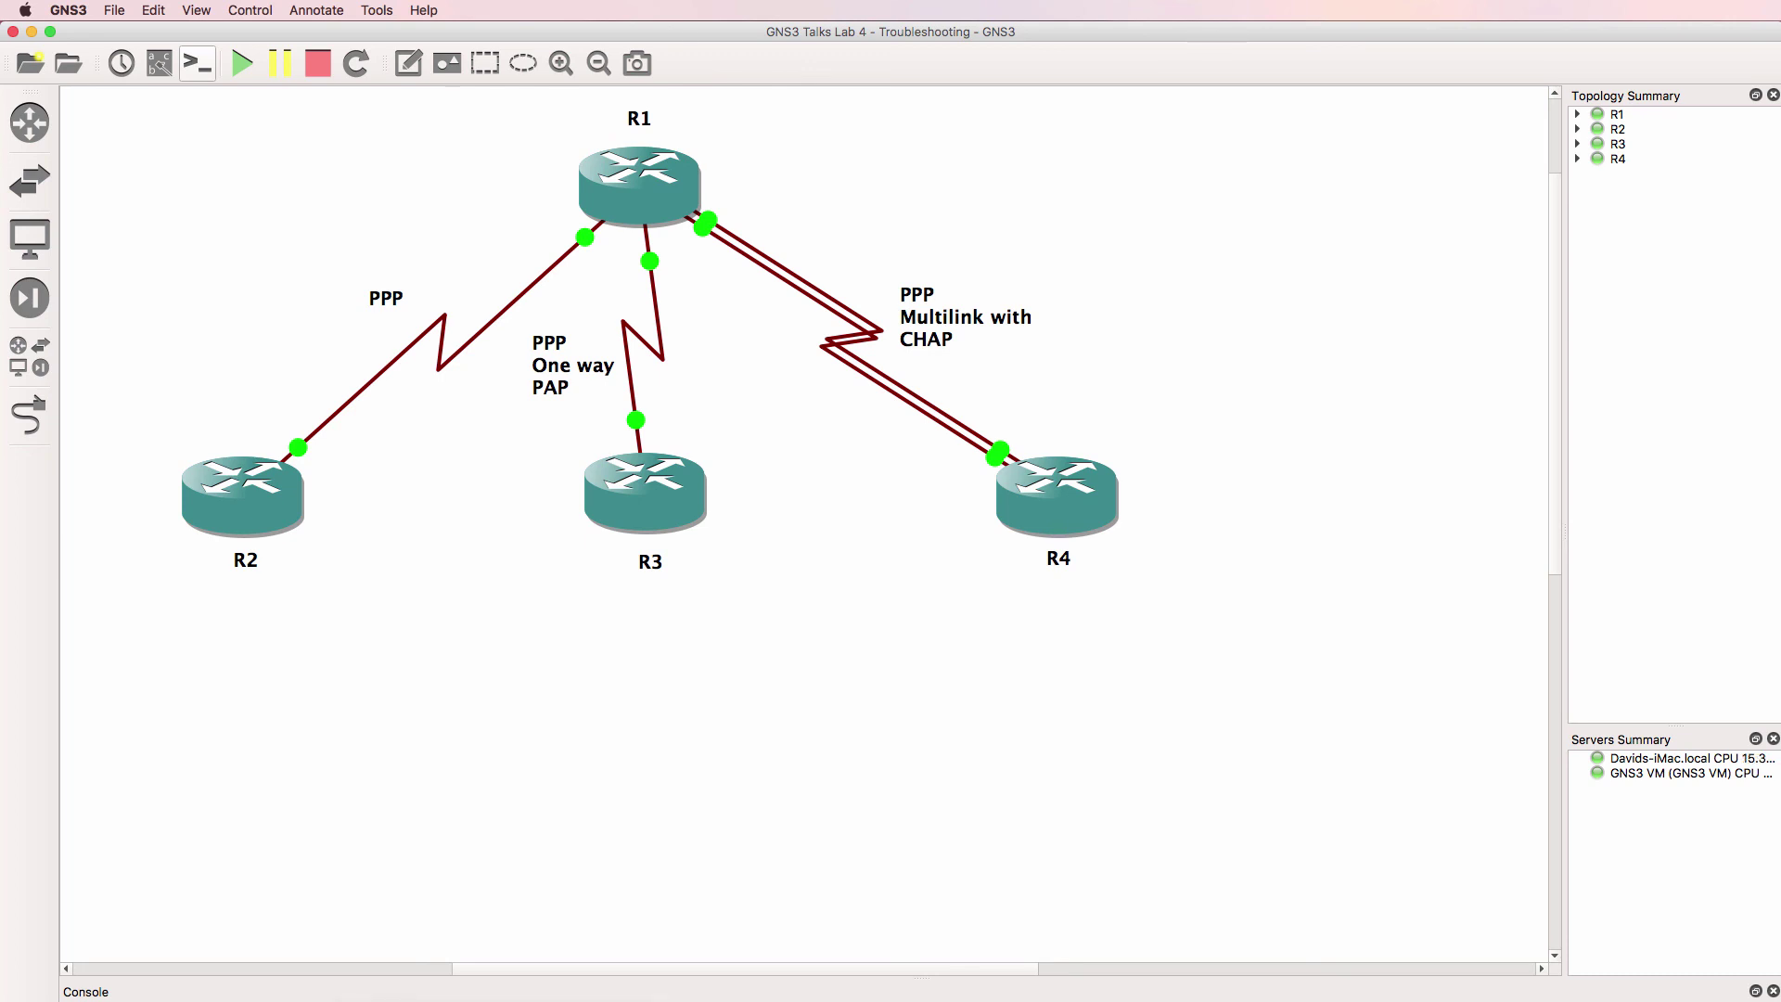
Step: List R1's interface summary with sh ip int brief and move its console so the router's links are visible in the topology
key(Return)
key(Return)
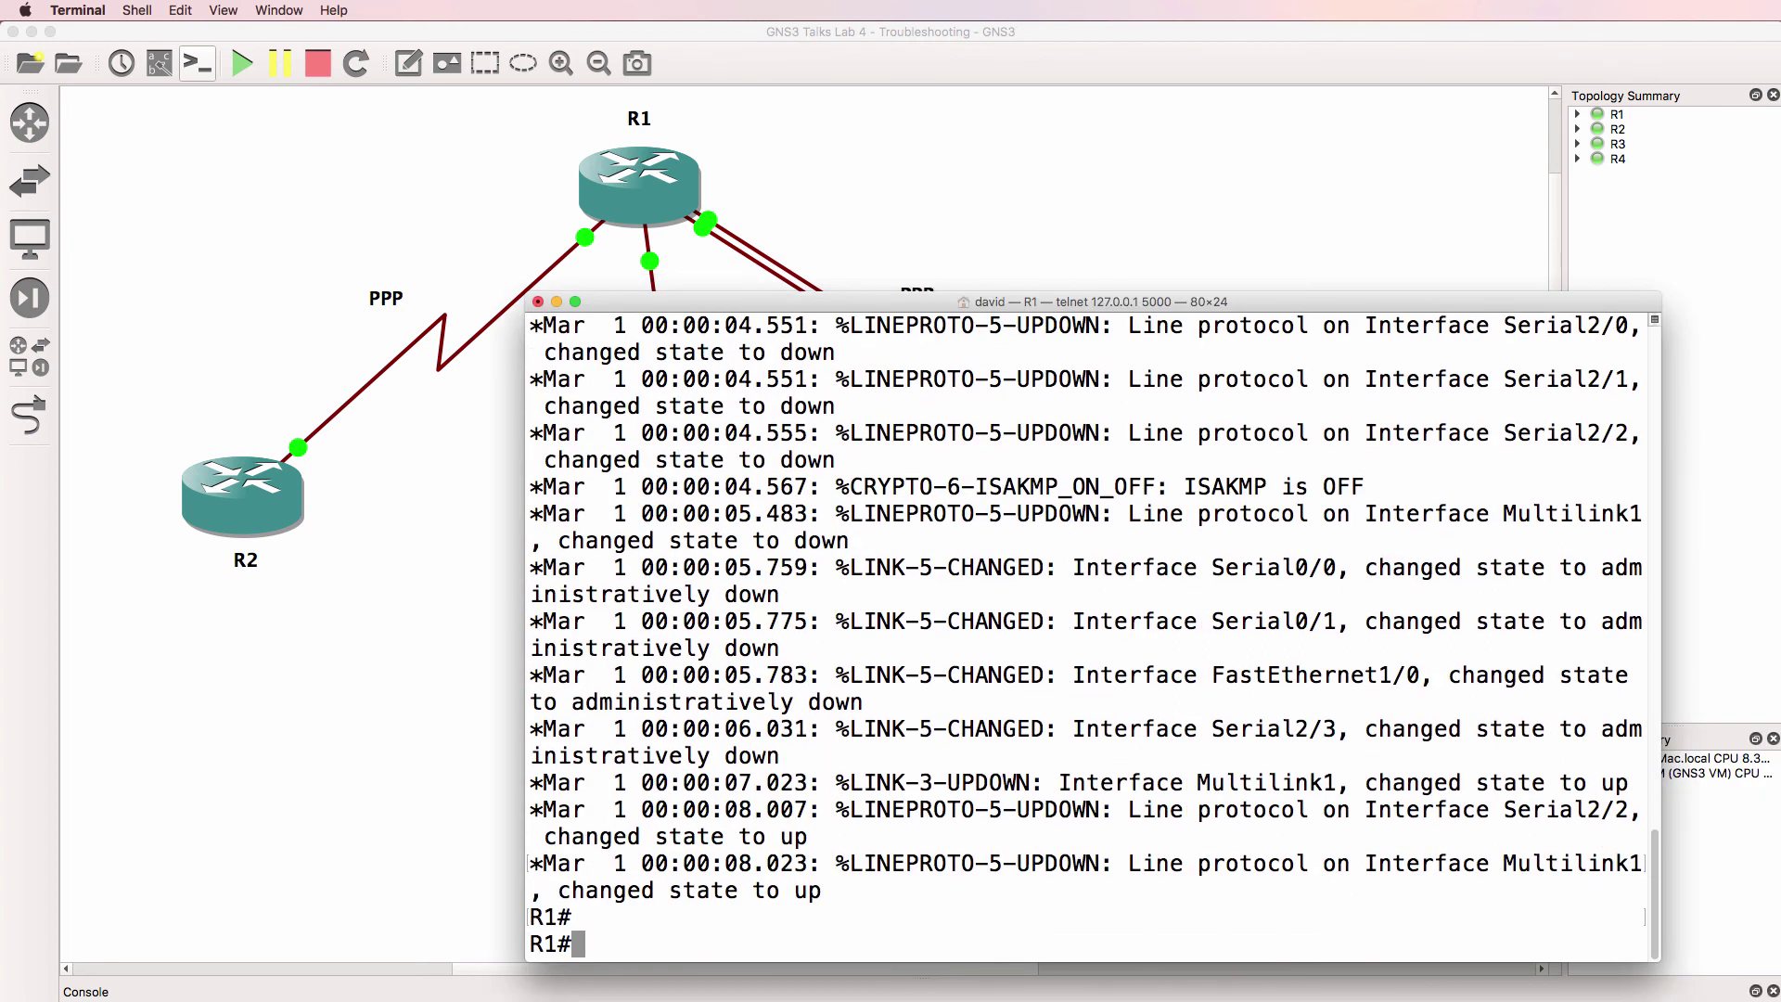
text(sh ip int brief)
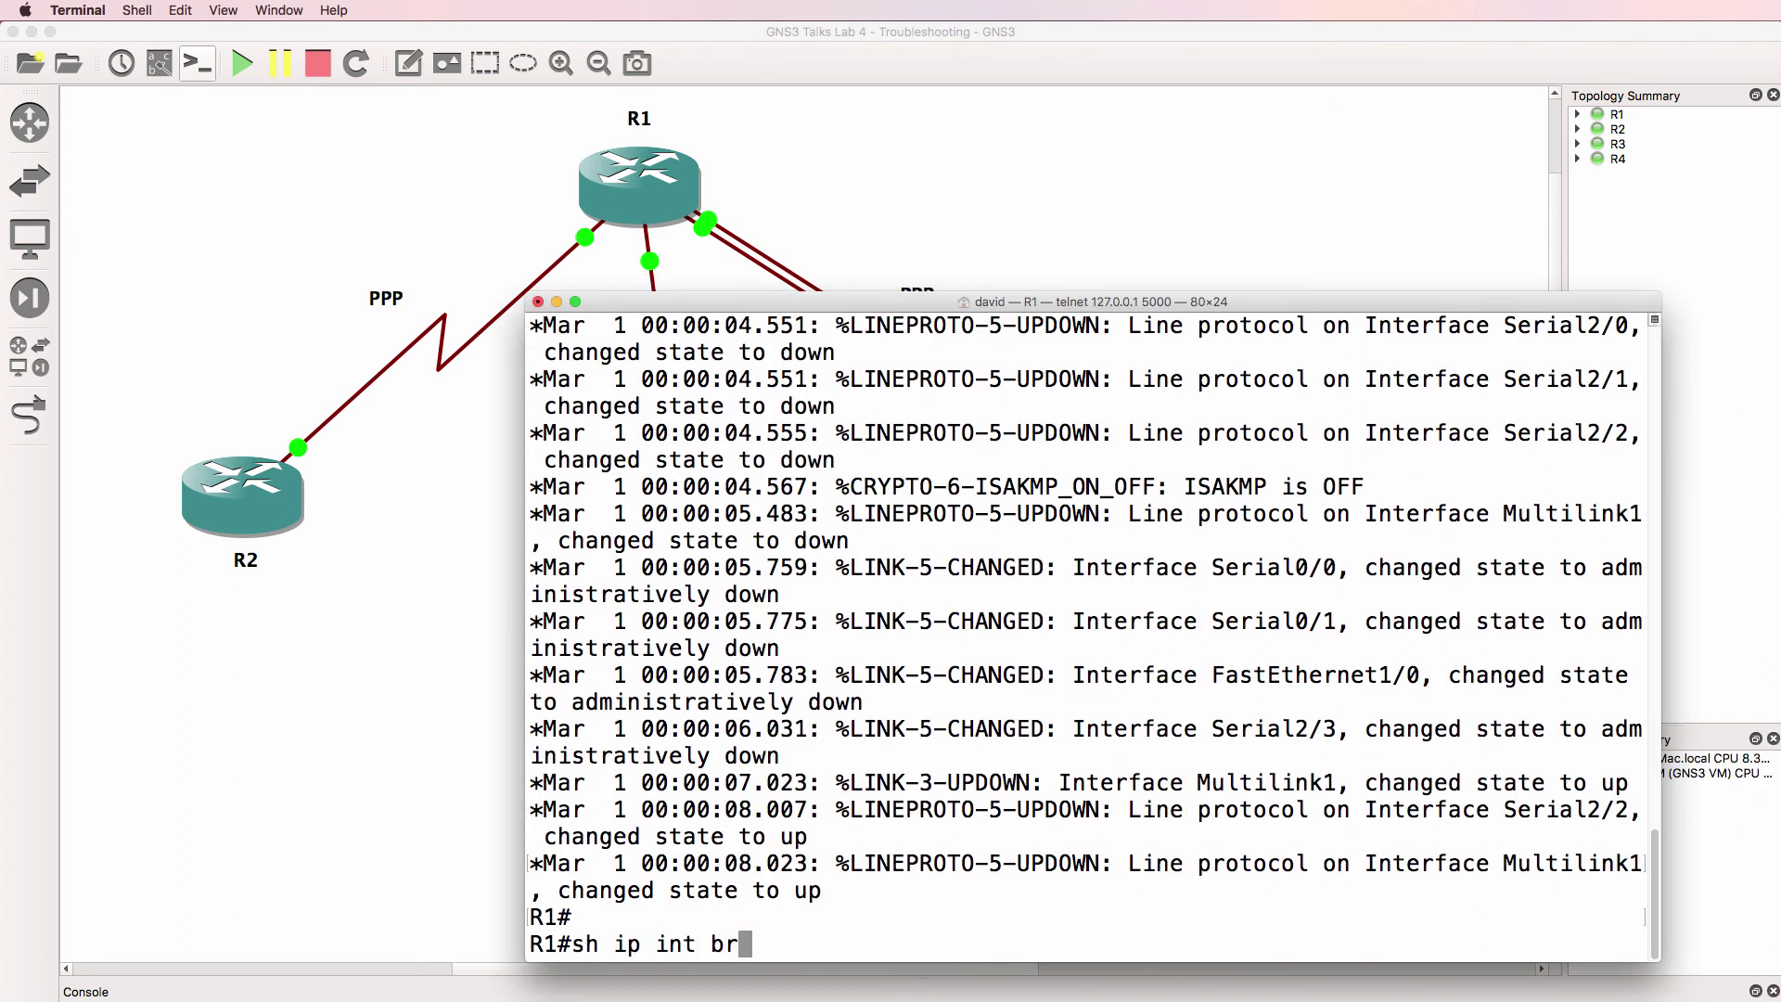
key(Return)
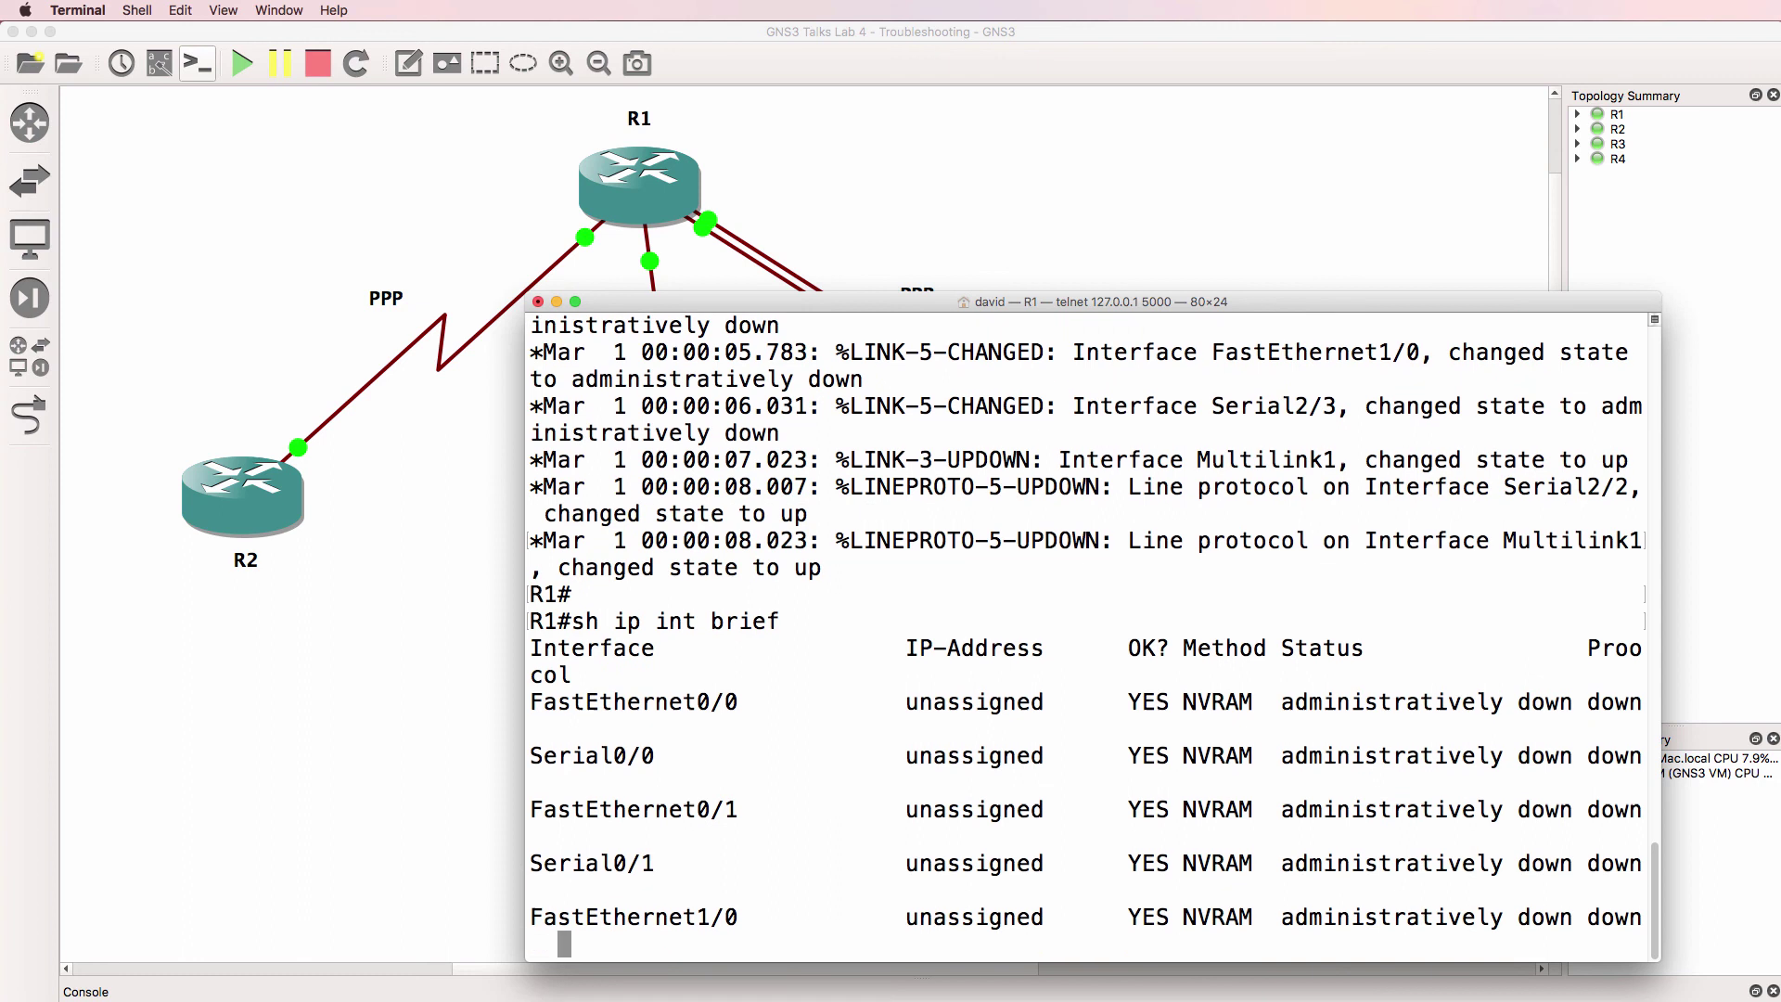
drag(977, 305, 487, 412)
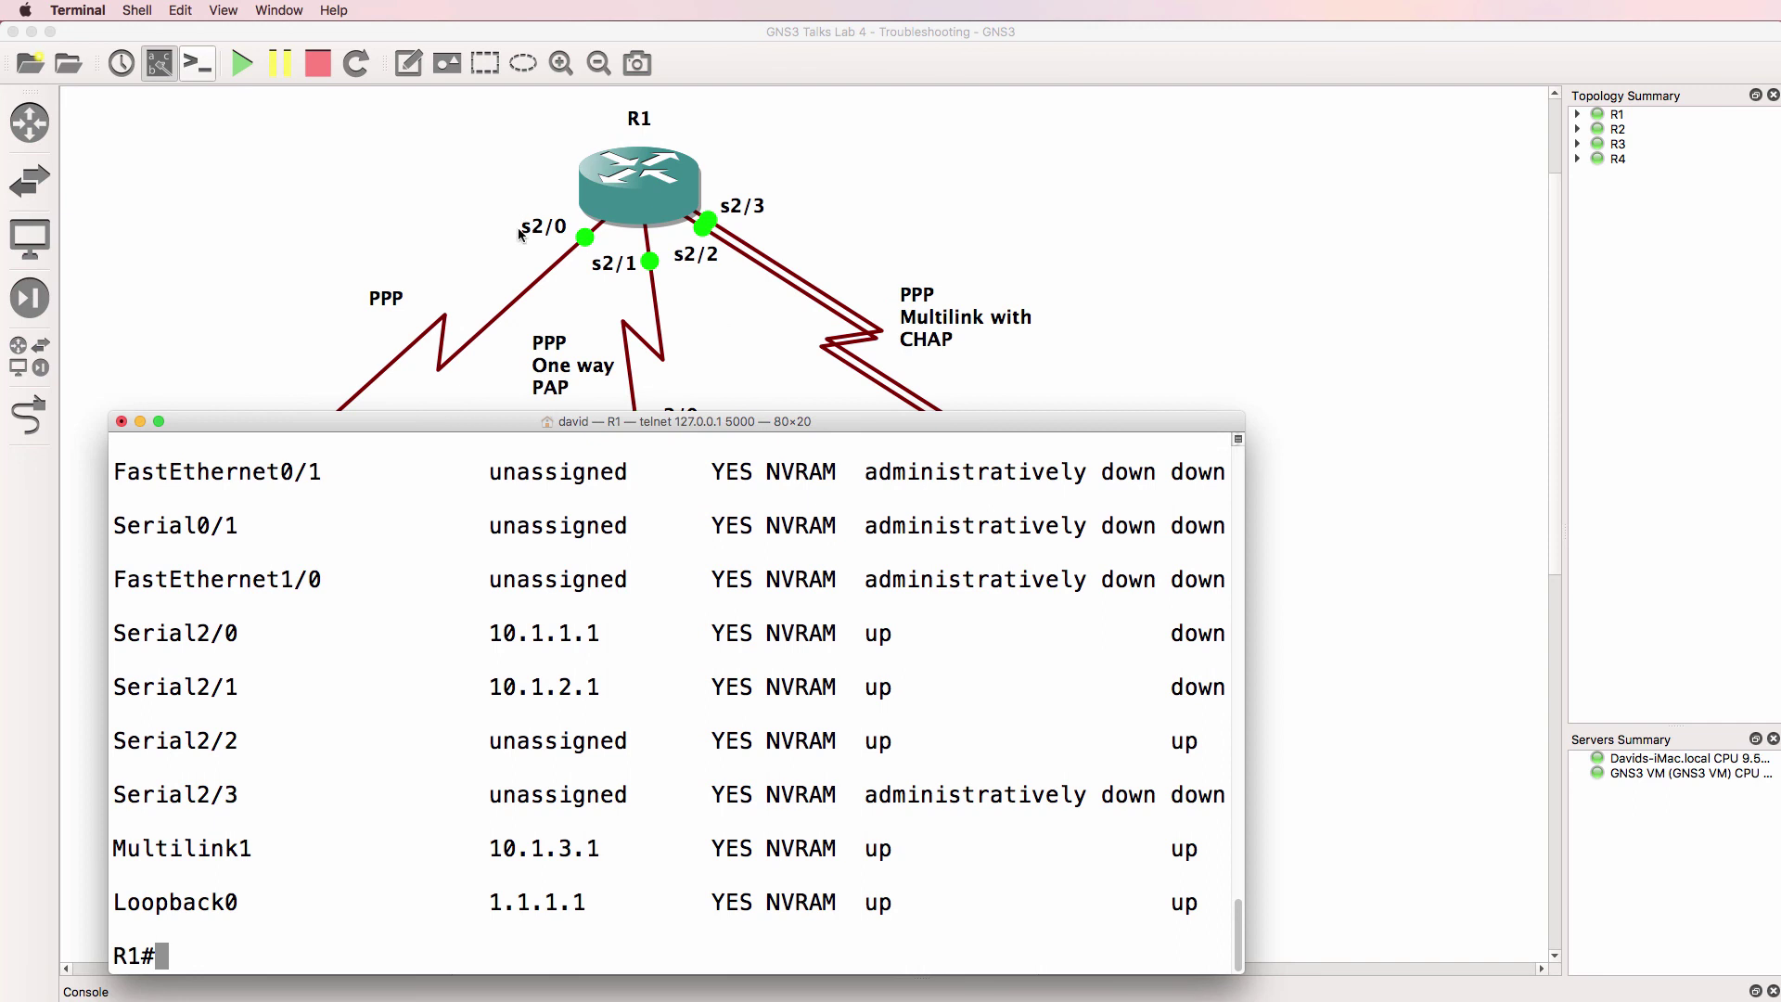
Step: Examine the status and protocol columns for Serial2/0 through Serial2/3 and Multilink1 on R1
drag(238, 640, 109, 632)
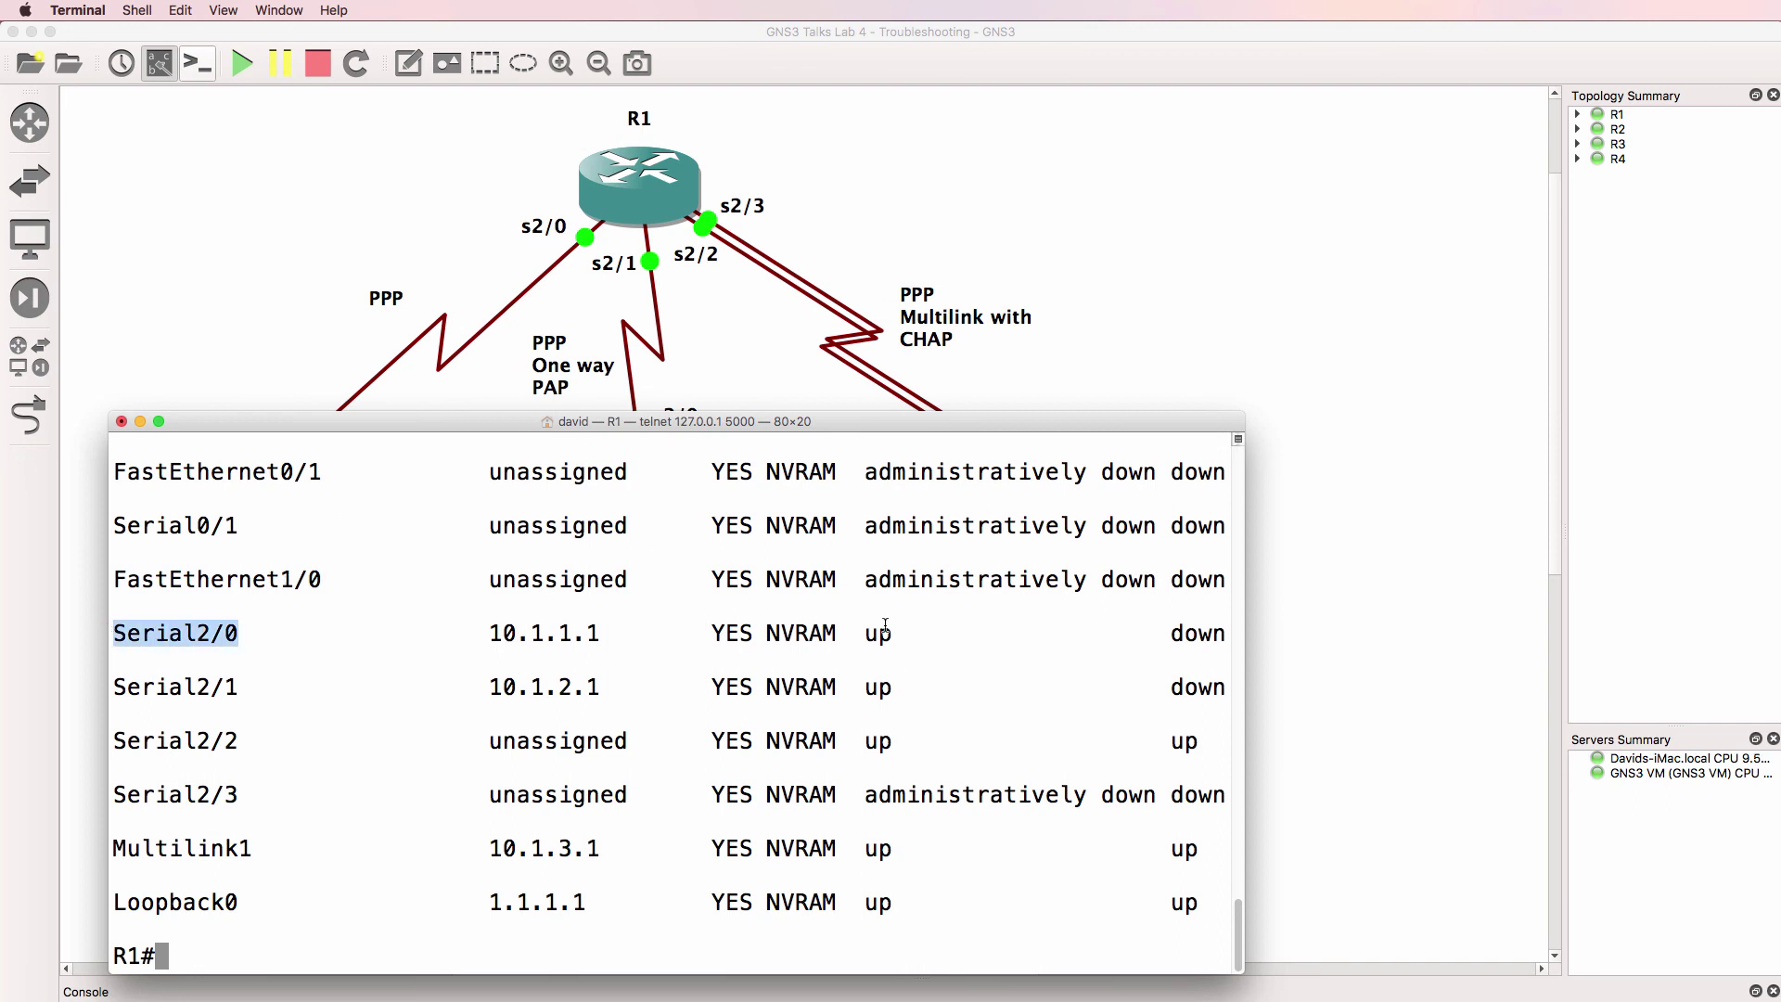
drag(865, 633, 1271, 623)
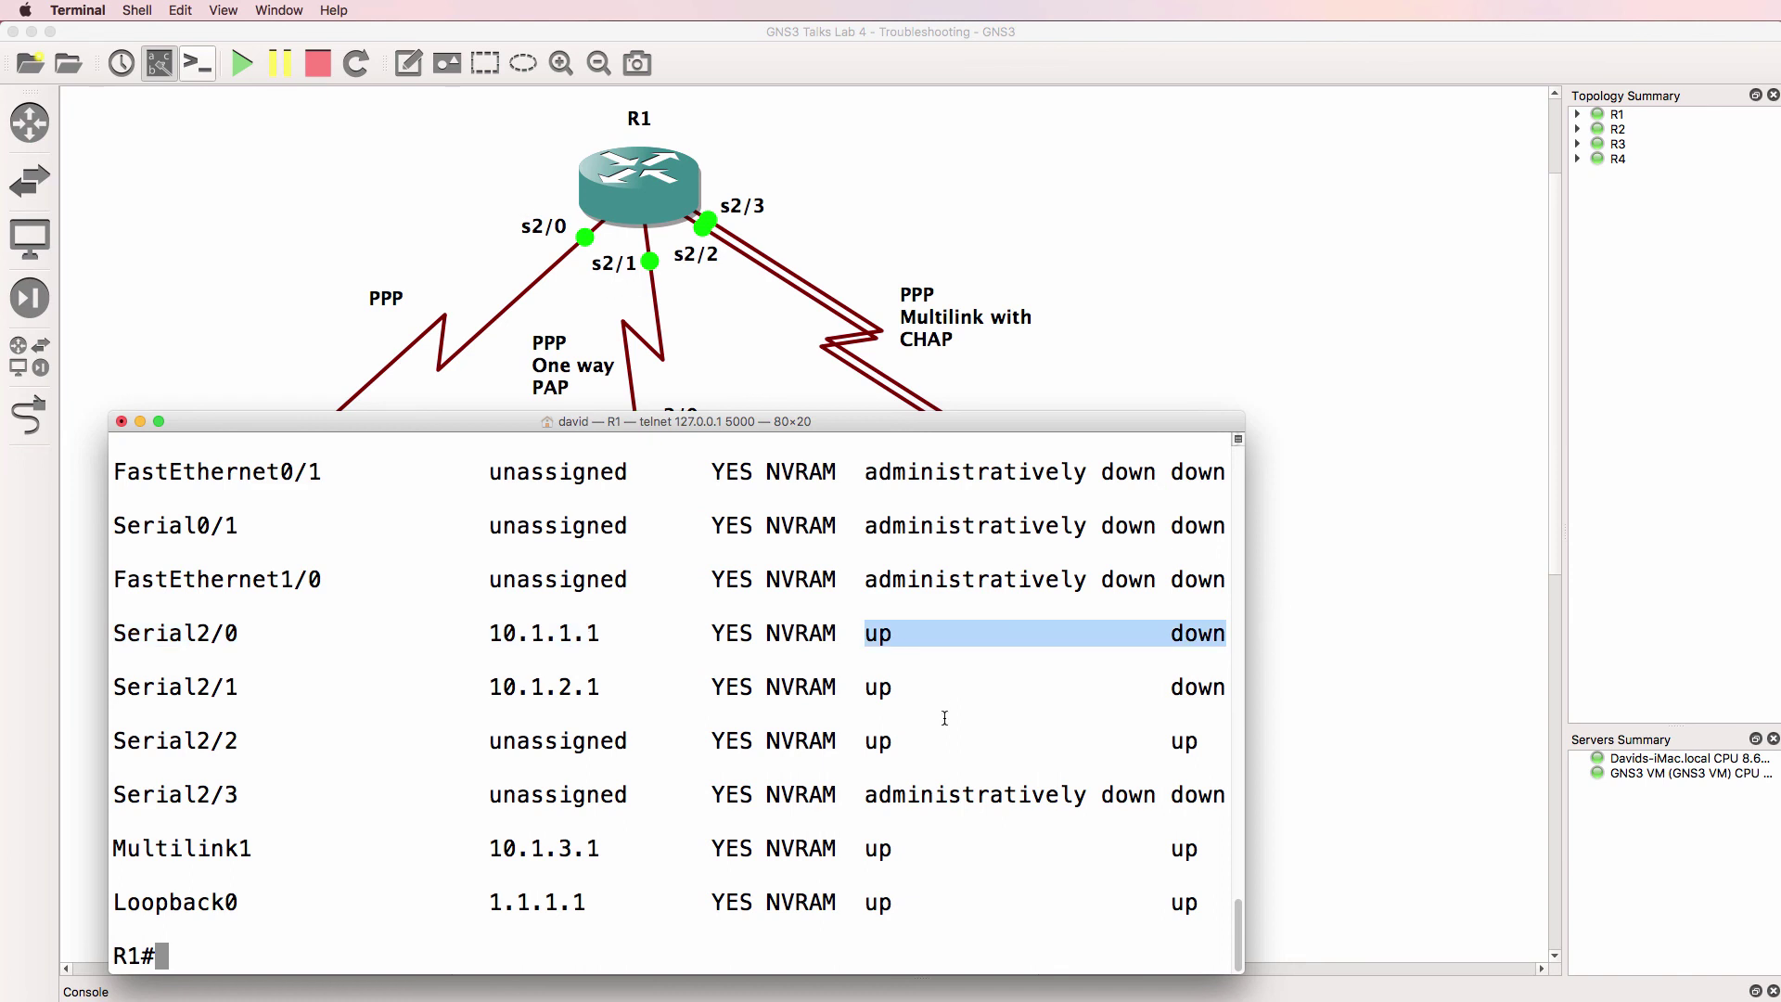
drag(863, 687, 1224, 687)
drag(865, 742, 1243, 742)
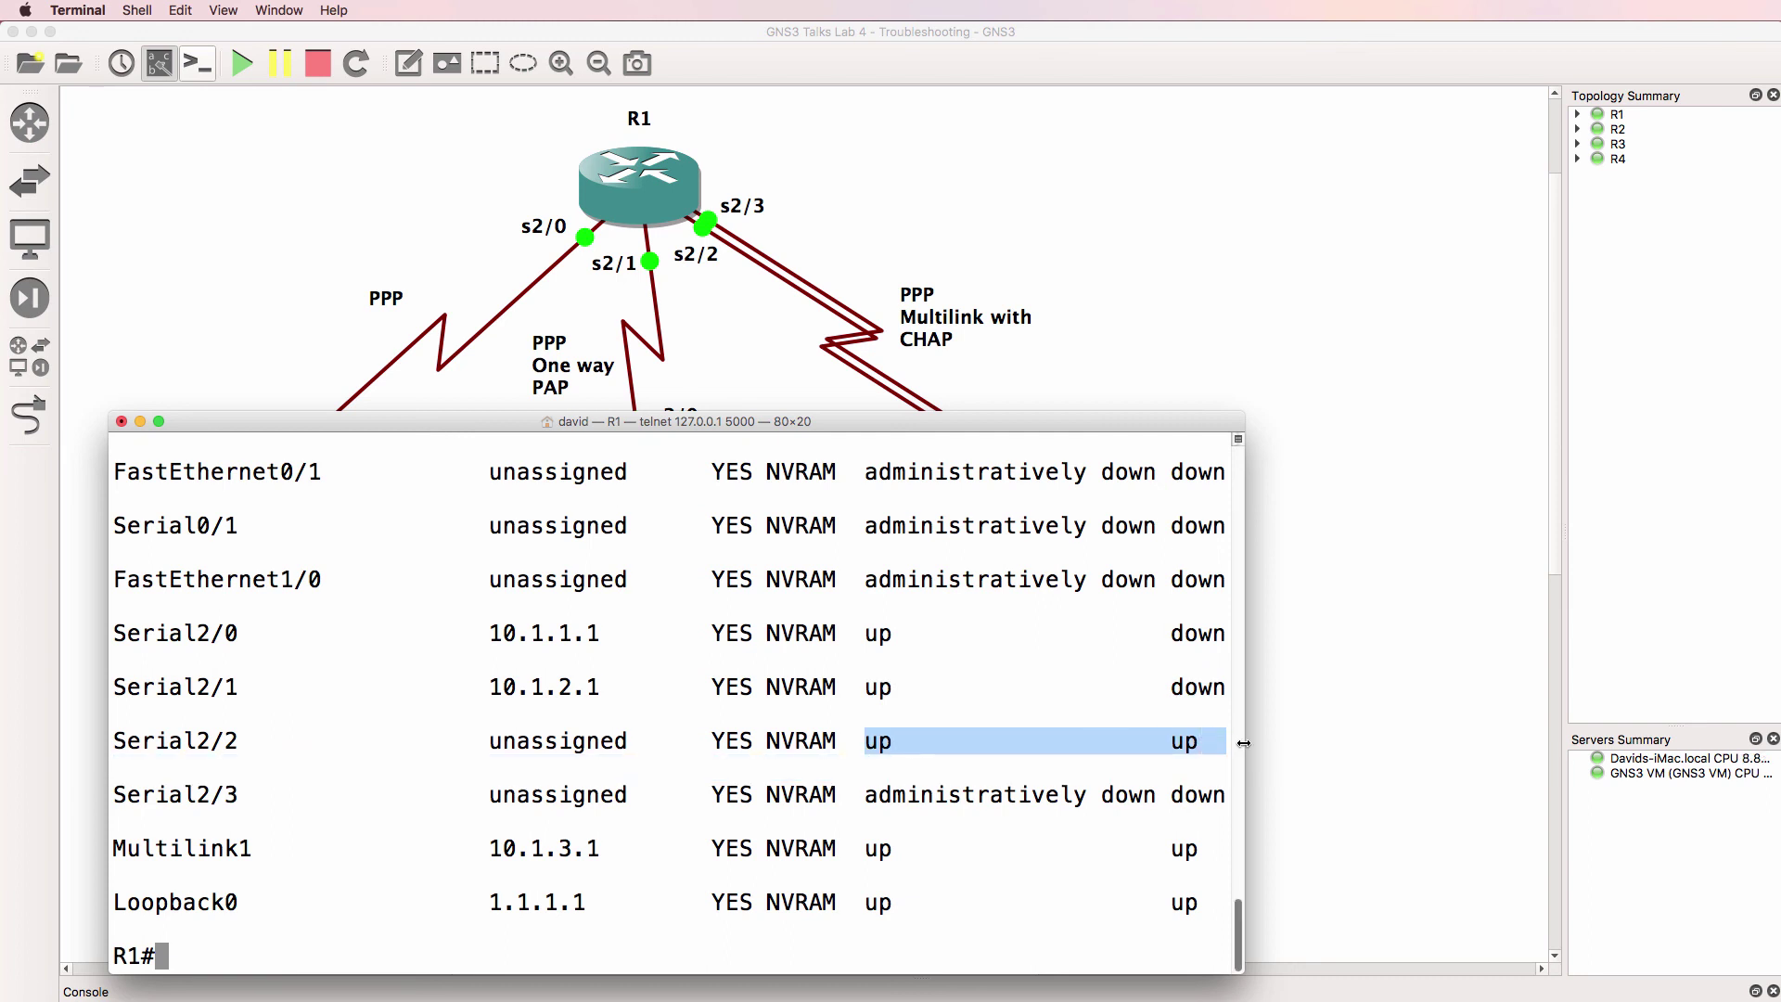
drag(865, 796, 1235, 802)
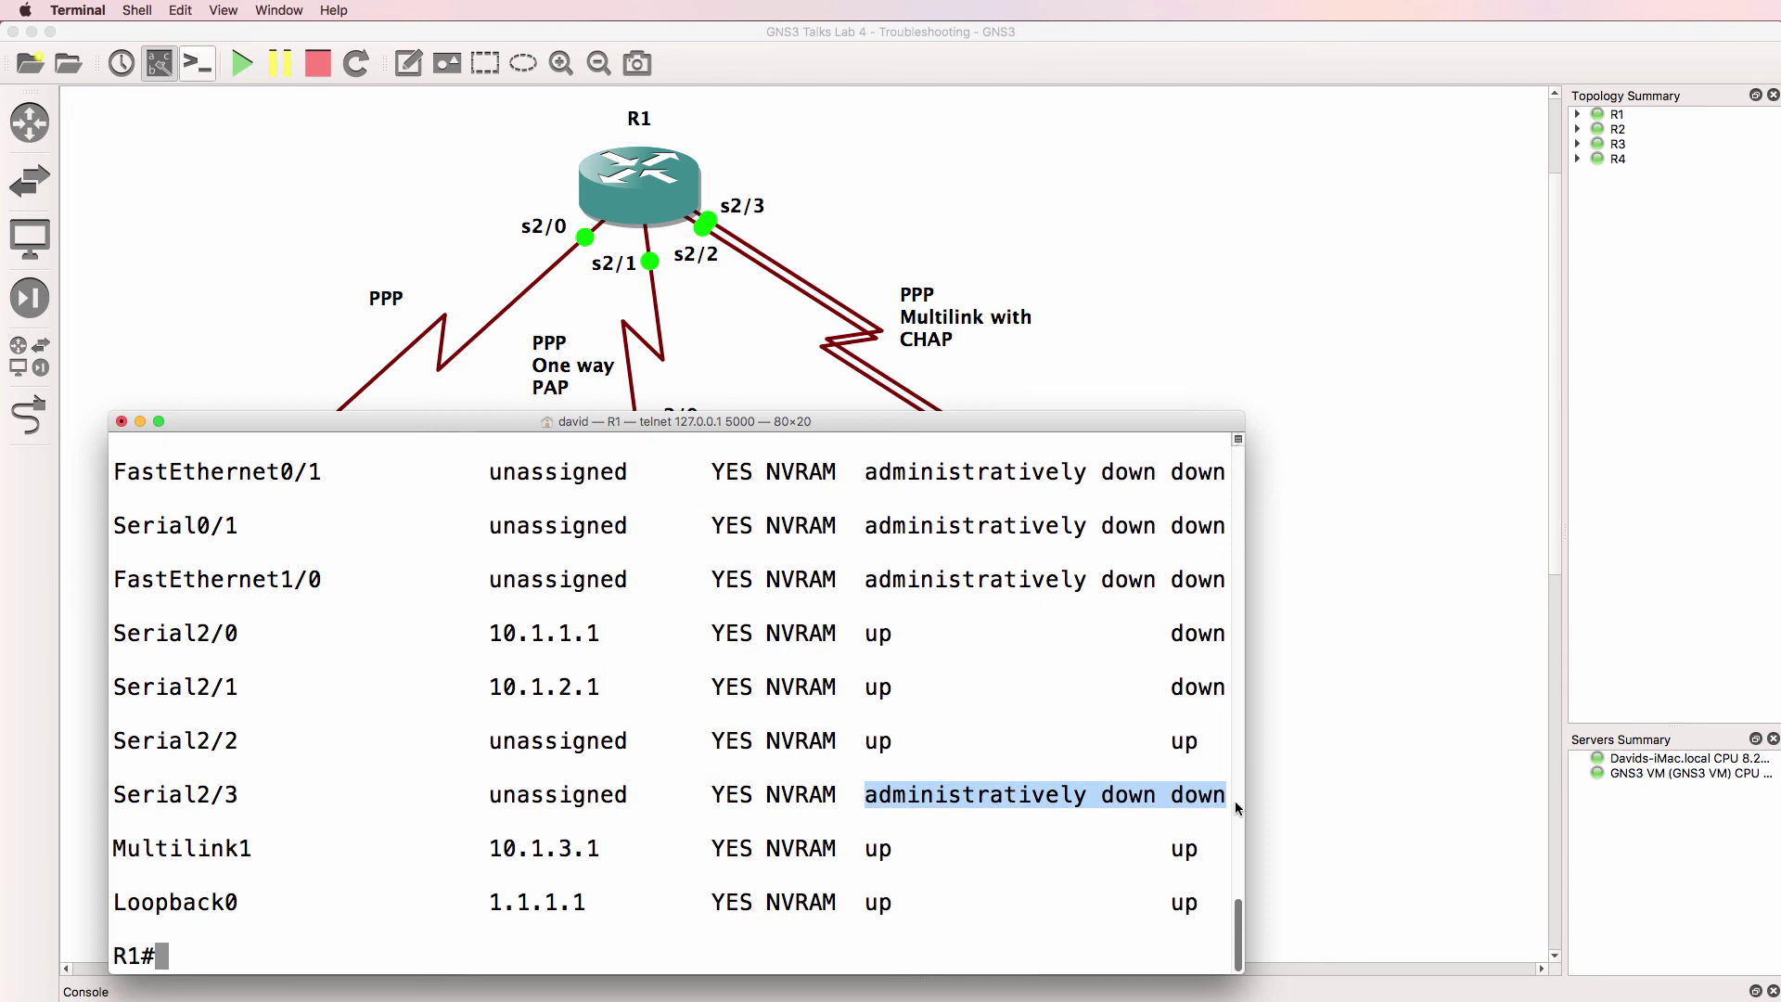
drag(858, 848, 1355, 837)
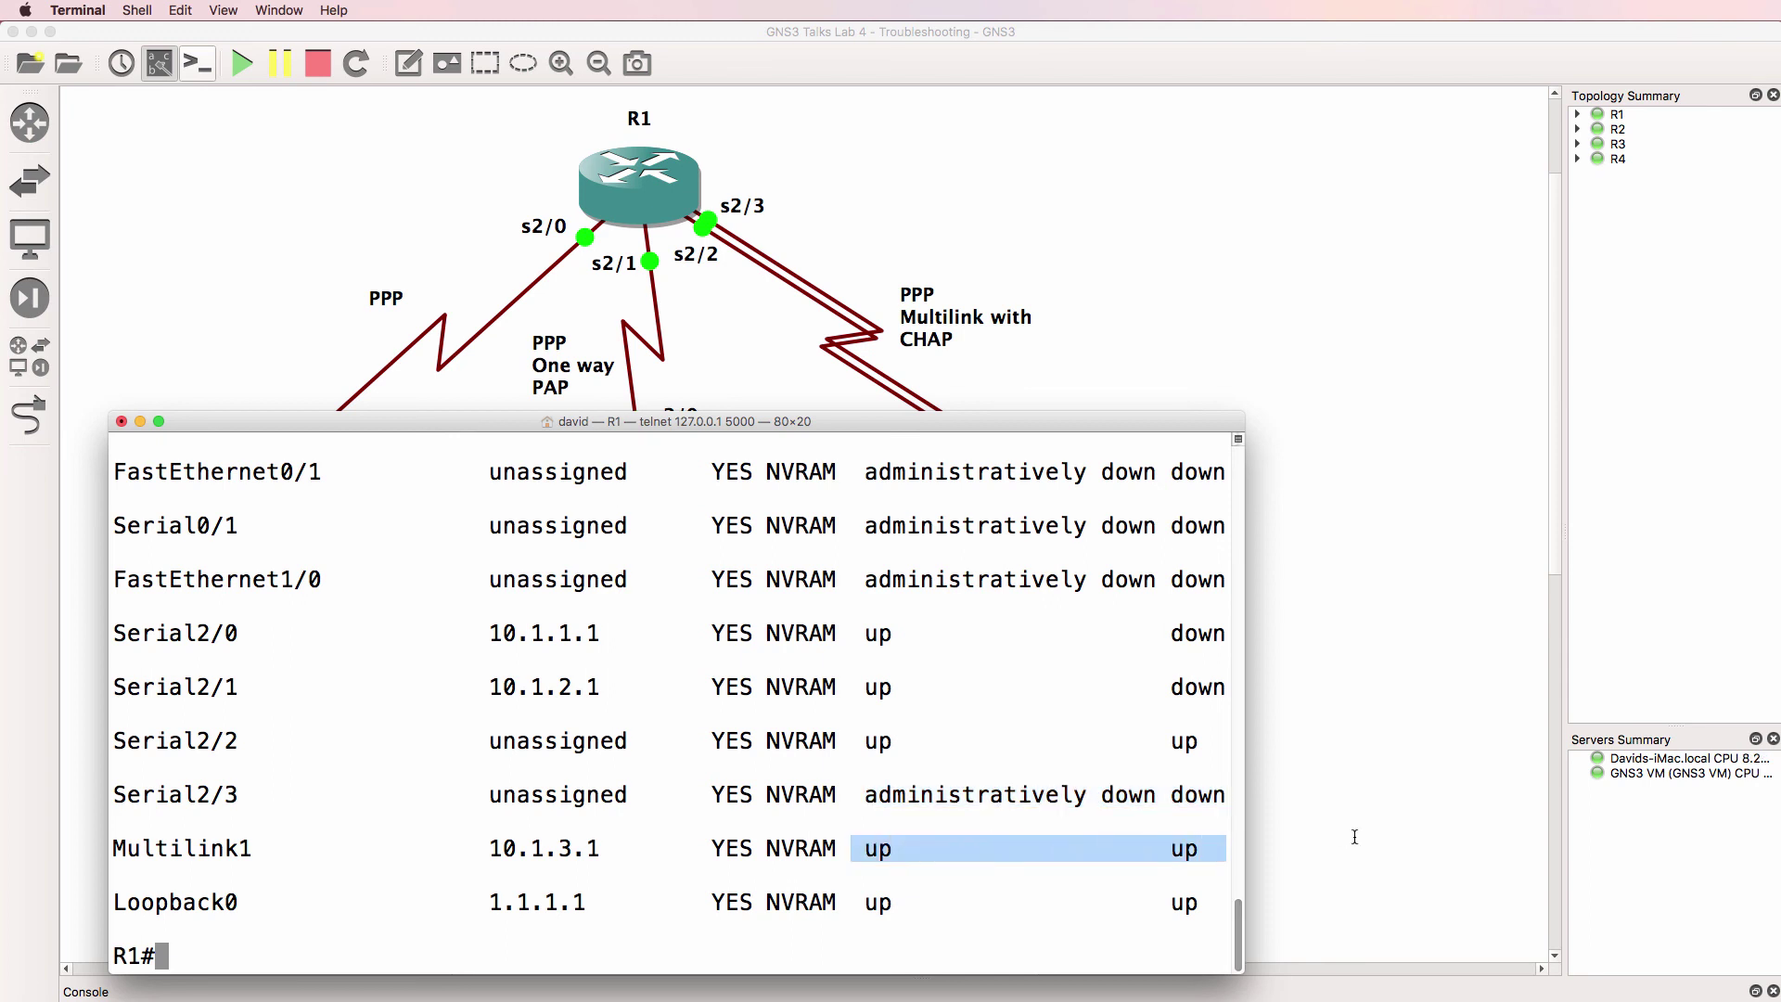
Step: Ping 10.1.3.2 from R1 to test connectivity across the multilink connection
text(ping 10.)
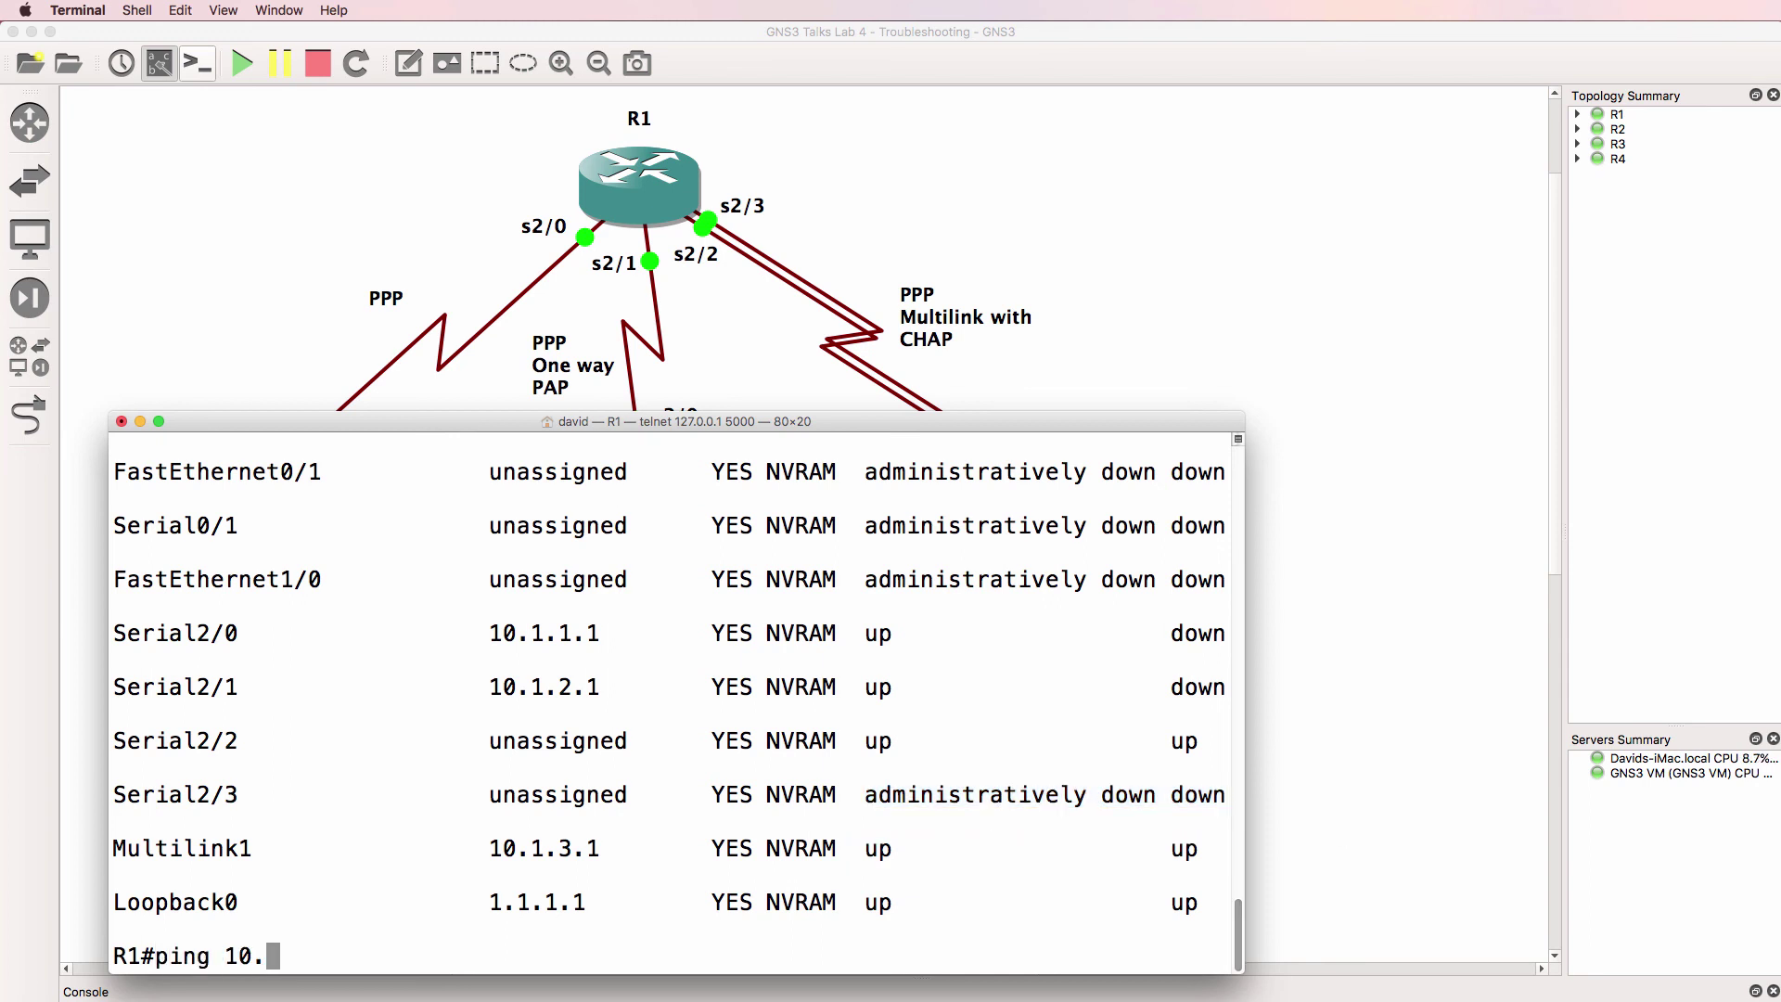
text(1.3.2)
key(Return)
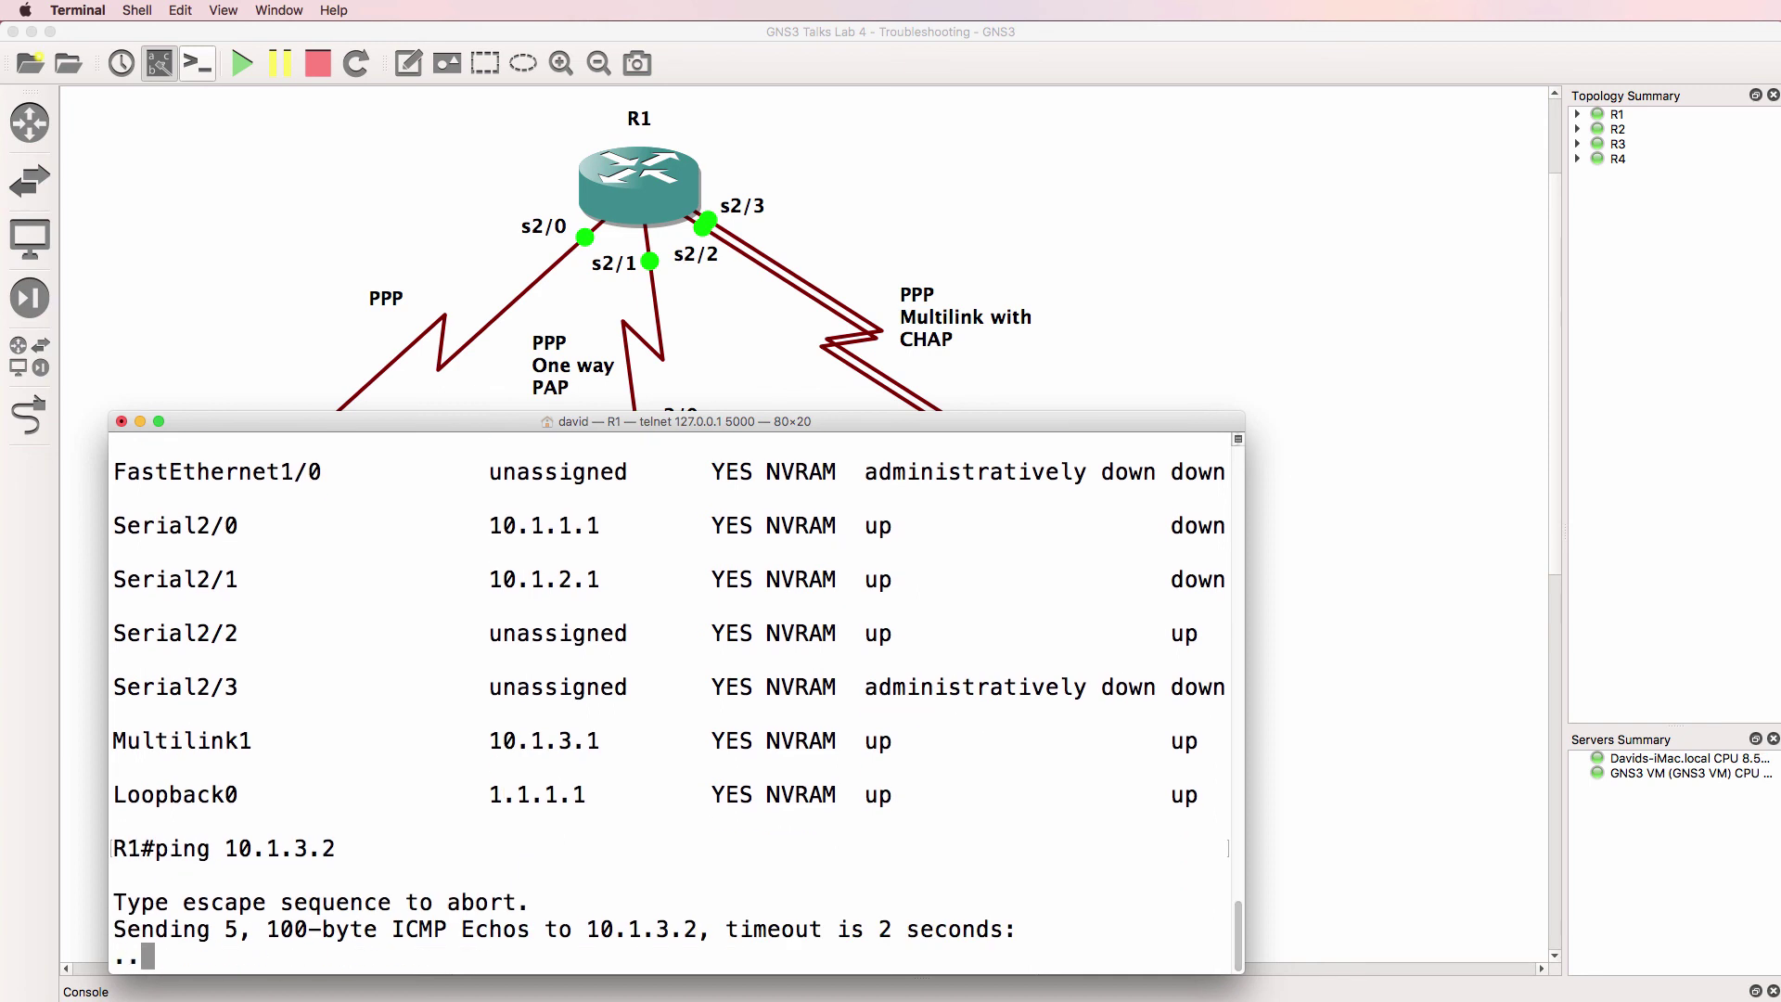
Step: Bring up R4's console beside R1's and list R4's interface summary with sh ip int brief
click(870, 60)
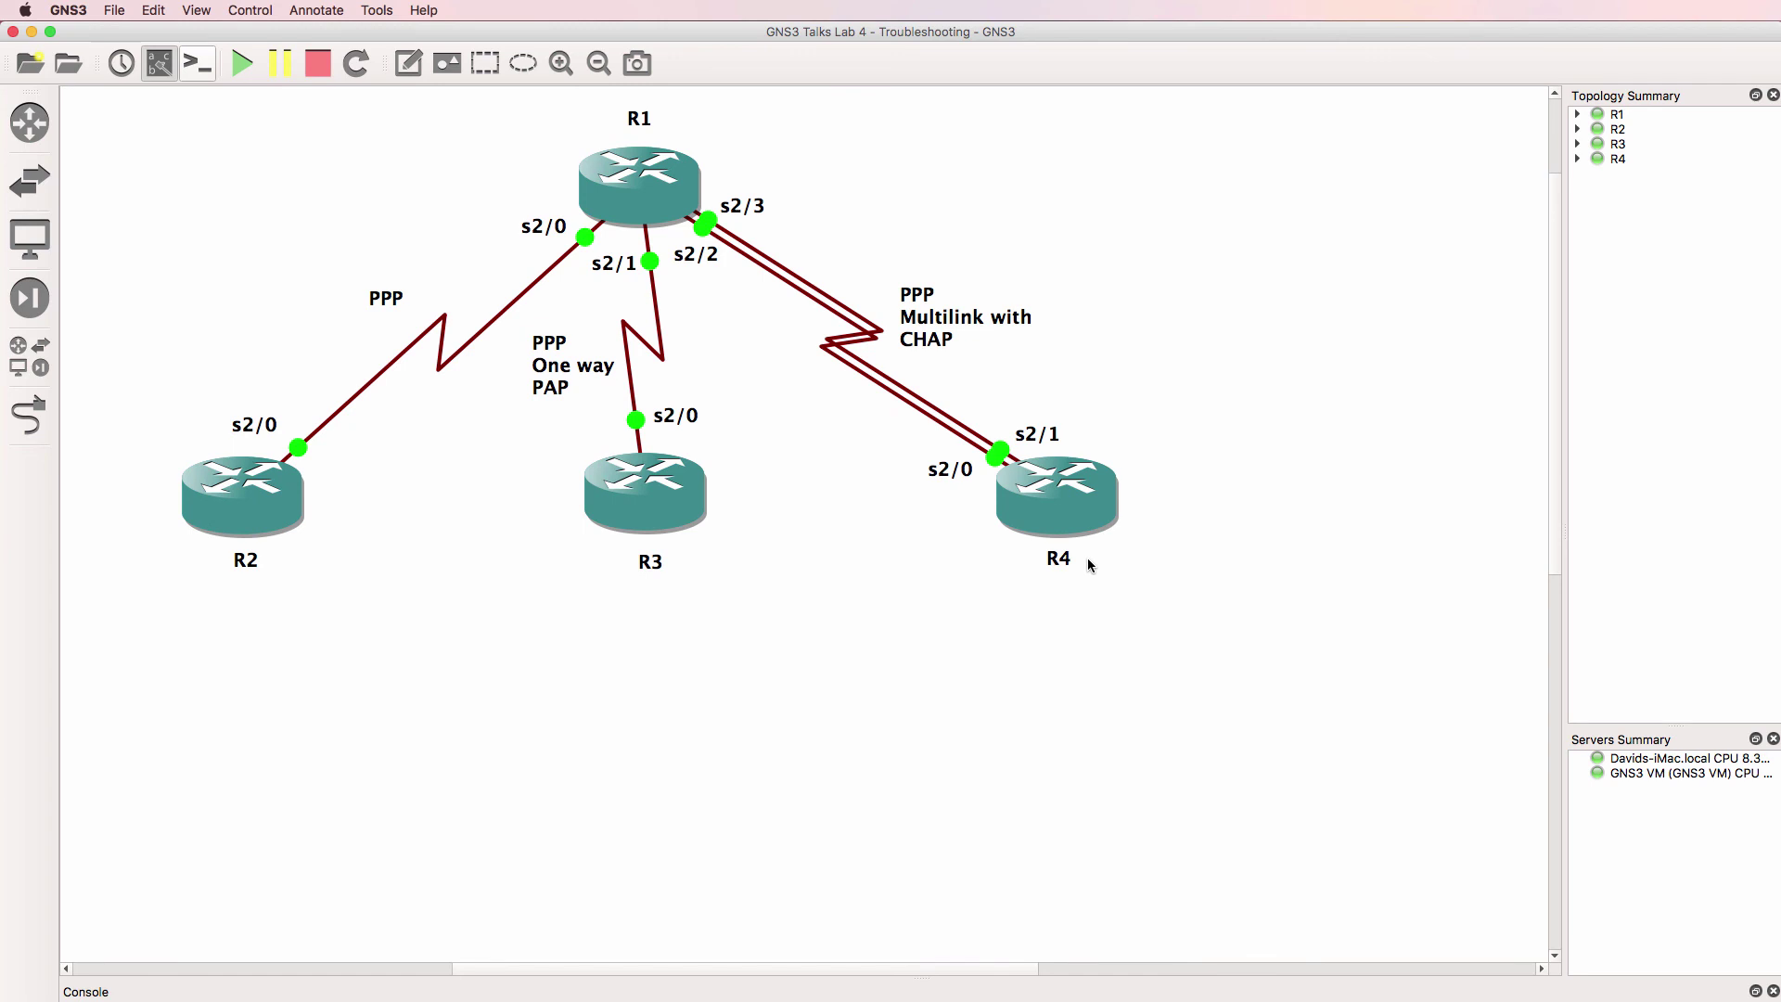
key(super+Tab)
click(320, 423)
drag(326, 420, 243, 423)
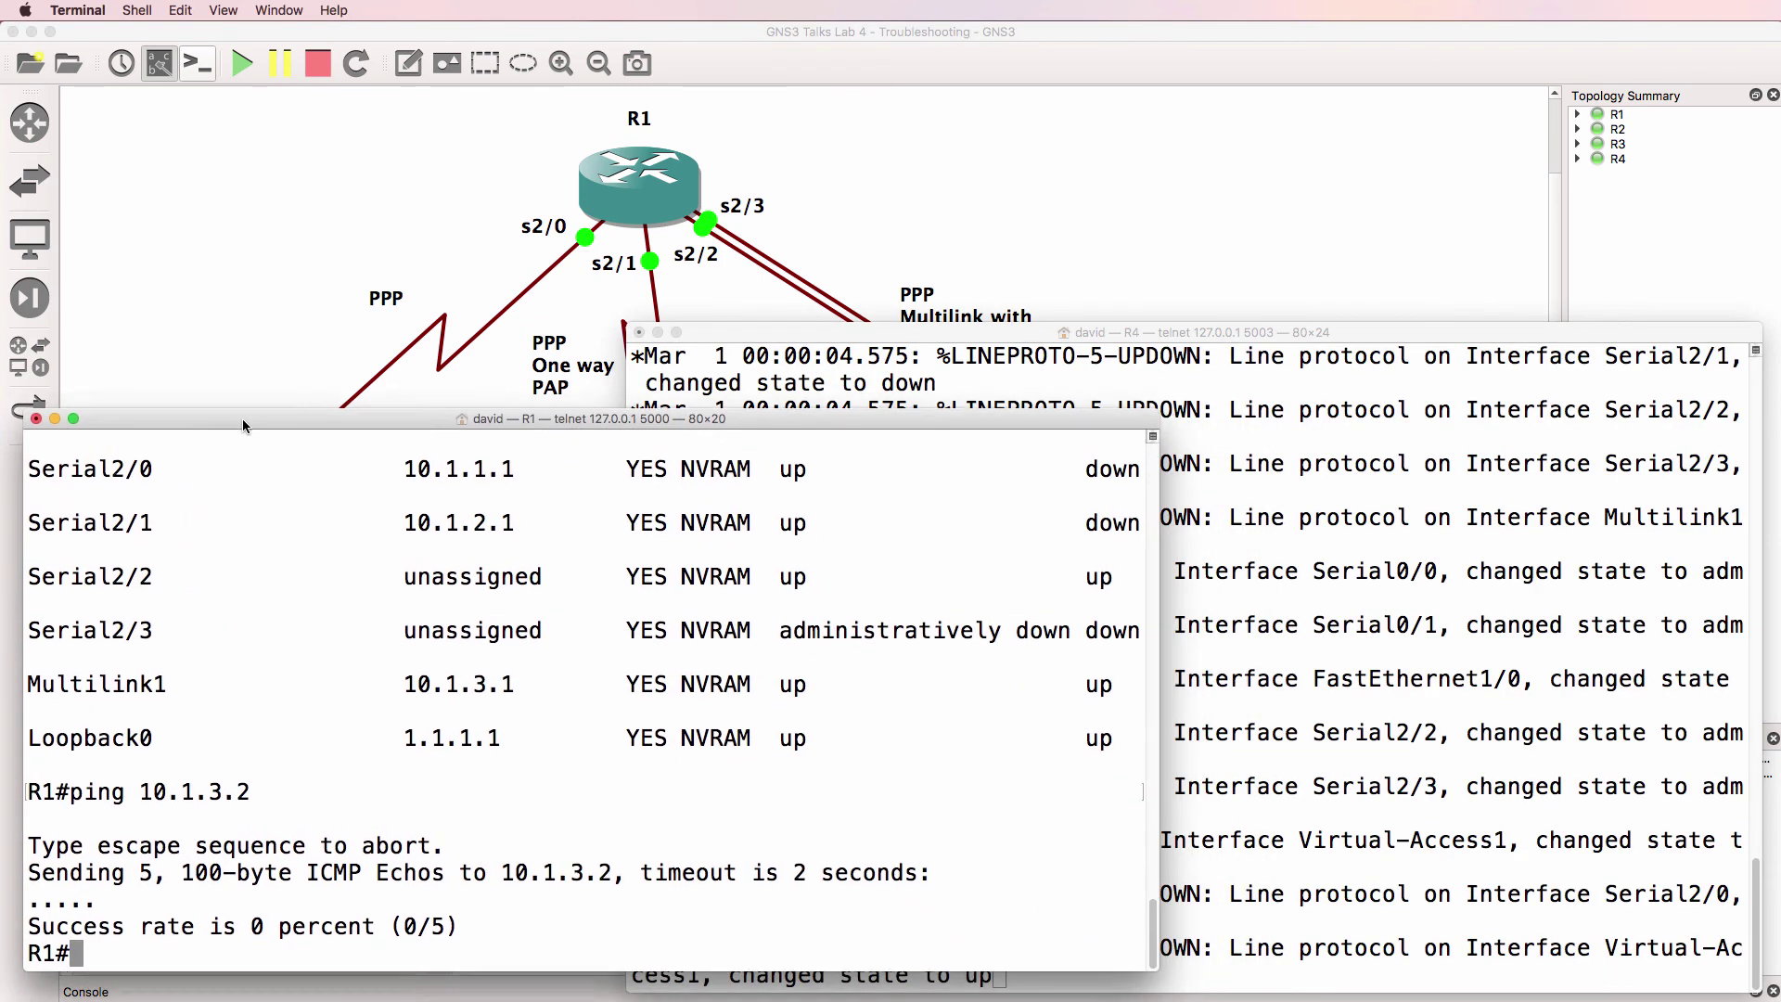
click(1061, 332)
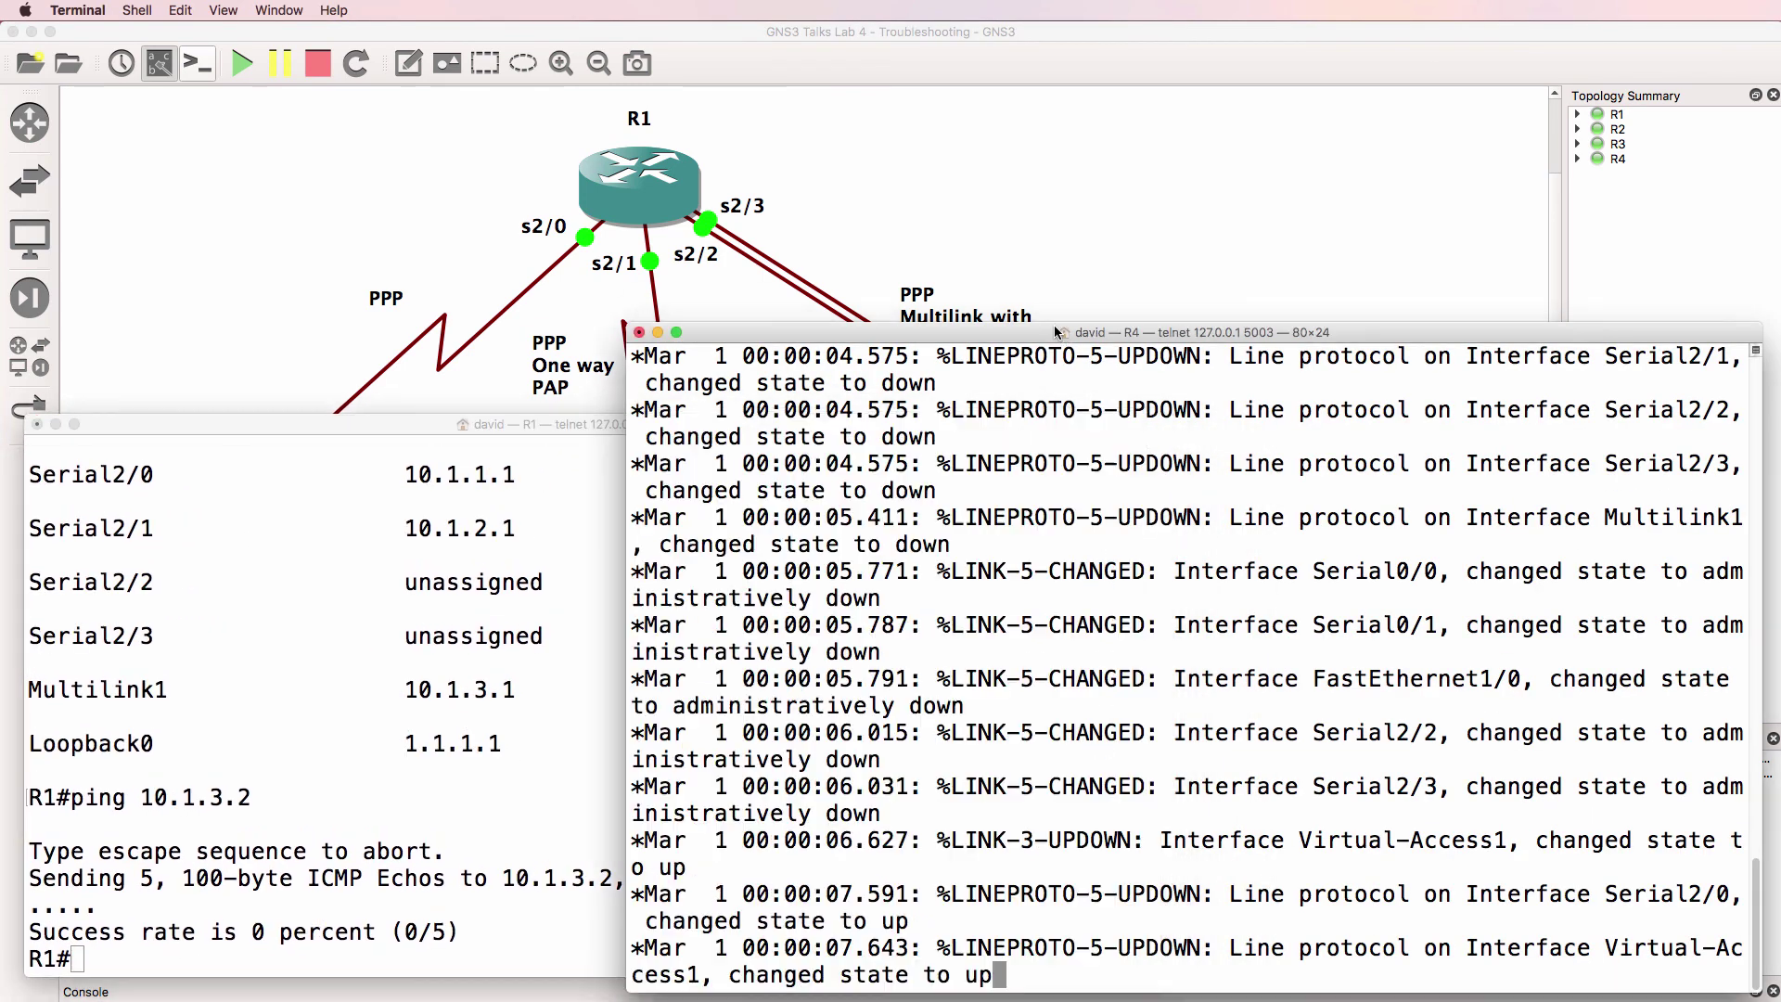
key(Return)
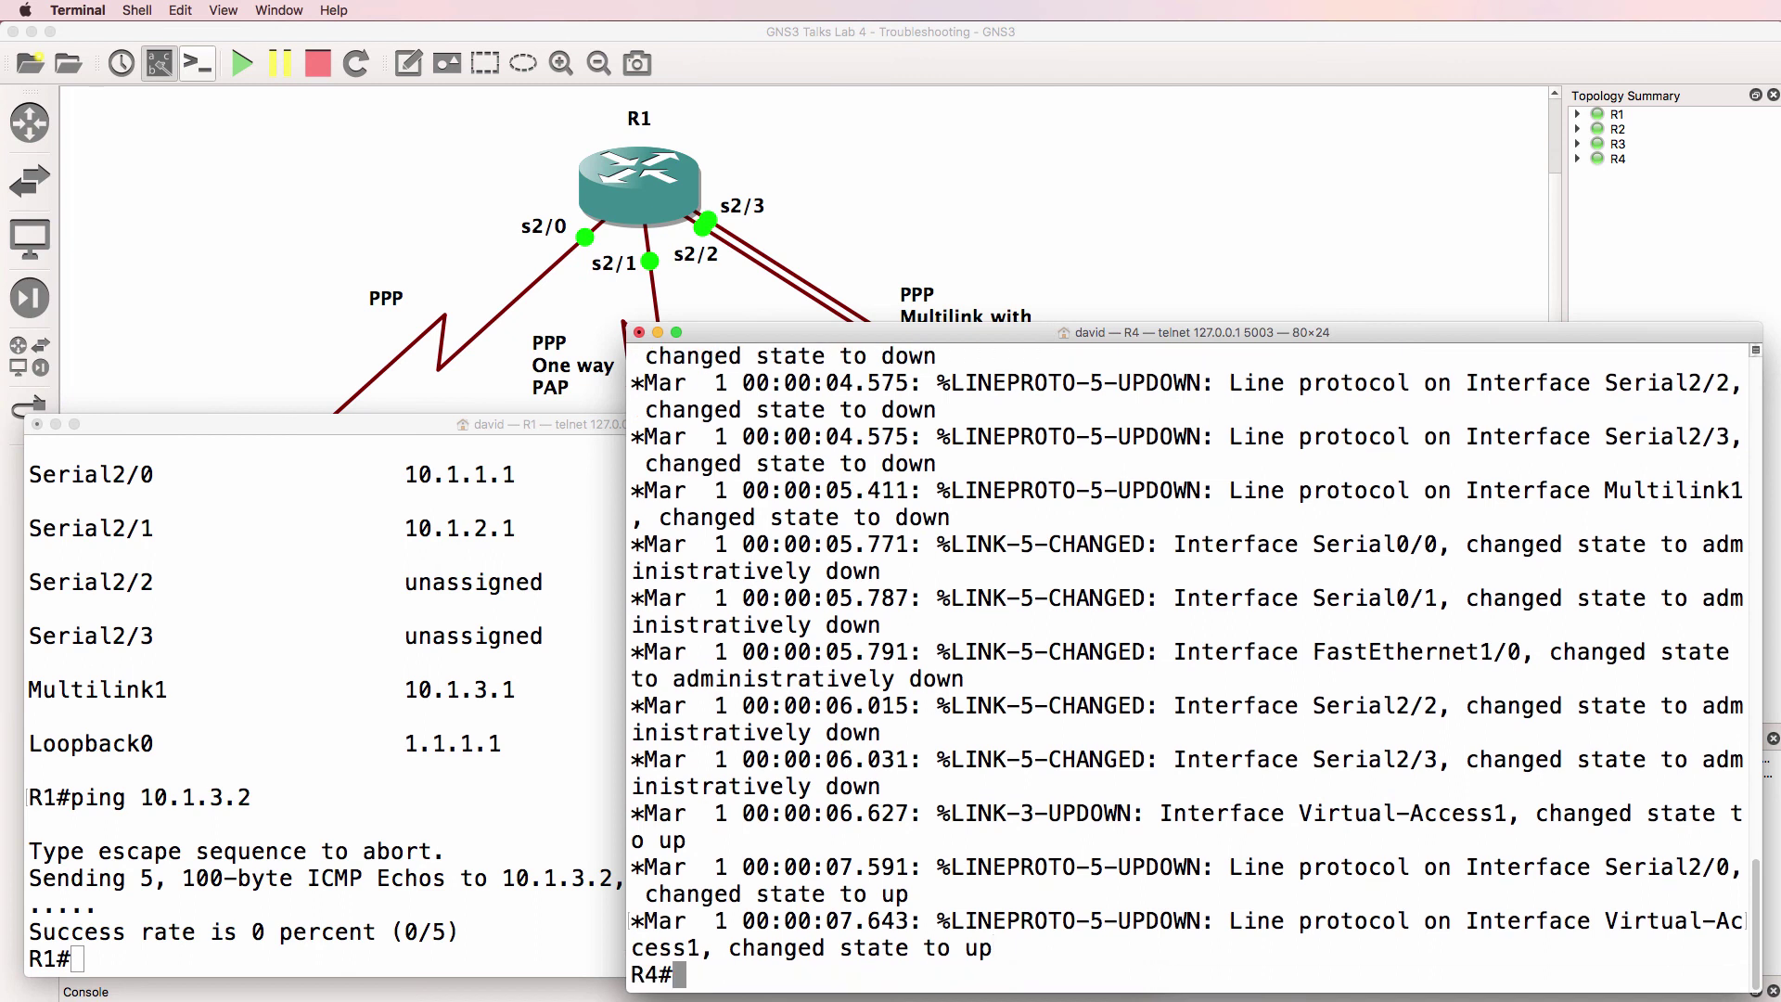
text(sh ip int brief)
key(Return)
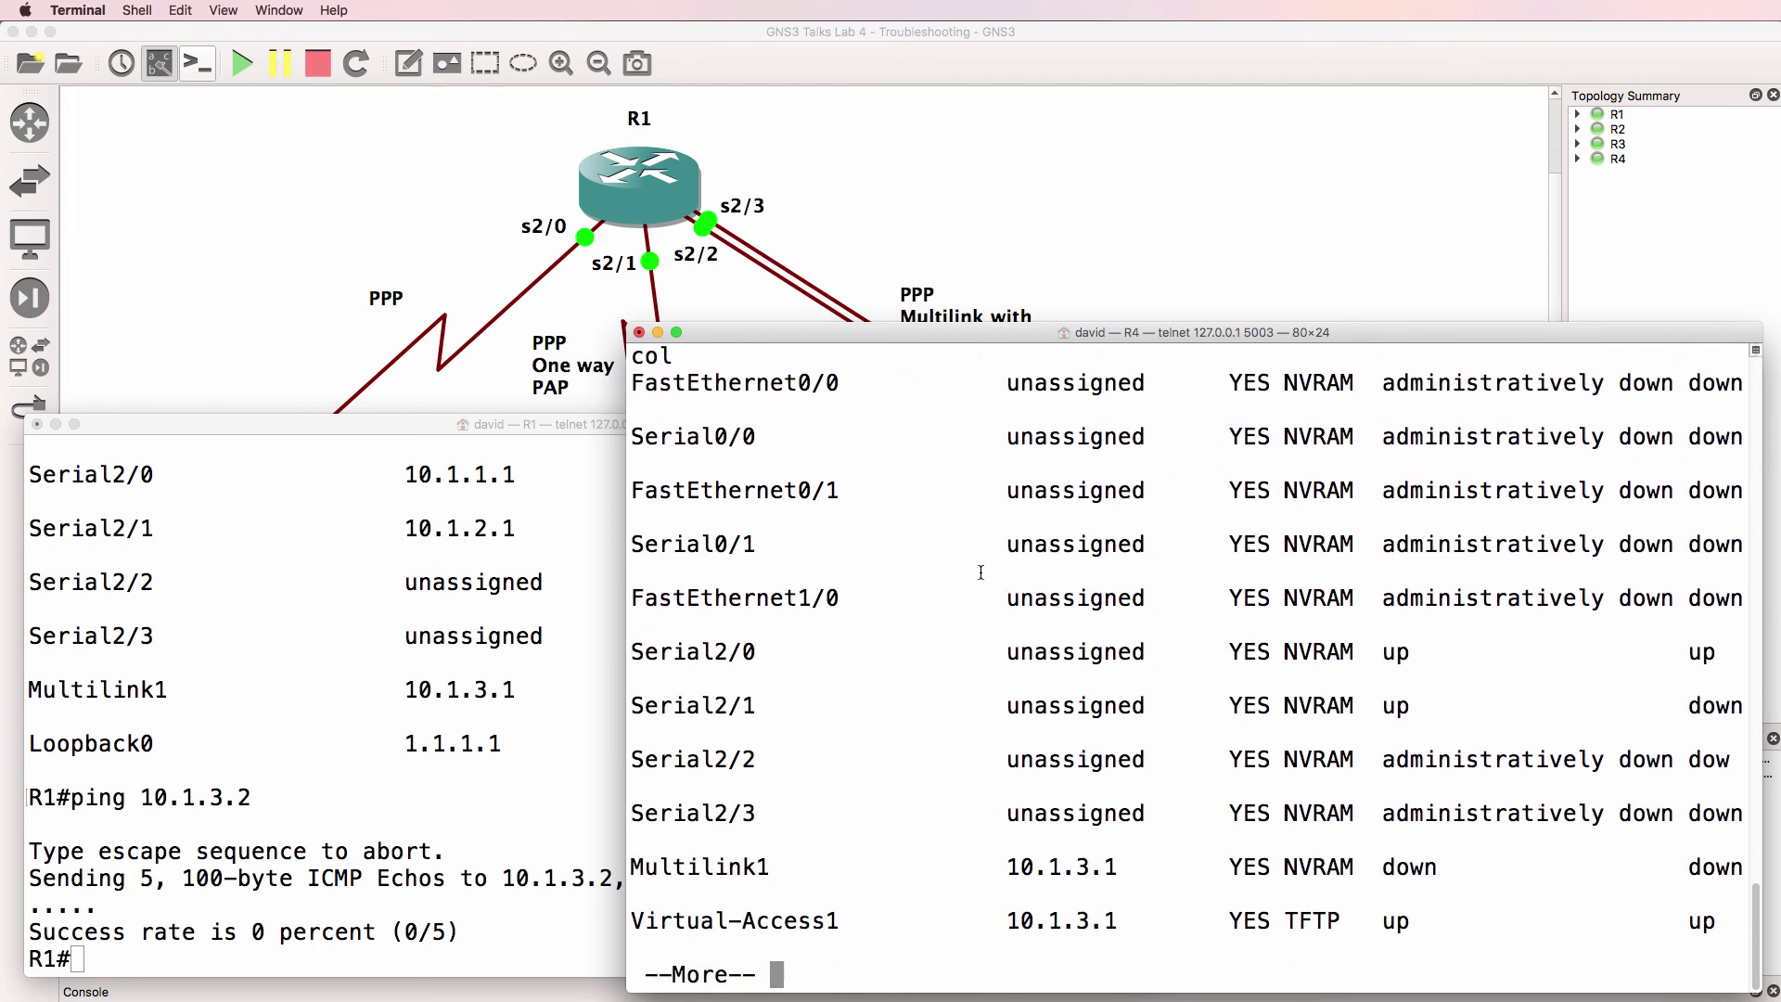
Step: Display the rest of R4's interface summary and examine Multilink1's address and status plus the states of Serial2/0 and Serial2/1
drag(961, 323, 425, 349)
drag(462, 840, 583, 841)
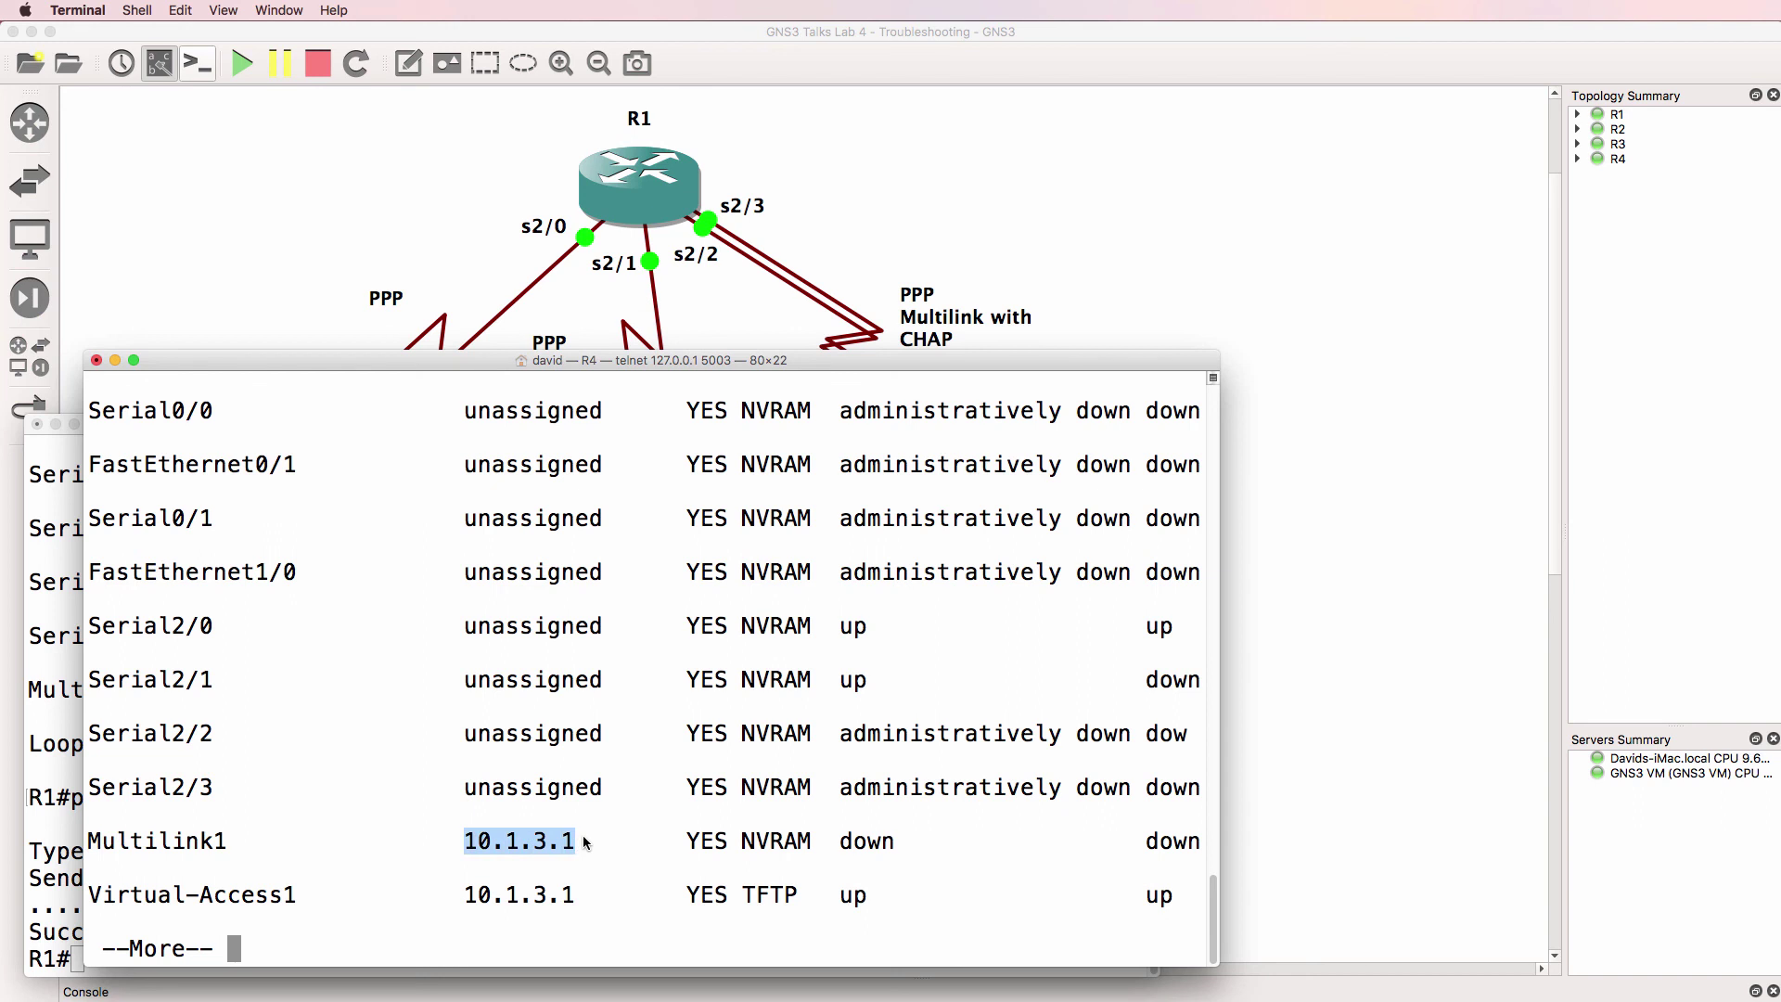
key(space)
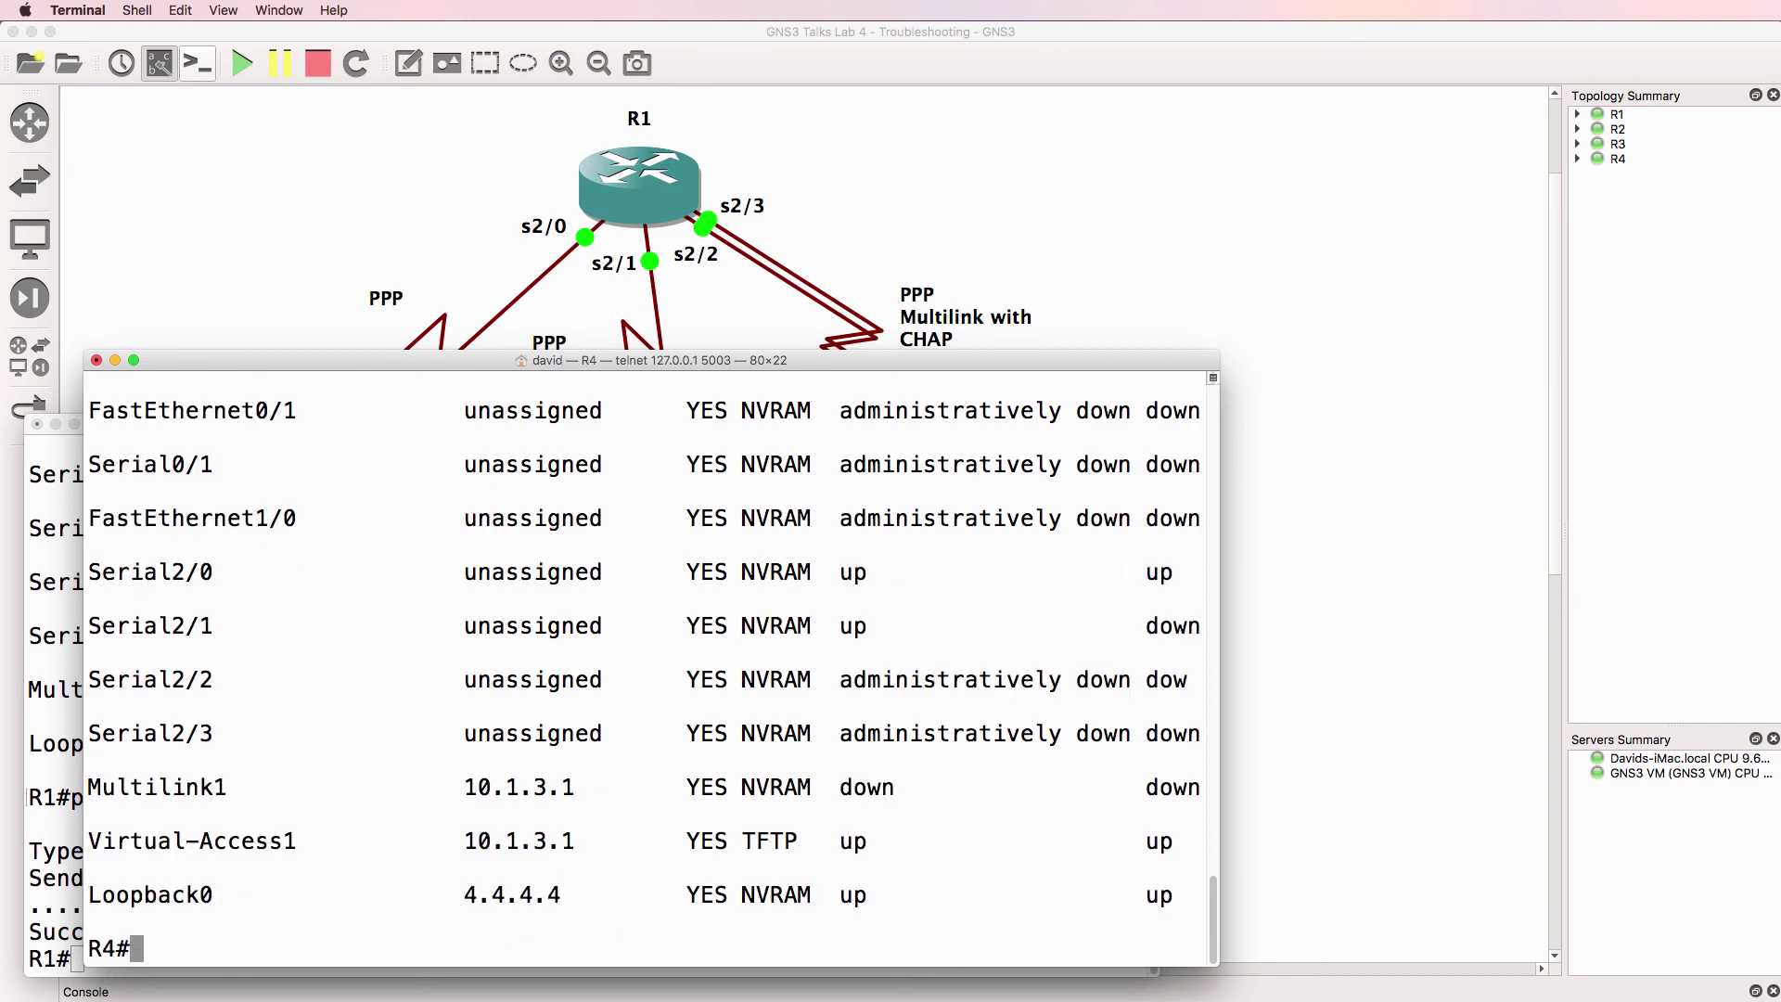
drag(687, 788, 1186, 800)
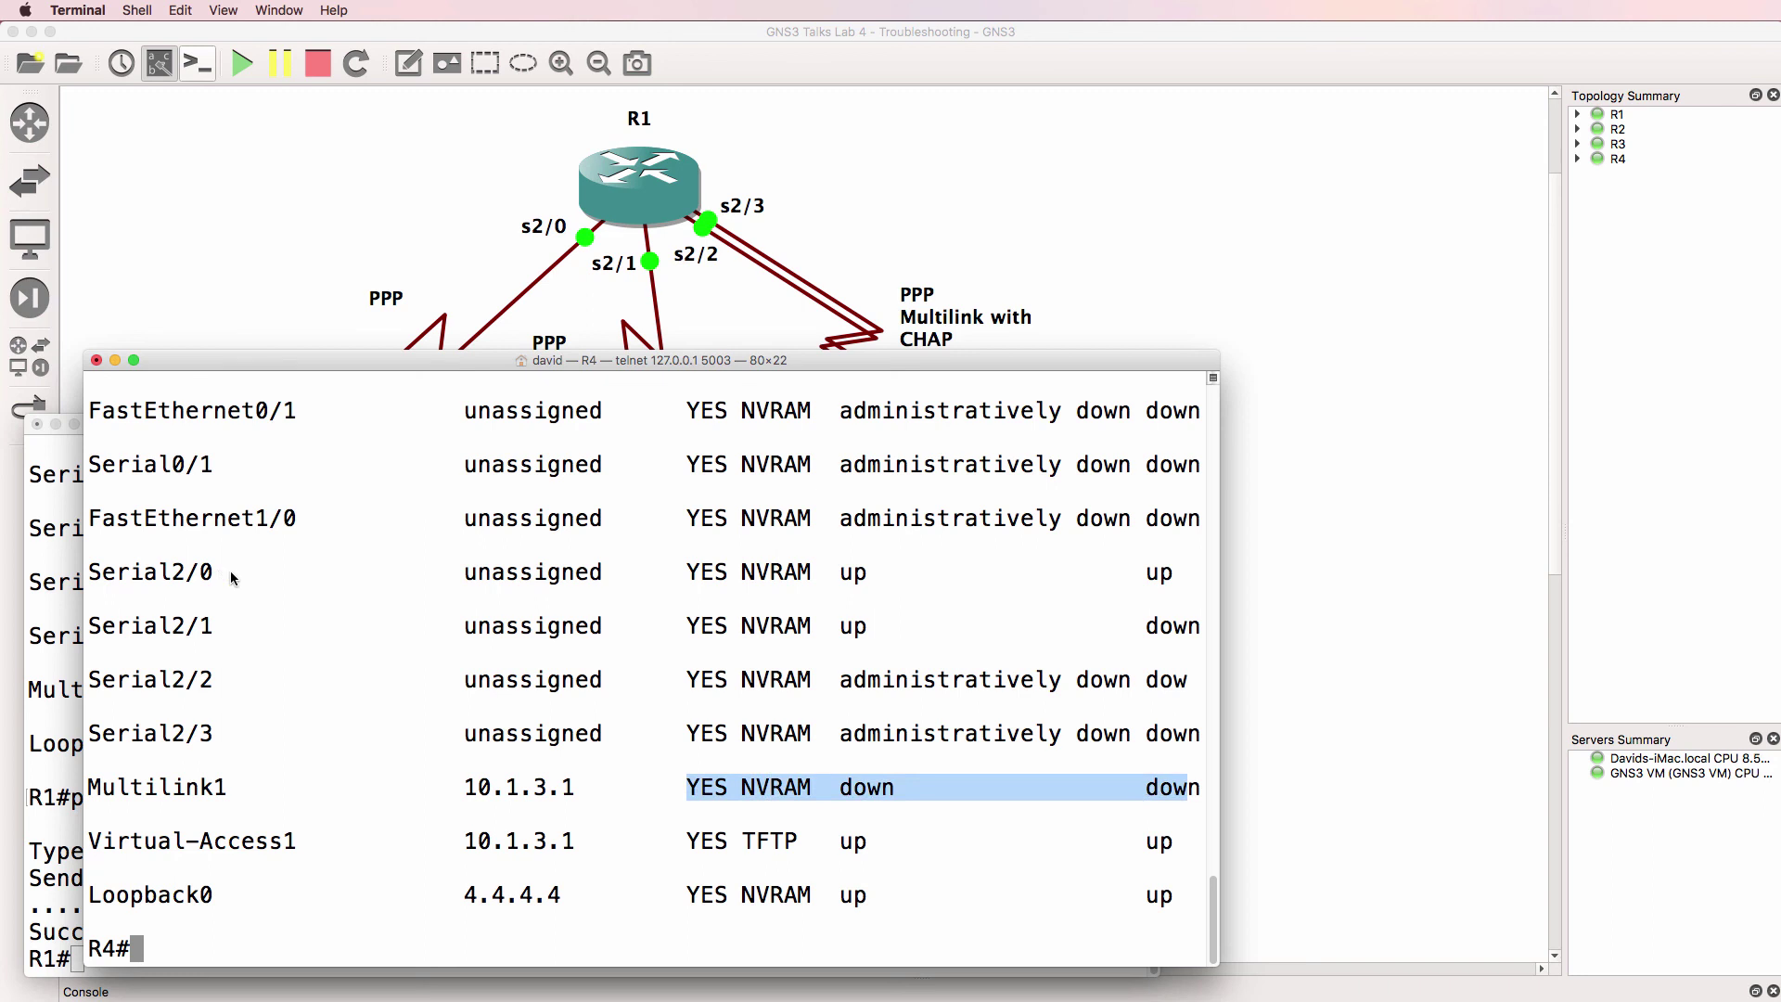
drag(230, 579, 88, 581)
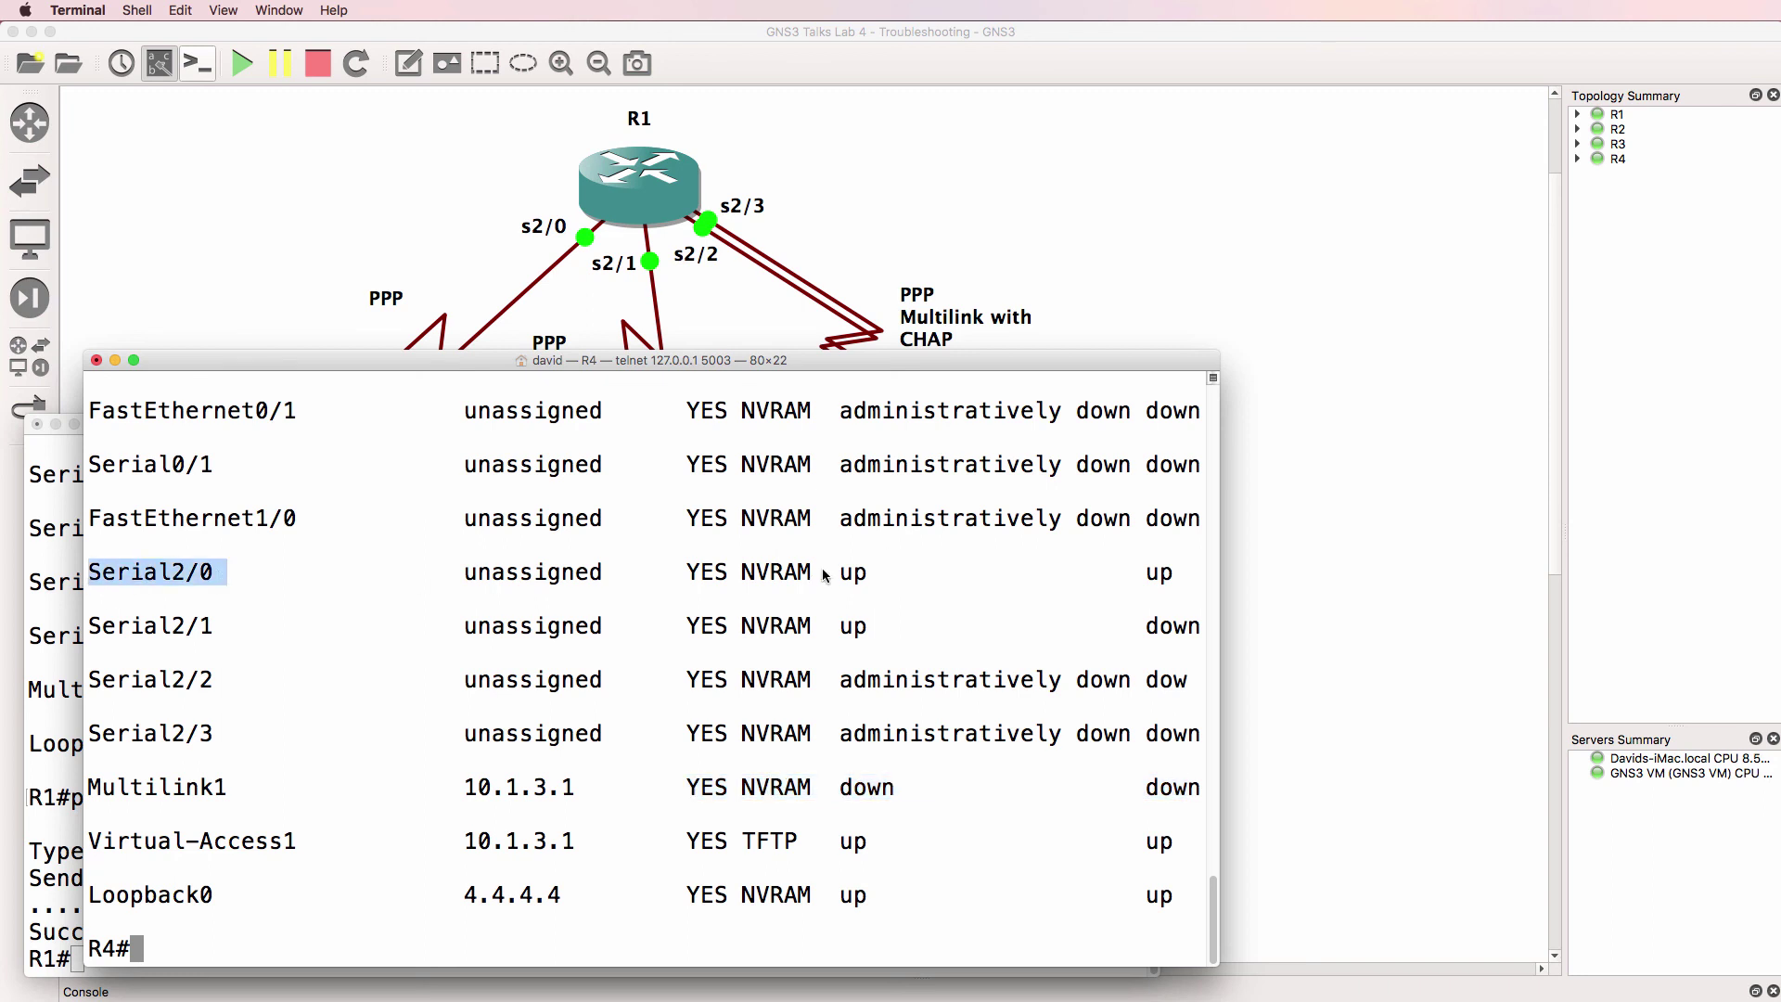
drag(825, 576, 1278, 571)
drag(243, 631, 88, 629)
drag(827, 627, 1197, 634)
Step: Check the topology's links, return to R1's console and enable PPP authentication debugging with debug ppp auth
click(1026, 61)
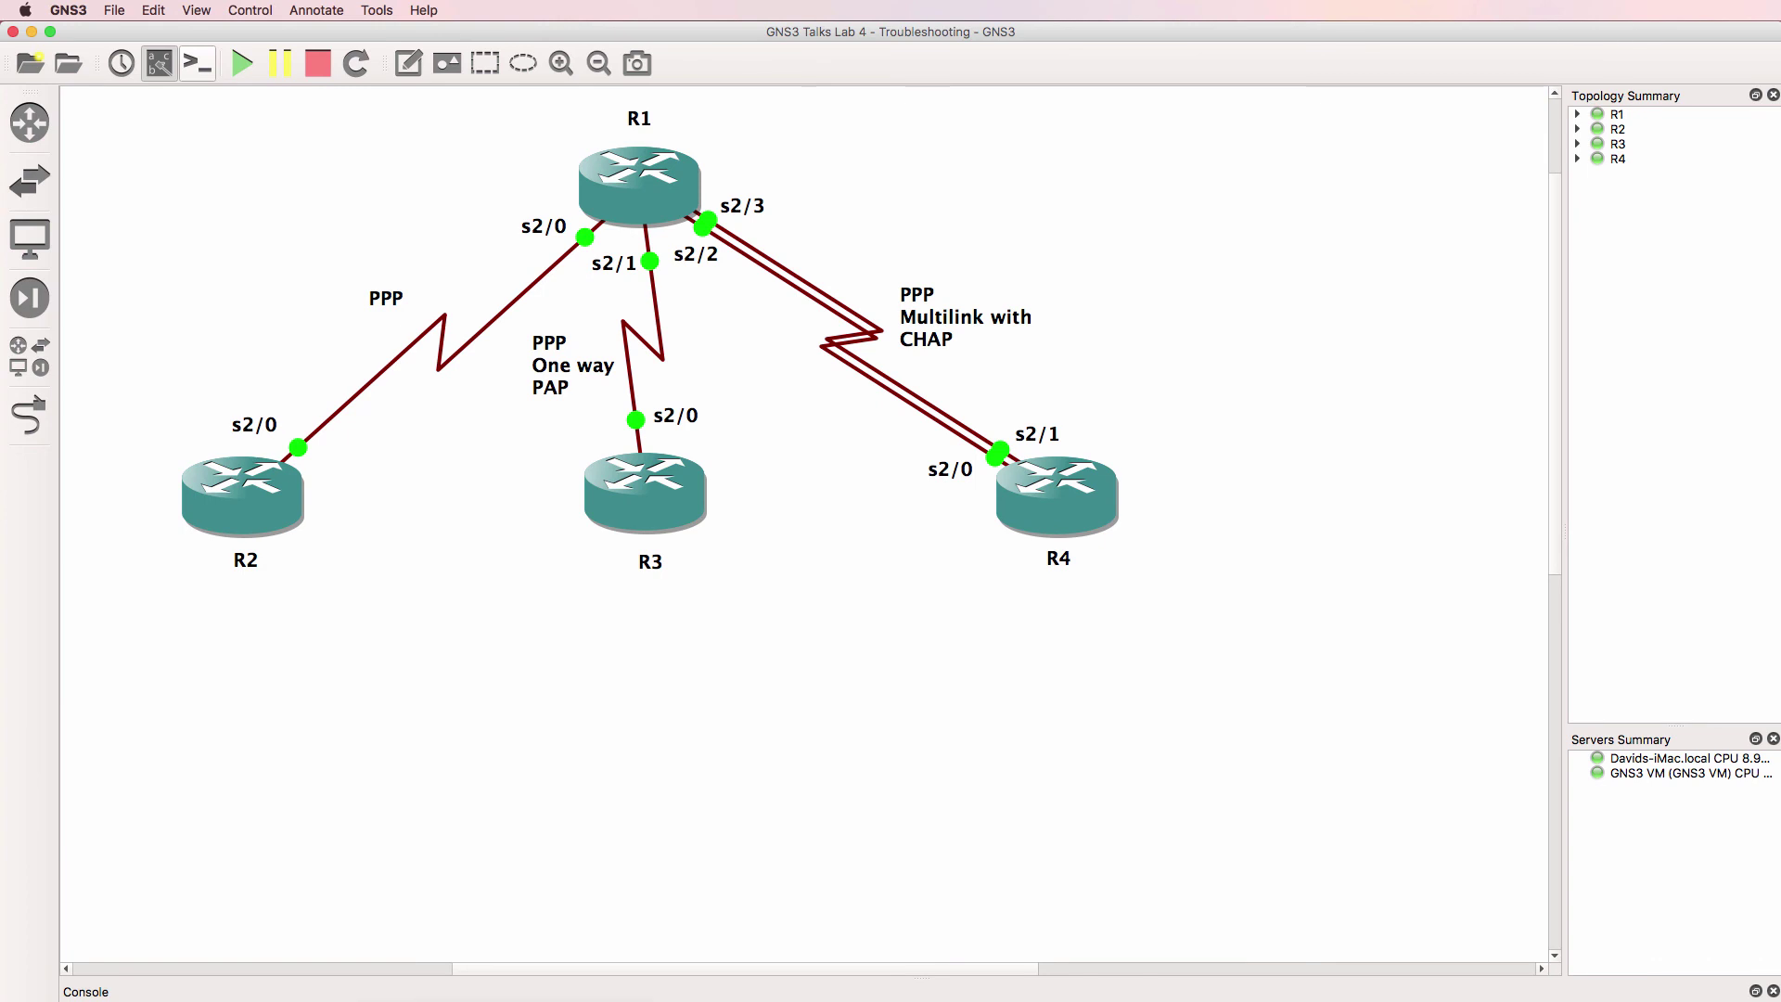
key(super+Tab)
drag(672, 366, 1196, 364)
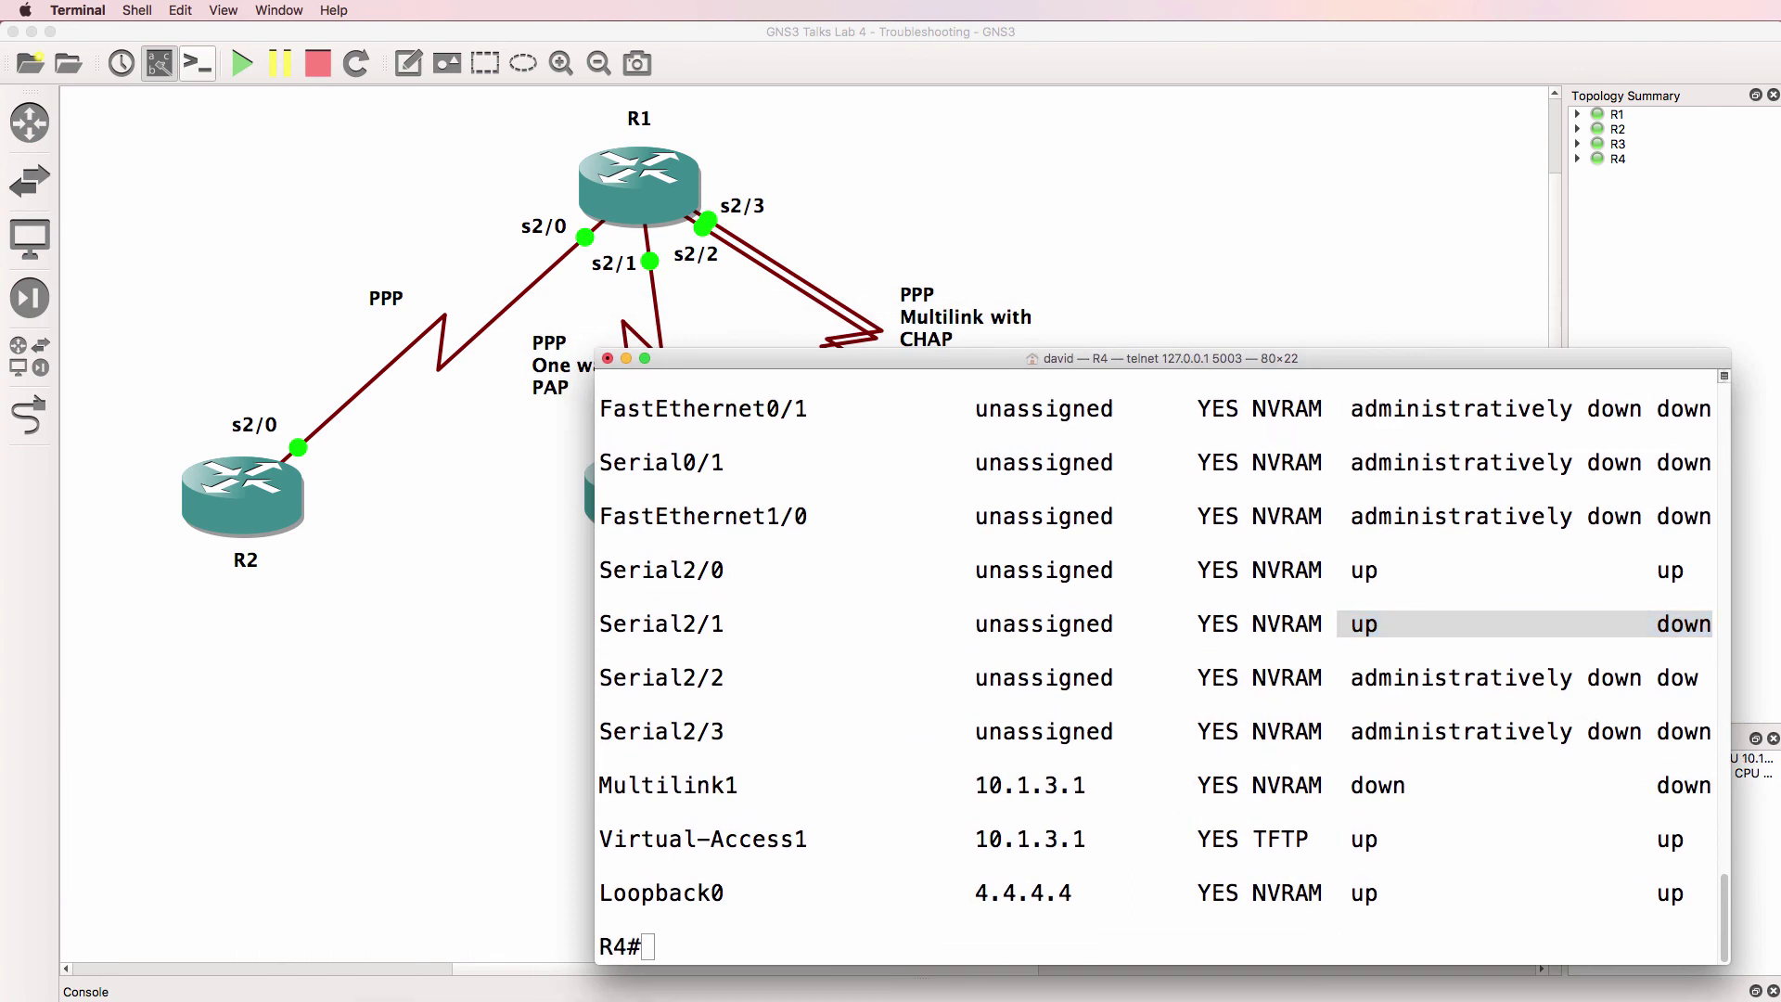
key(super+grave)
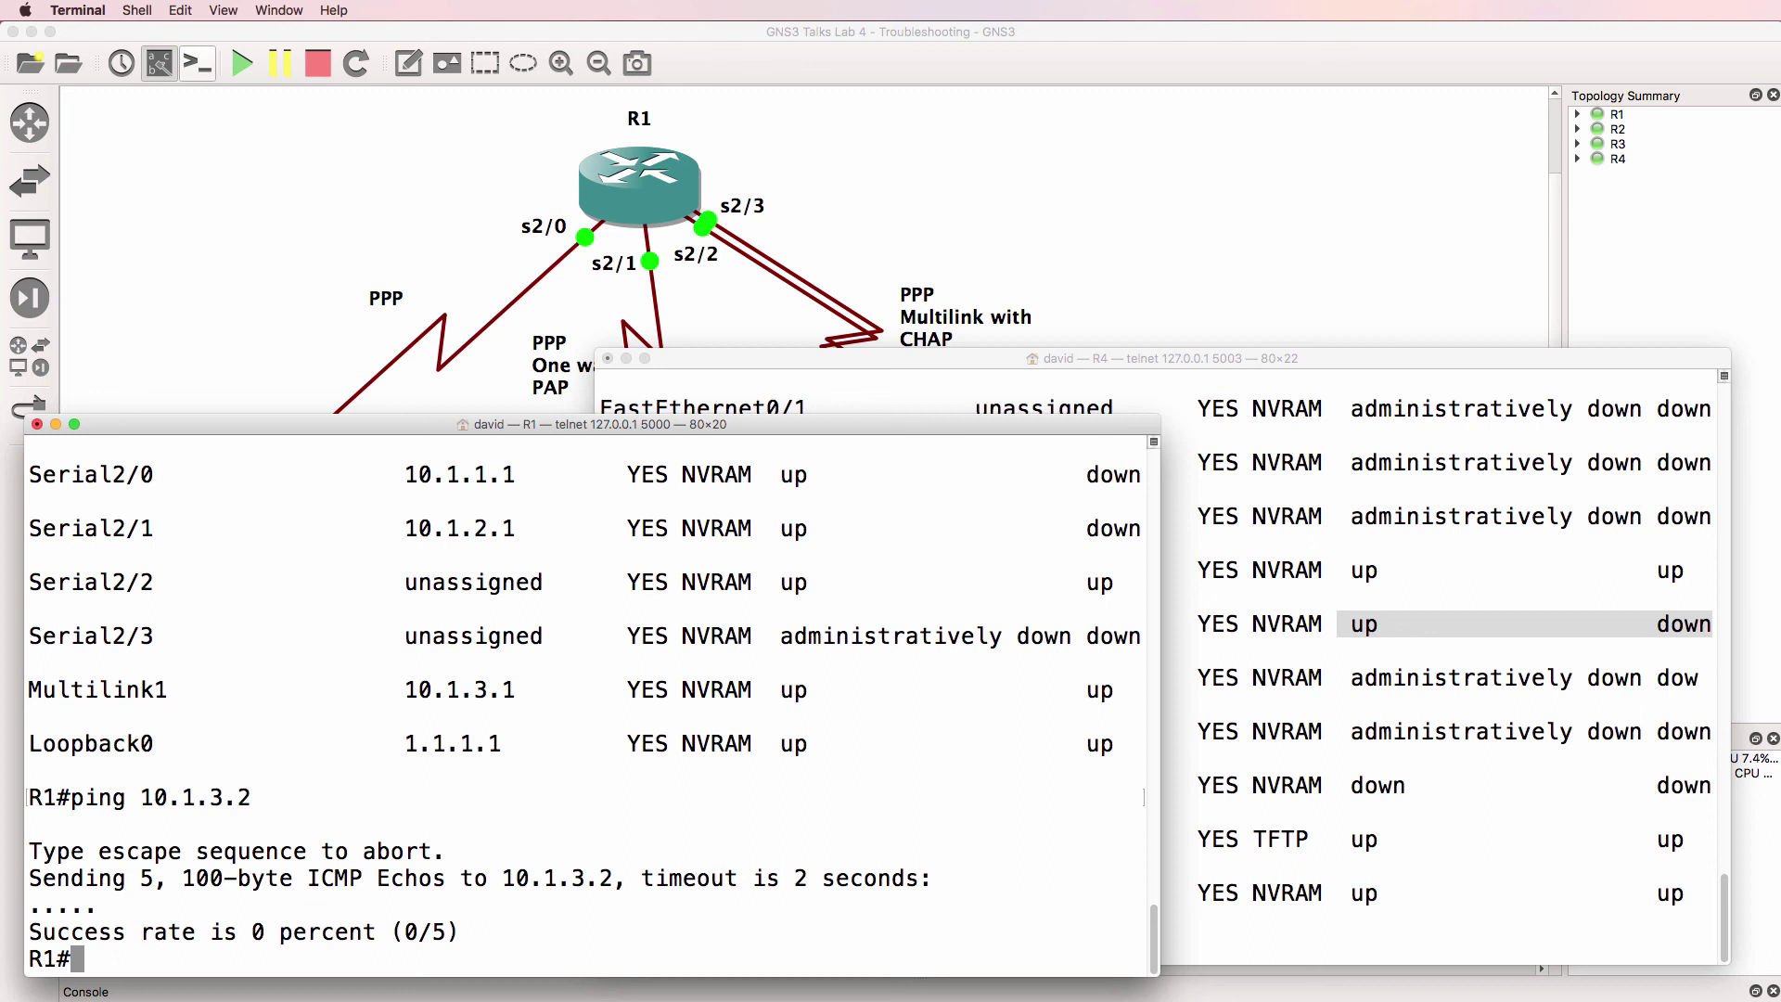
text(debug ppp auth)
key(Return)
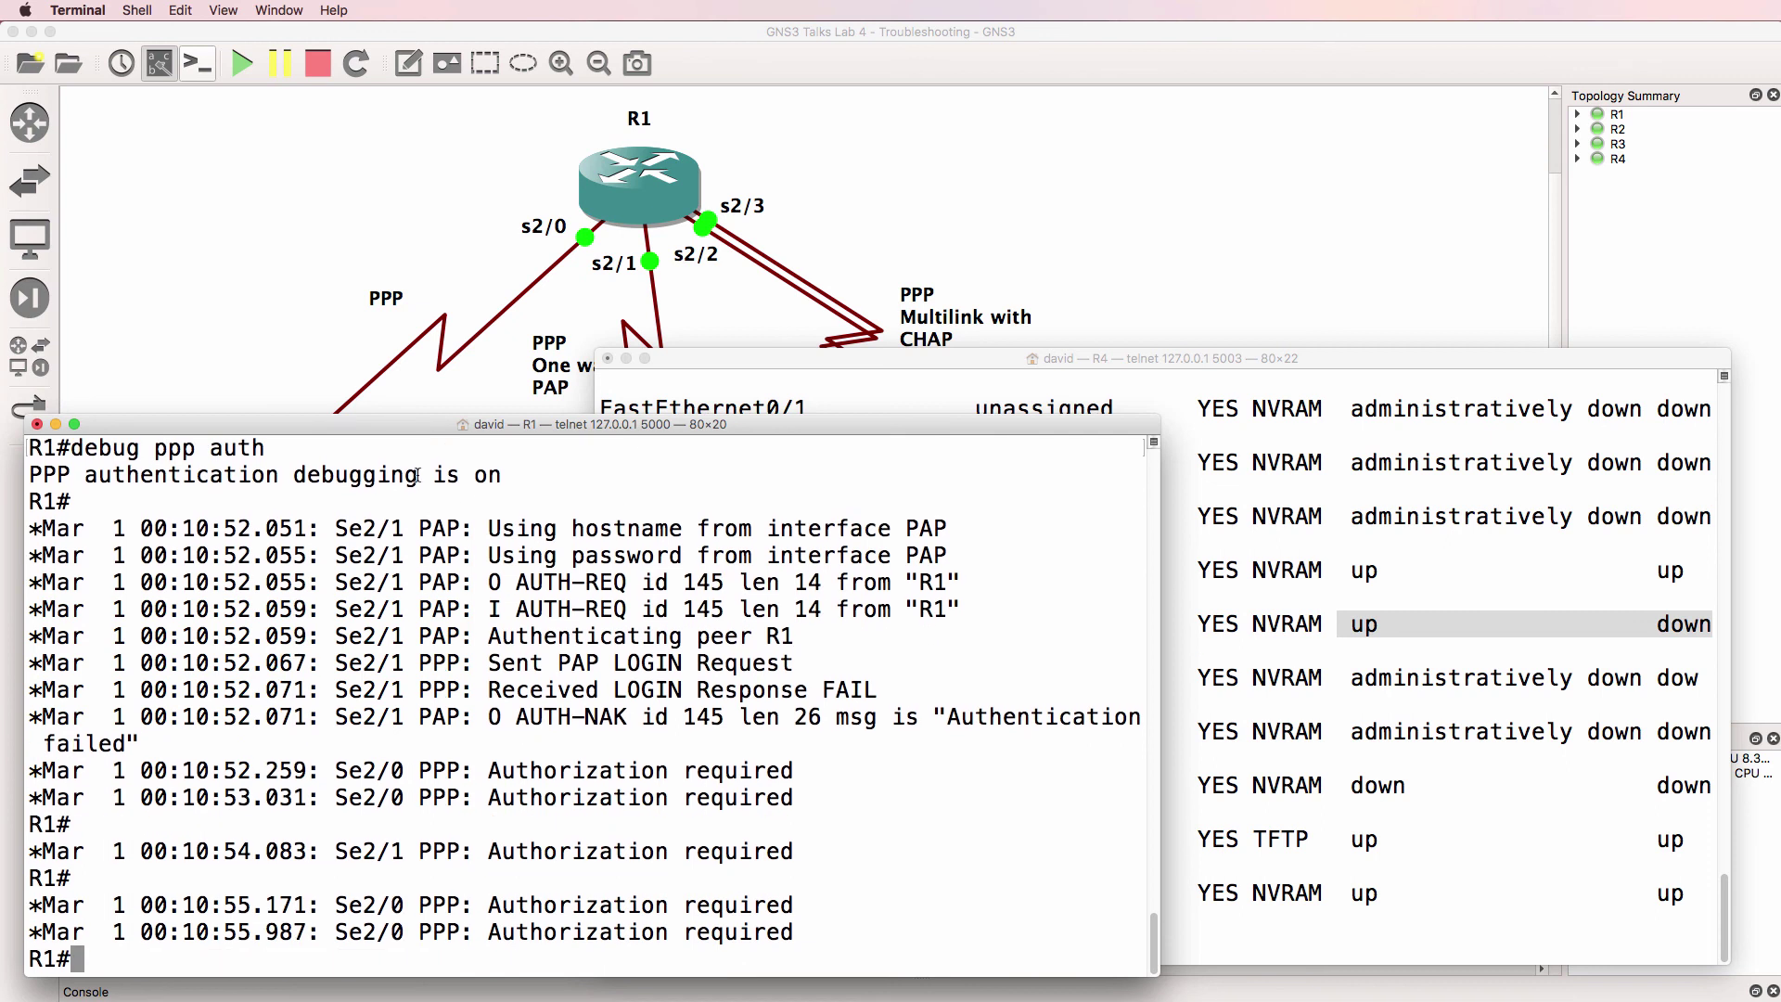
Step: Examine the PAP authentication debug messages for Serial2/1 on R1
double_click(348, 526)
shift+click(430, 526)
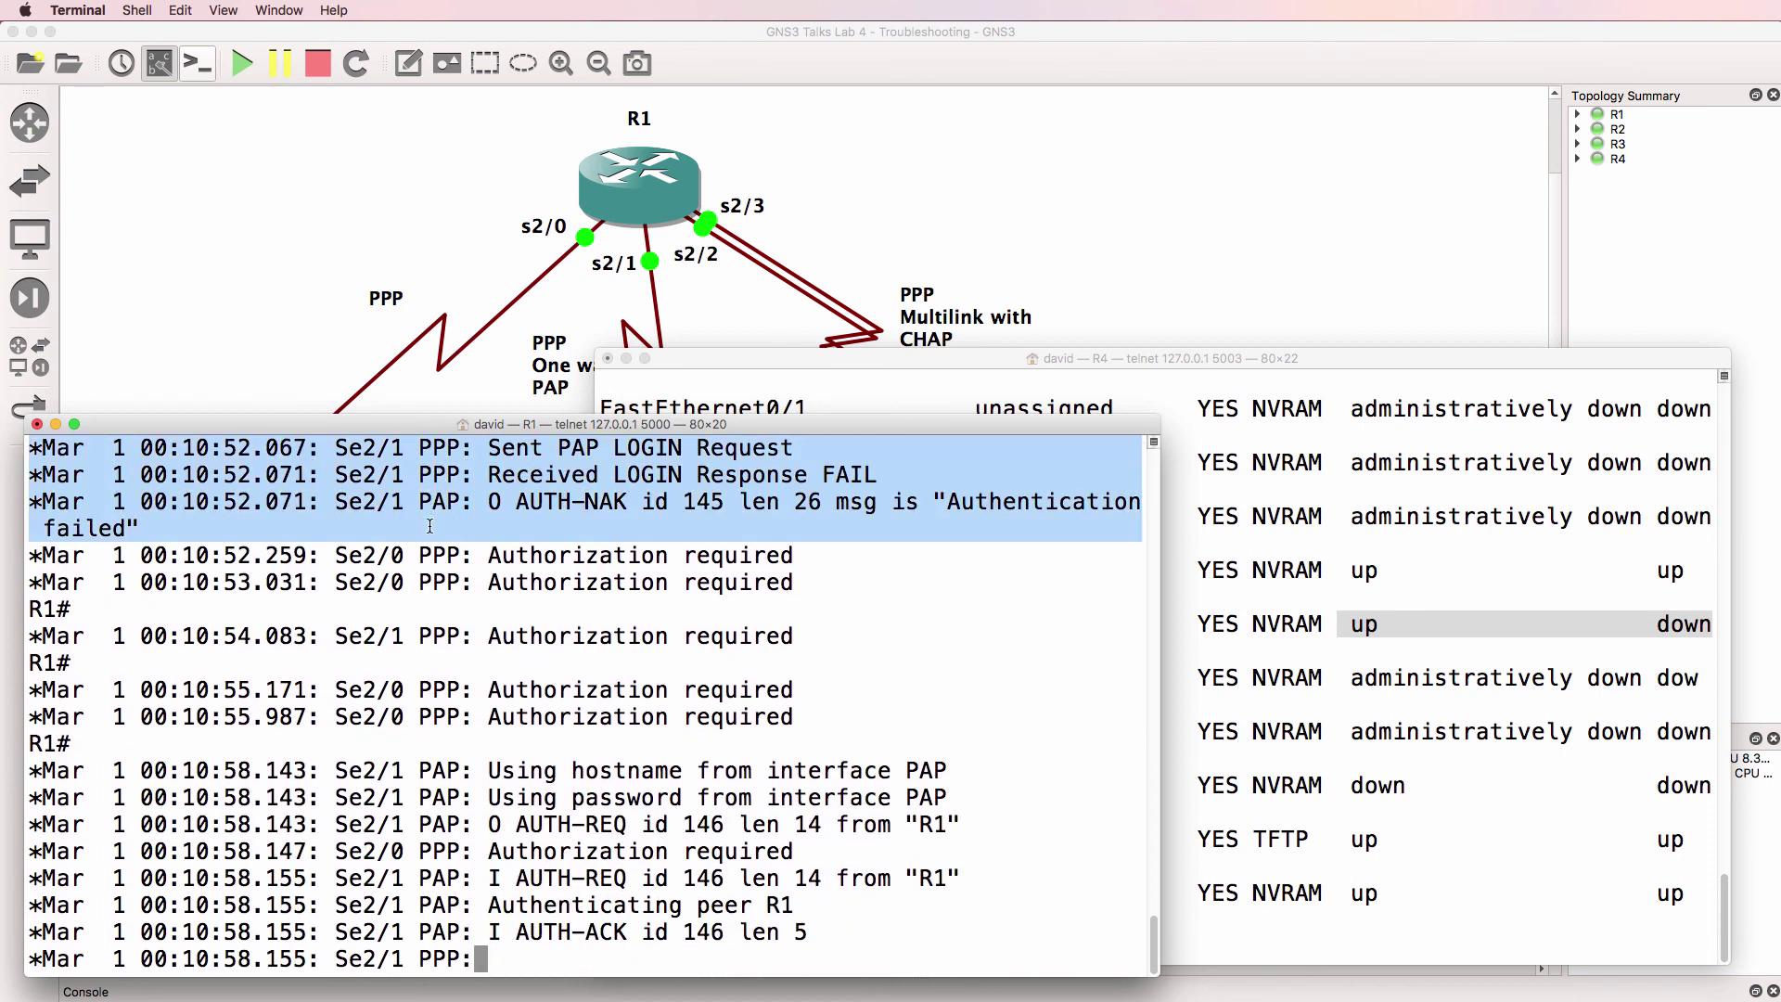
drag(339, 529, 339, 528)
drag(501, 526, 500, 528)
click(501, 526)
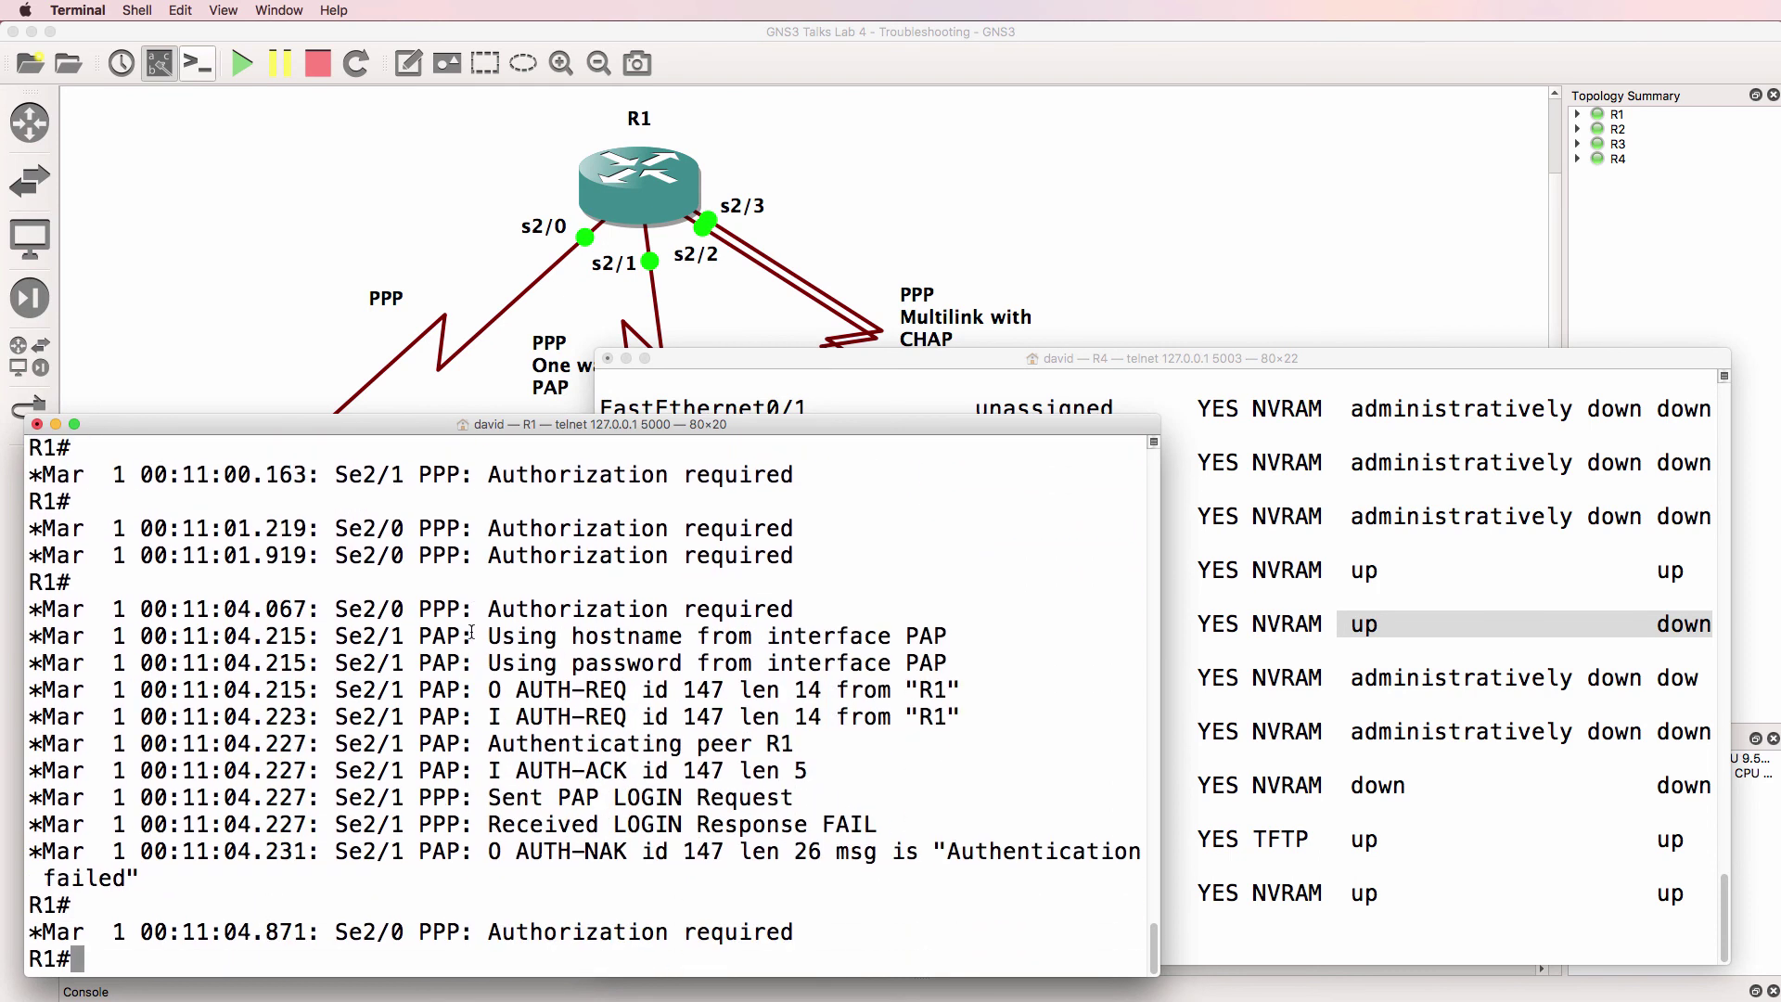
Step: Turn off all debugging on R1 with un all
key(Return)
key(Return)
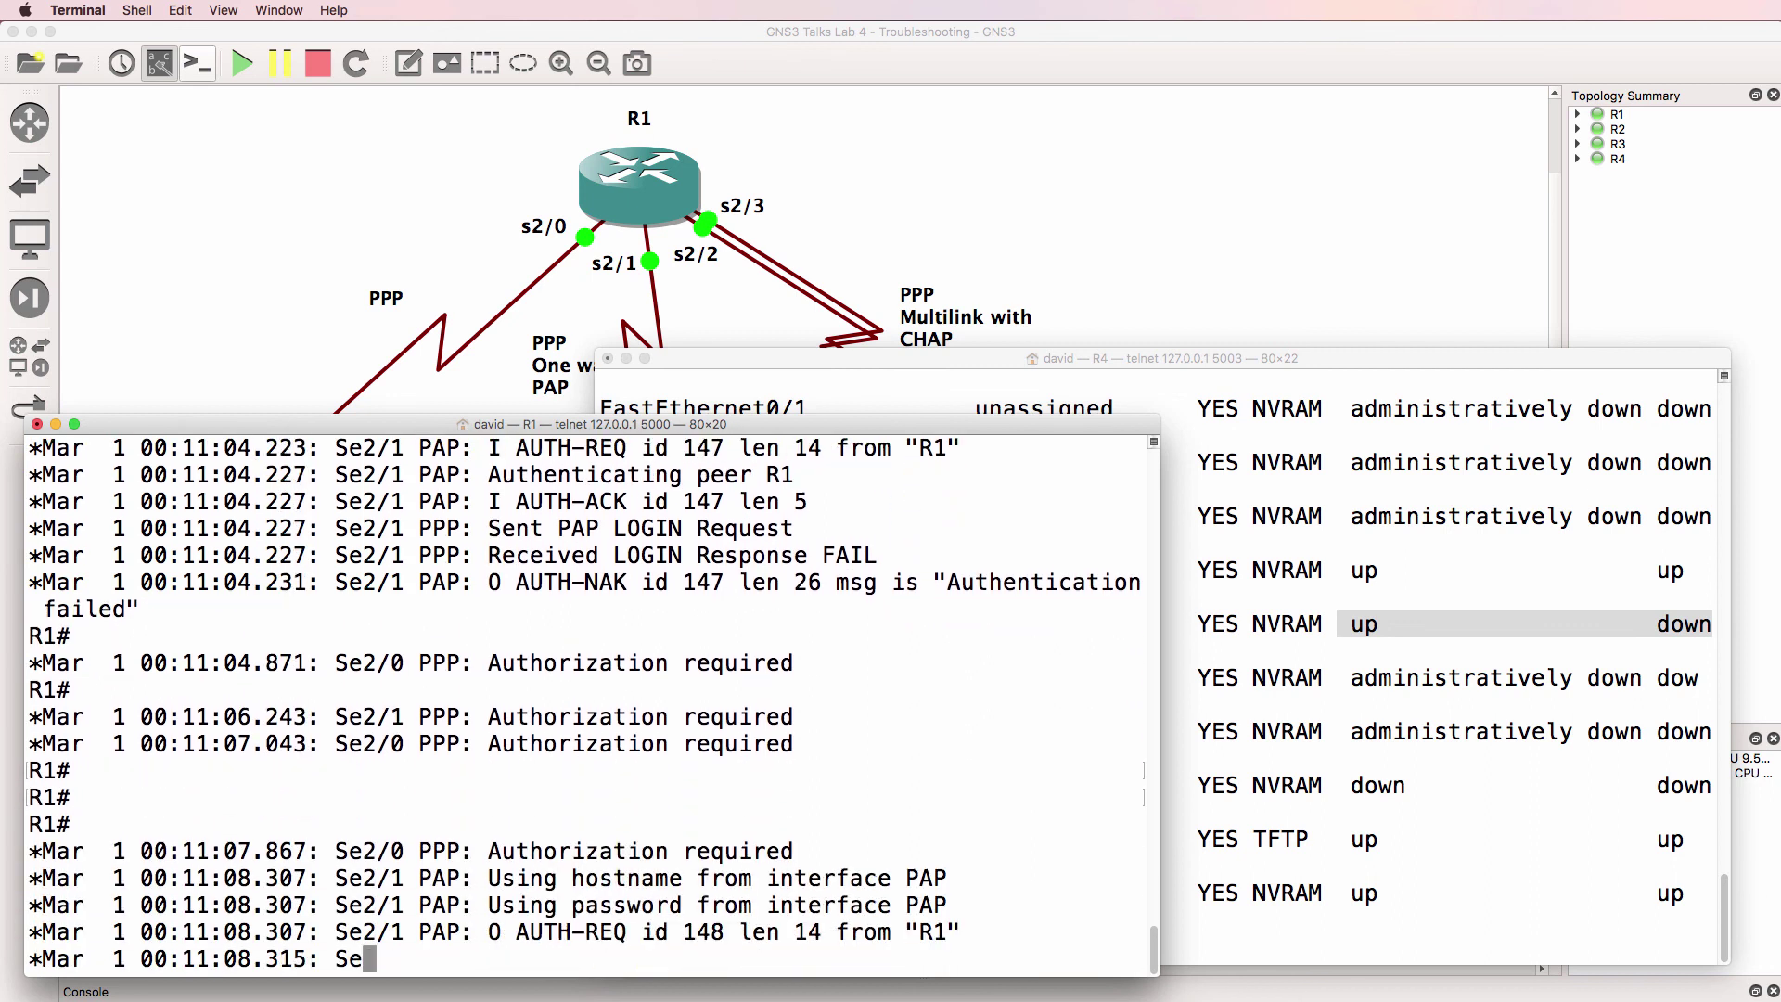
text(un all)
key(Return)
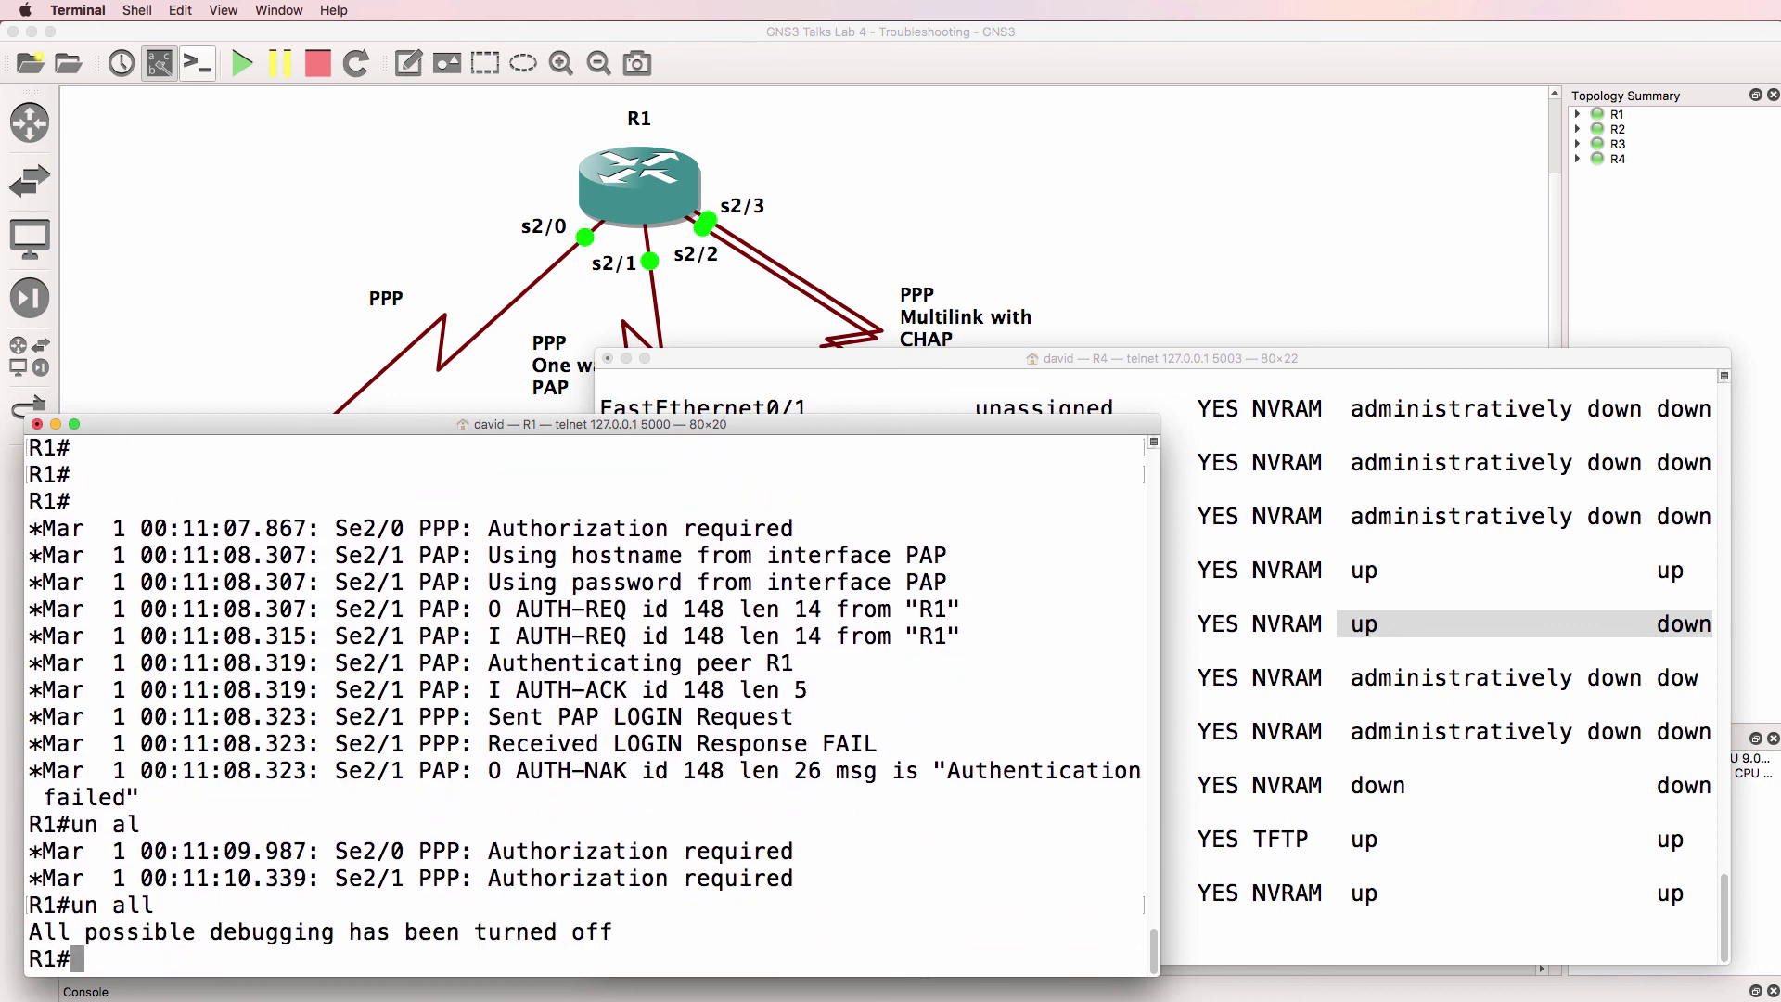
Step: Enter configuration mode on R1 and shut down interfaces Serial2/0 and Serial2/1
text(conf t)
key(Return)
text(int s2/0)
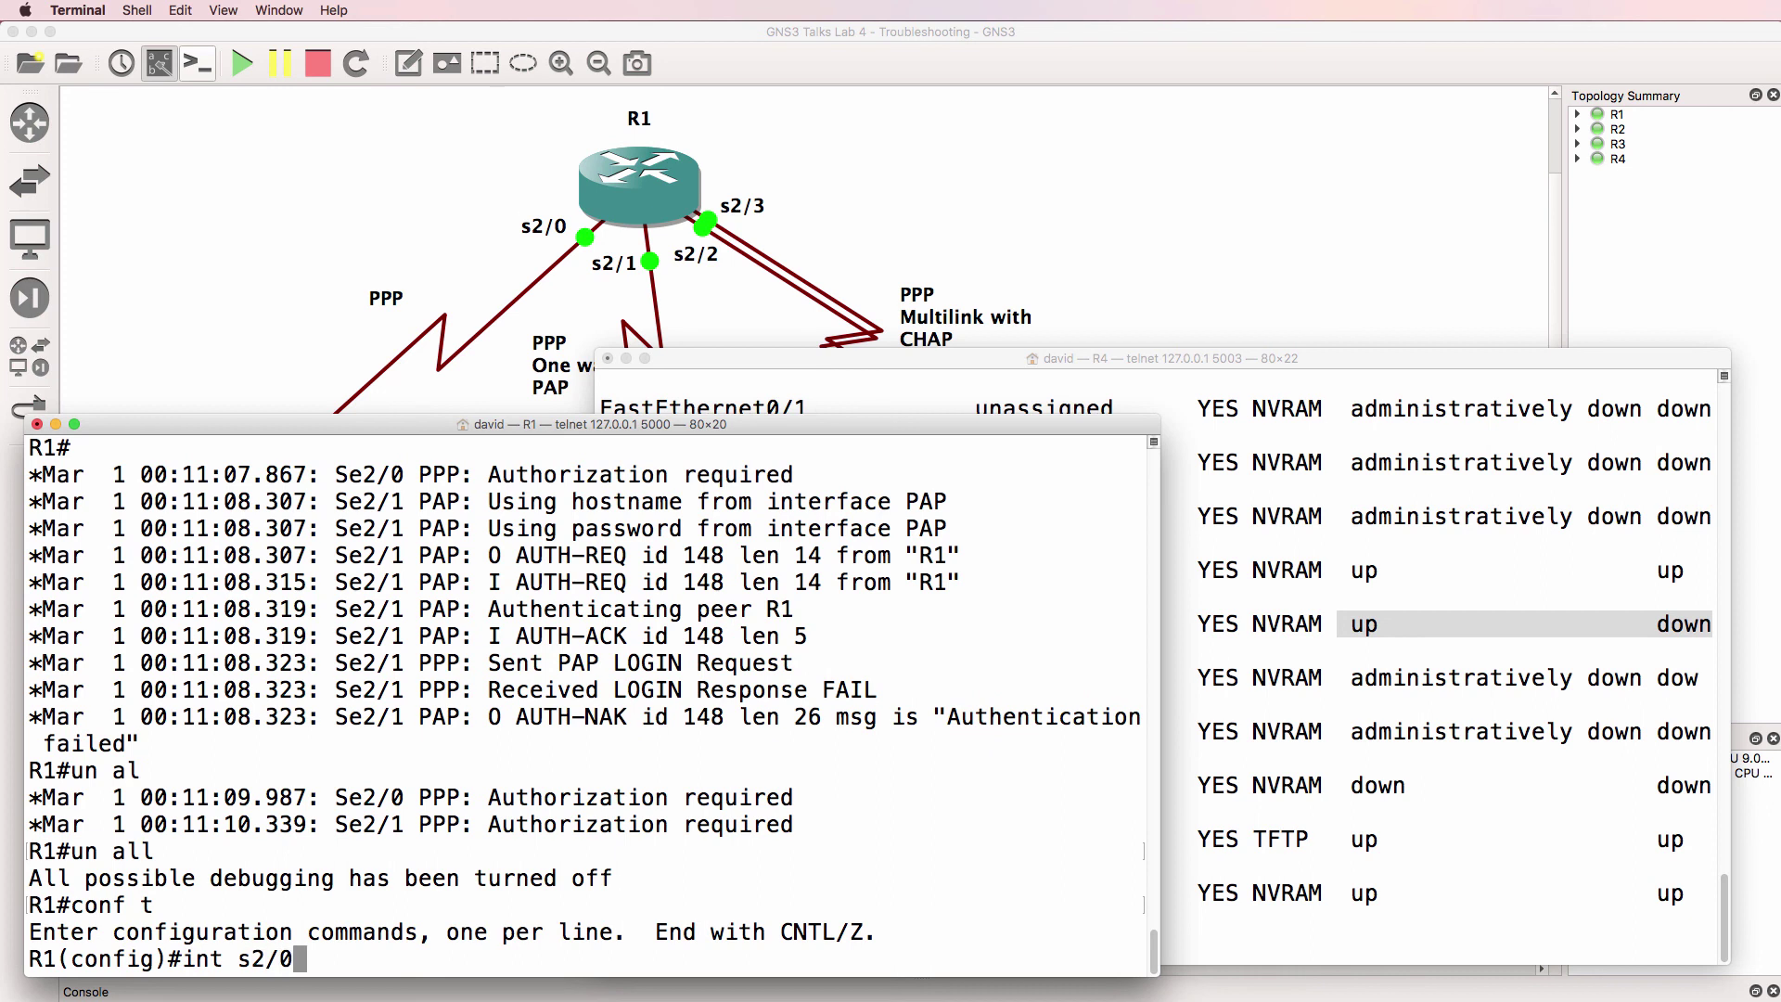
key(Return)
text(shut)
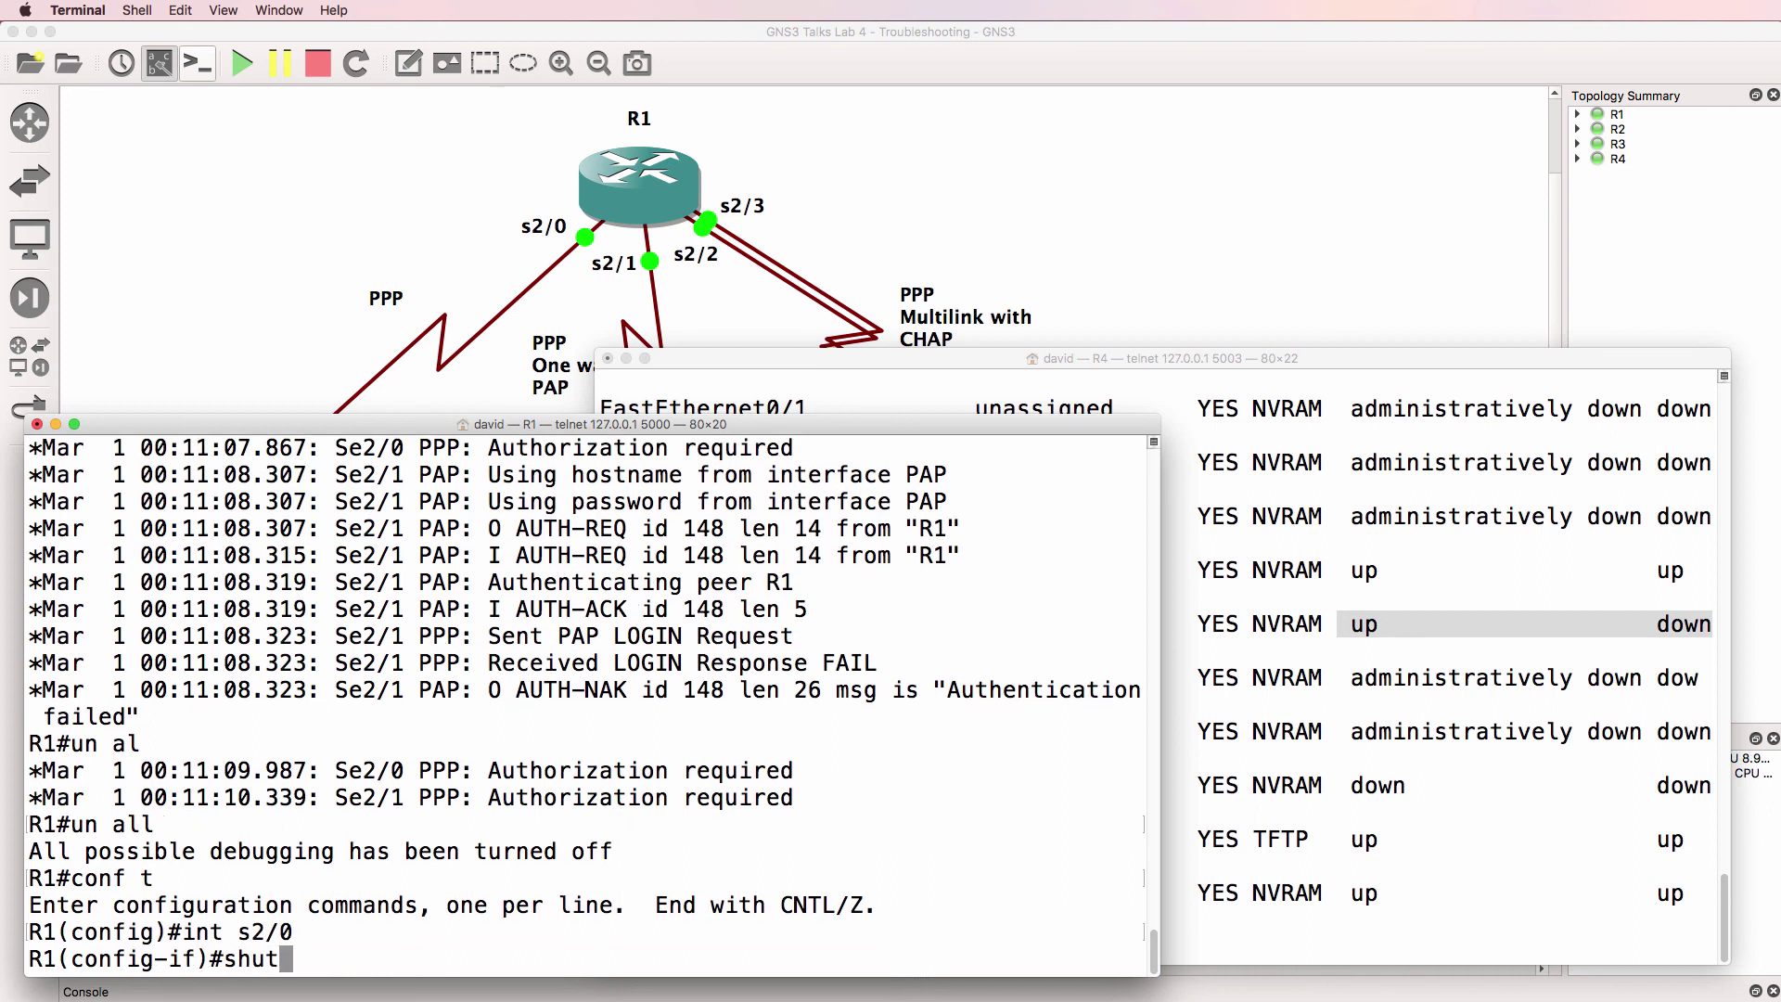
key(Return)
text(int s2/1)
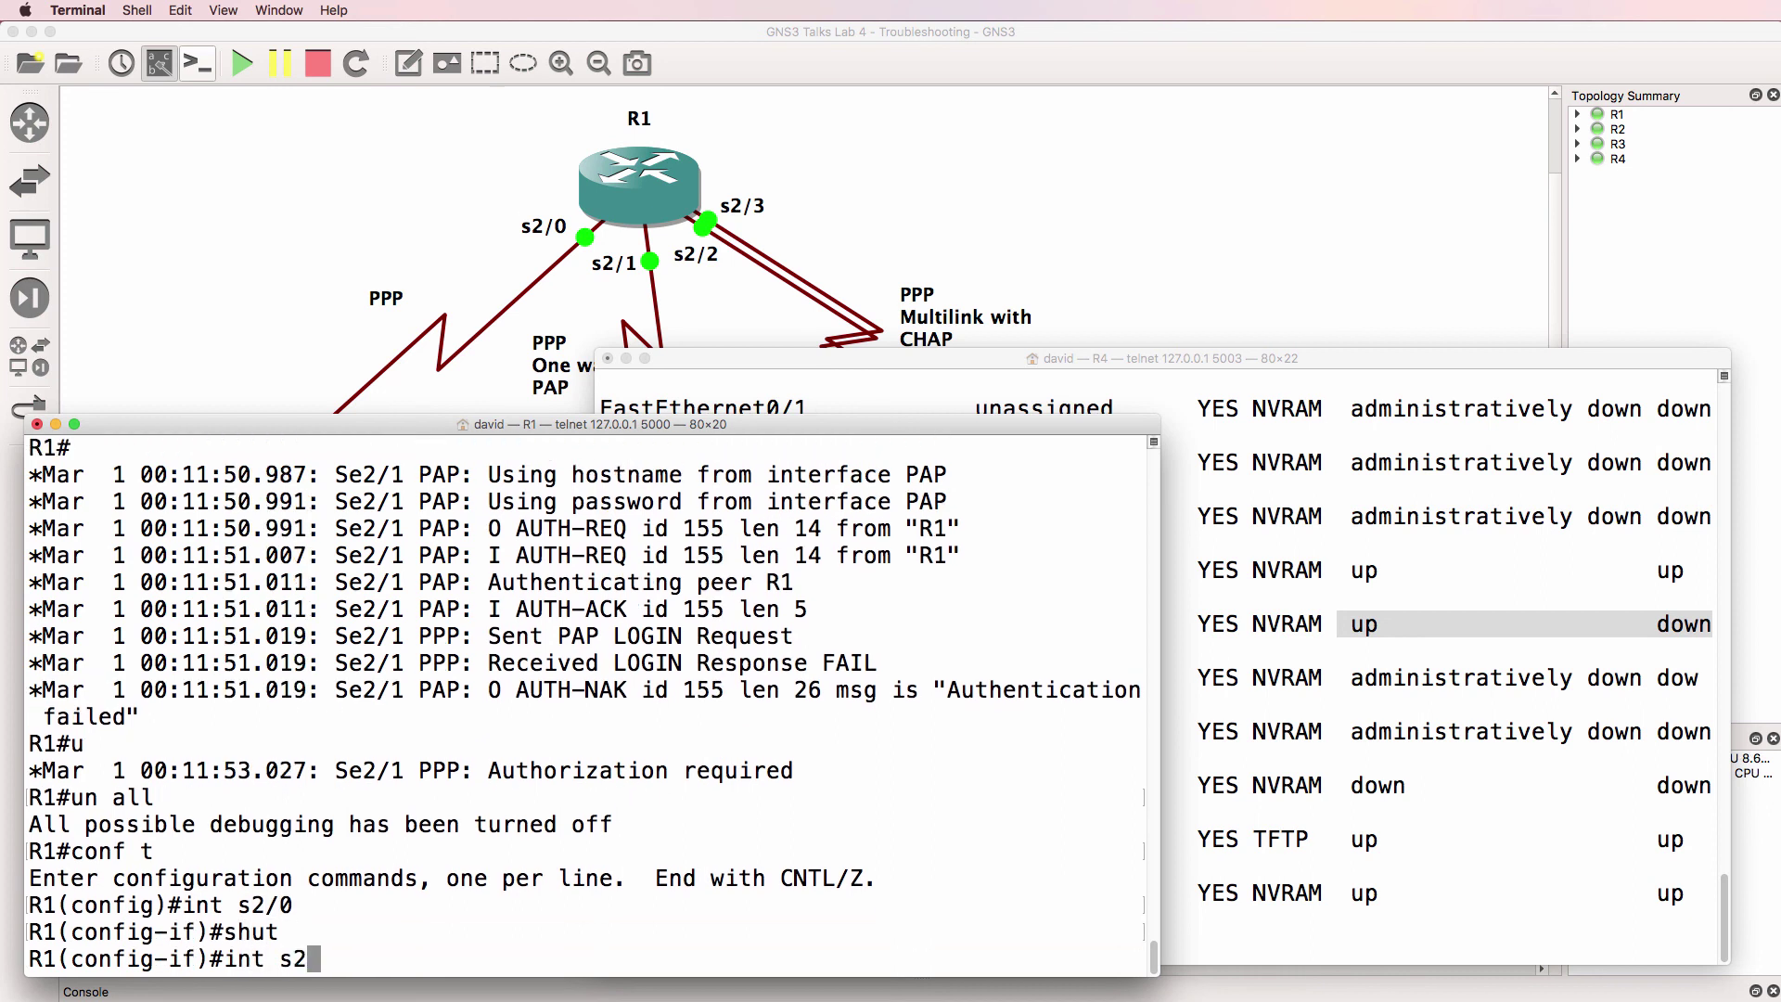
key(Return)
text(shut)
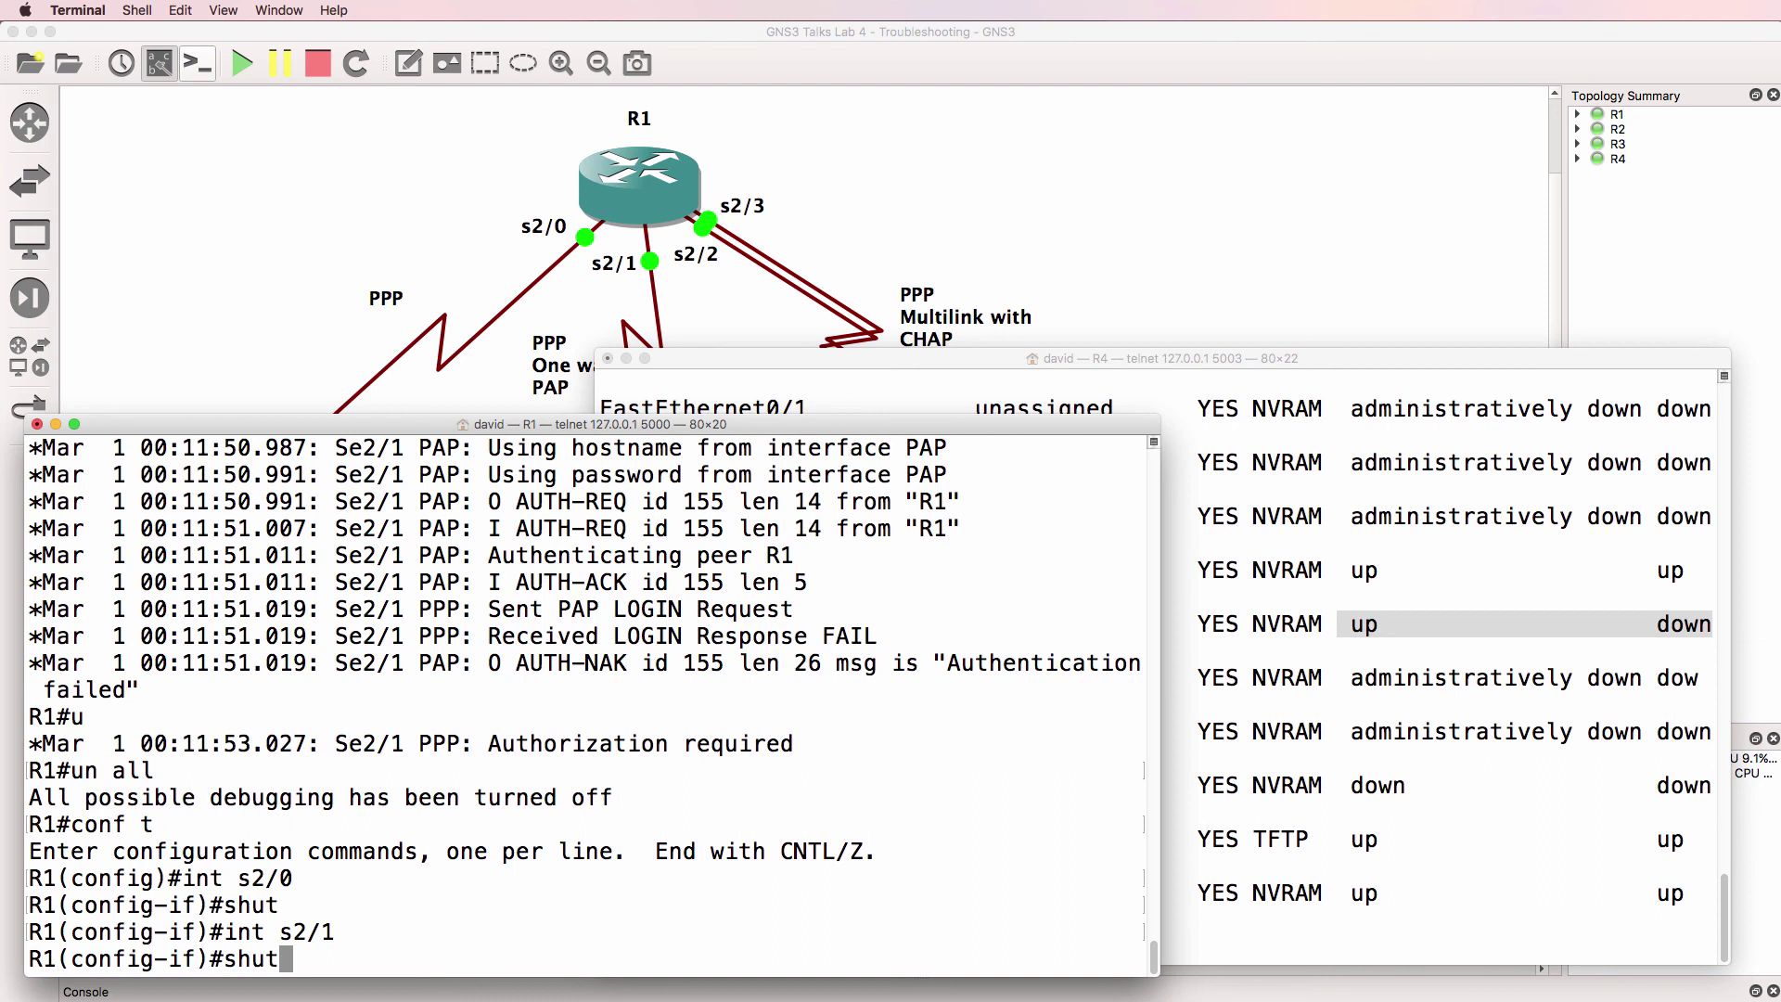
key(Return)
Step: Leave configuration mode on R1 and list its interface summary again with sh ip int brief
text(end)
key(Return)
text(sh ip int brief)
key(Return)
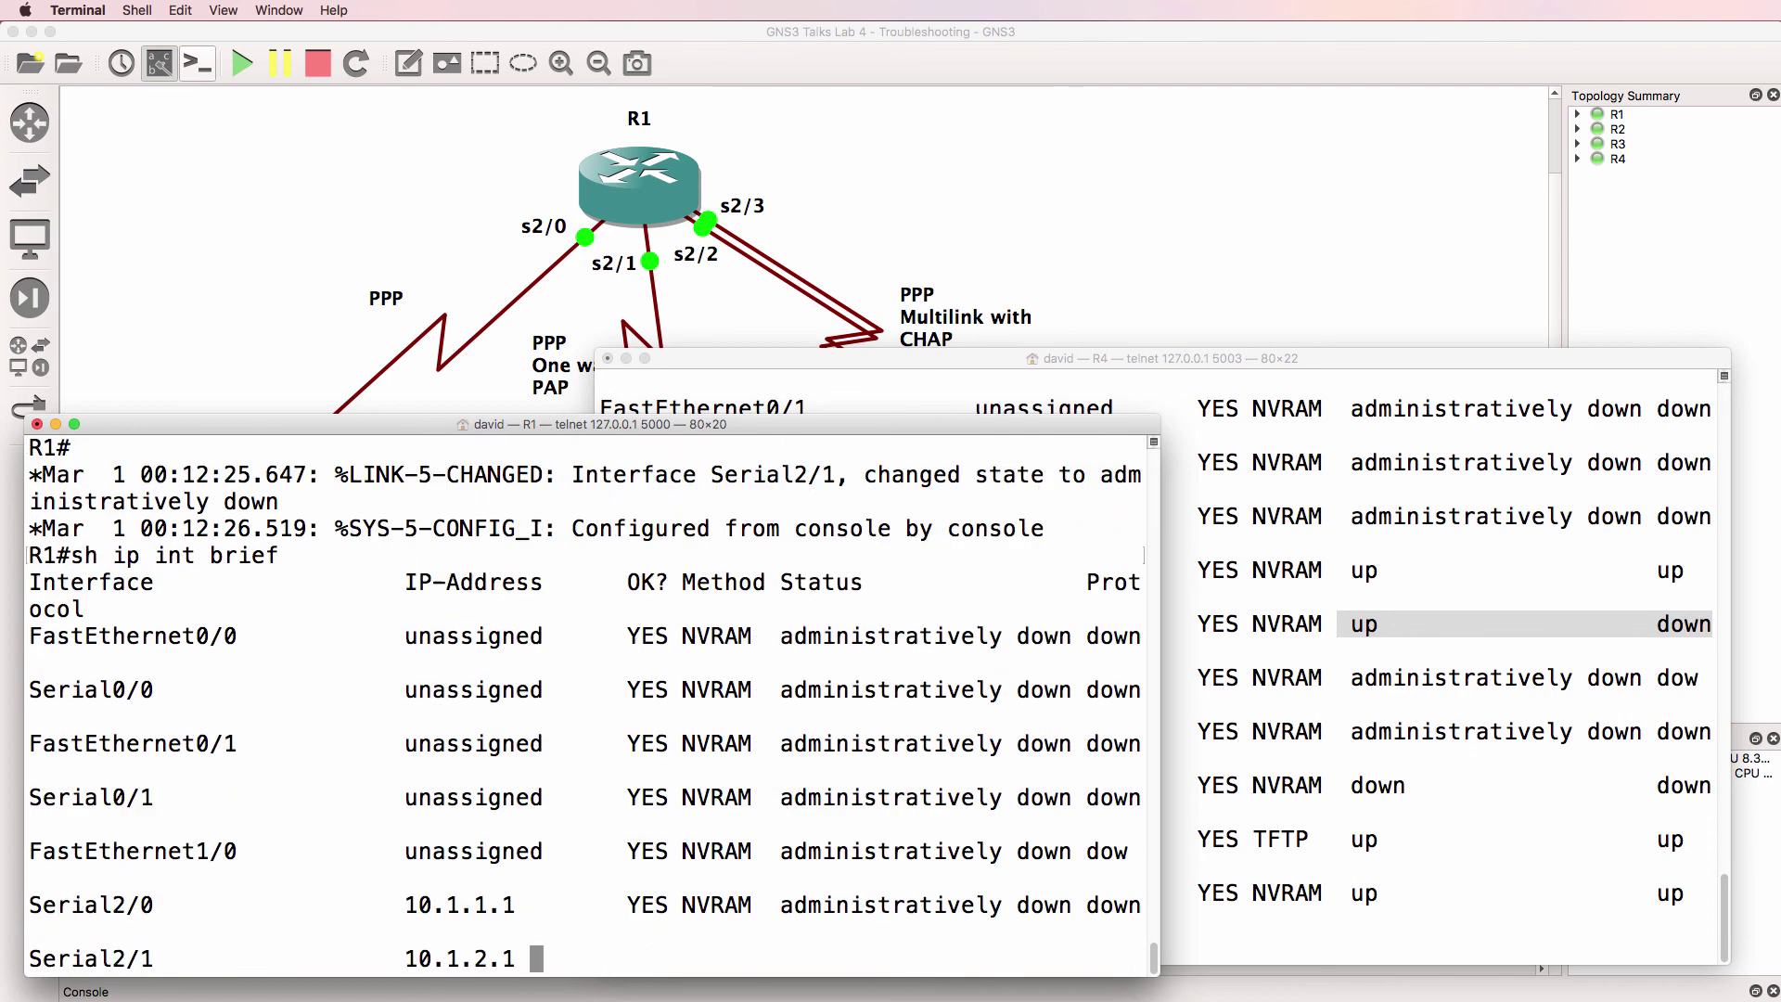
Step: Enter configuration mode on R1, enable interface Serial2/3 with no shut, and return to privileged mode
text(conf t)
key(Return)
text(int s2/3)
key(Return)
text(no shut)
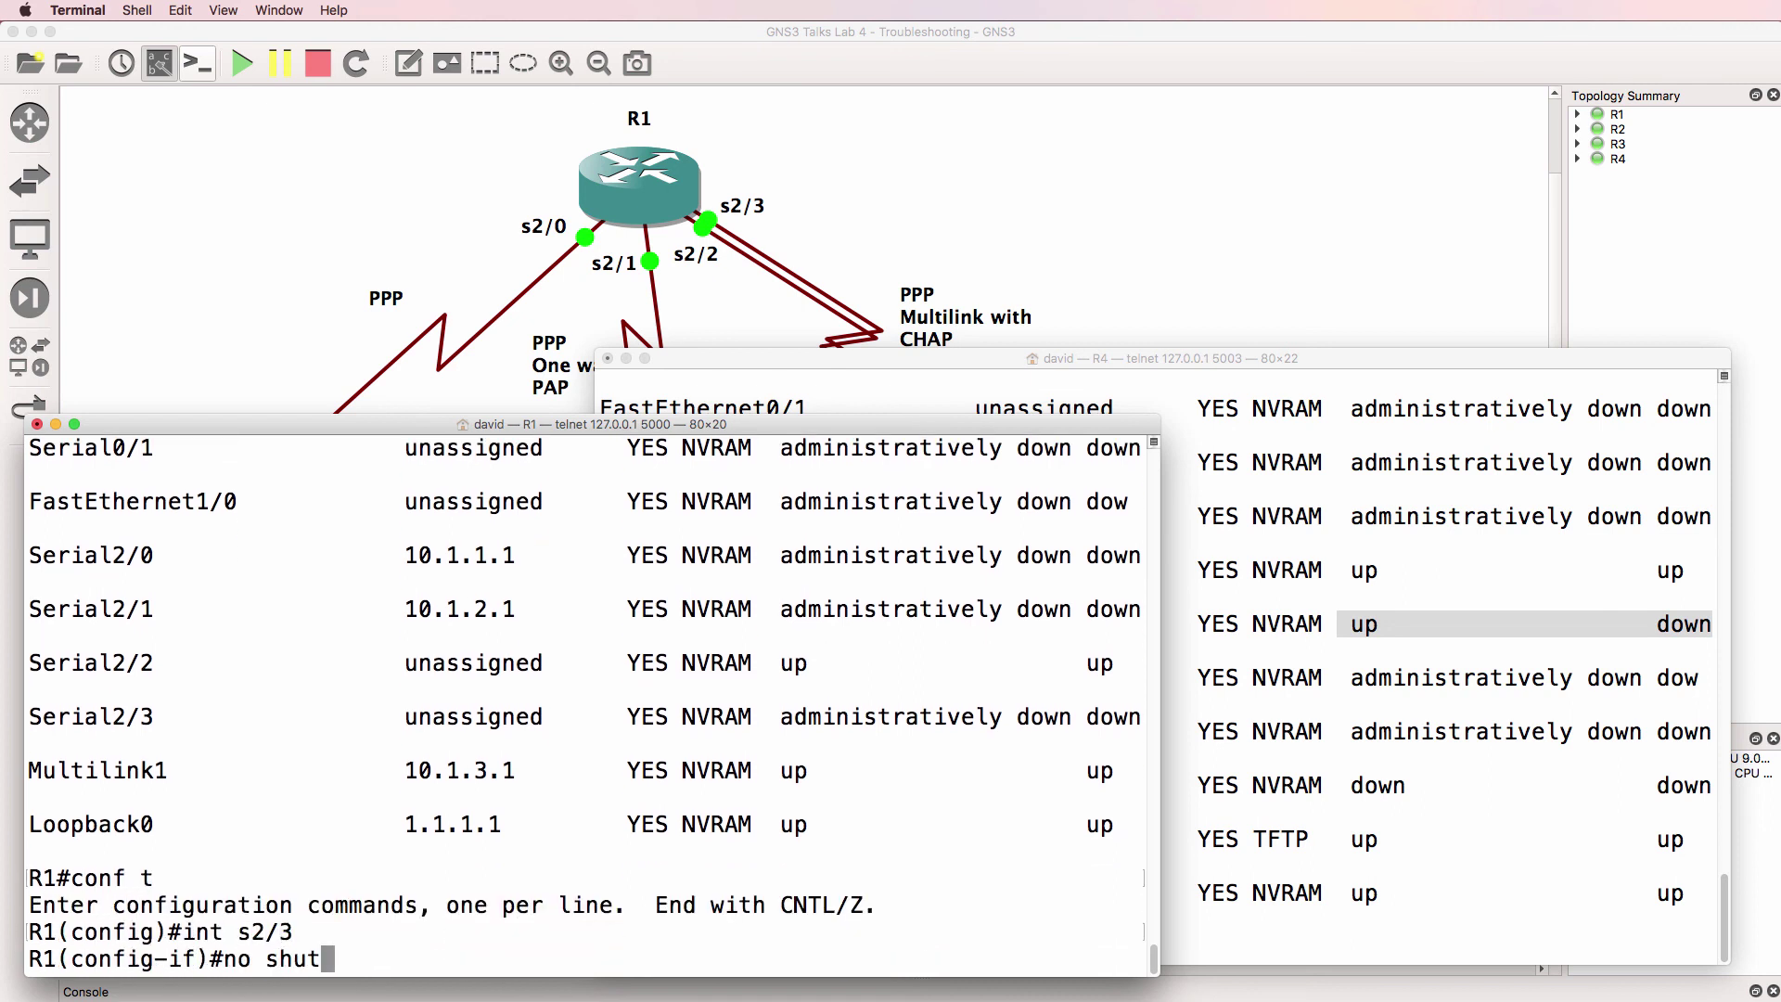
key(Return)
text(end)
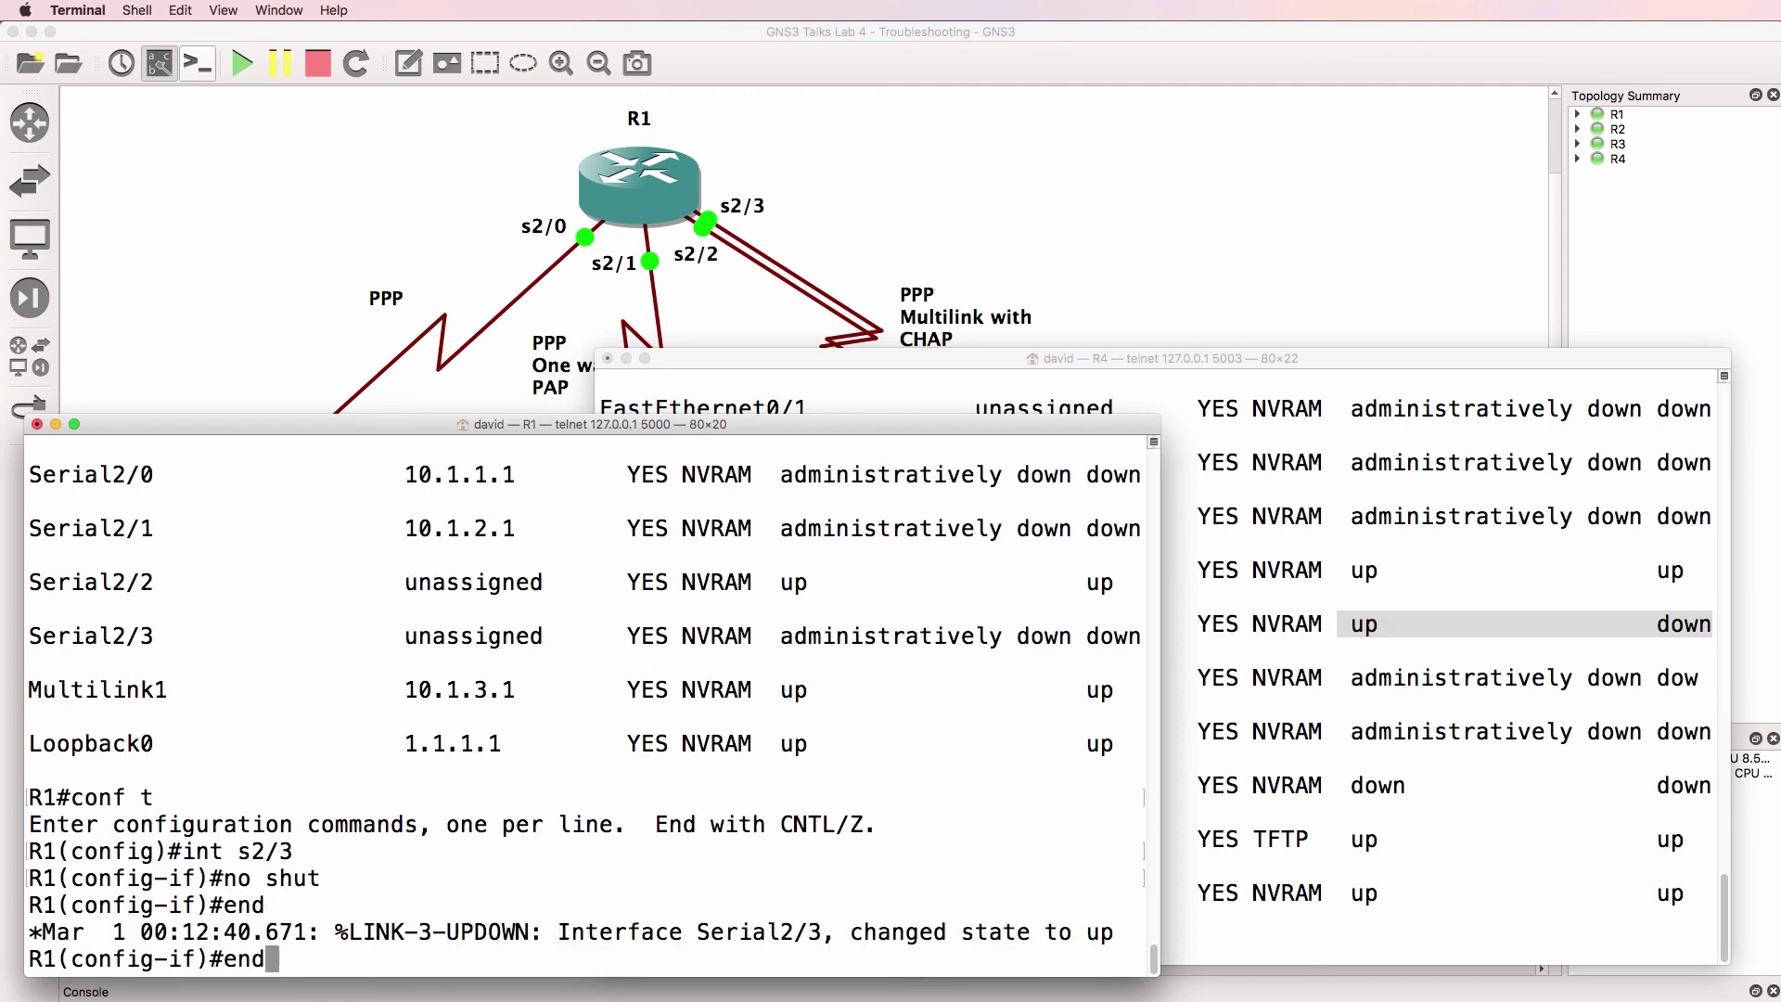
key(Return)
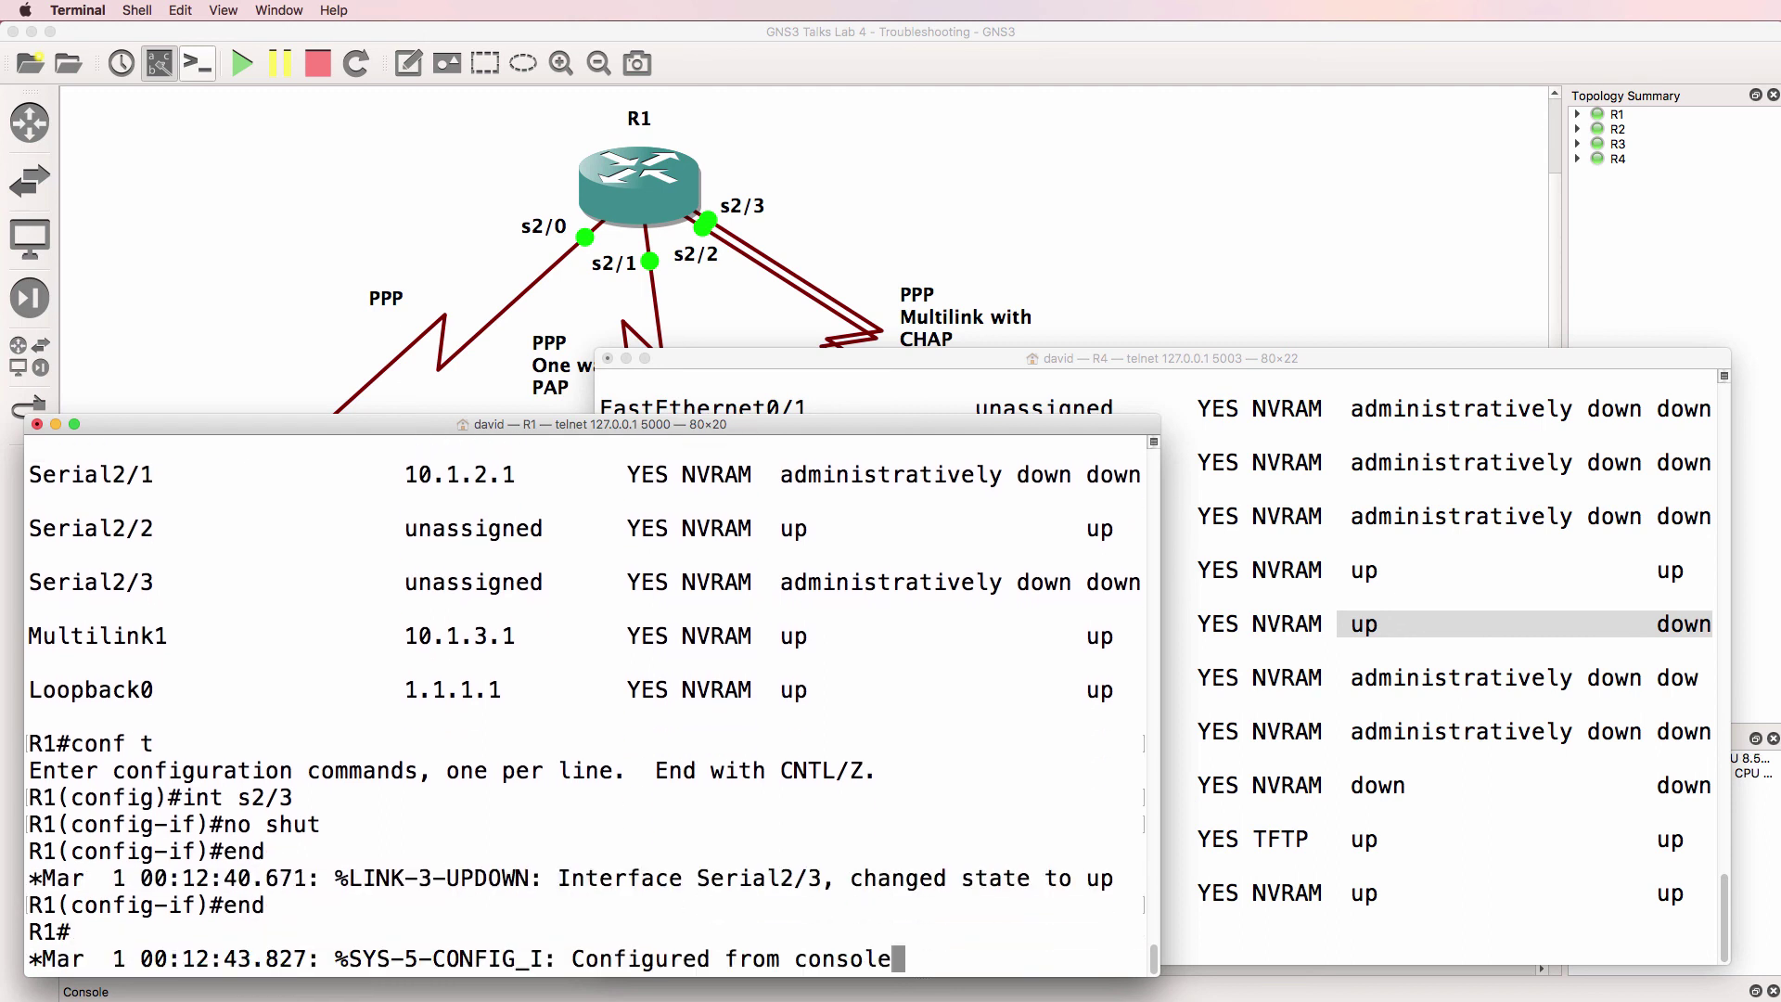
Step: List R1's interface summary with sh ip int brief to check the state of Serial2/3
text(sh ip int breif)
key(Return)
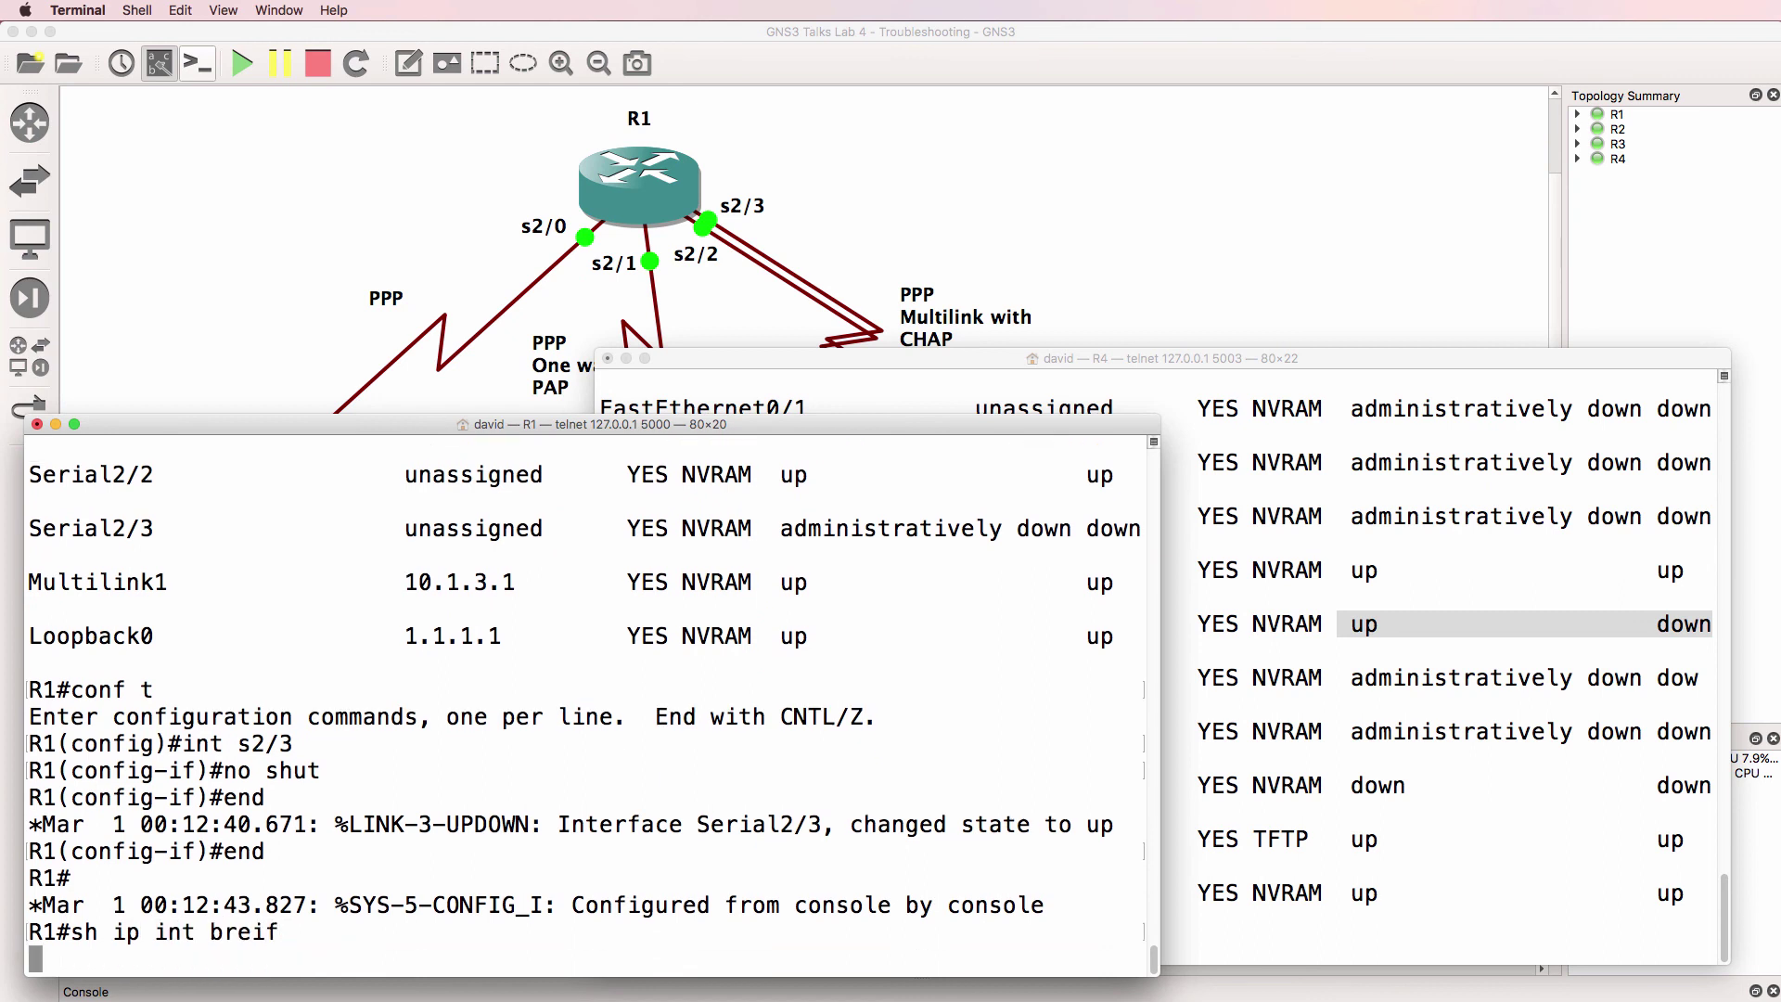
key(Up)
key(BackSpace)
key(BackSpace)
key(BackSpace)
key(BackSpace)
text(ief)
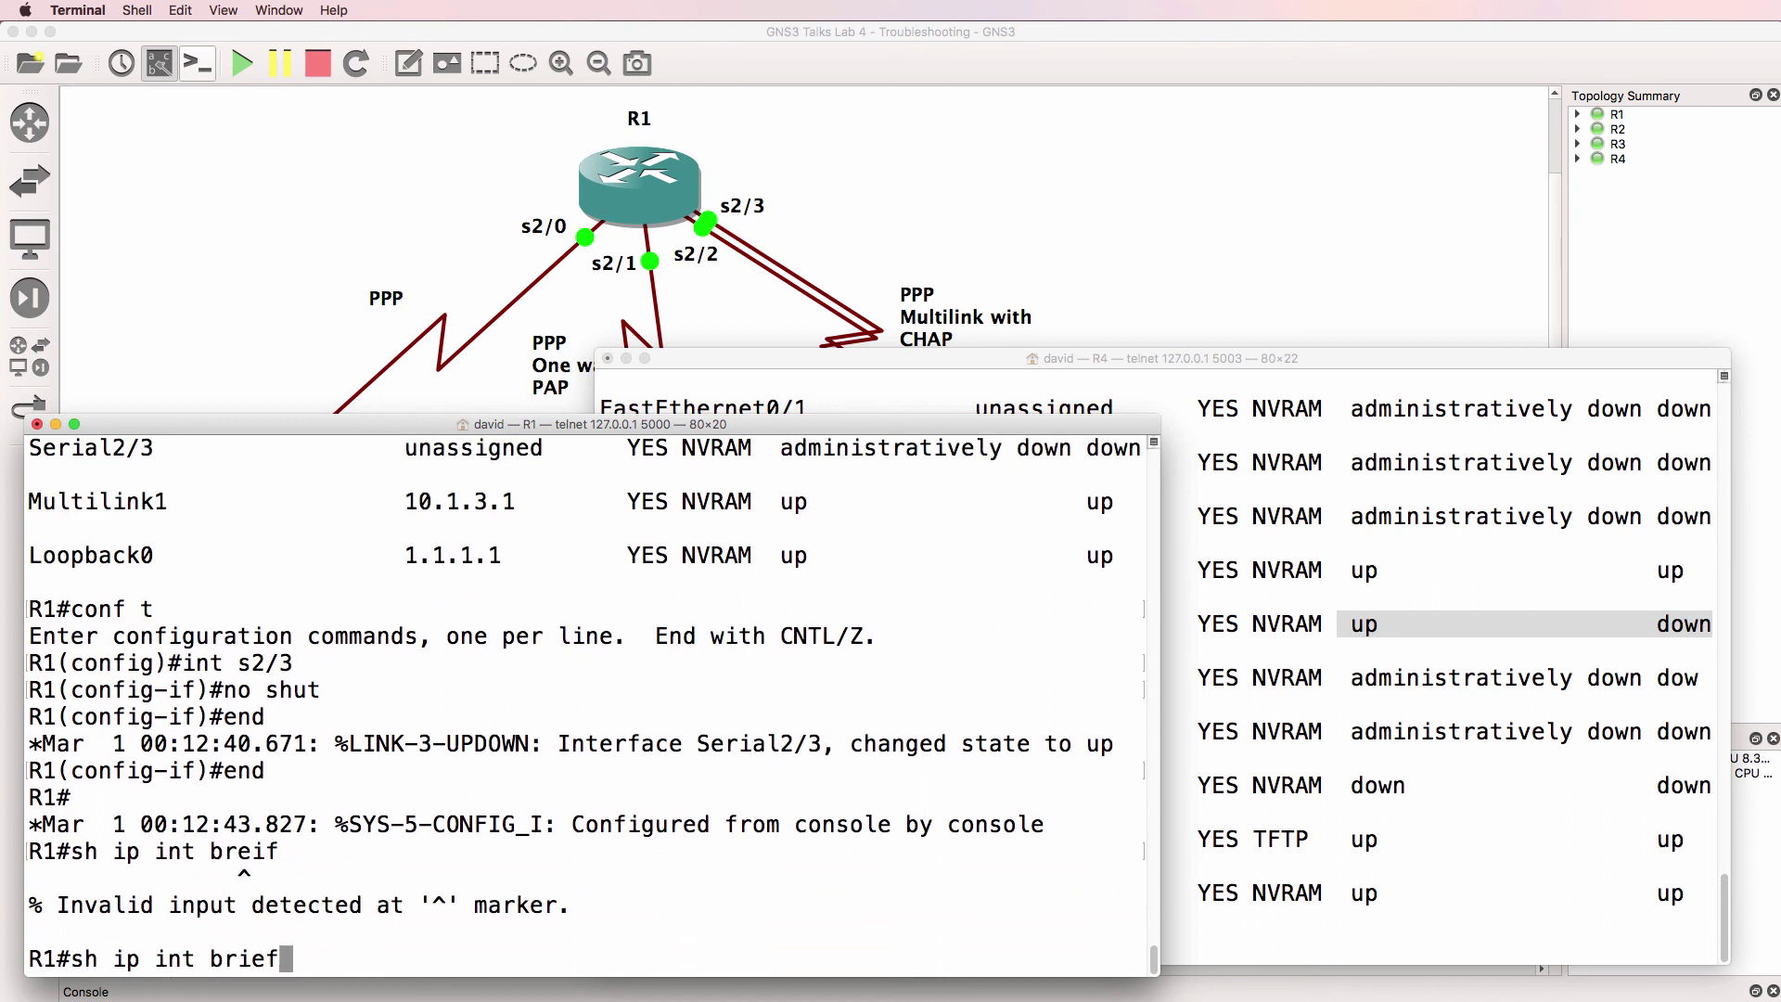
key(Return)
Step: Switch to the R4 console and list its full interface summary with sh ip int brief
click(1273, 737)
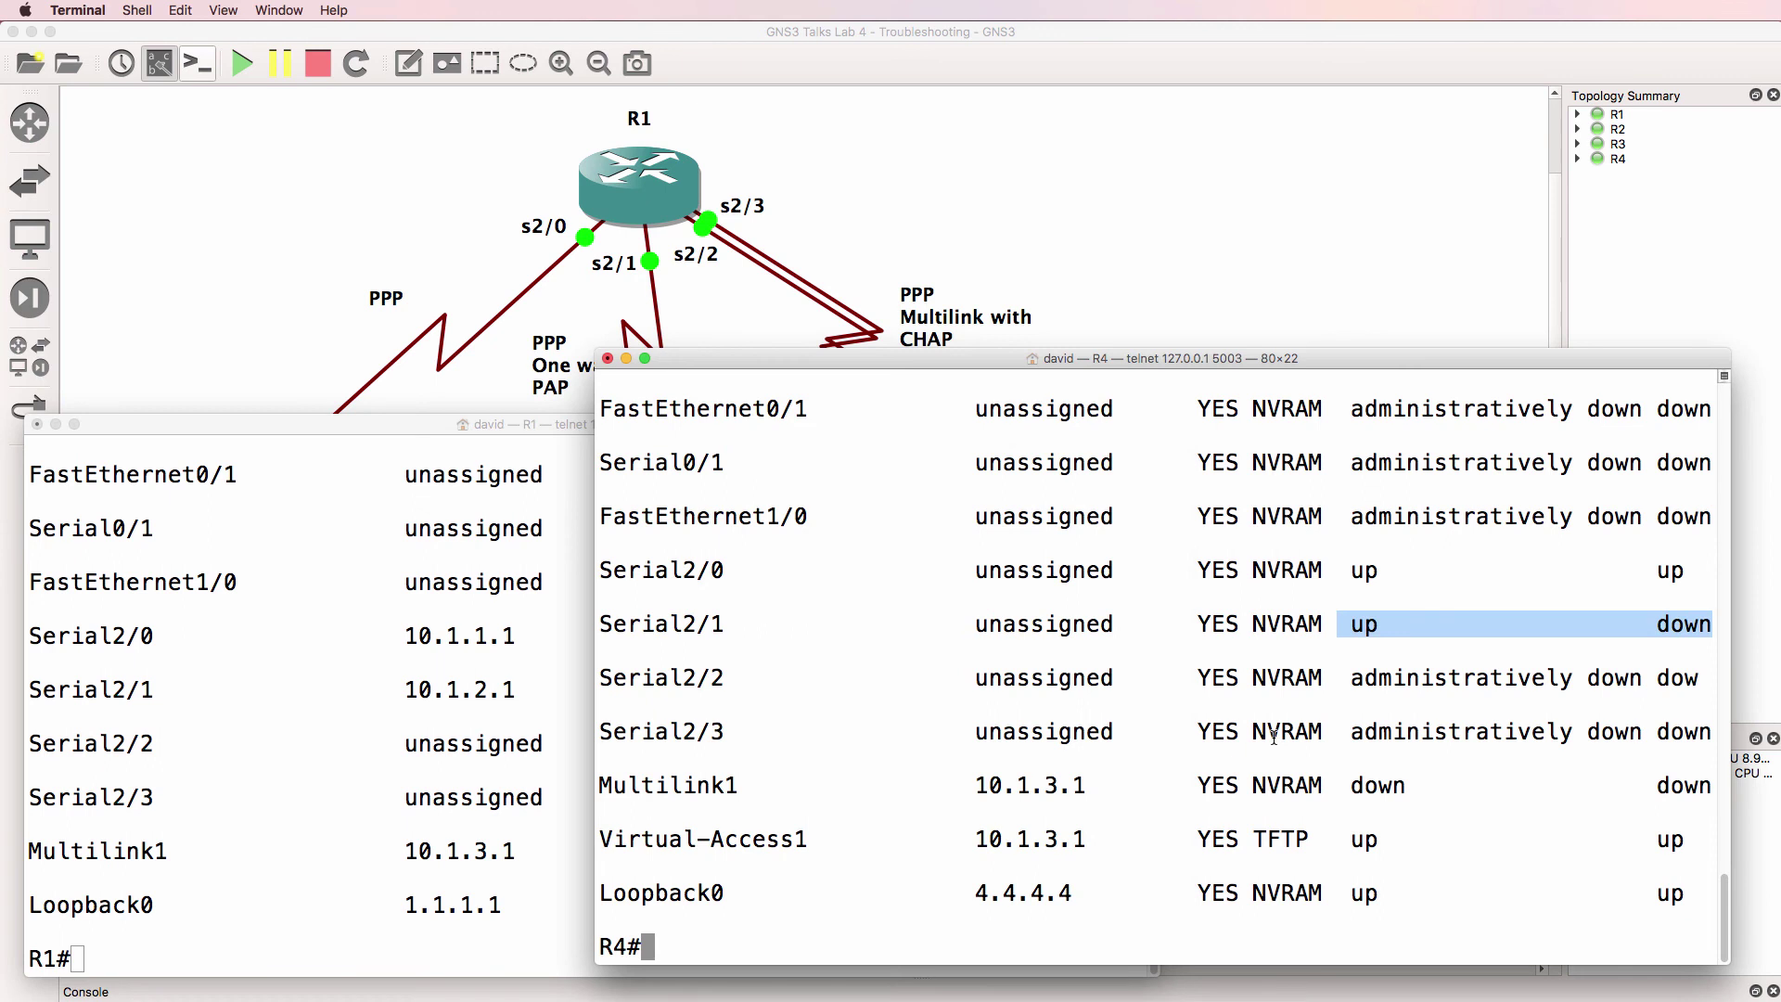
text(sh ip )
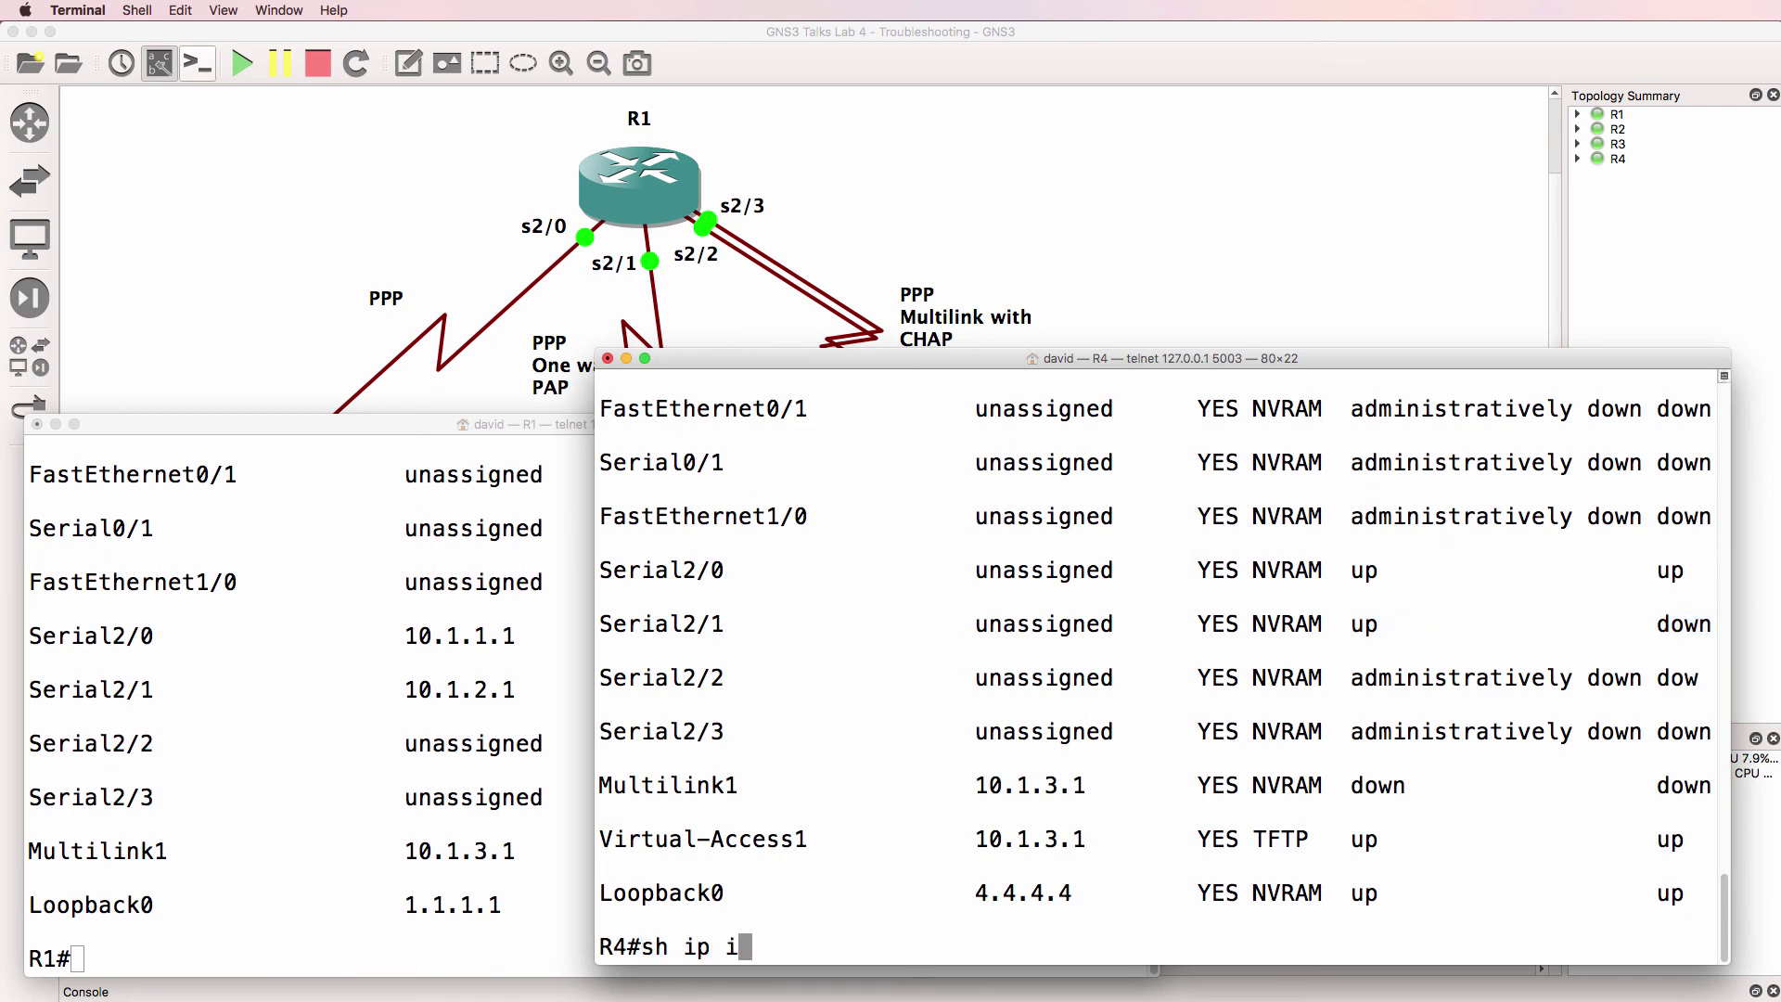
text(int brief)
key(Return)
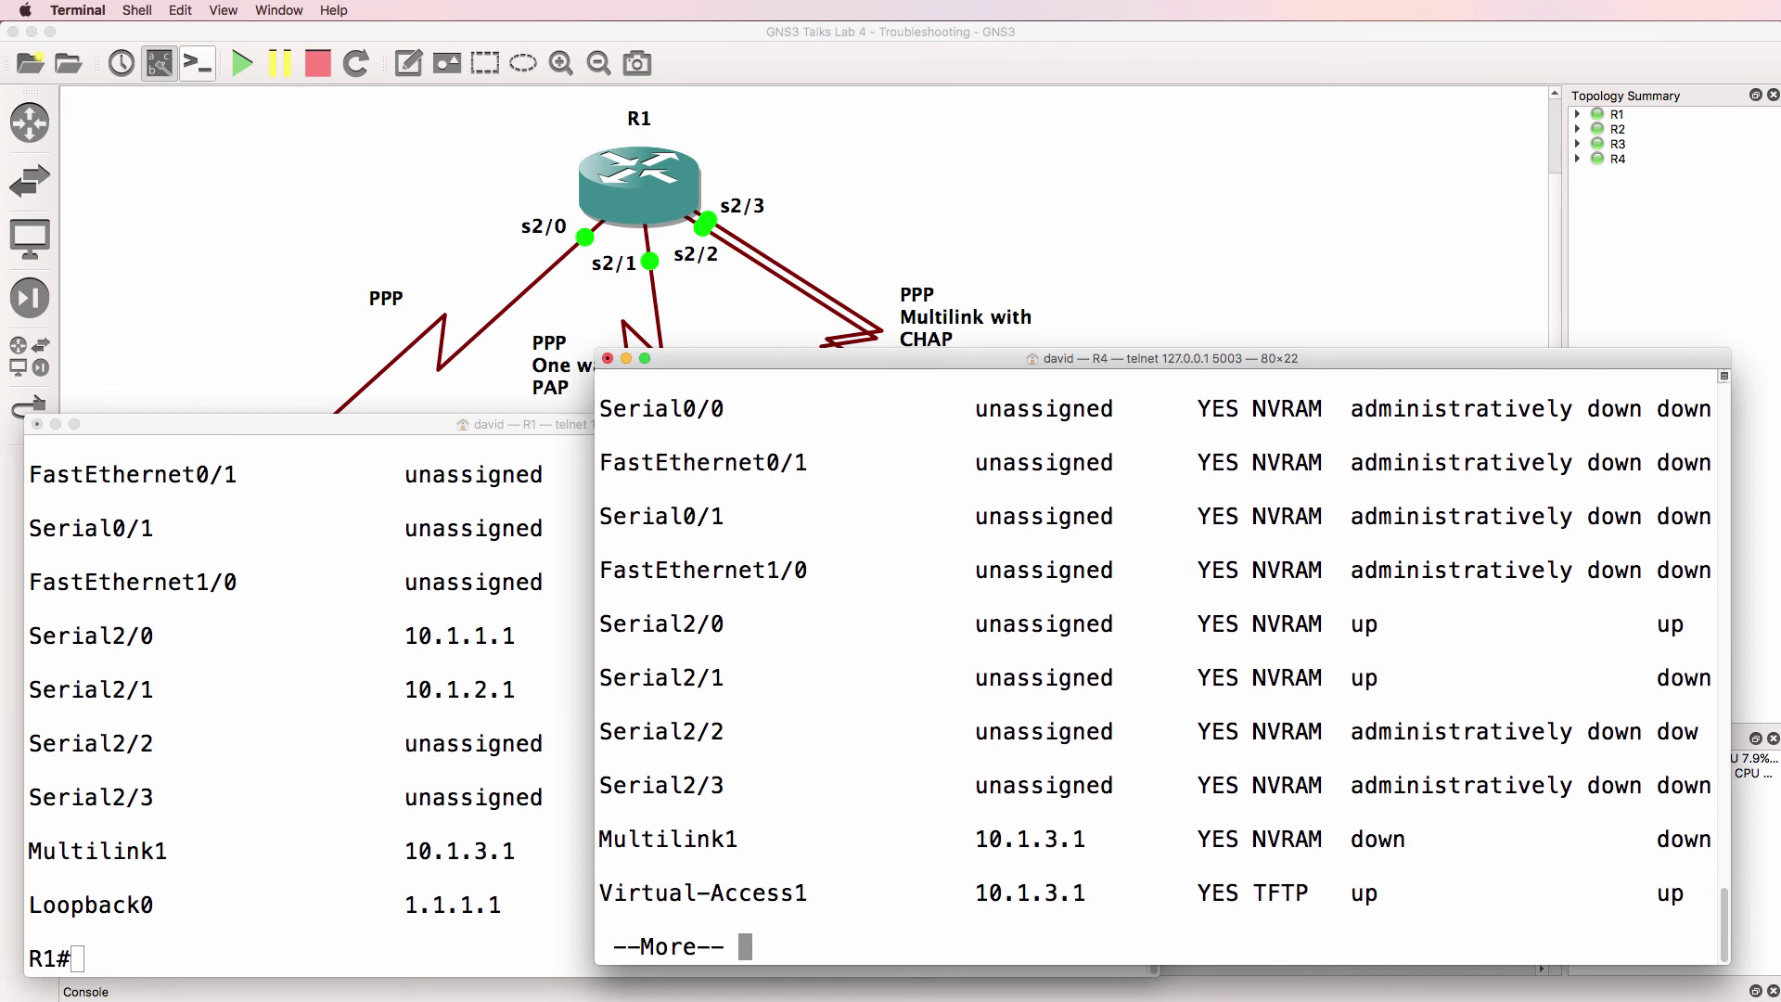
key(space)
Step: Return to the R1 console and show its PPP multilink details, checking the Multilink1 bundle and its Se2/3 member link
key(super+grave)
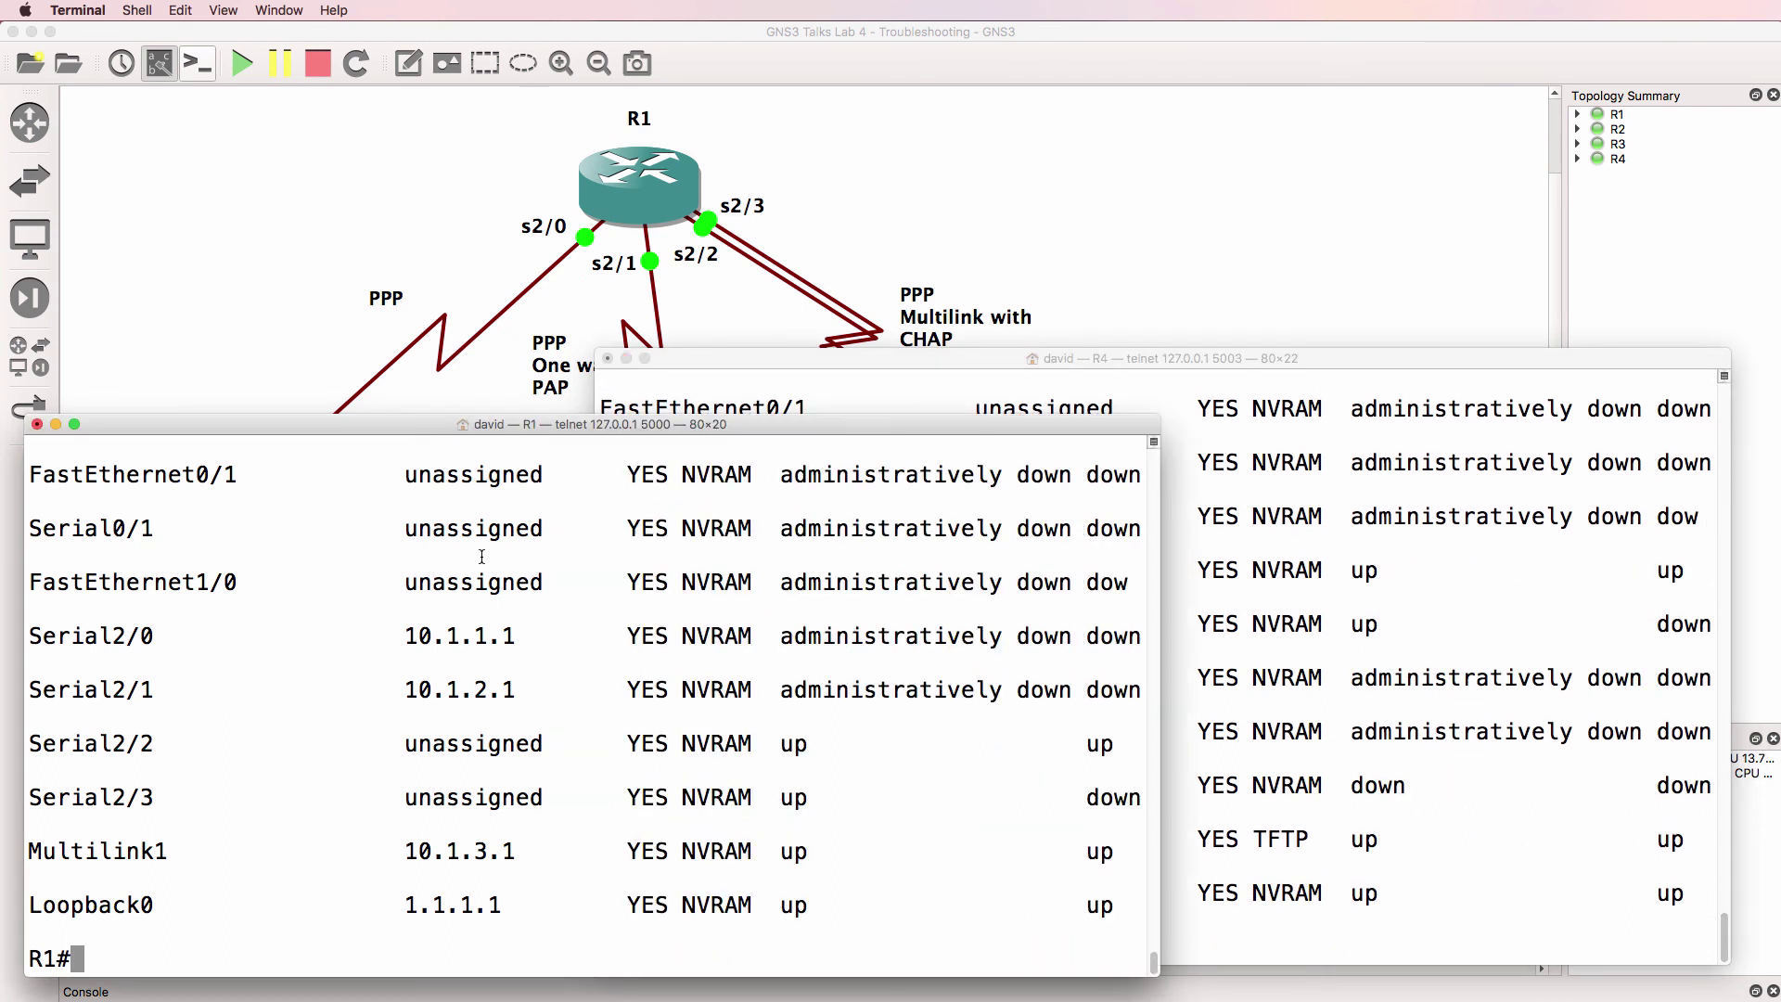
key(Return)
text(sh ppp mu)
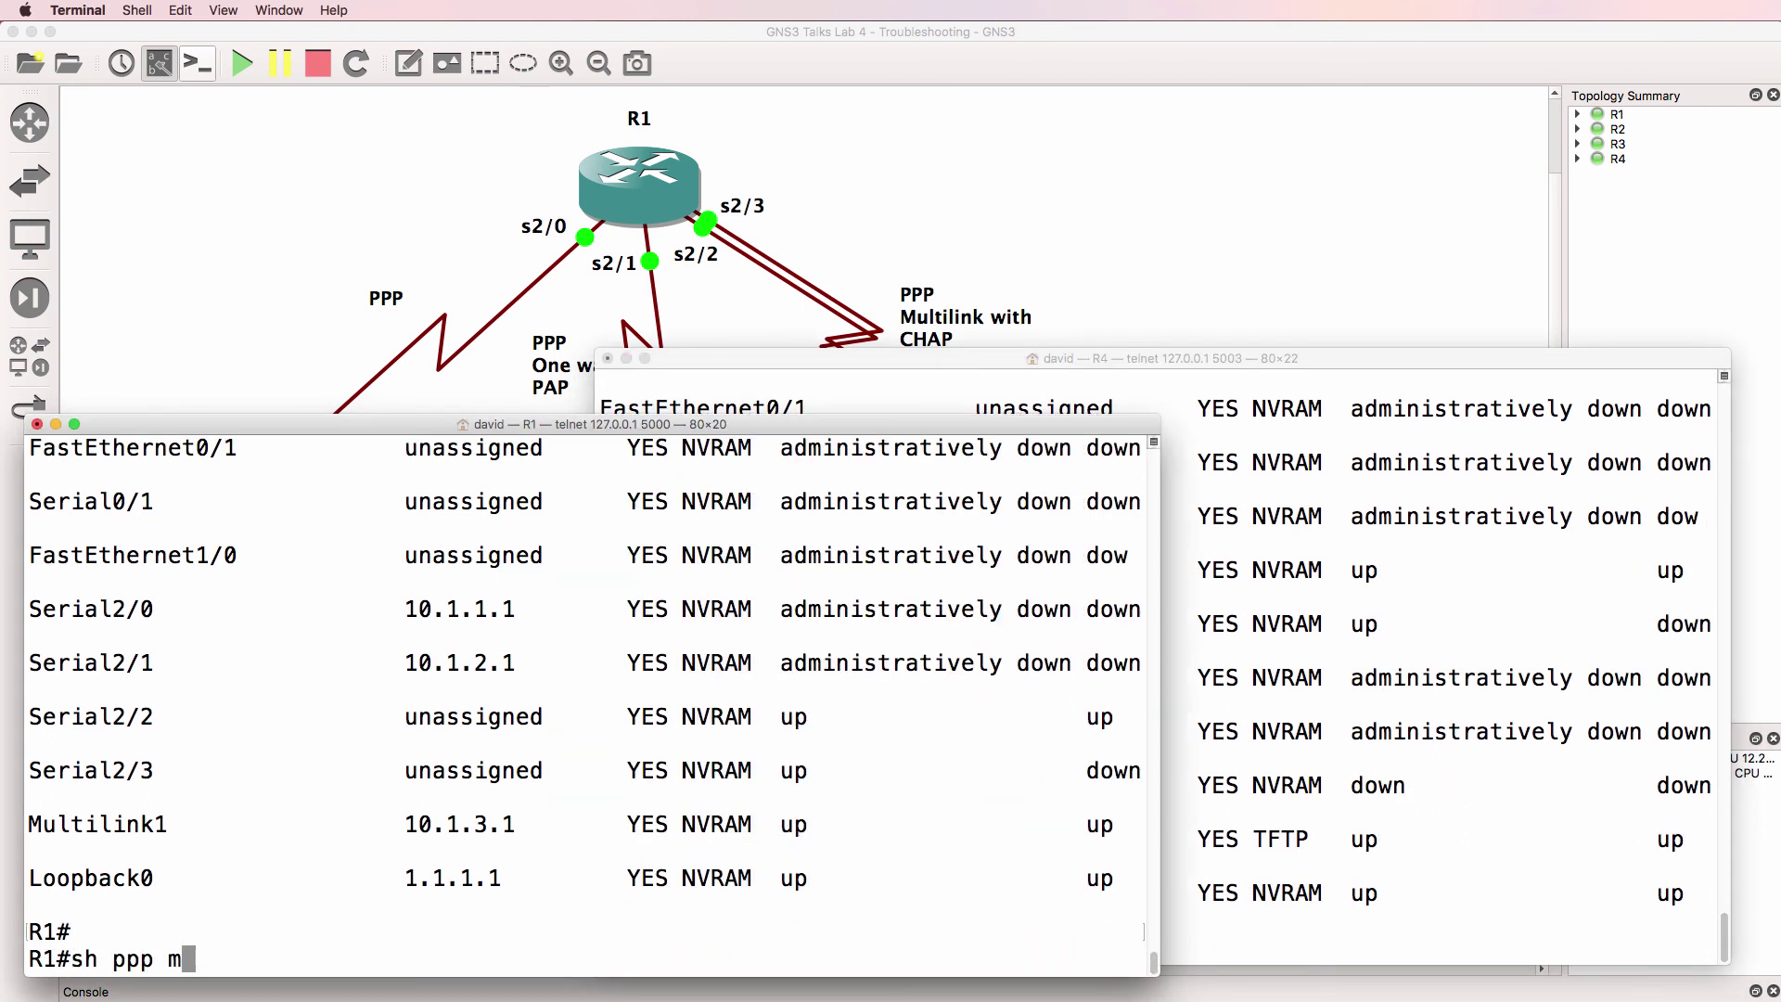
key(Tab)
key(Return)
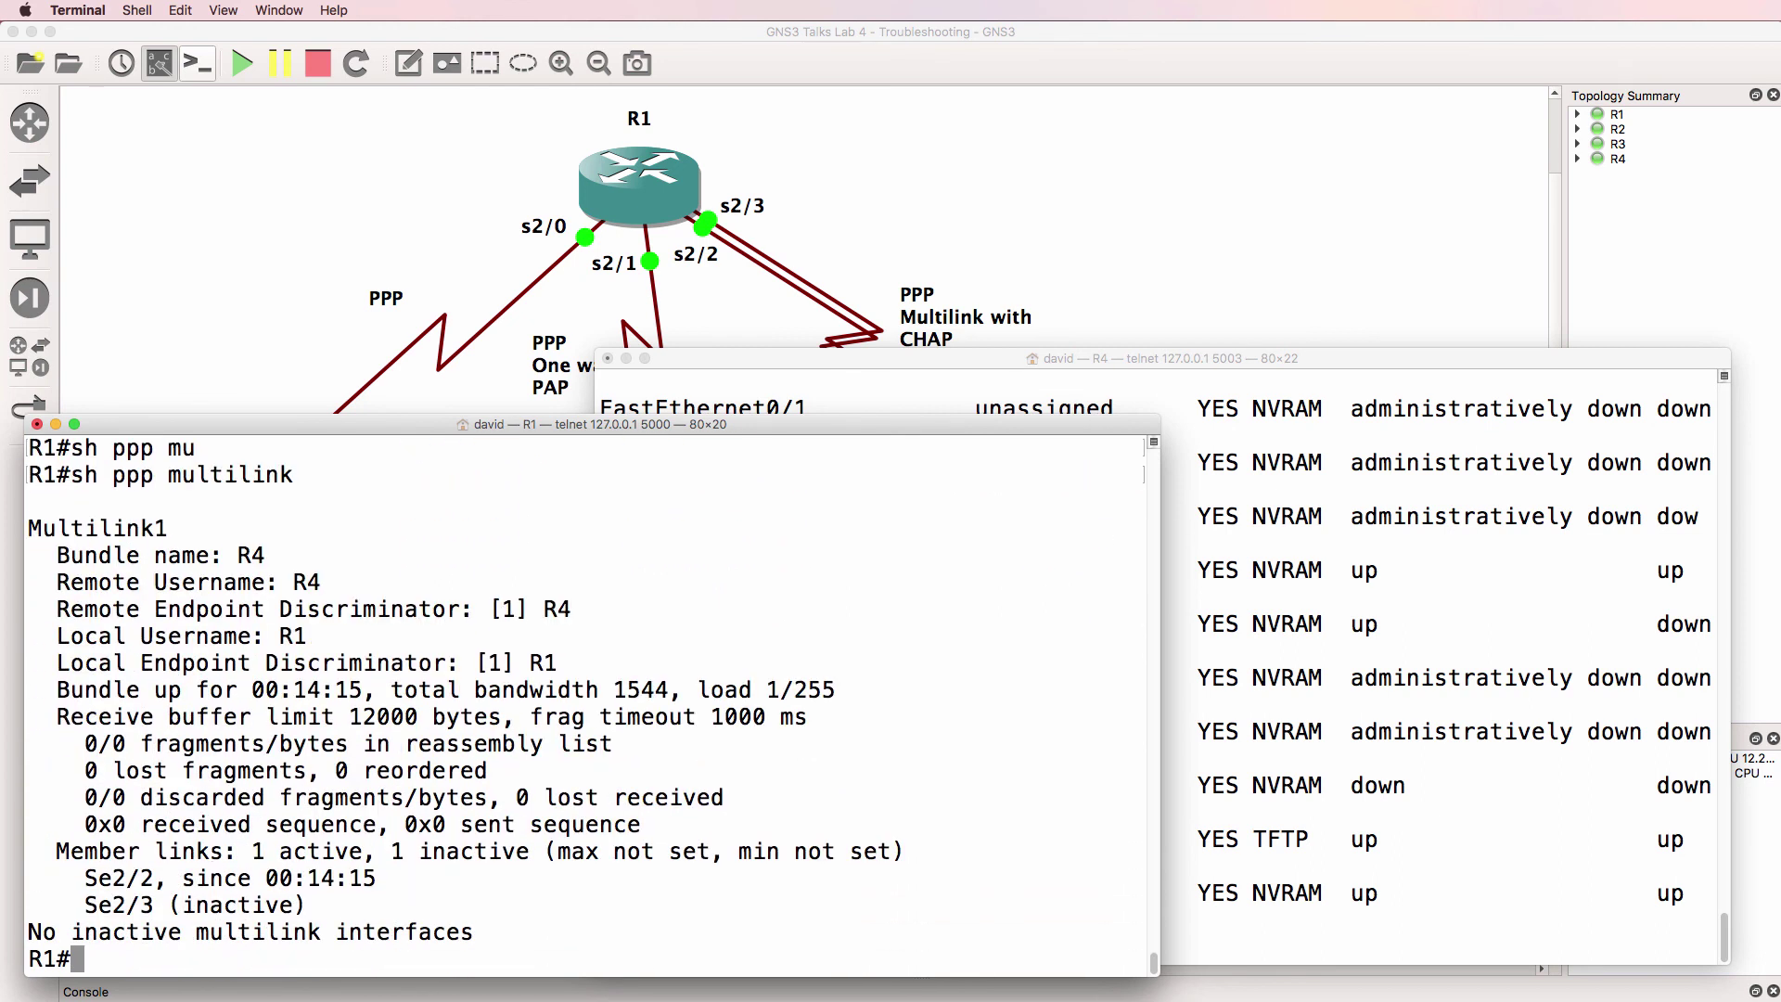
drag(306, 906, 54, 901)
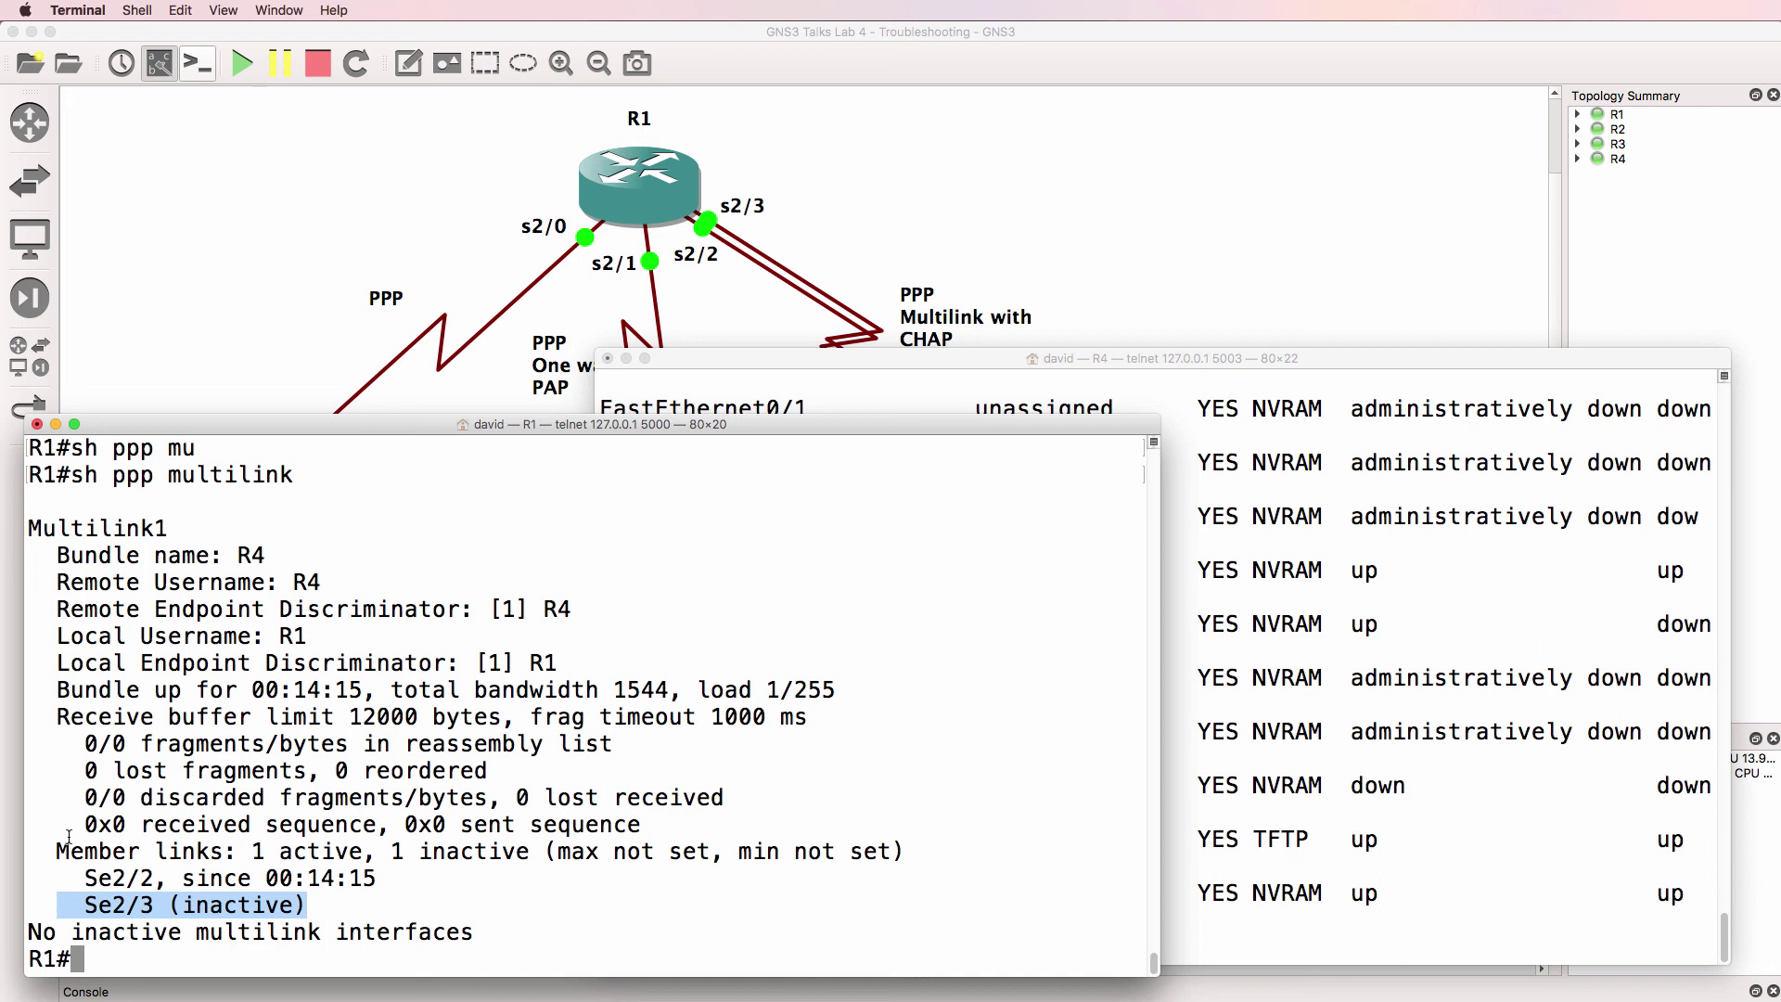
drag(179, 525, 26, 527)
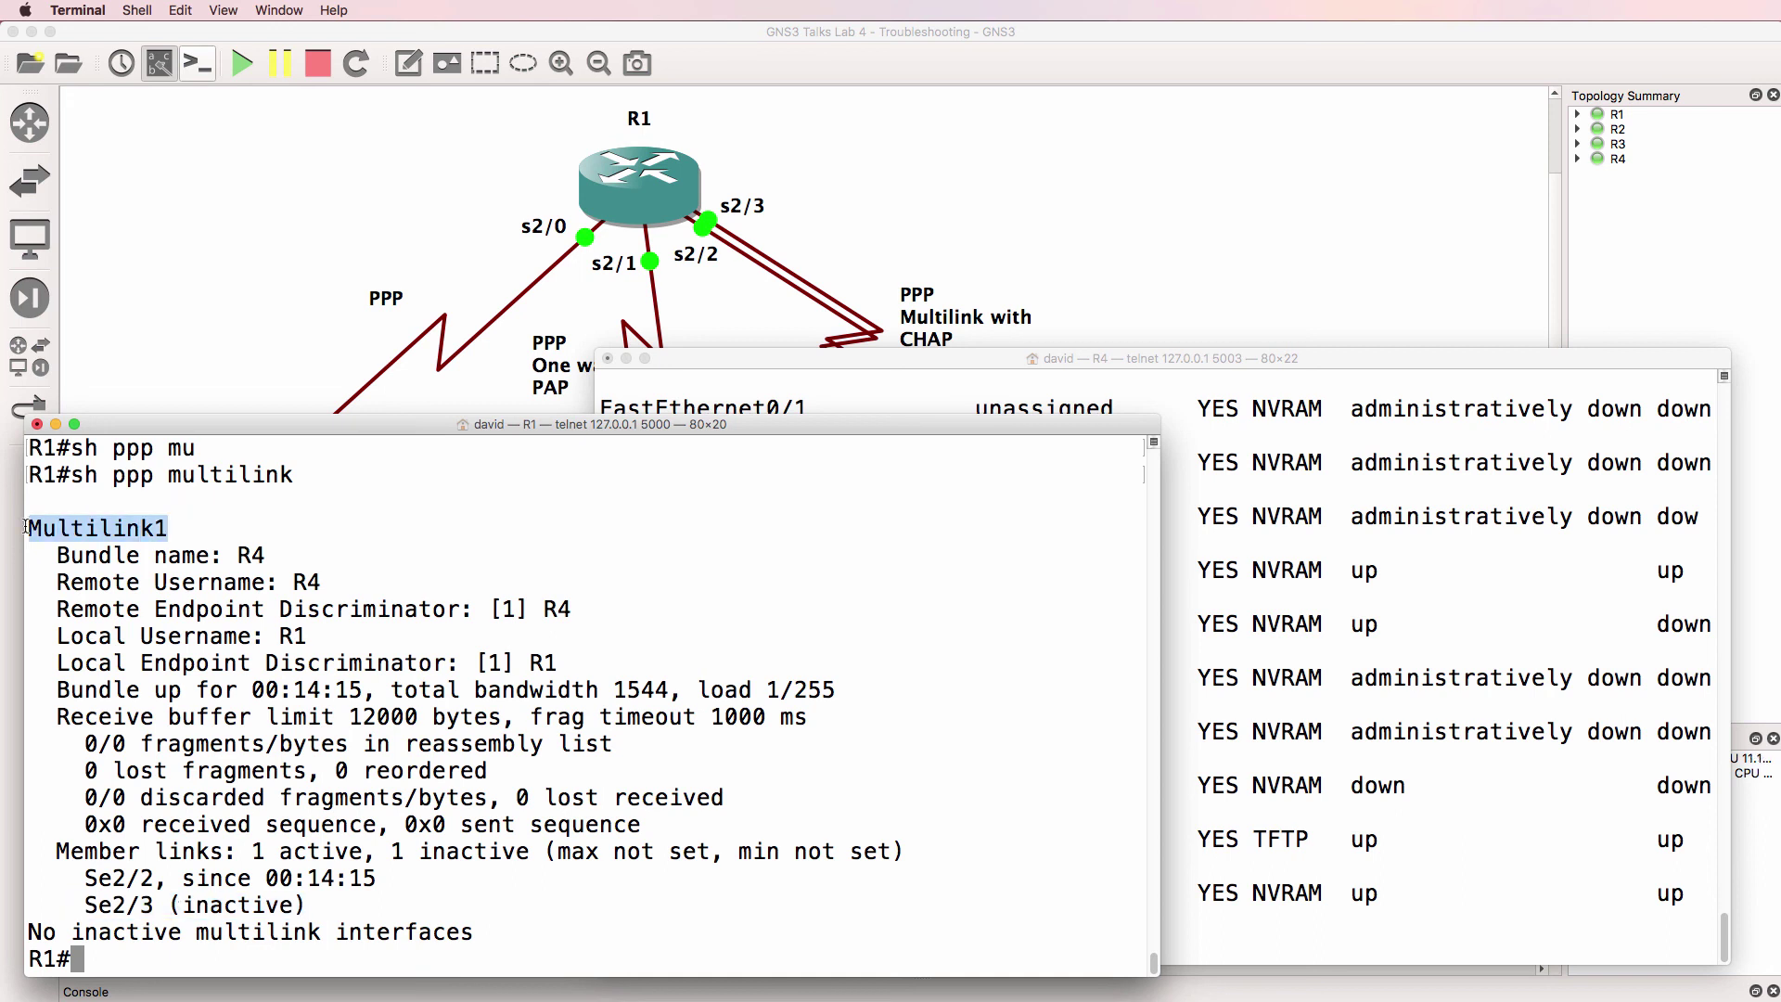
Step: Show the PPP multilink details on R4 and examine the Multilink1 entry and its member link
key(super+grave)
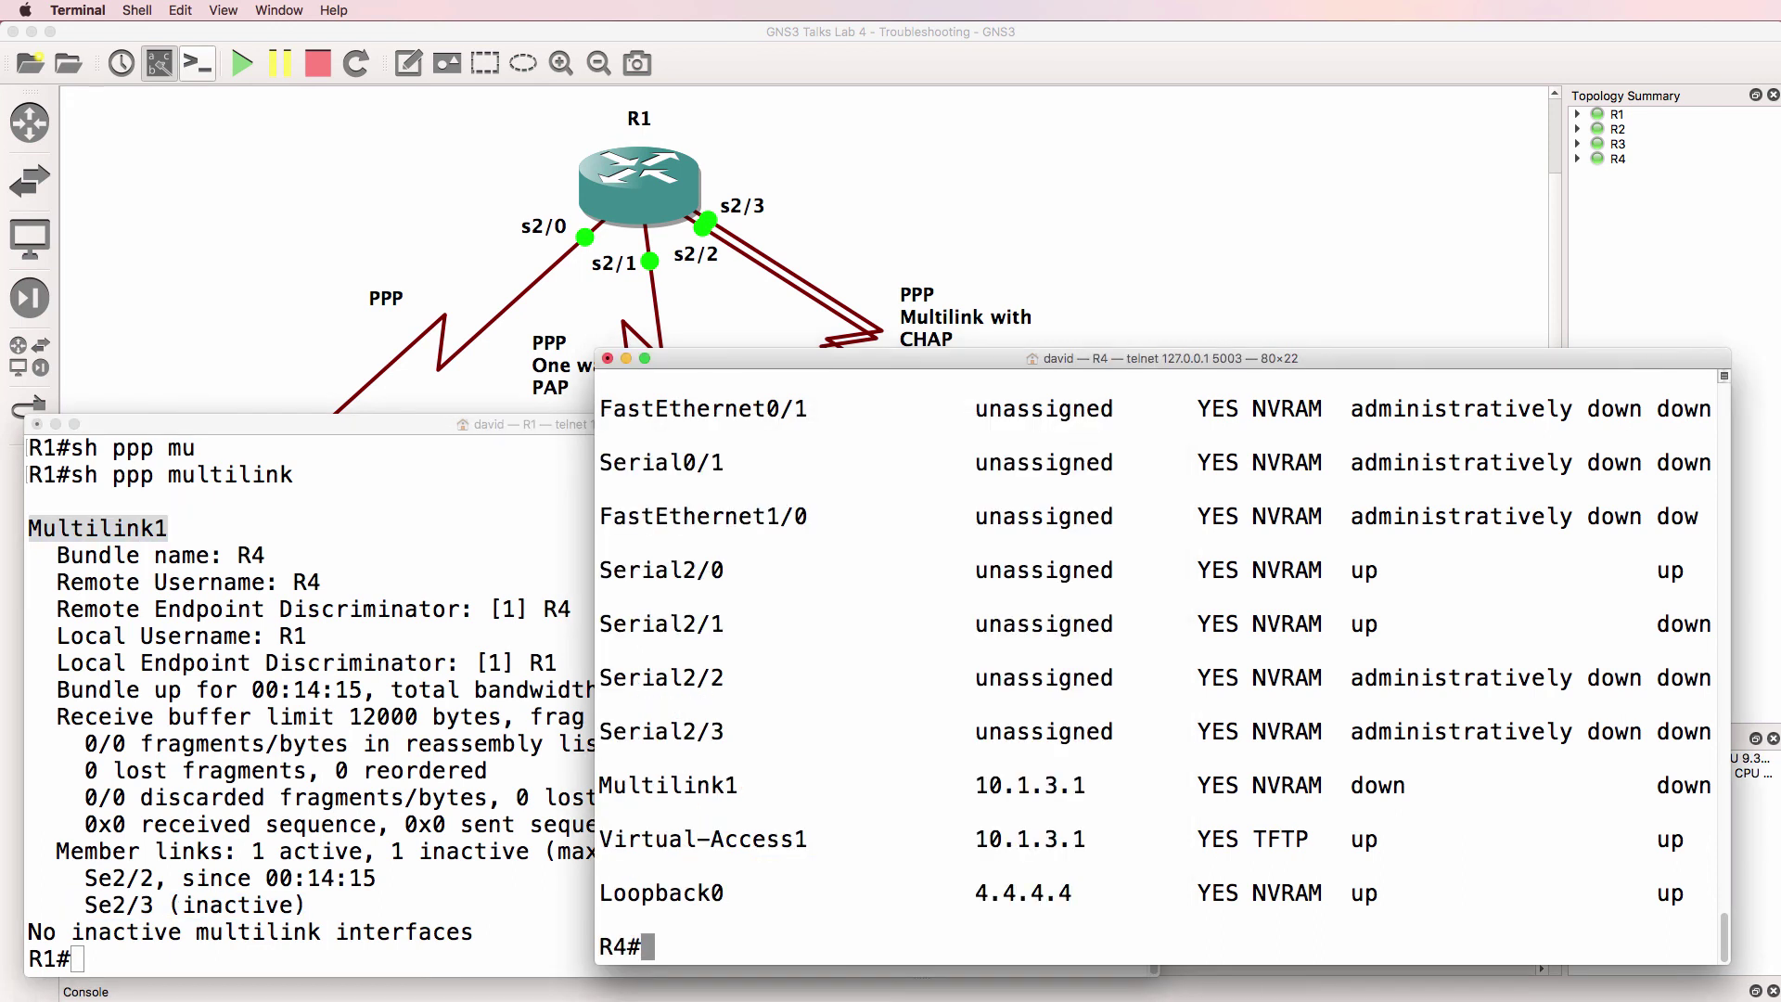
text(sh ppp mu)
key(Tab)
key(Return)
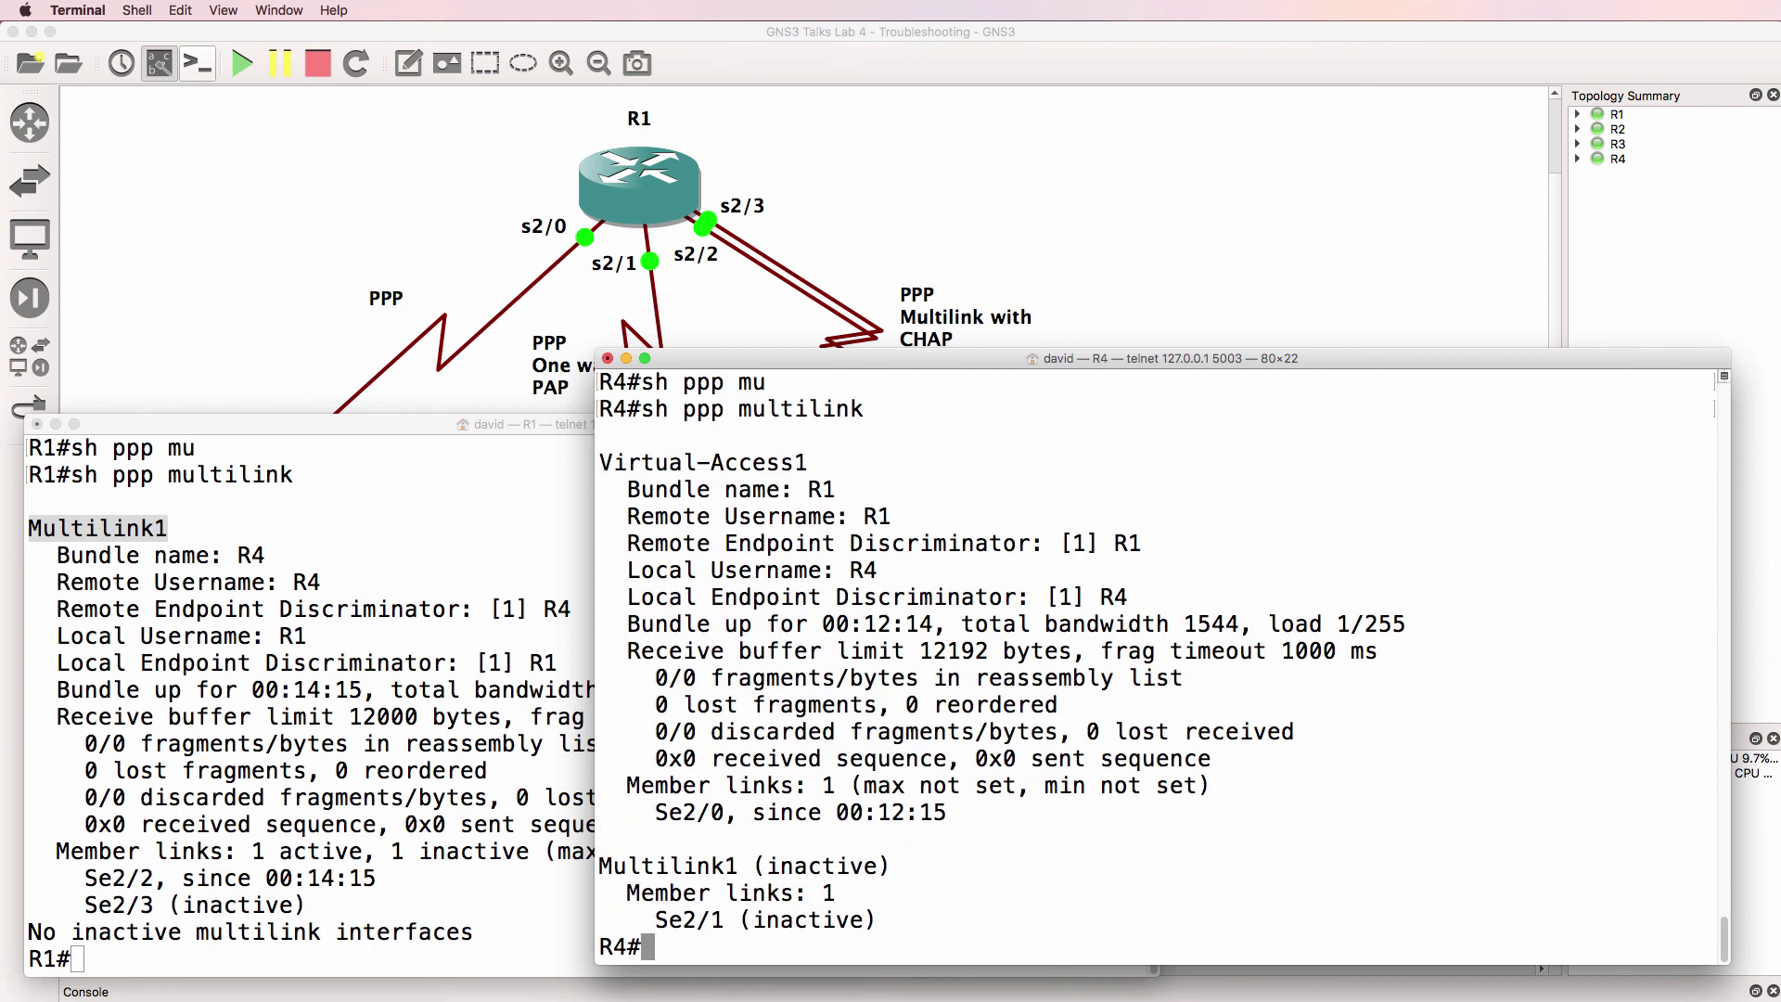
drag(922, 924, 517, 854)
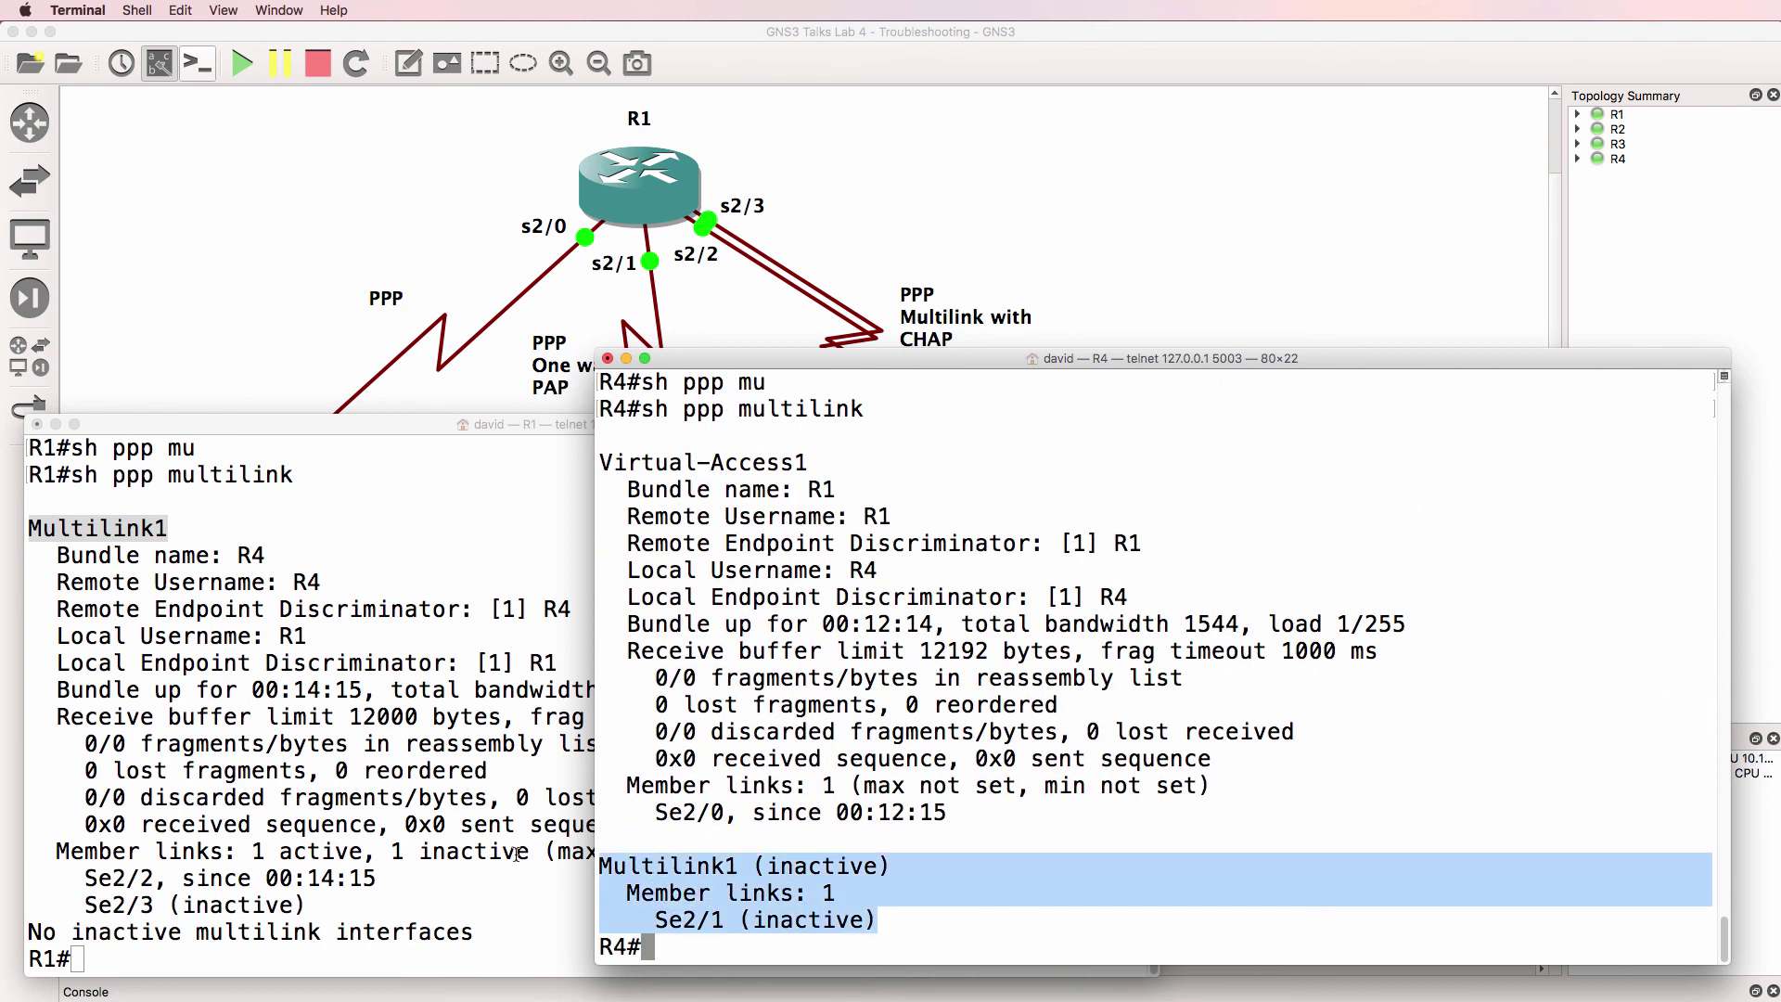
click(864, 900)
drag(914, 863, 501, 859)
drag(926, 924, 835, 868)
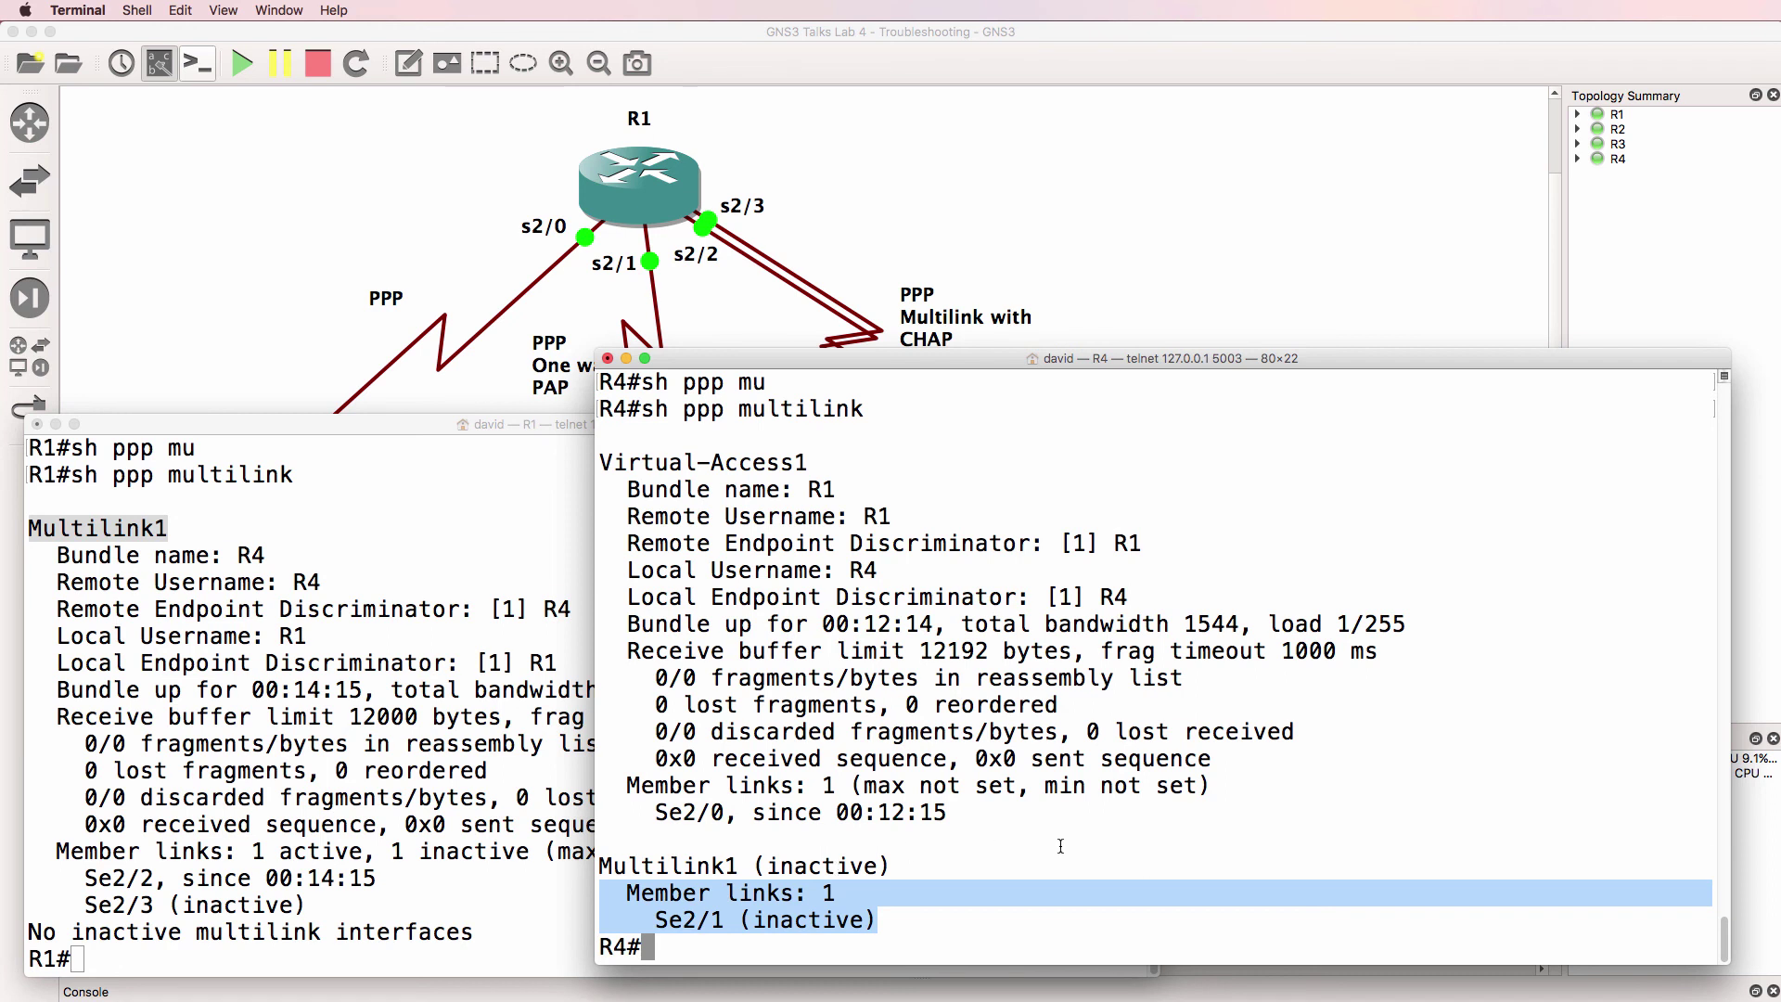
Step: Turn on PPP negotiation debugging on R1 with debug ppp negotiation
key(super+grave)
text(debug ppp )
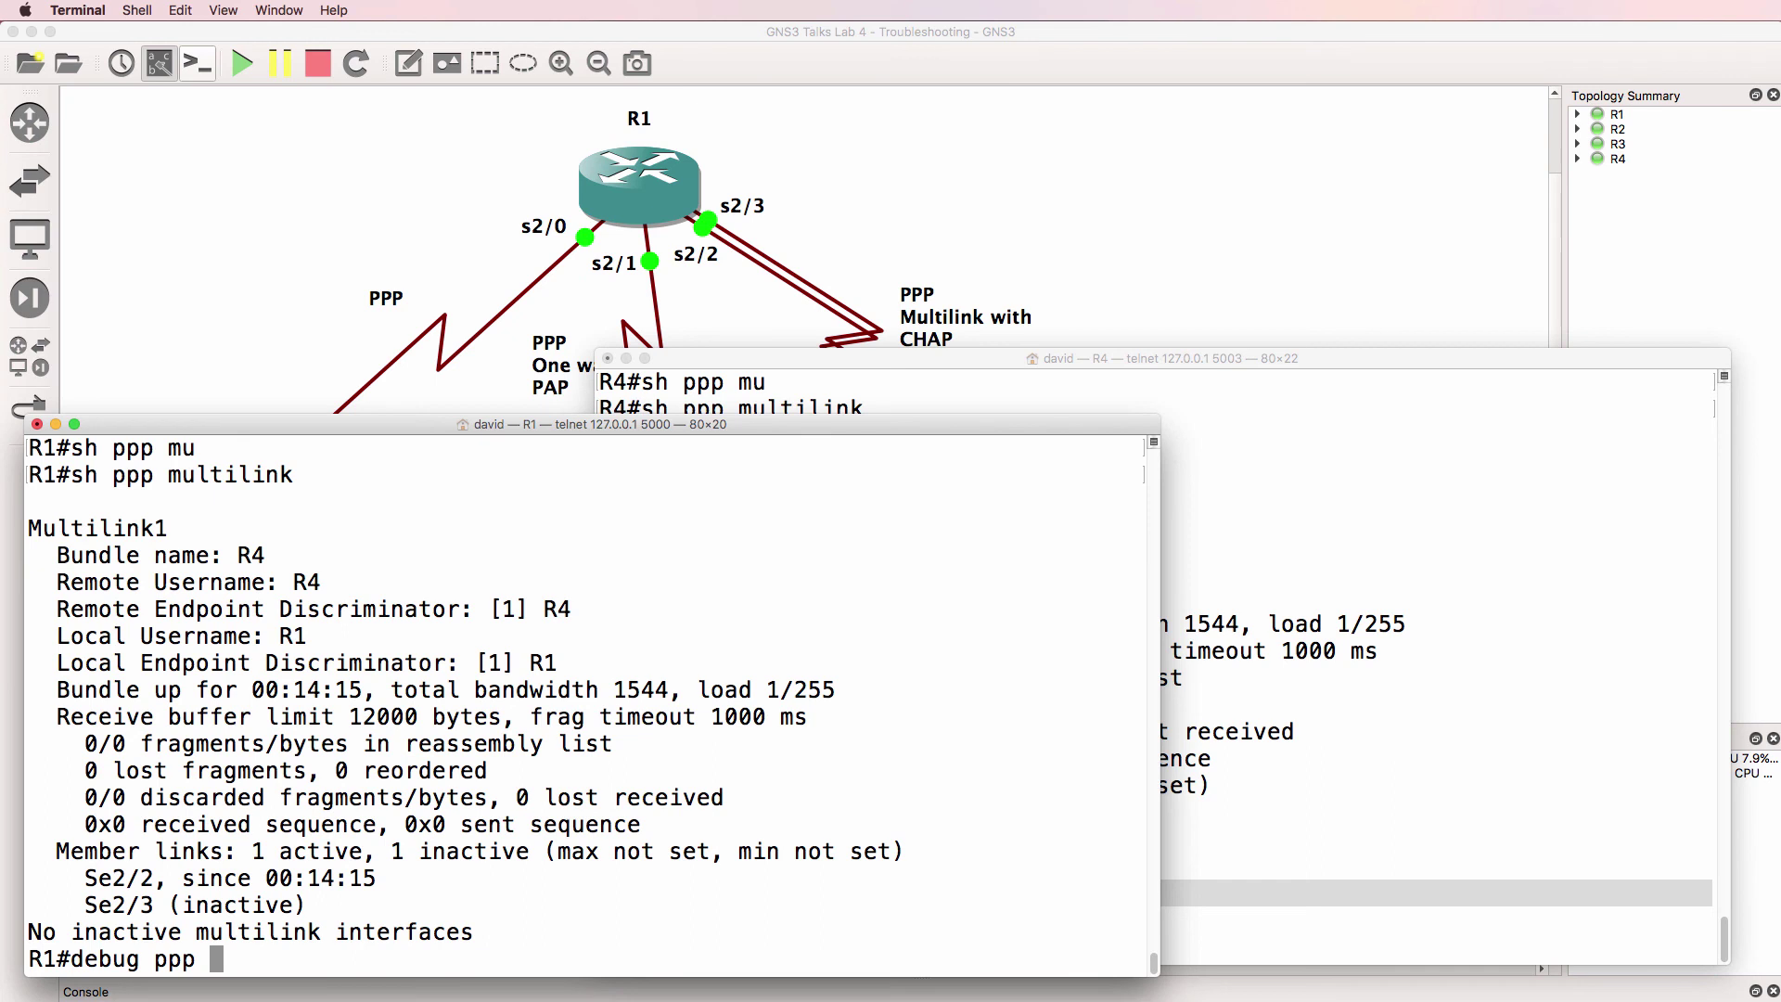
text(ne)
key(Tab)
key(Return)
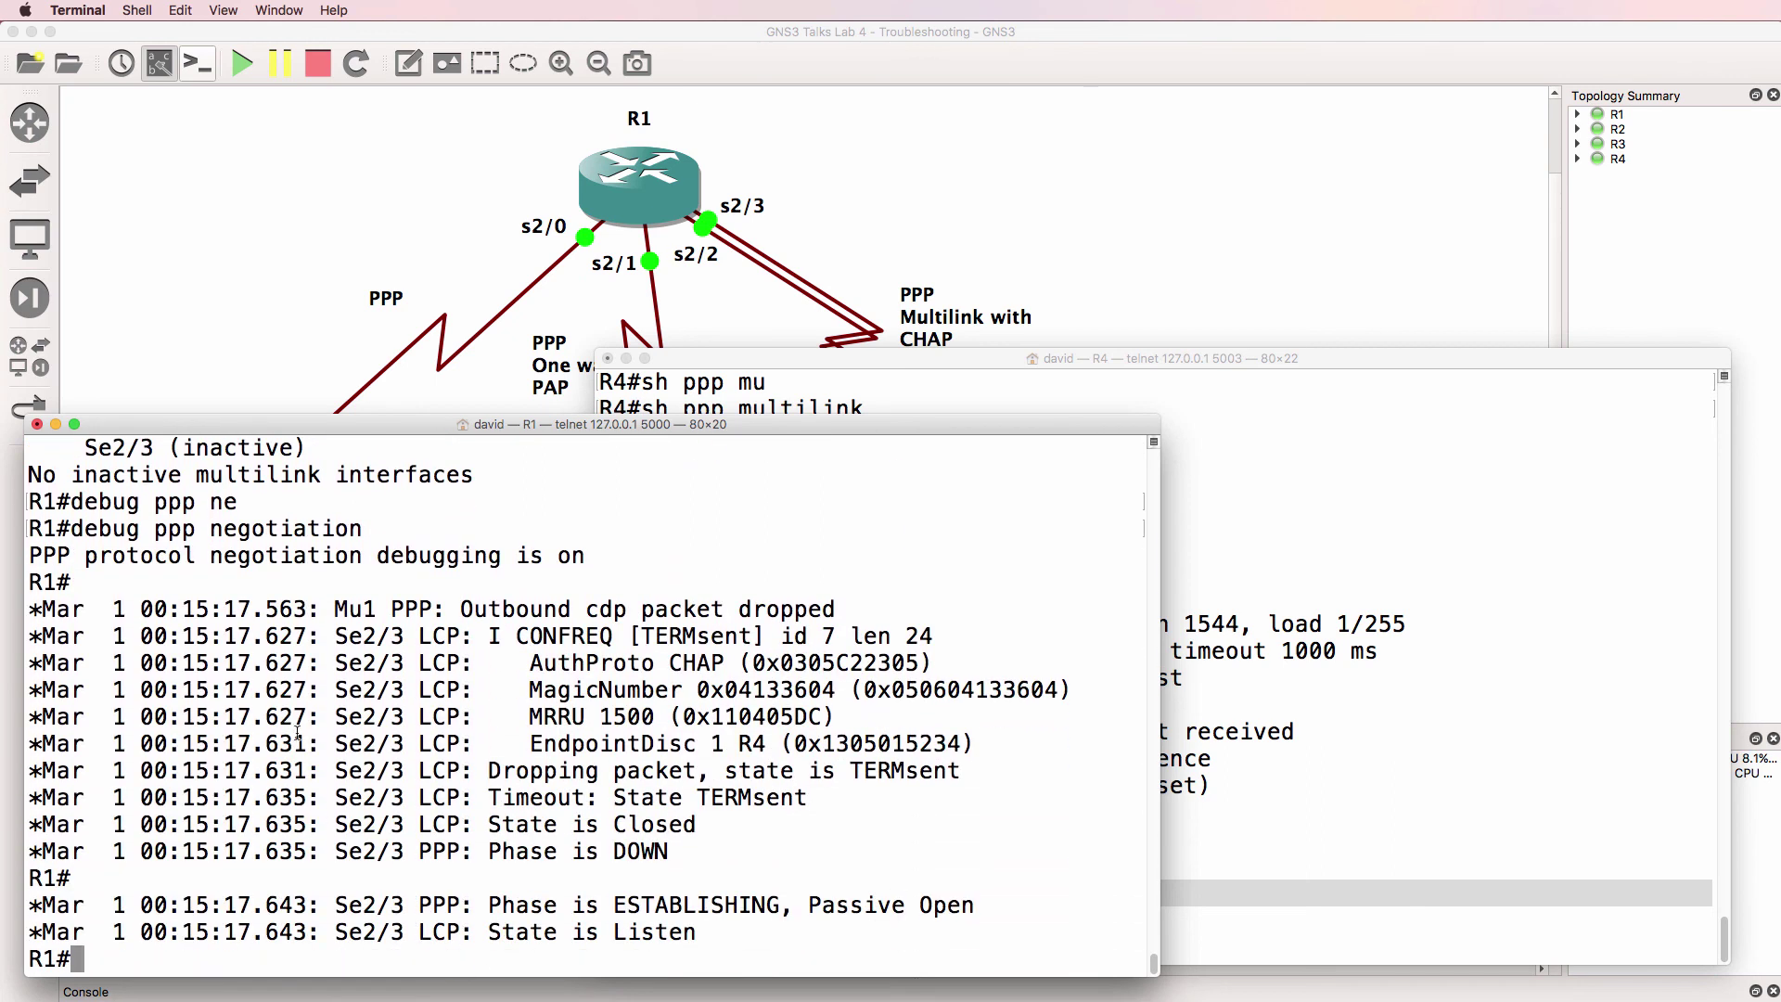
Step: Examine the LCP negotiation messages for Serial2/3 in R1's debug output, including the authentication protocol and MRRU options
scroll(392, 609, up, 5)
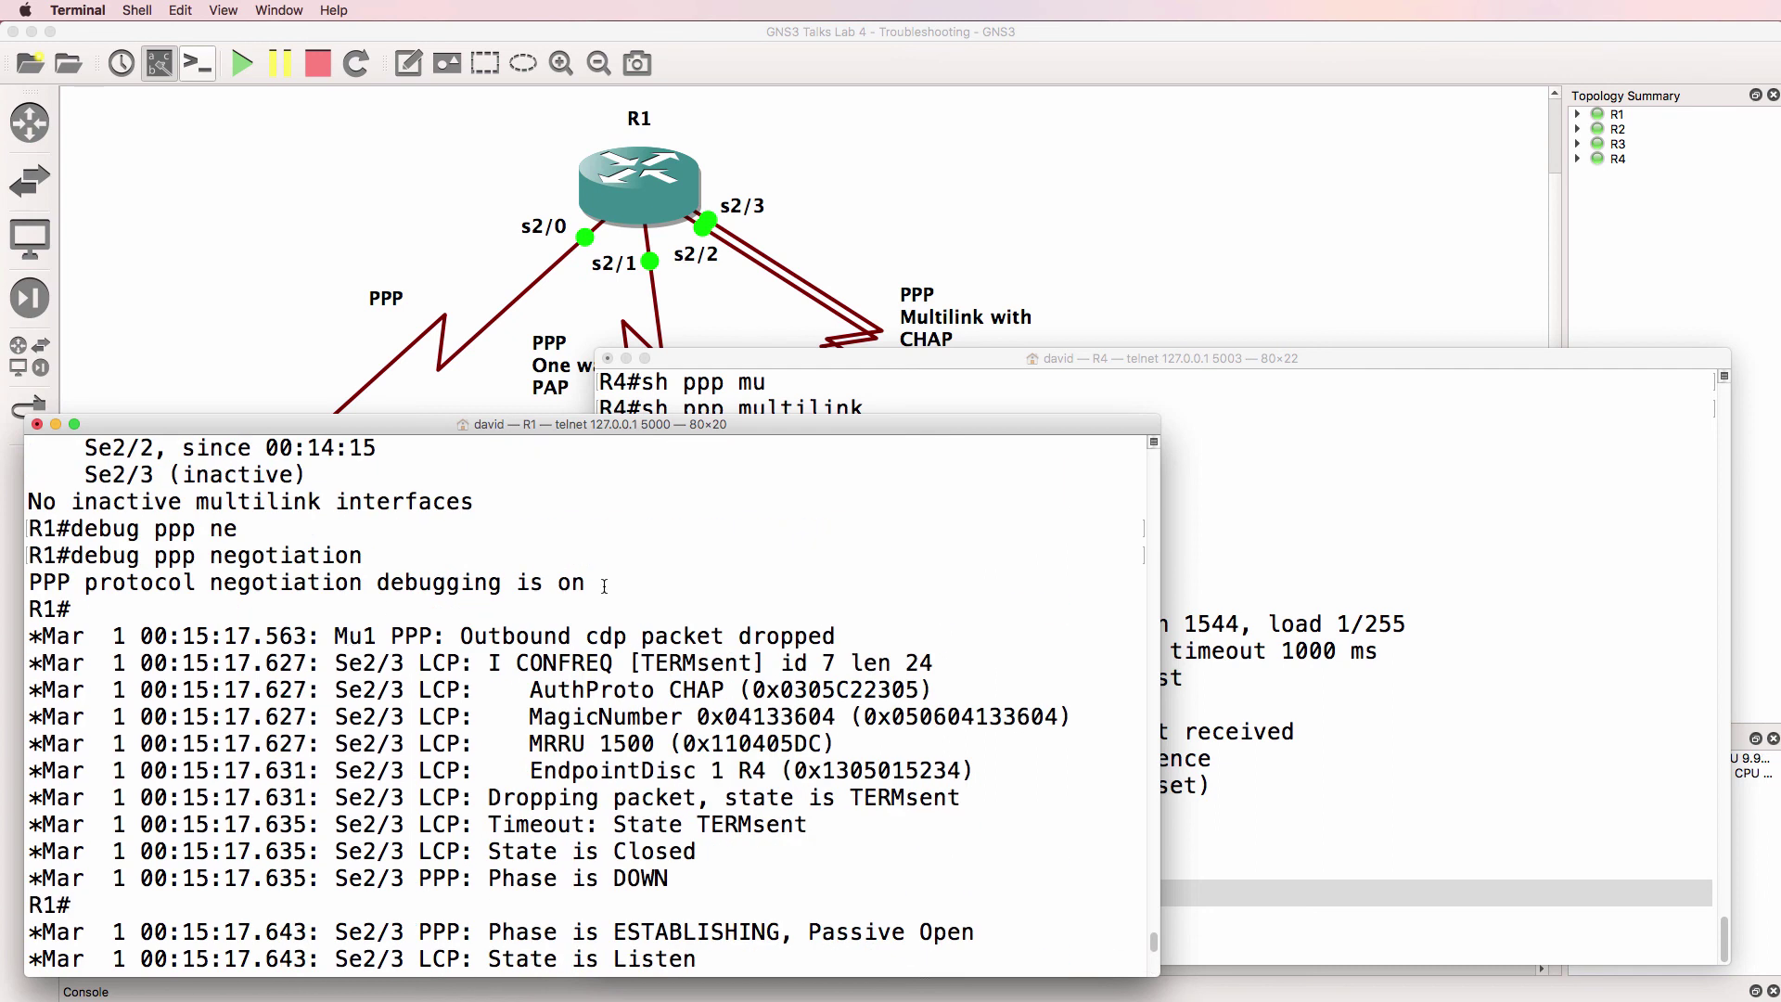
drag(452, 636, 937, 627)
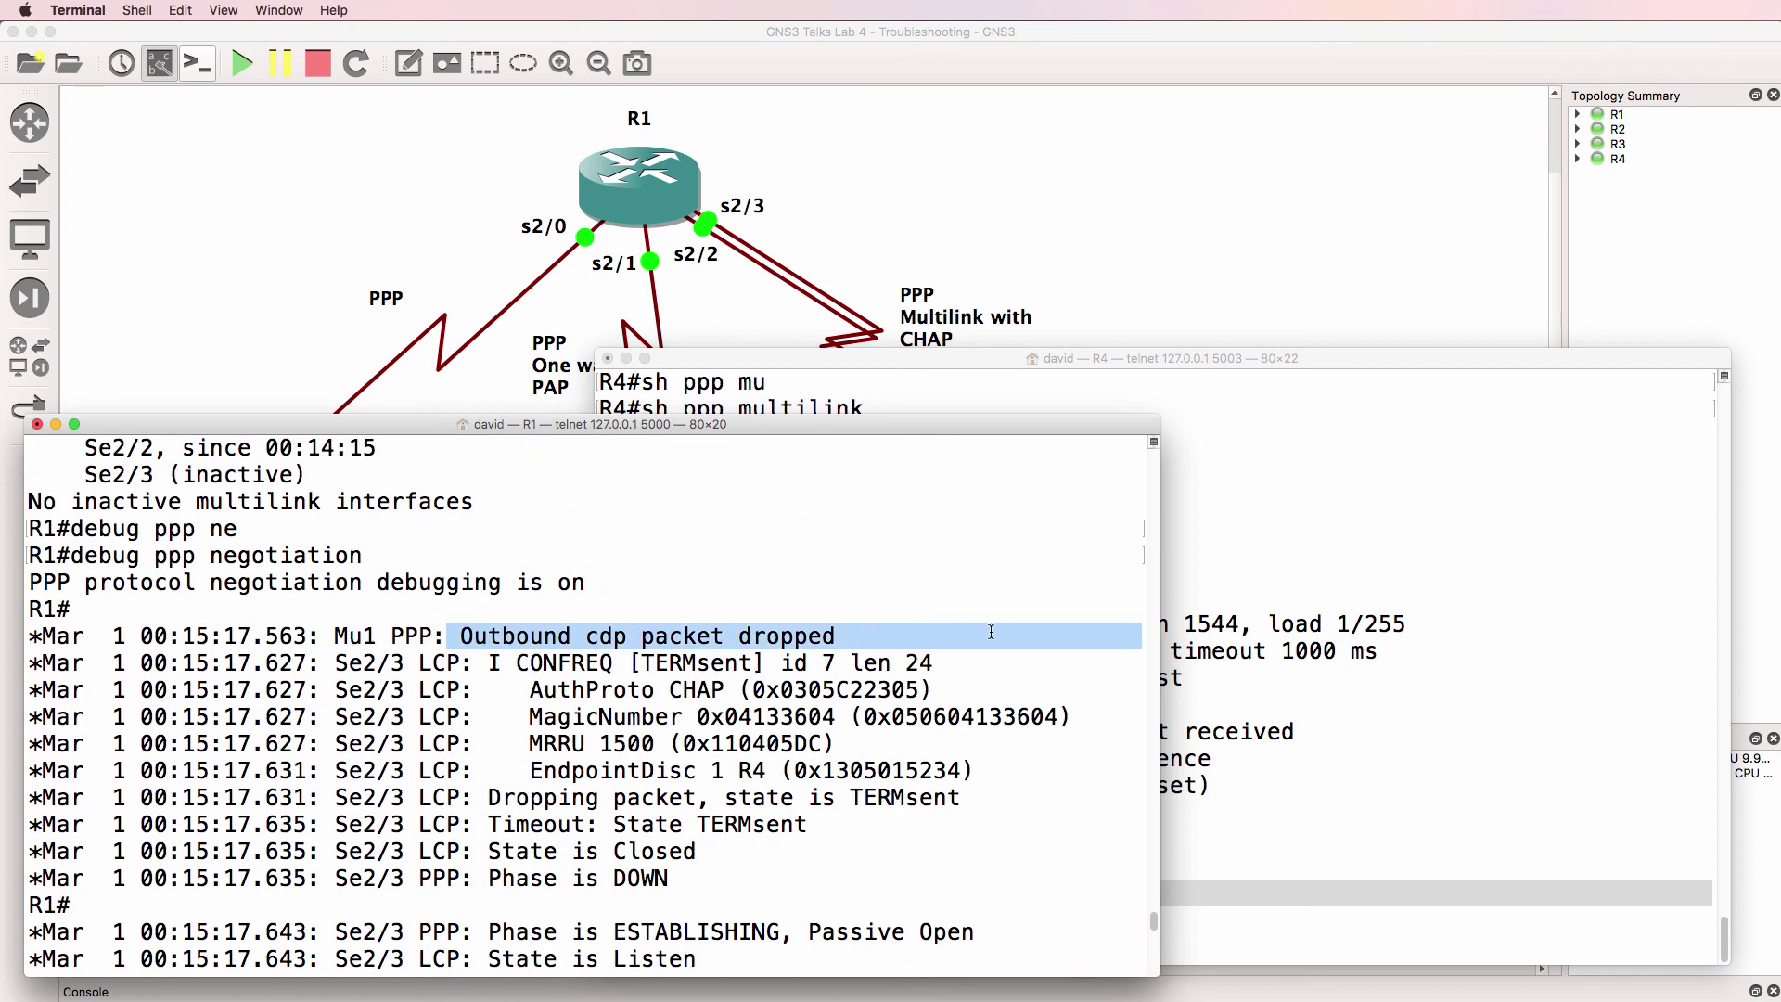
scroll(900, 748, down, 5)
drag(516, 609, 866, 610)
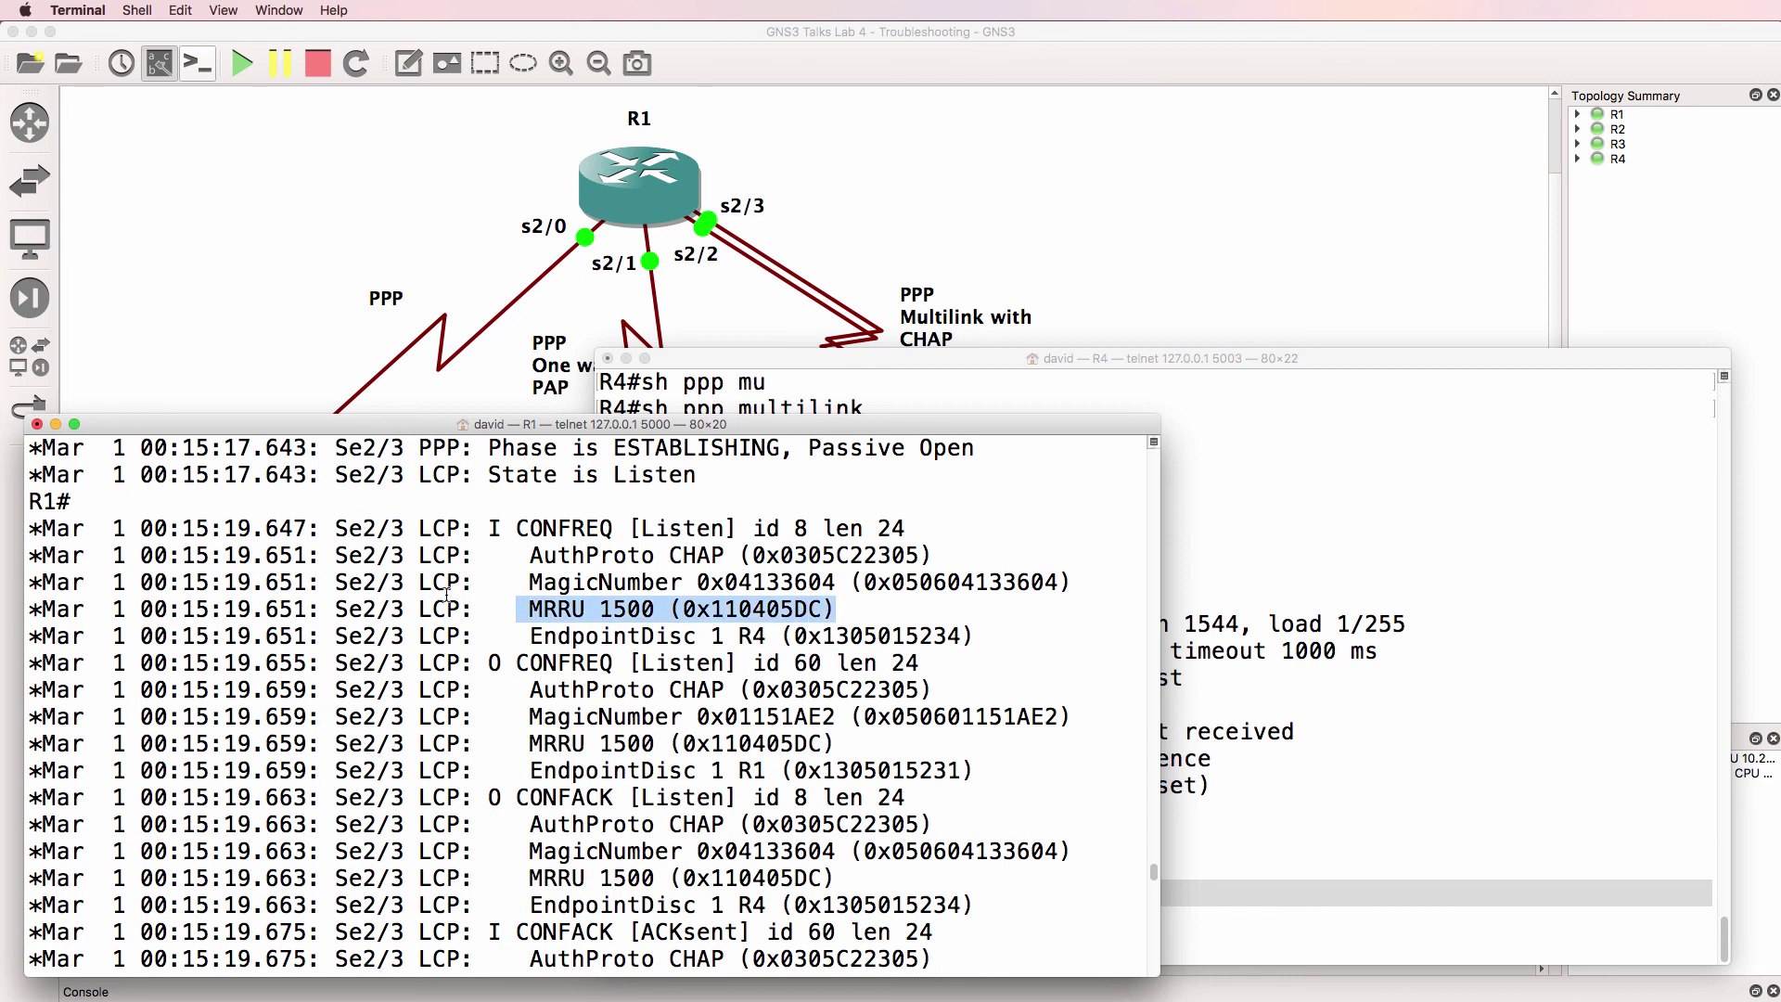
drag(335, 609, 459, 612)
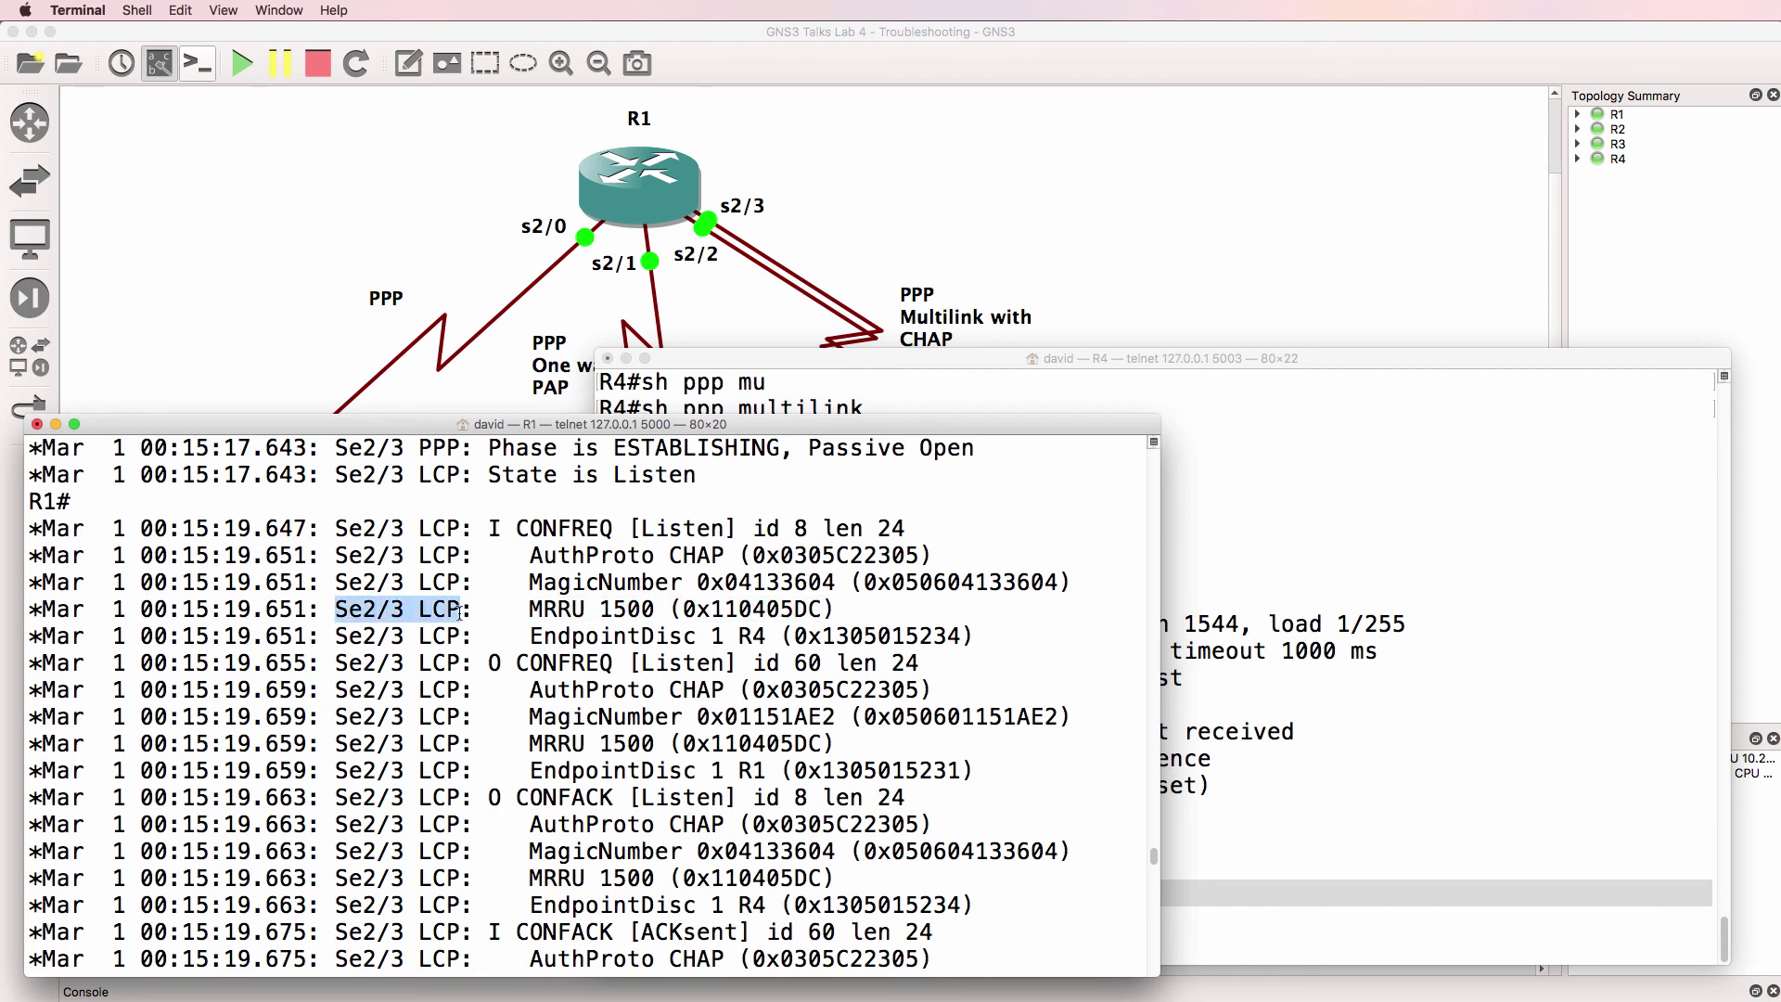
drag(517, 555, 738, 555)
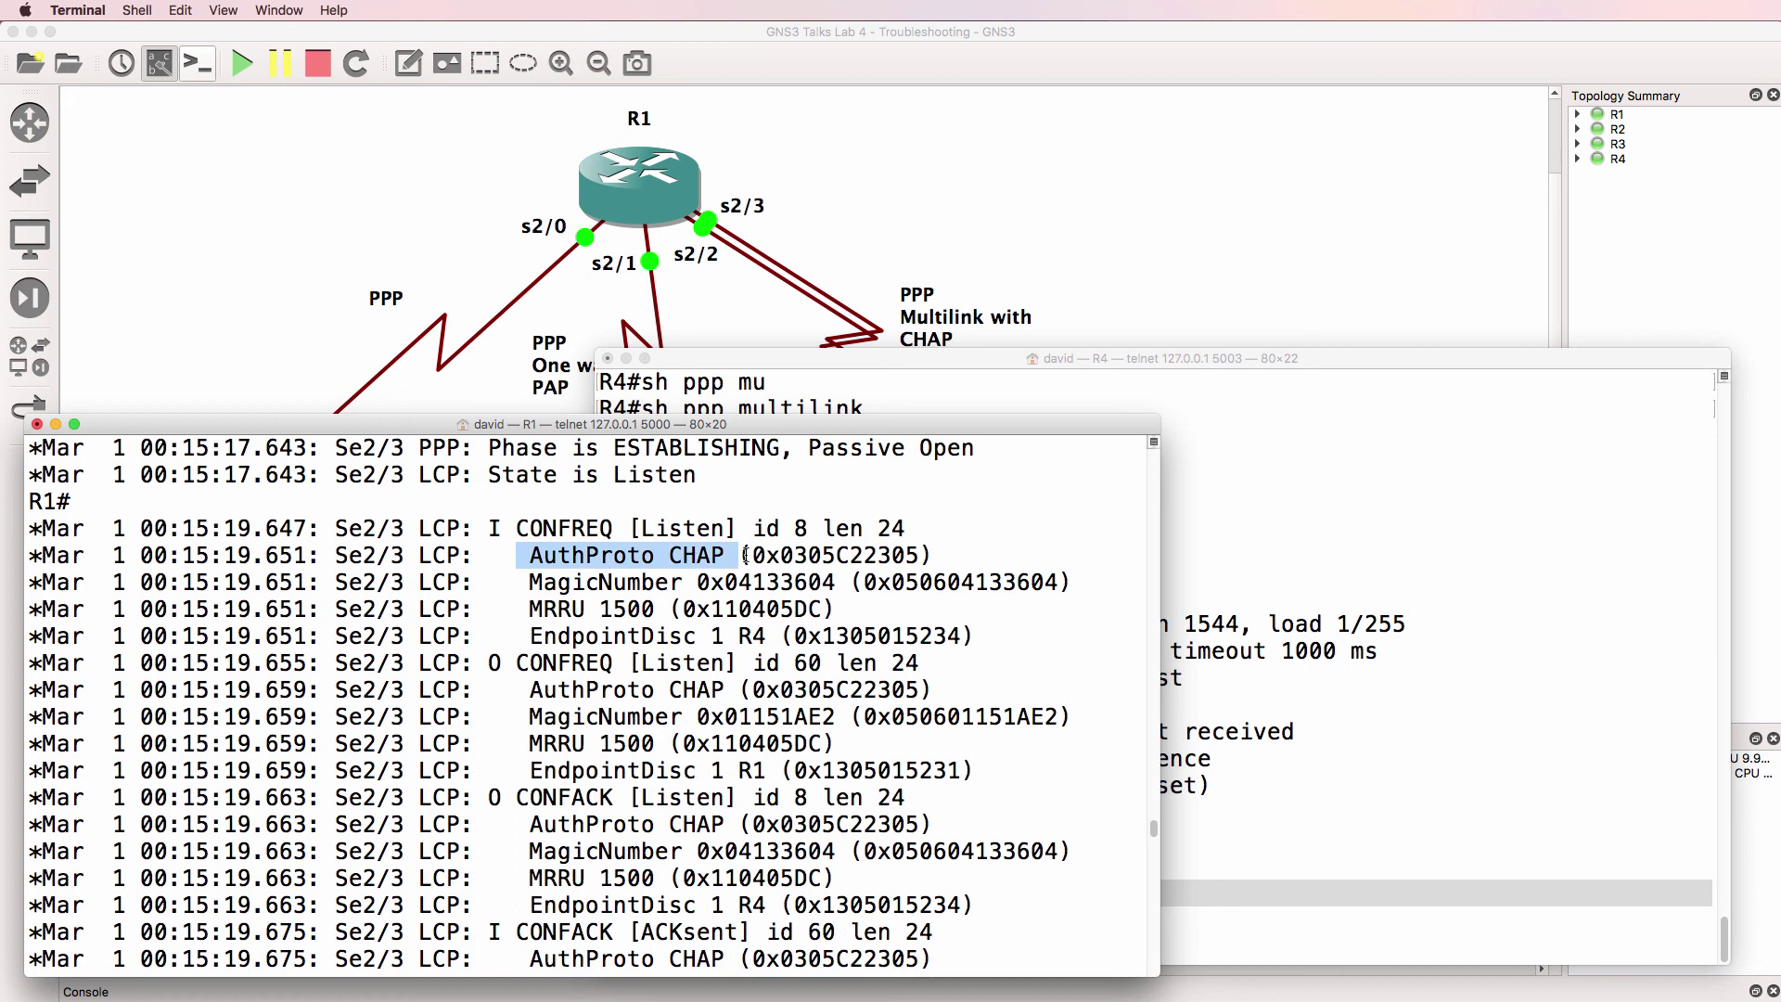
Step: Examine the CHAP authentication, phase and MLP bundle messages for Serial2/3 in R1's debug output
scroll(636, 693, down, 1)
scroll(636, 694, down, 4)
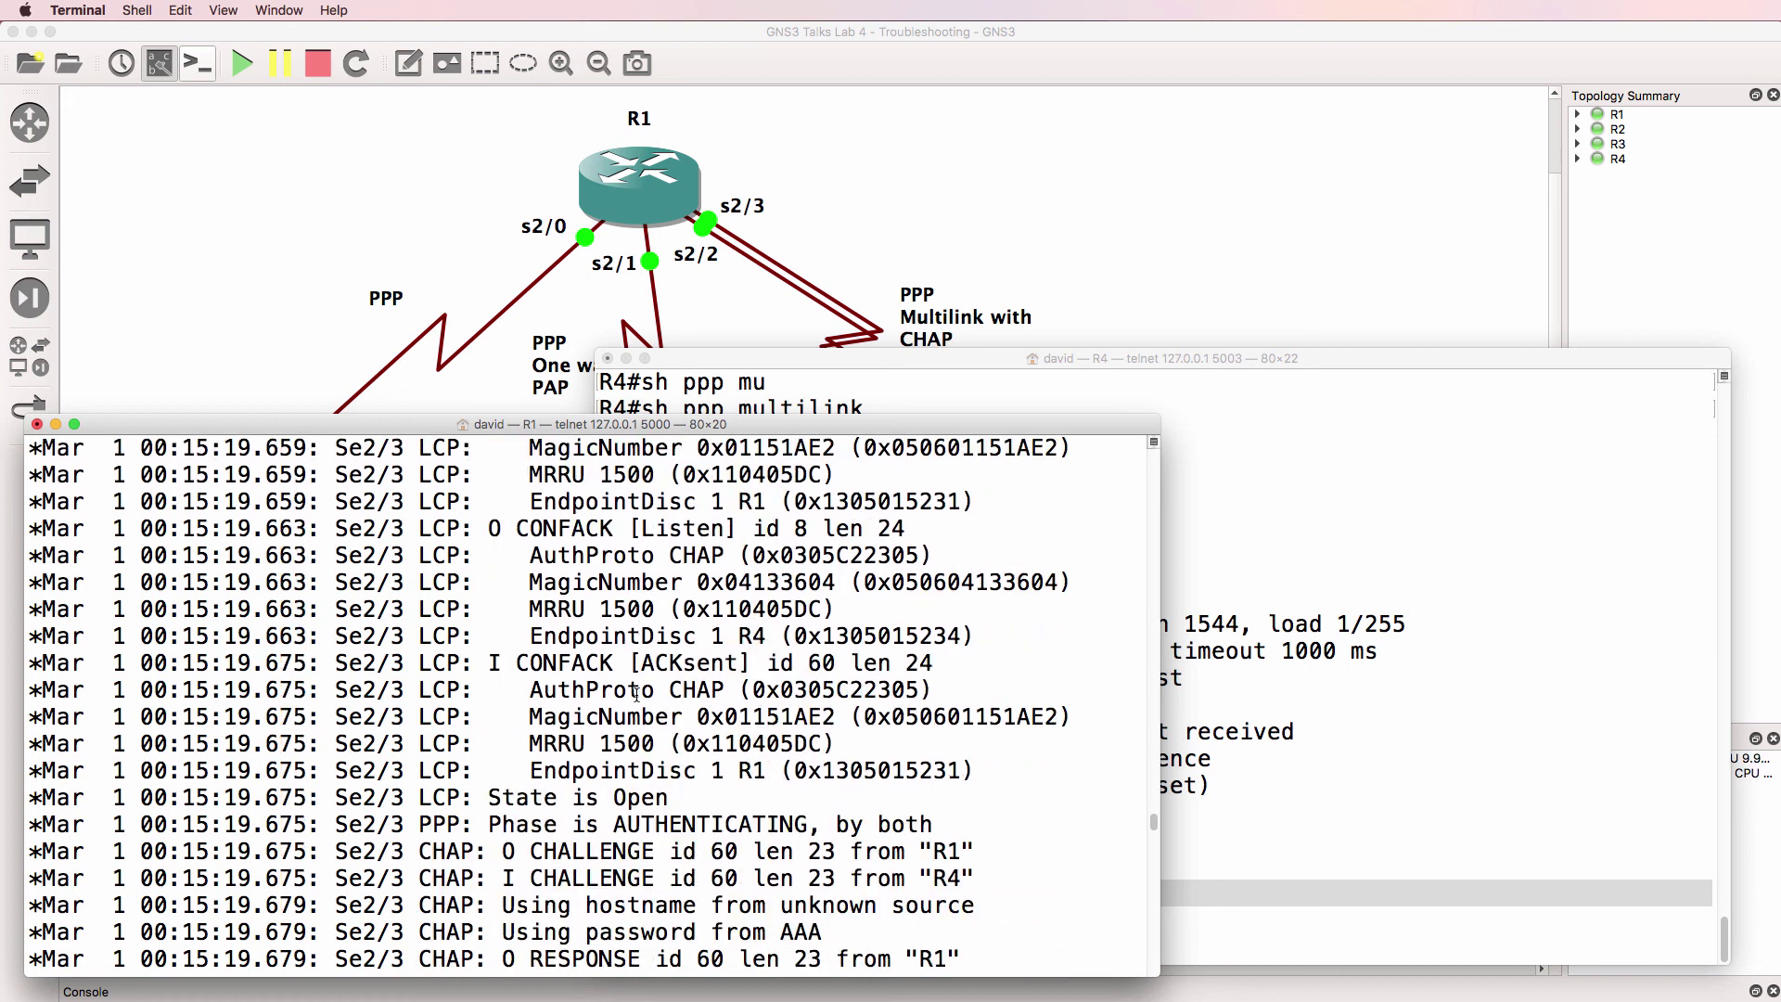
scroll(635, 694, down, 2)
drag(794, 824, 409, 816)
scroll(409, 816, down, 1)
drag(766, 878, 475, 866)
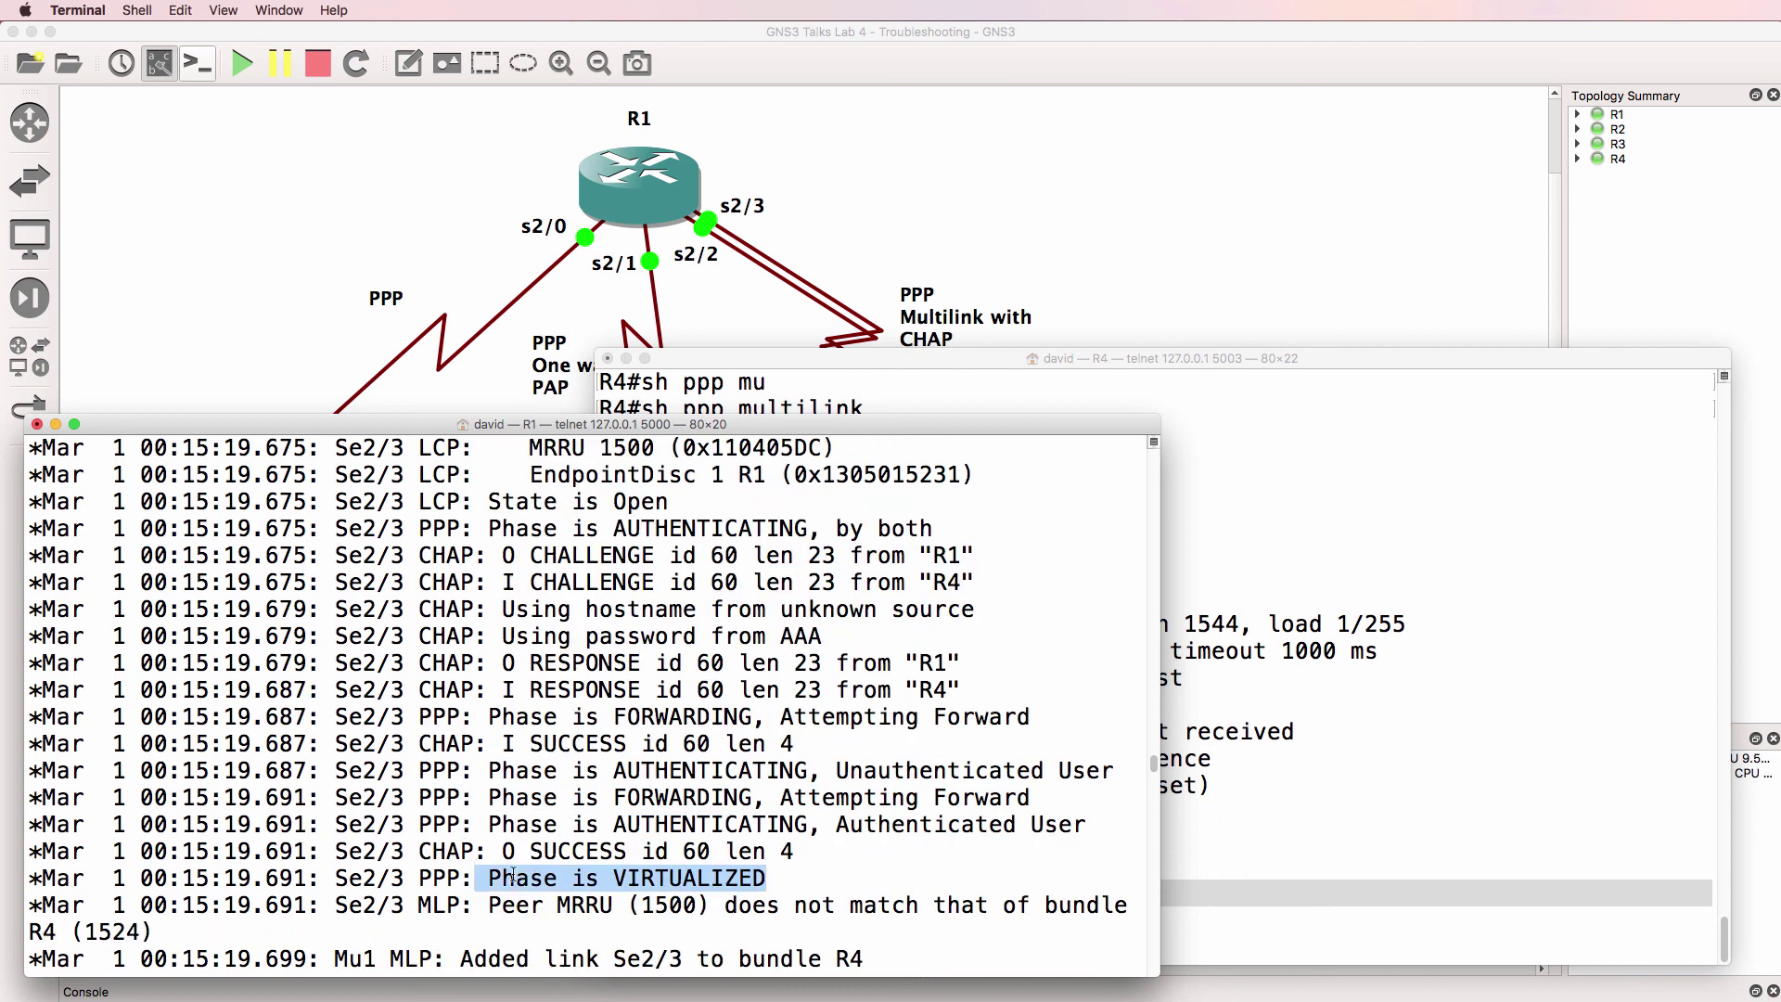
click(513, 877)
drag(489, 904, 516, 934)
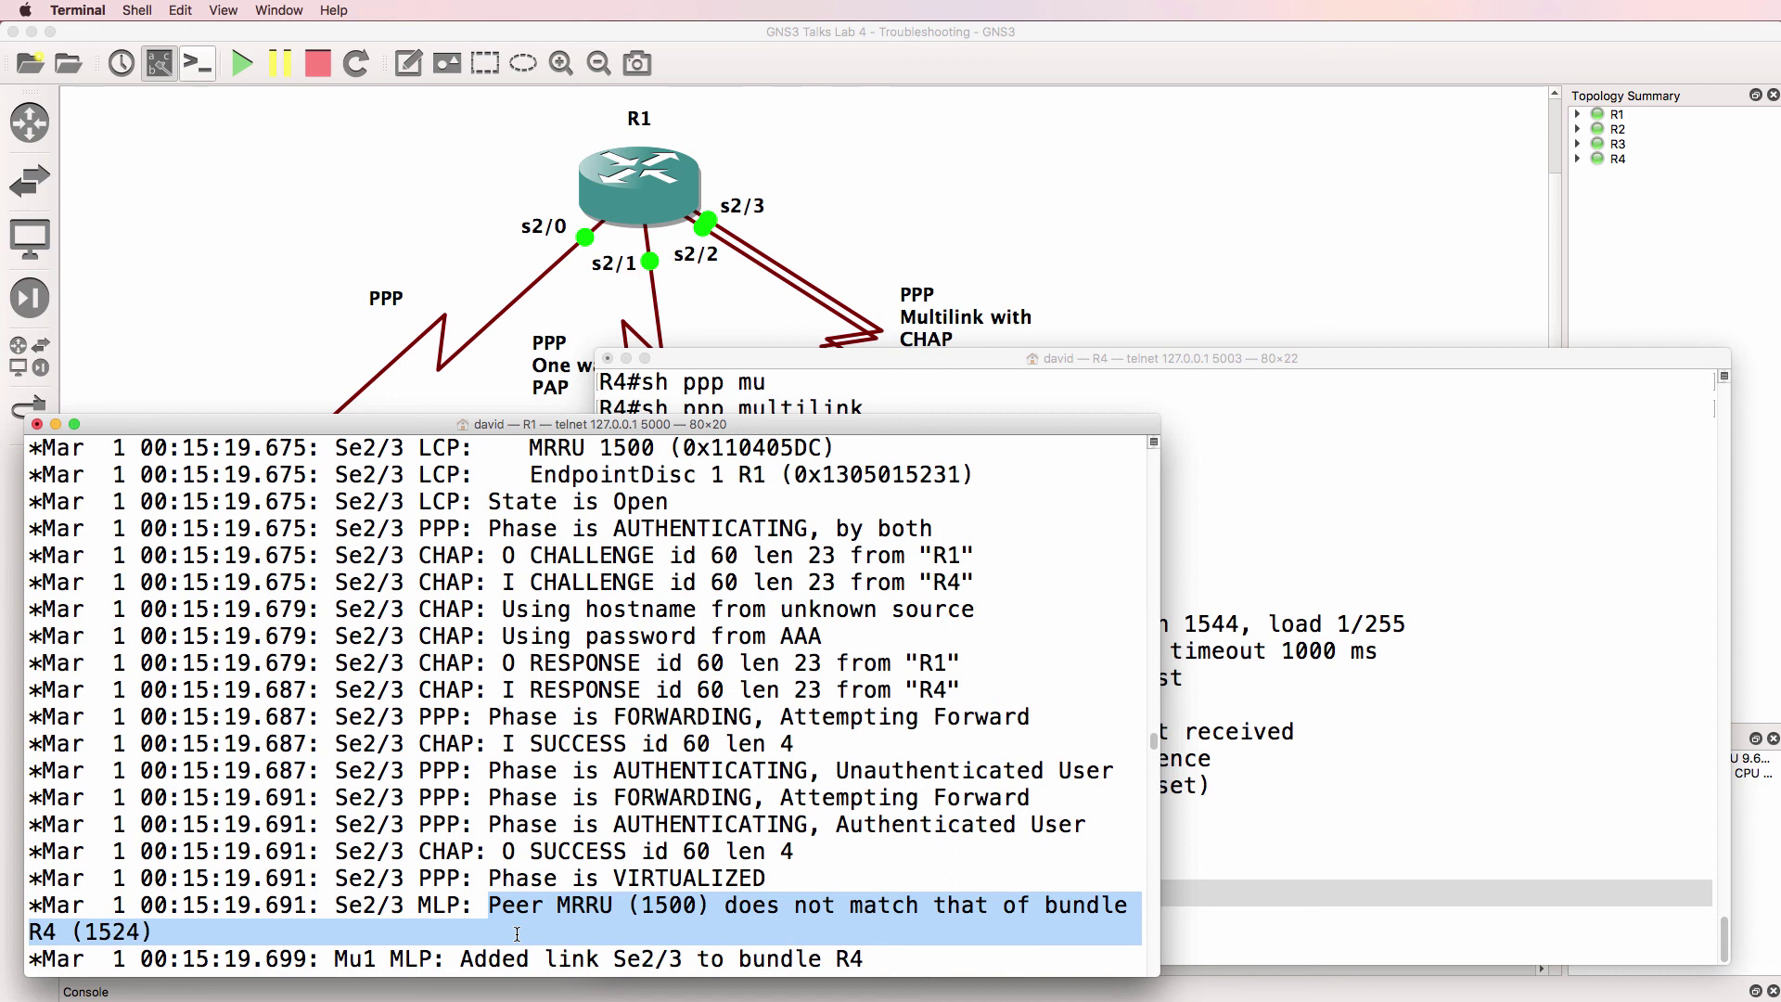
scroll(517, 932, down, 3)
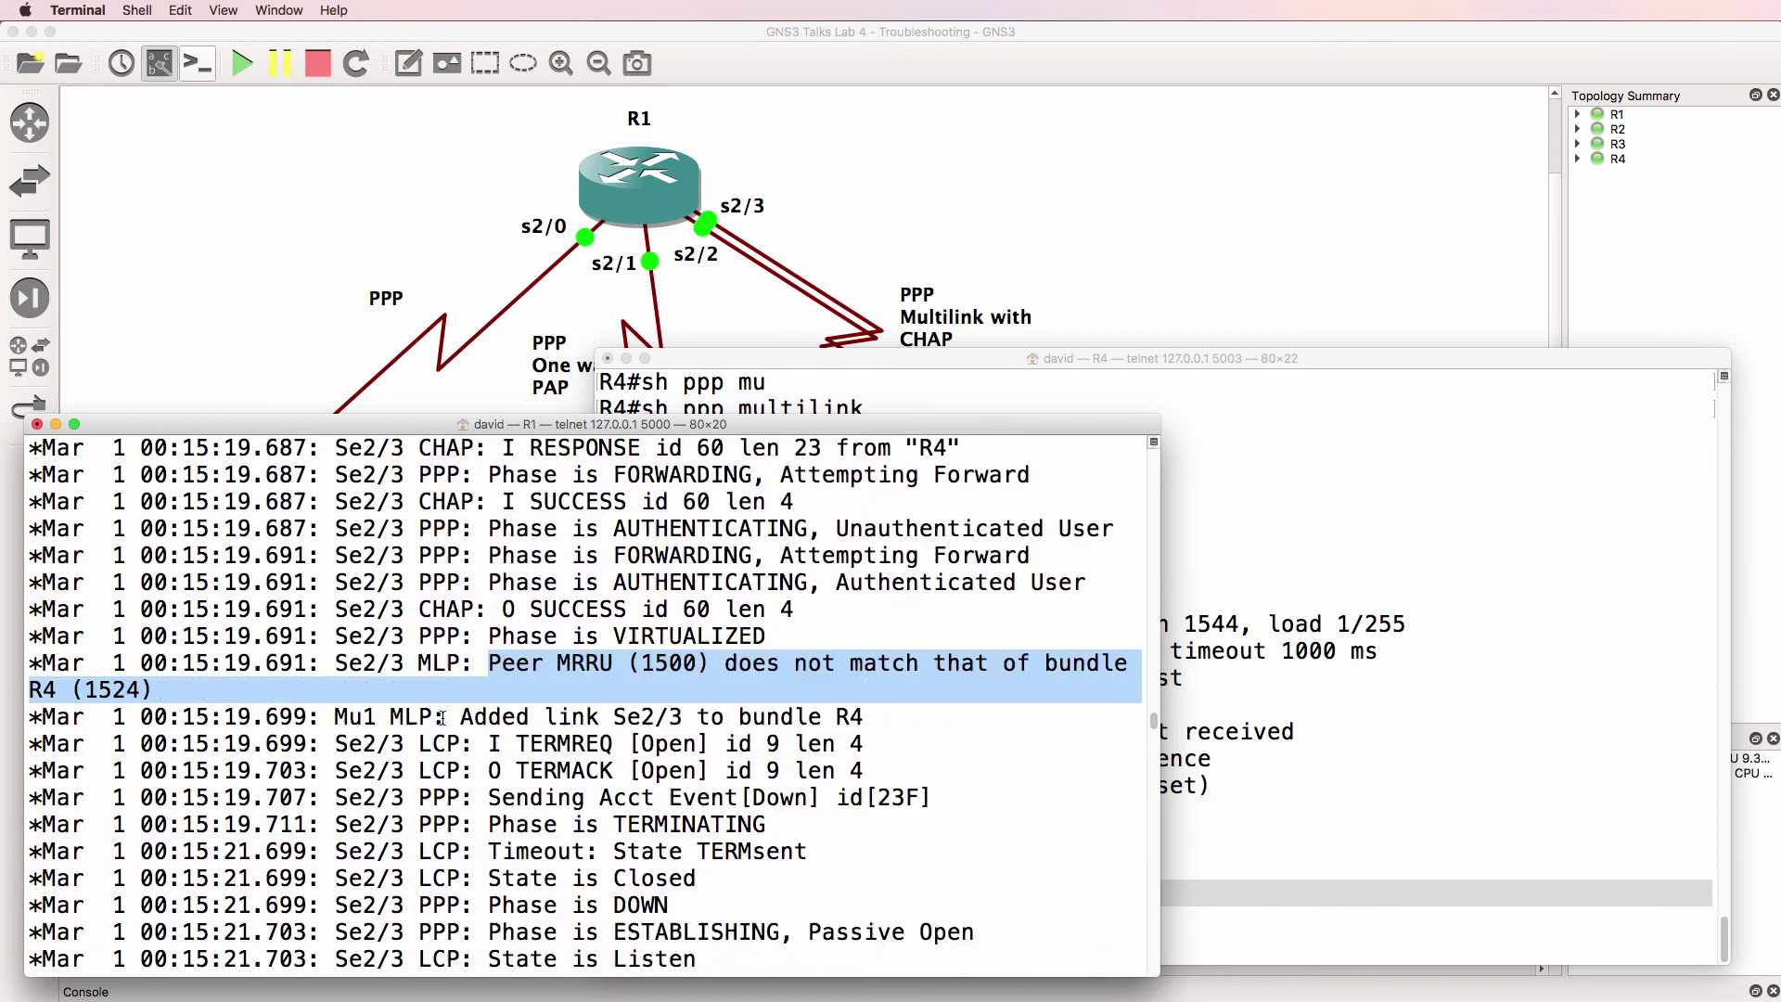
drag(459, 718, 893, 711)
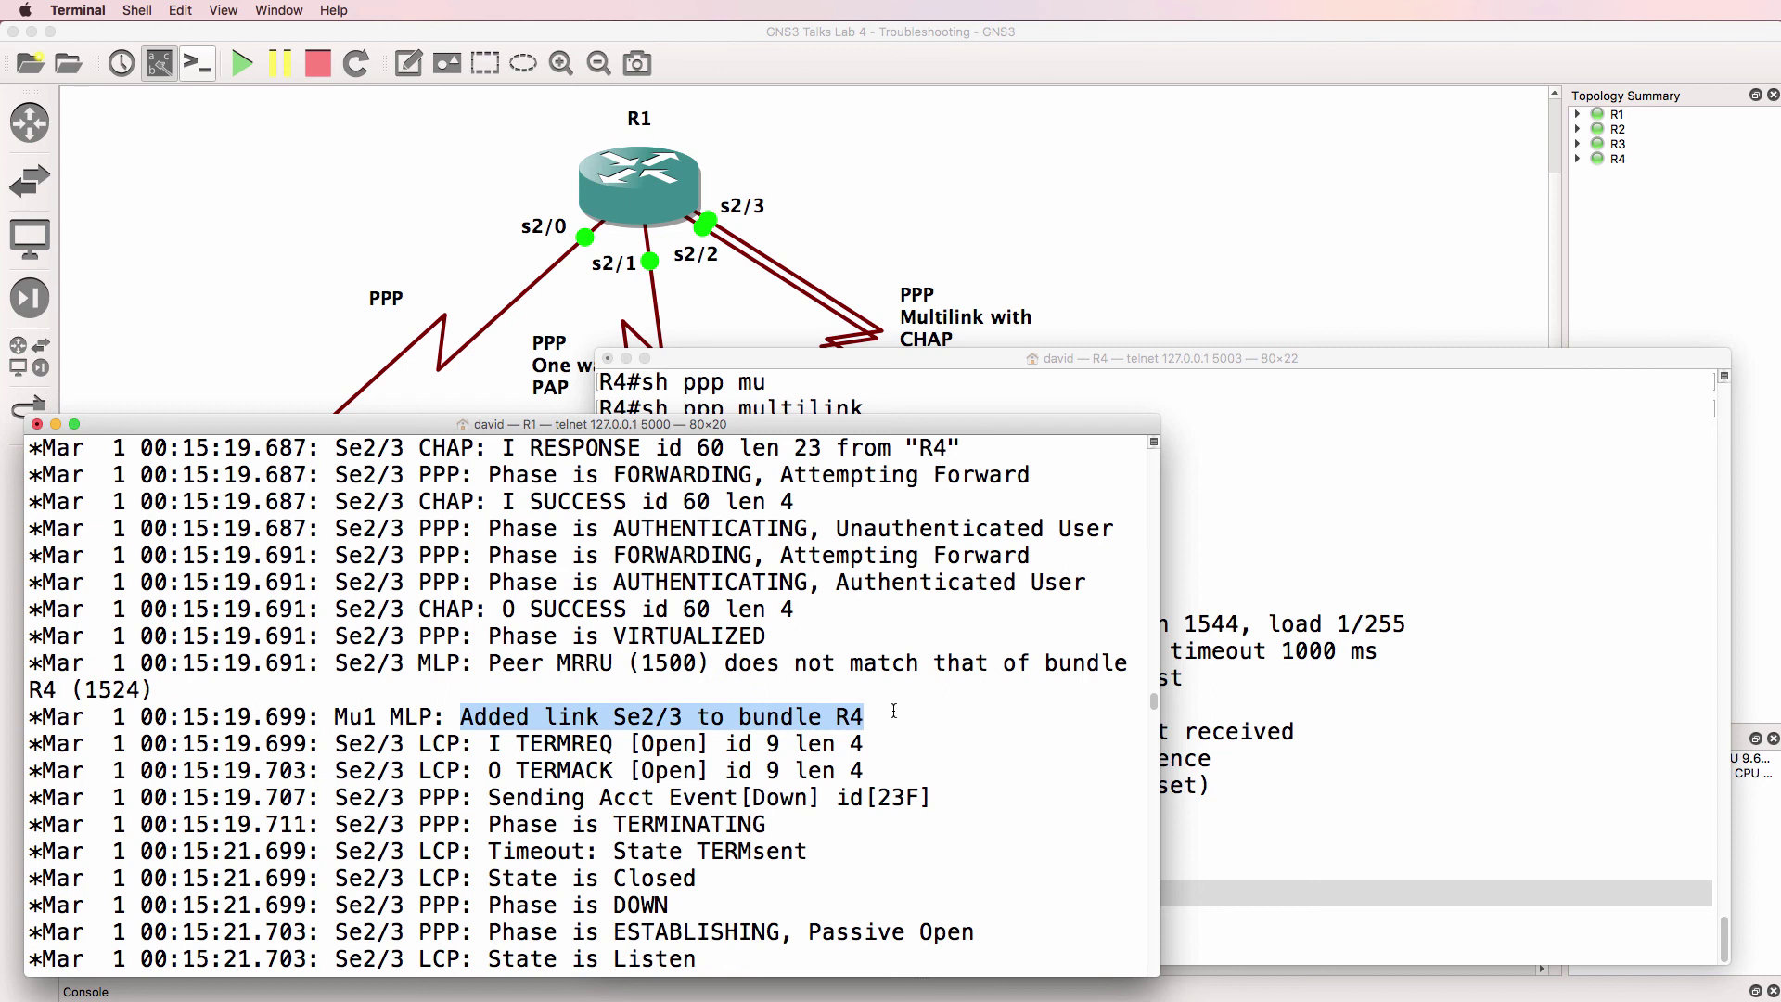
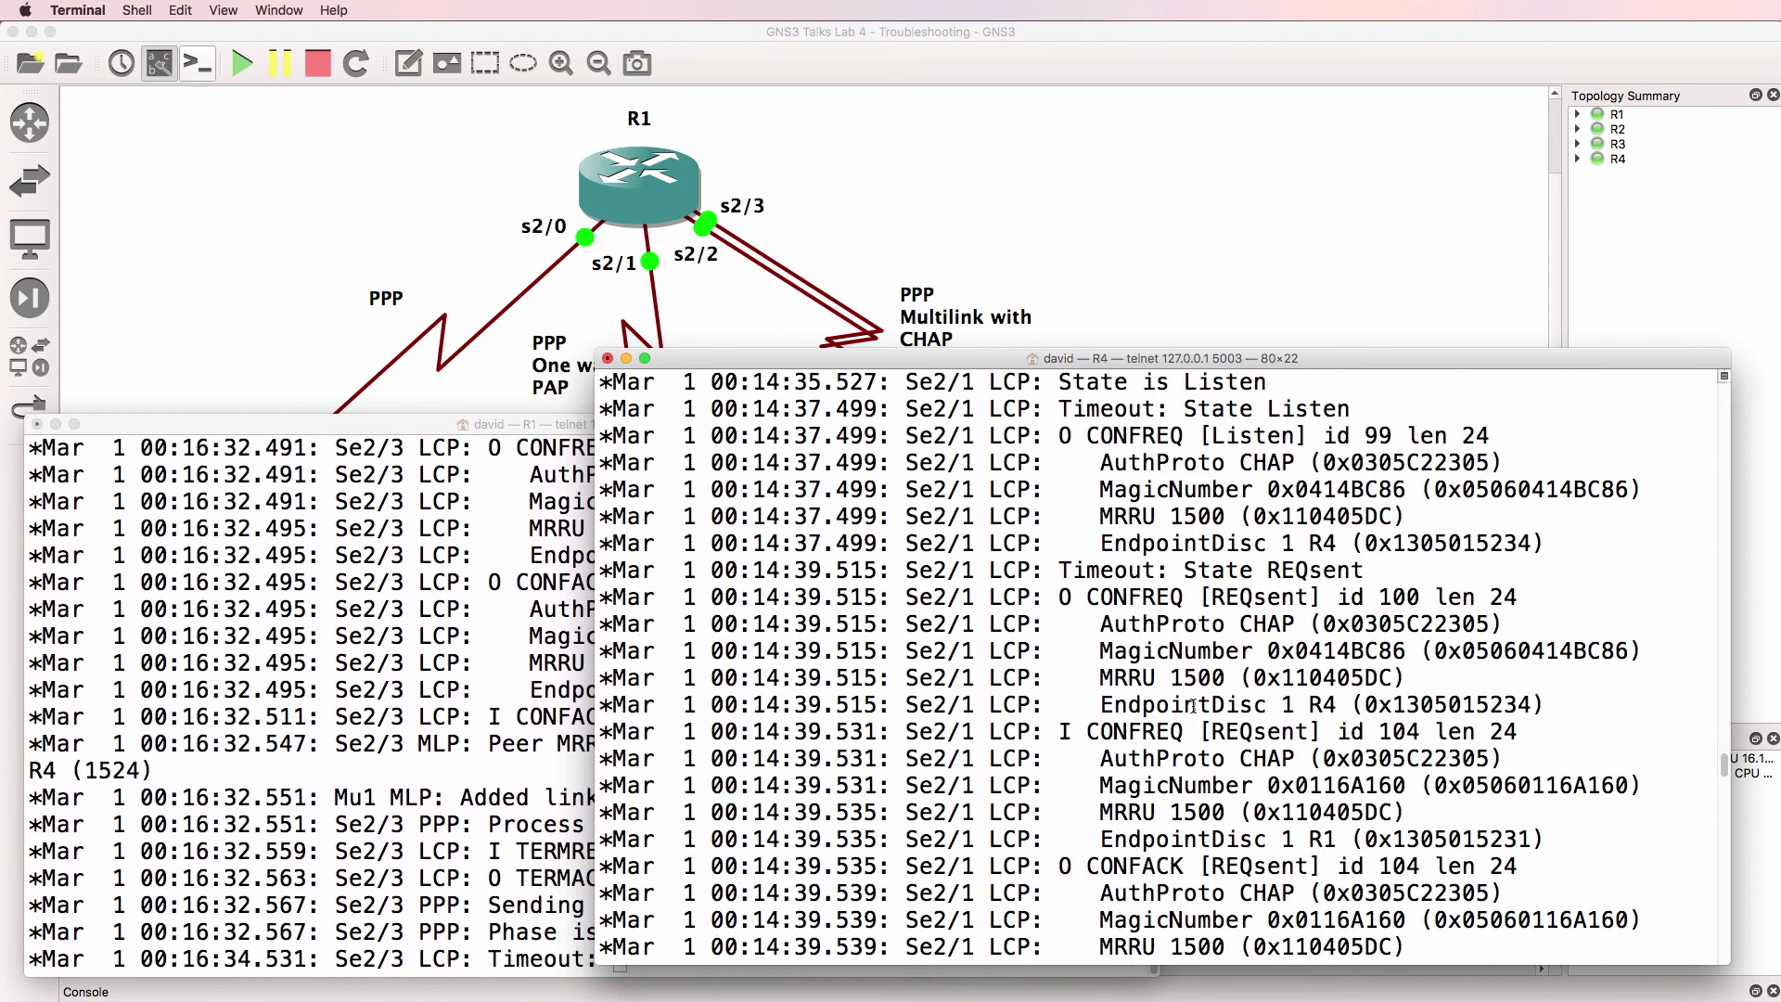
Step: Examine the LCP configuration requests and acknowledgements and the CHAP phases for Serial2/1 in R4's debug output
scroll(1192, 705, up, 10)
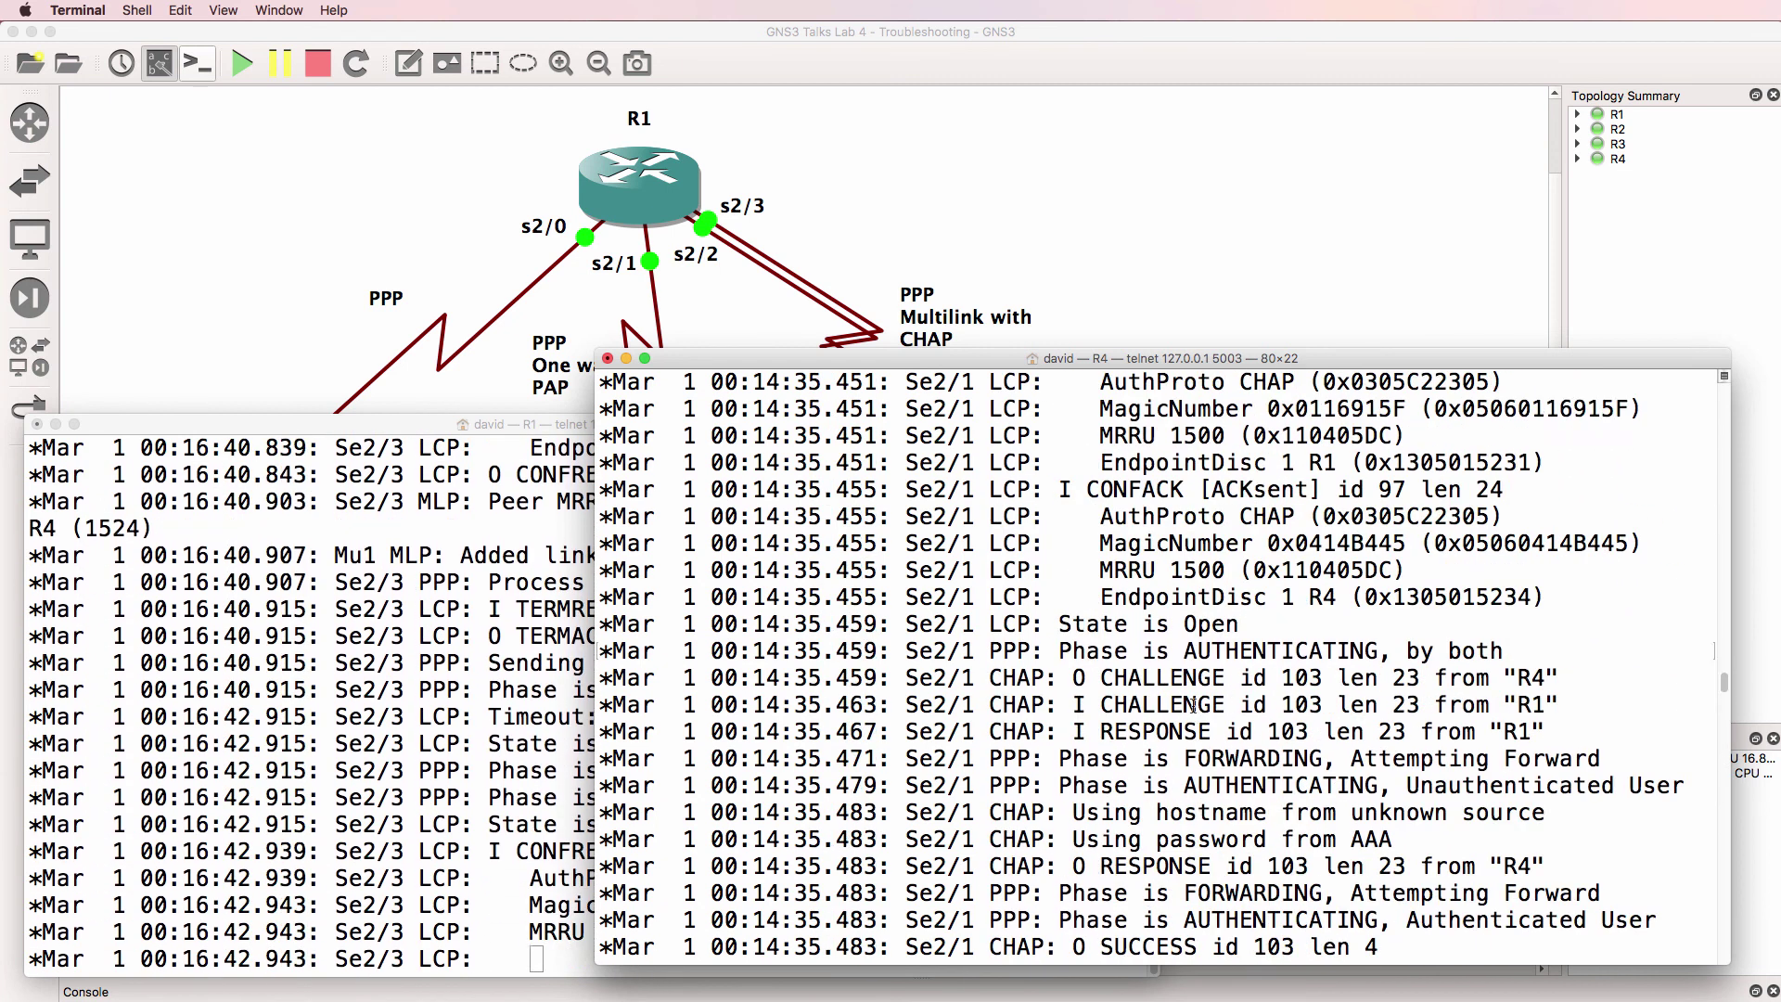
scroll(1192, 705, up, 10)
scroll(1193, 706, down, 7)
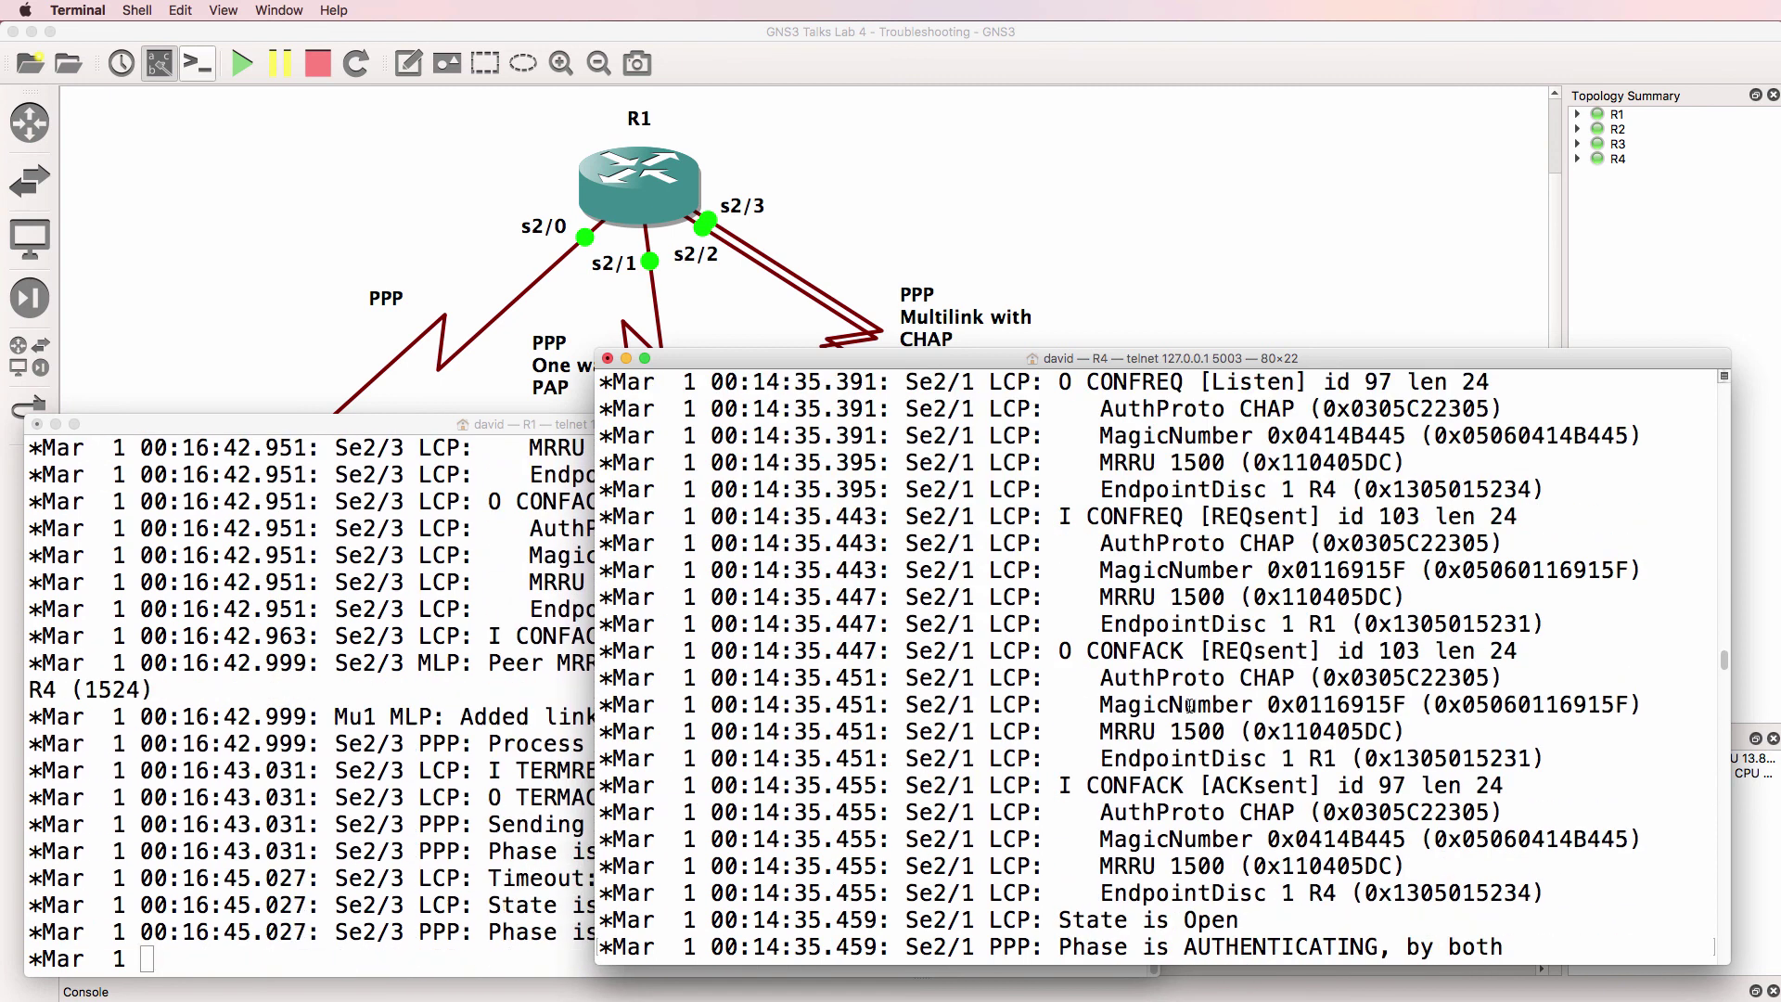
scroll(1113, 557, up, 1)
drag(907, 408, 1598, 494)
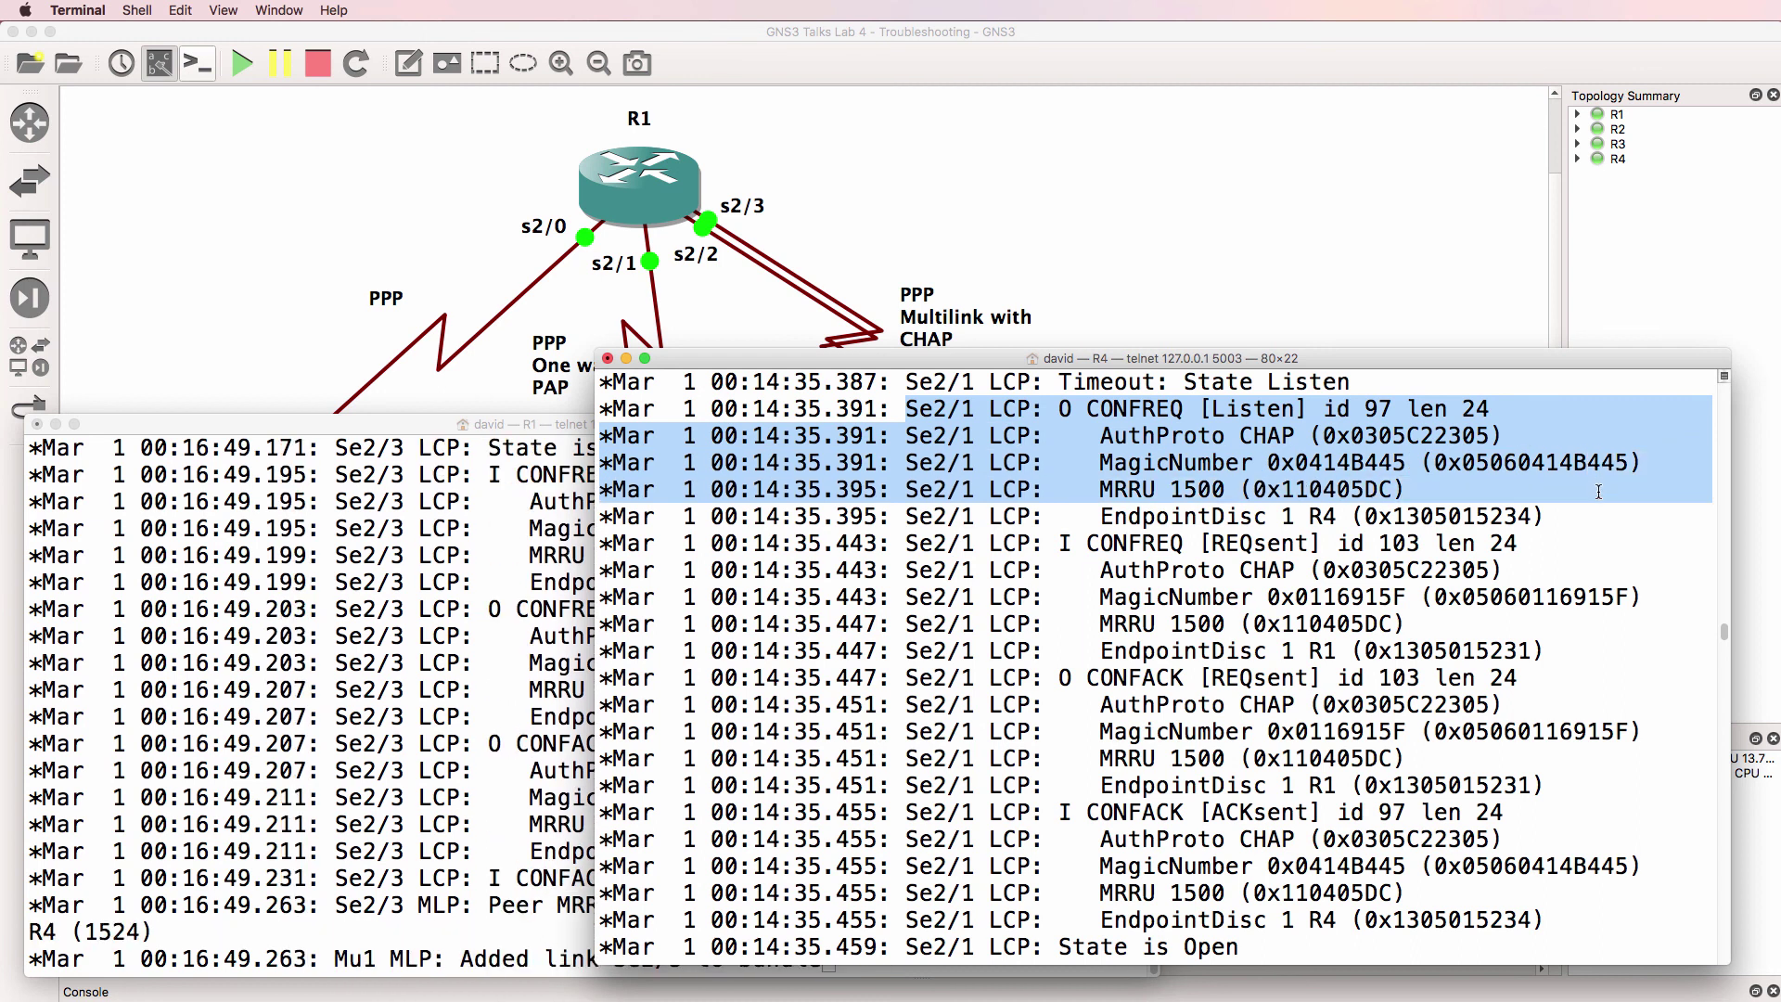
drag(1059, 489, 1633, 490)
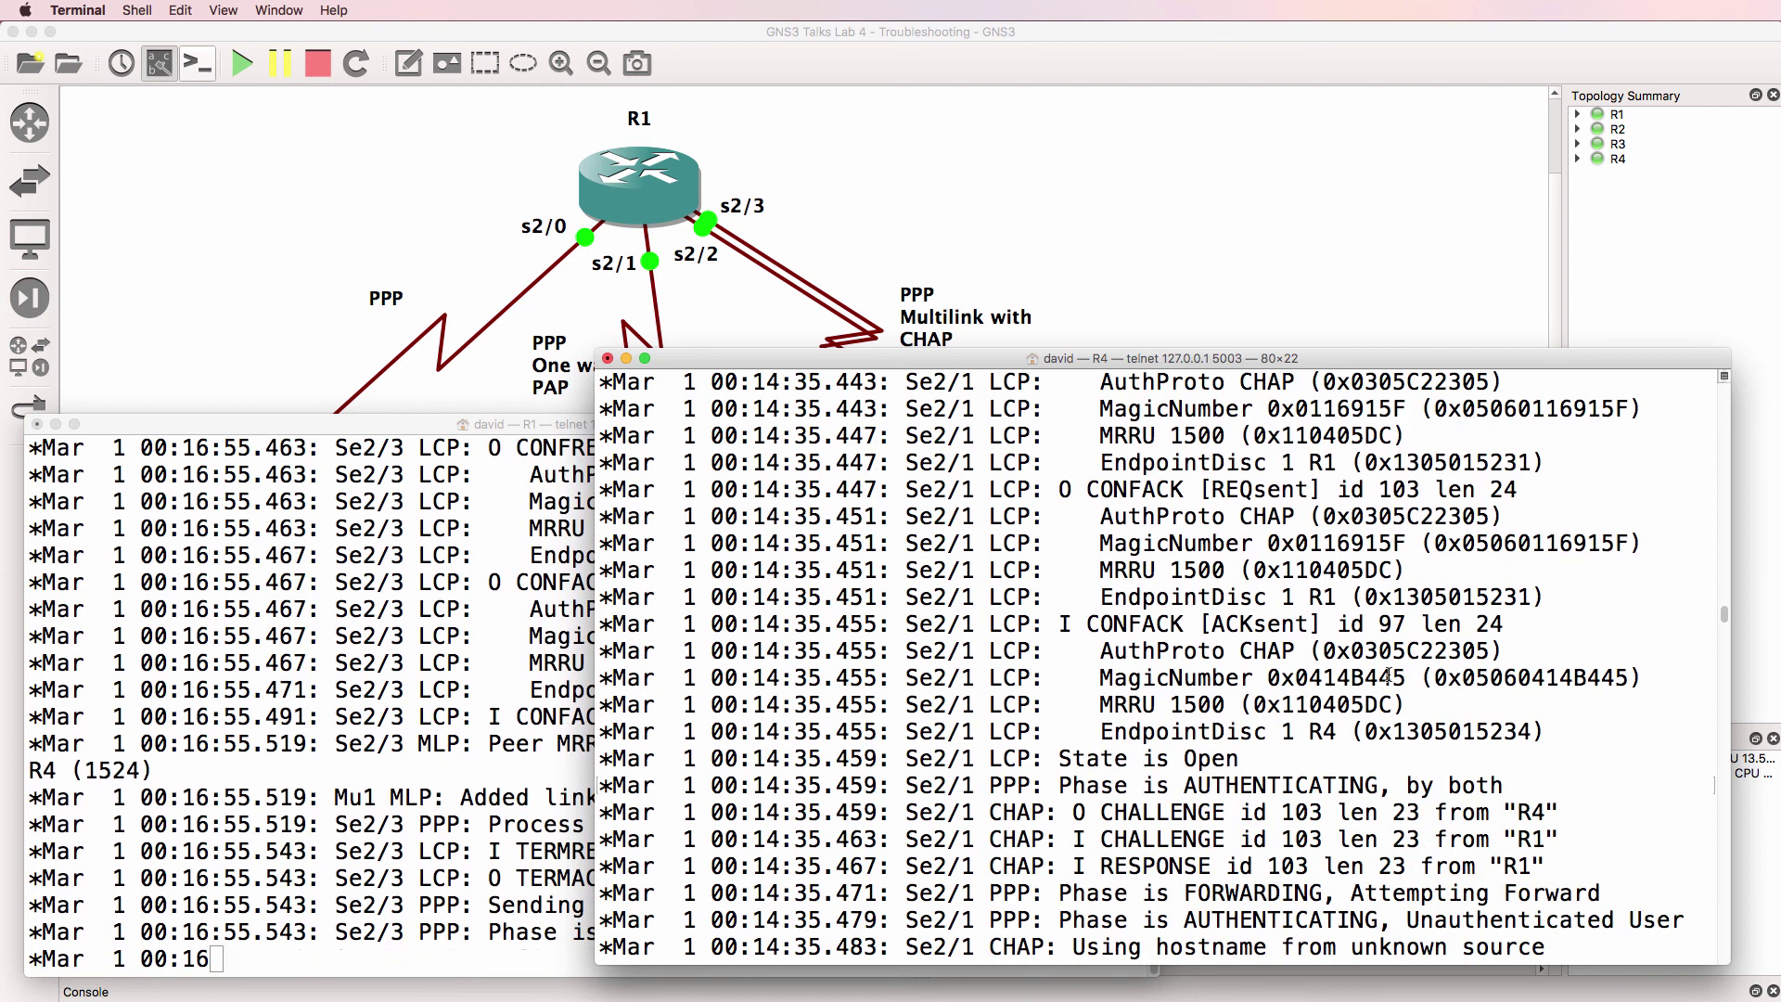
drag(989, 516, 1576, 552)
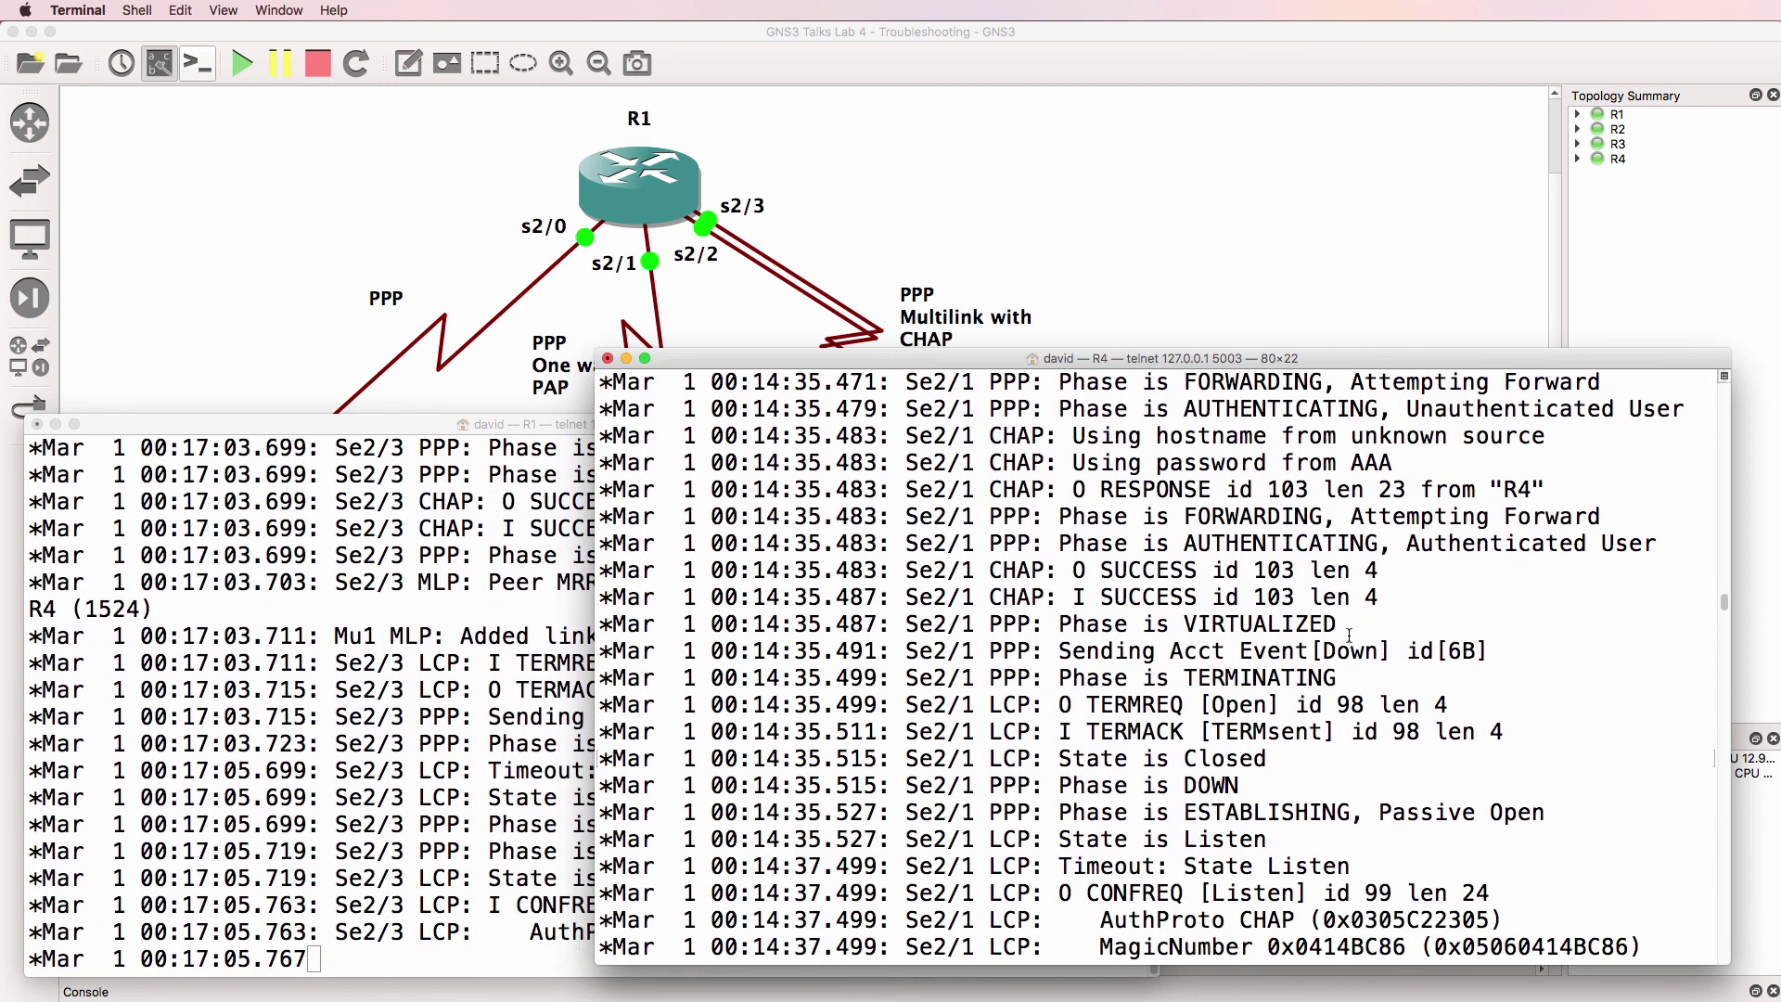
Step: Reload routers R4 and R1 in the GNS3 topology
drag(989, 623, 1380, 623)
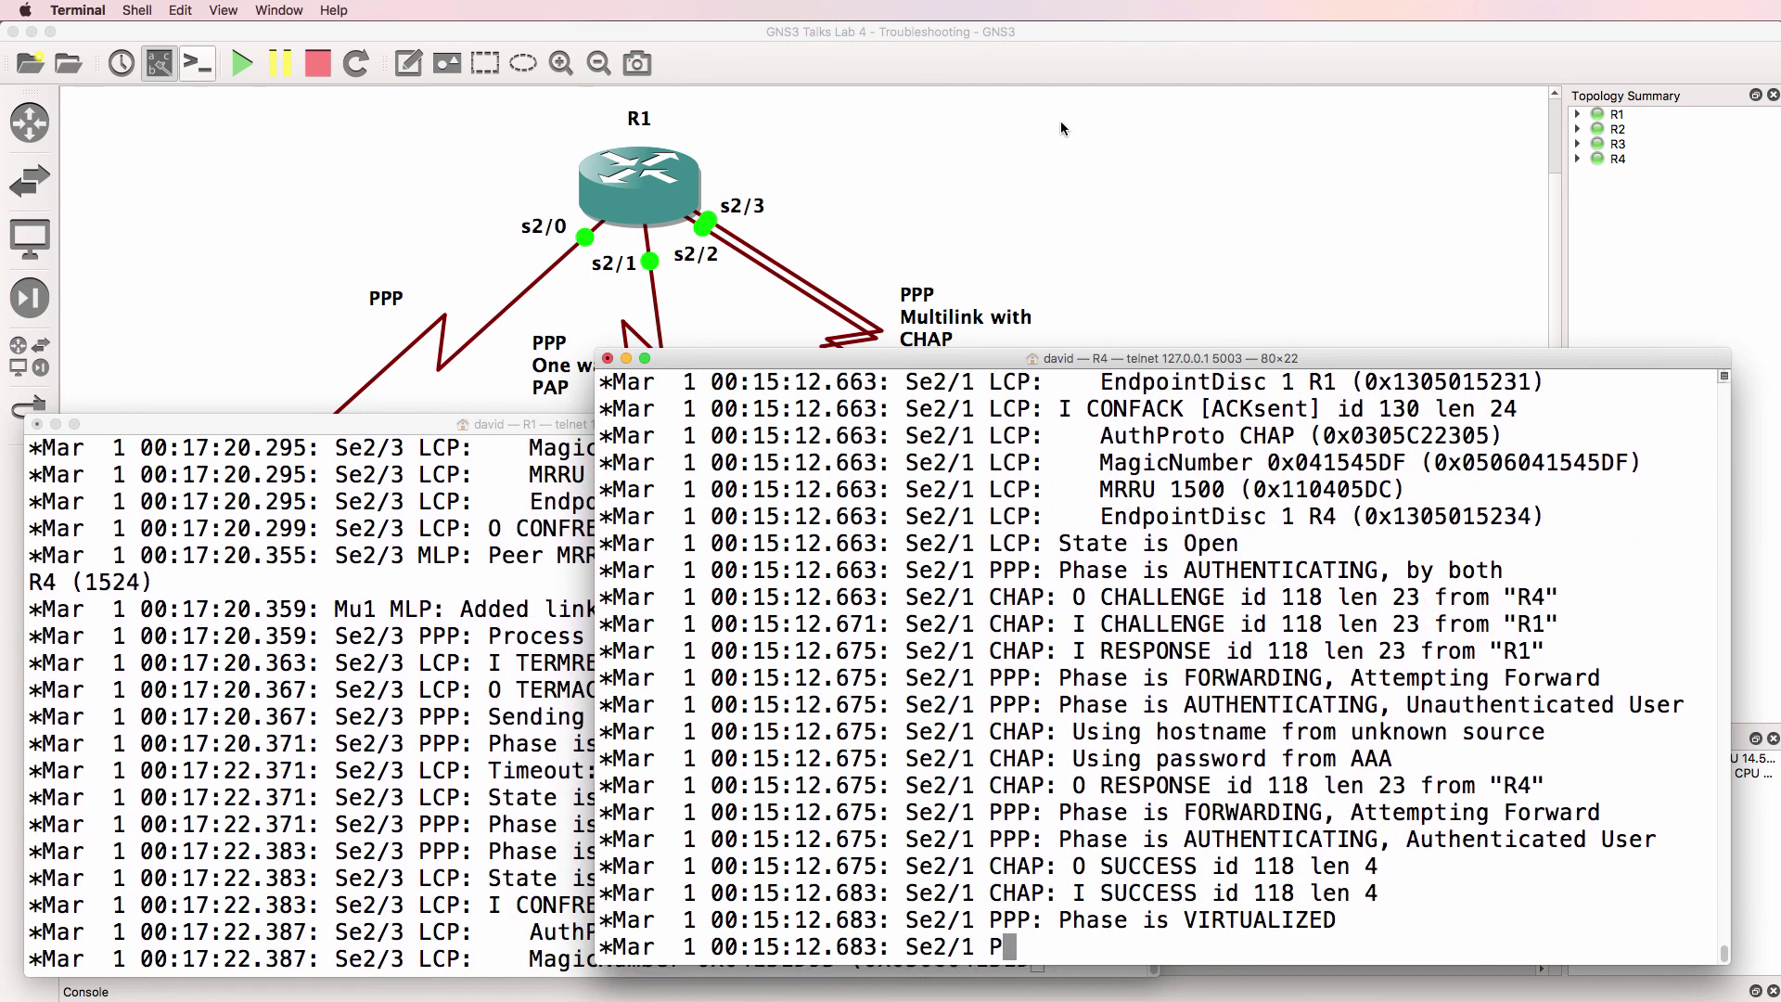
click(1061, 110)
right_click(1044, 506)
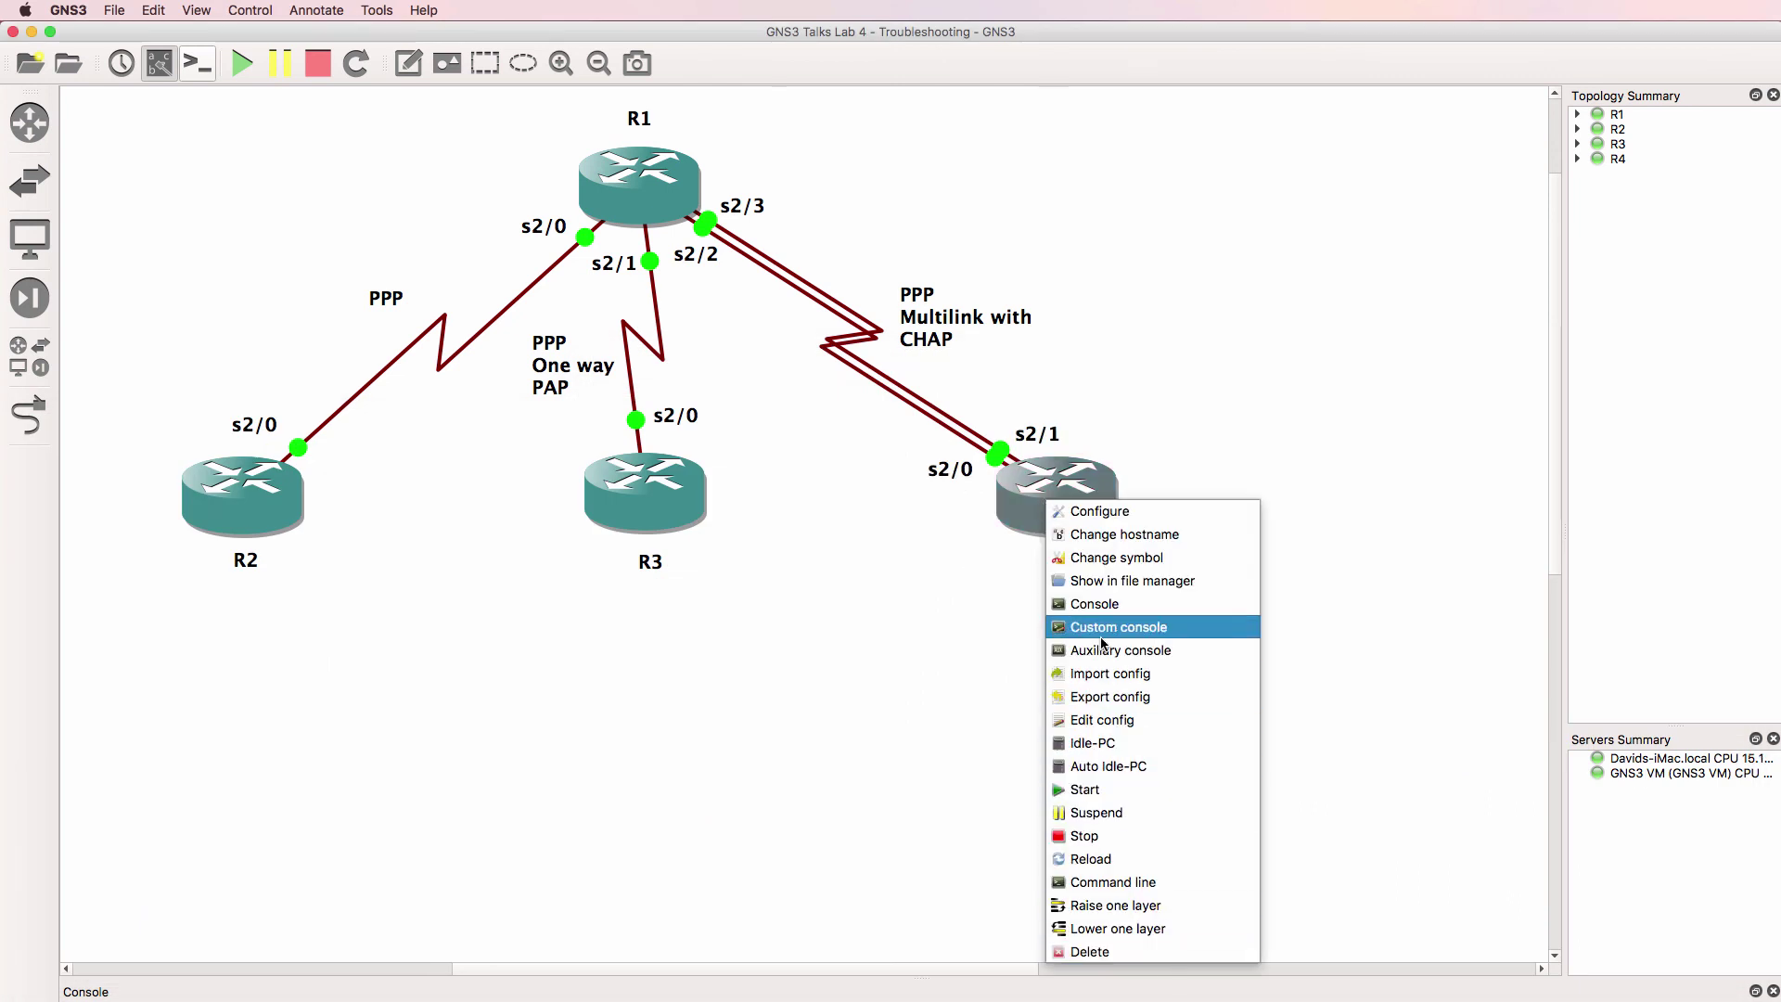
click(1128, 857)
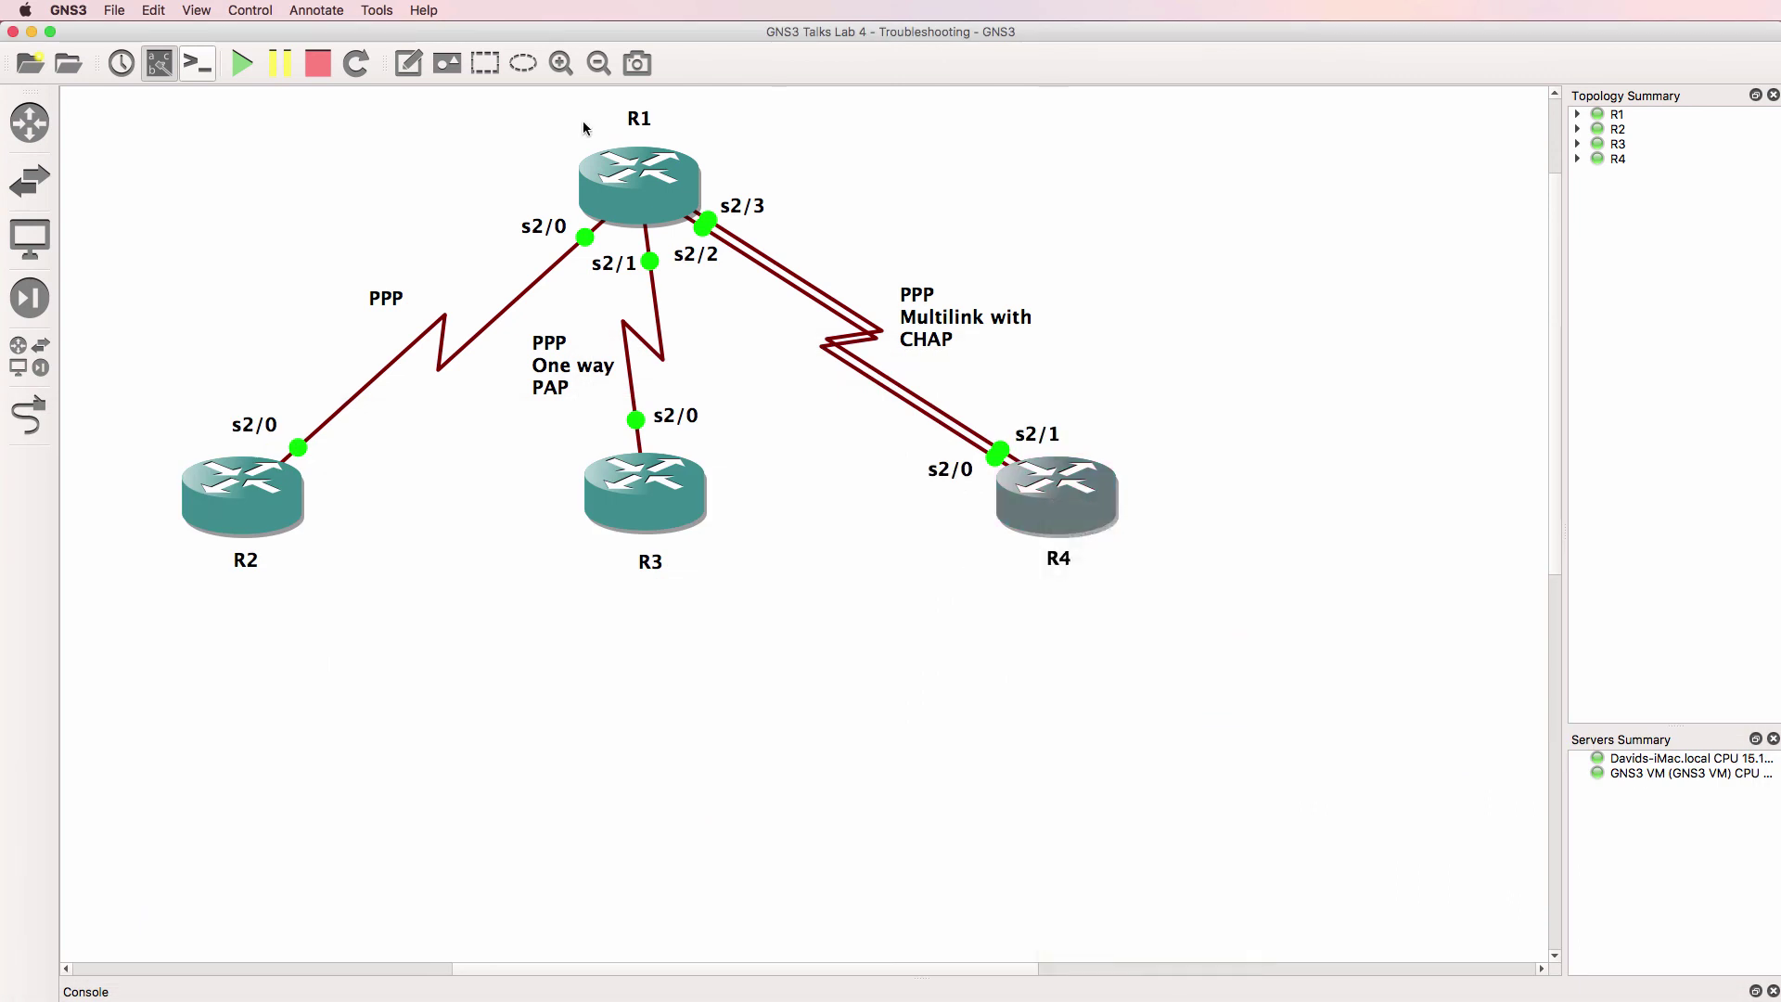
right_click(618, 173)
click(700, 529)
right_click(653, 206)
click(761, 563)
Step: Close the disconnected console windows of R4 and R1
key(super+Tab)
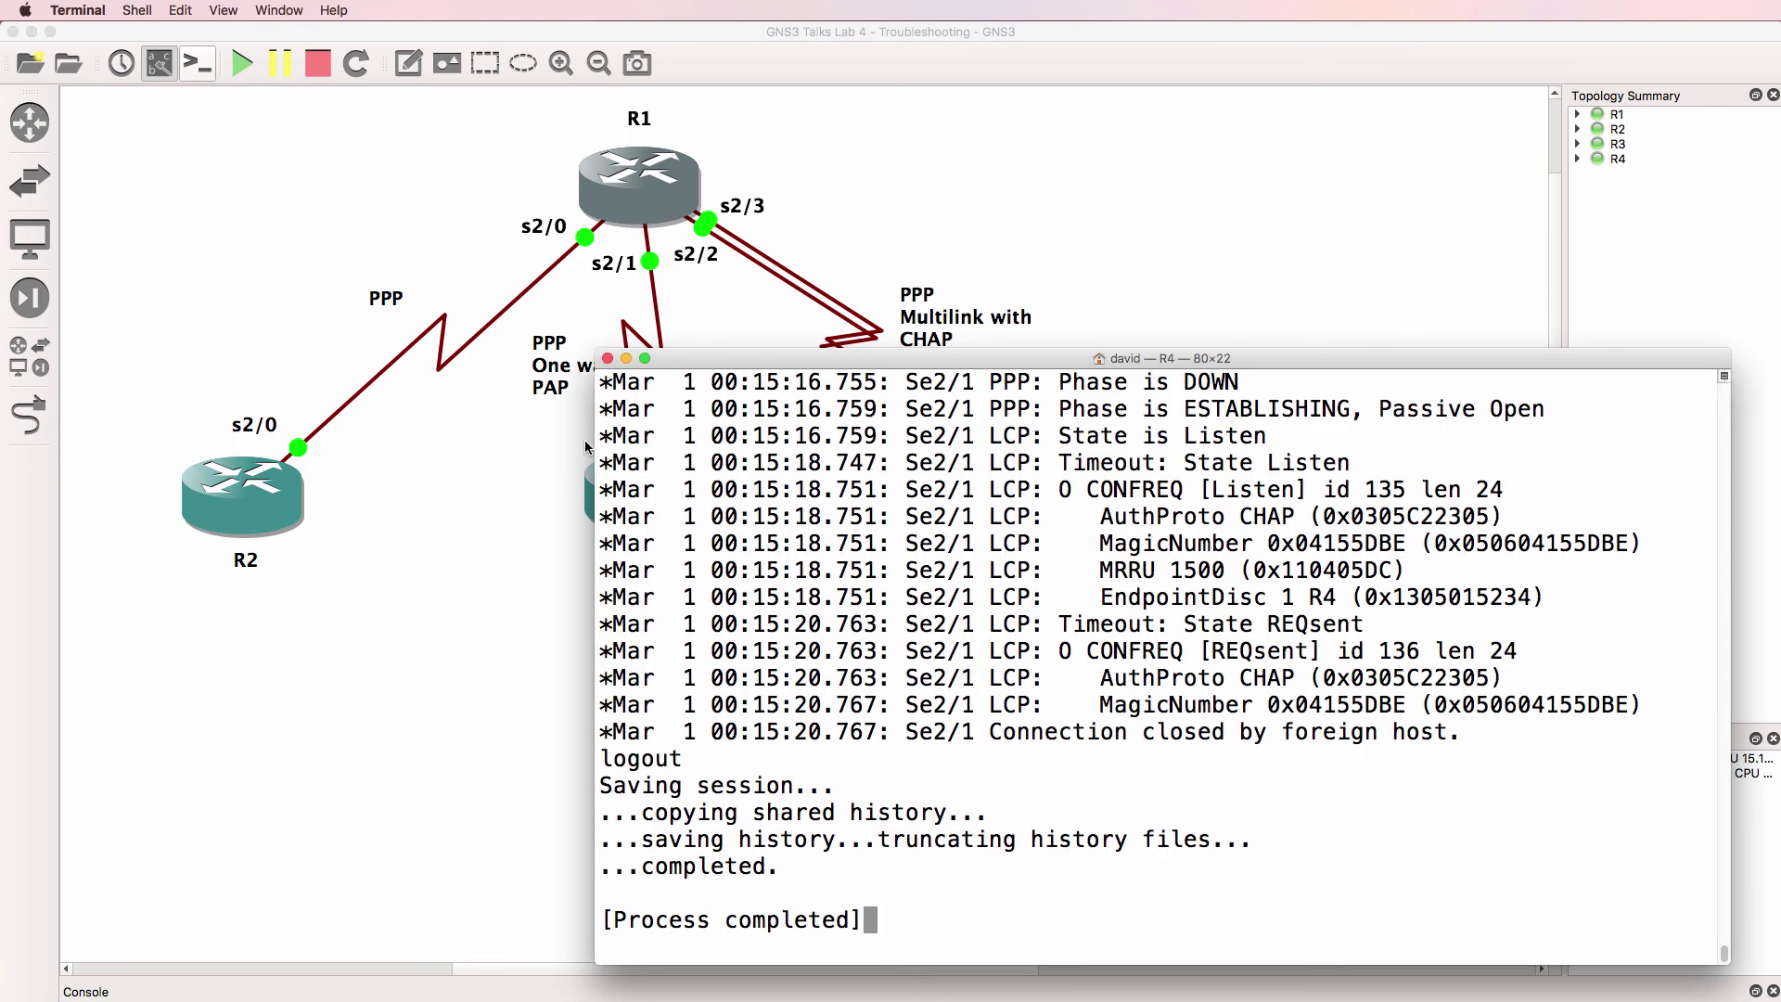
click(607, 358)
key(super+w)
click(1196, 225)
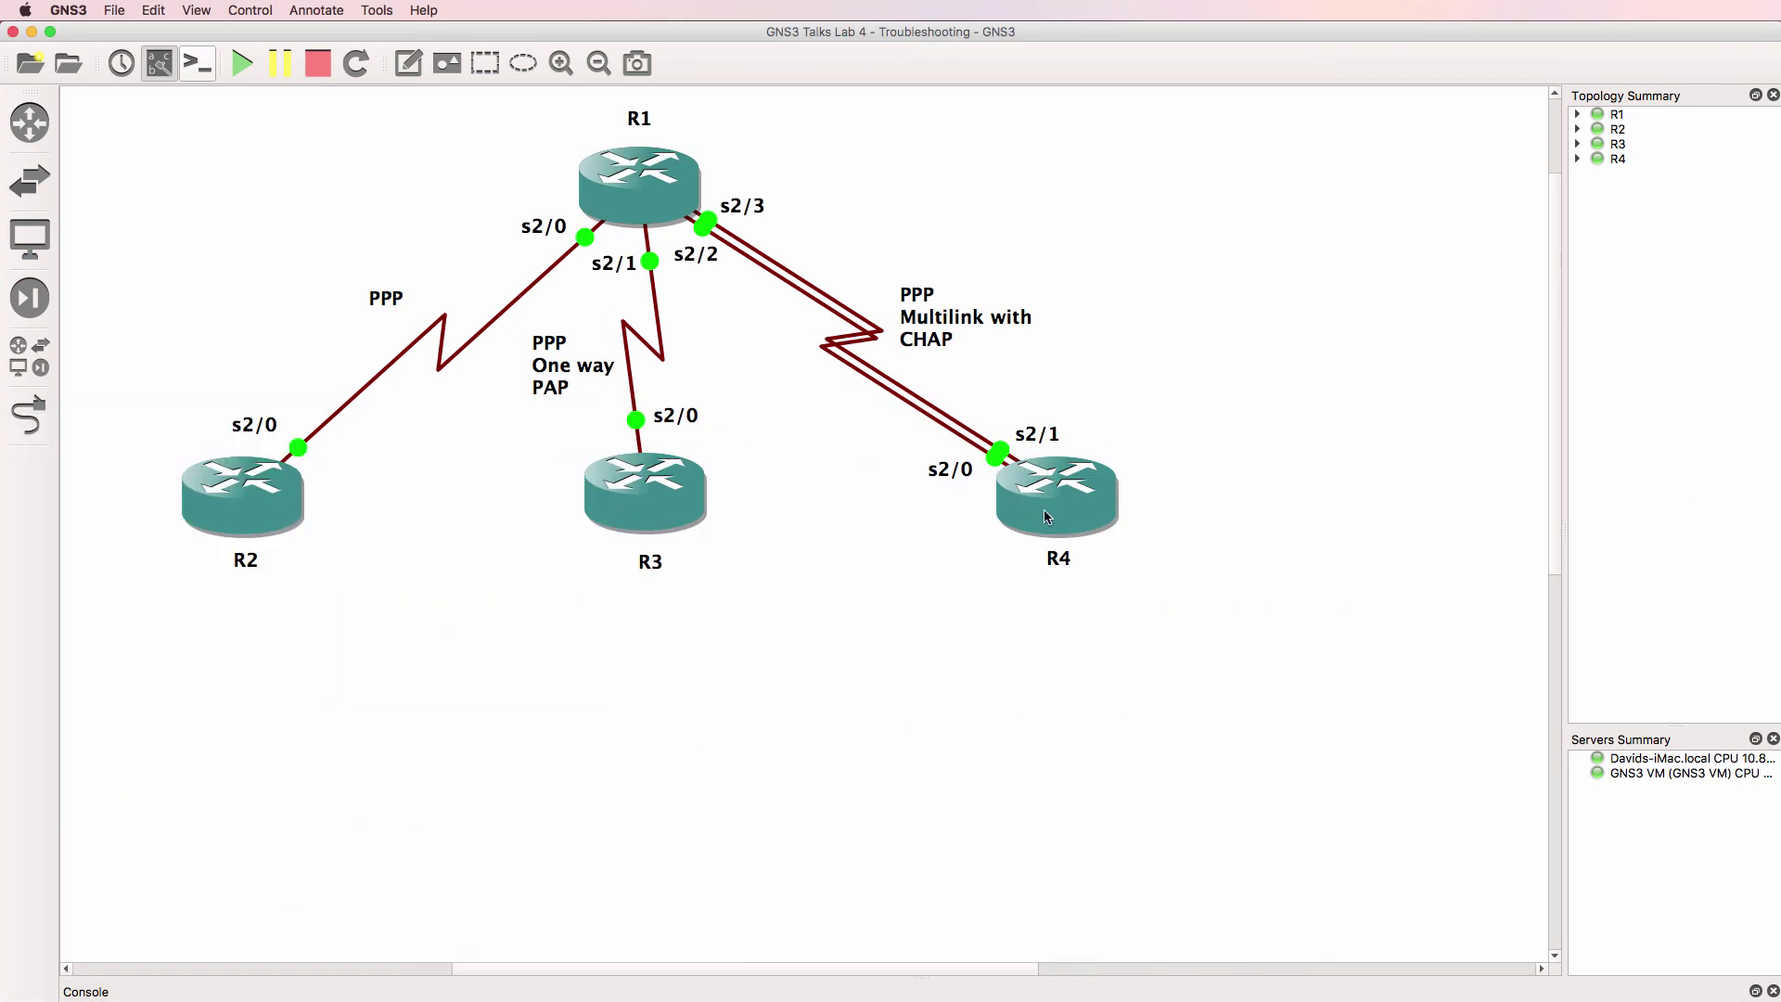
Step: Open new console sessions to R4 and R1 and arrange their windows side by side
right_click(1047, 512)
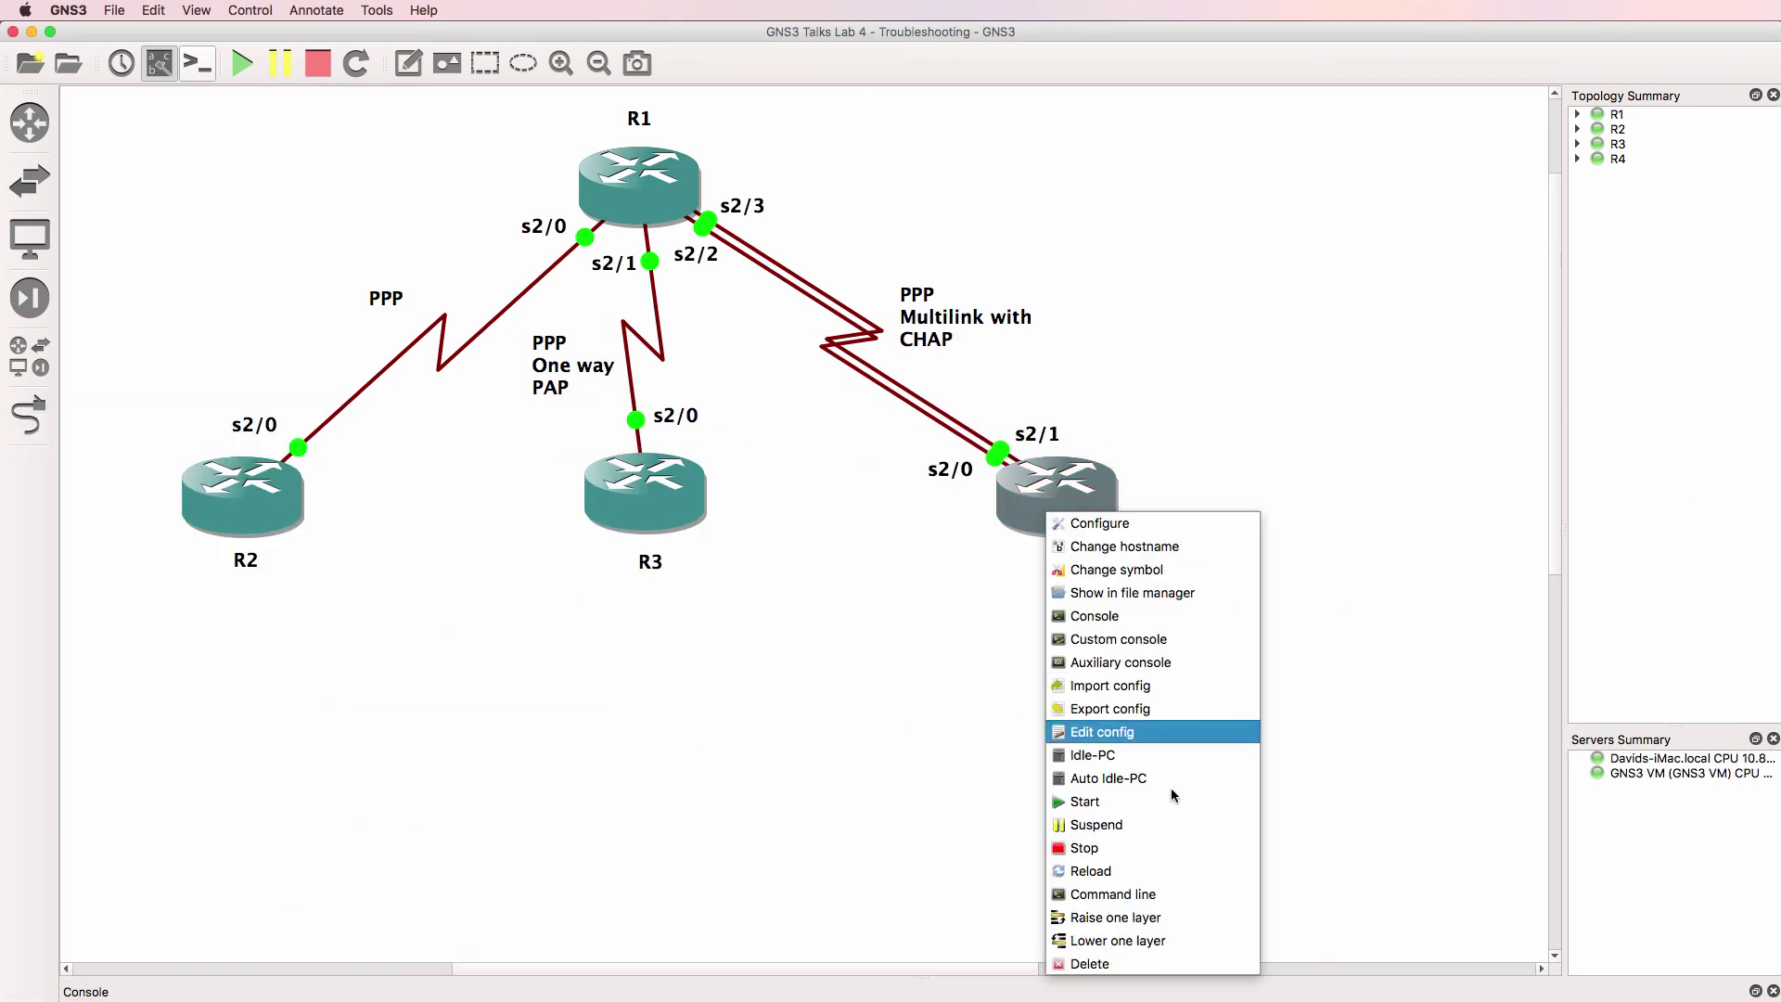
click(1137, 625)
drag(872, 350, 233, 329)
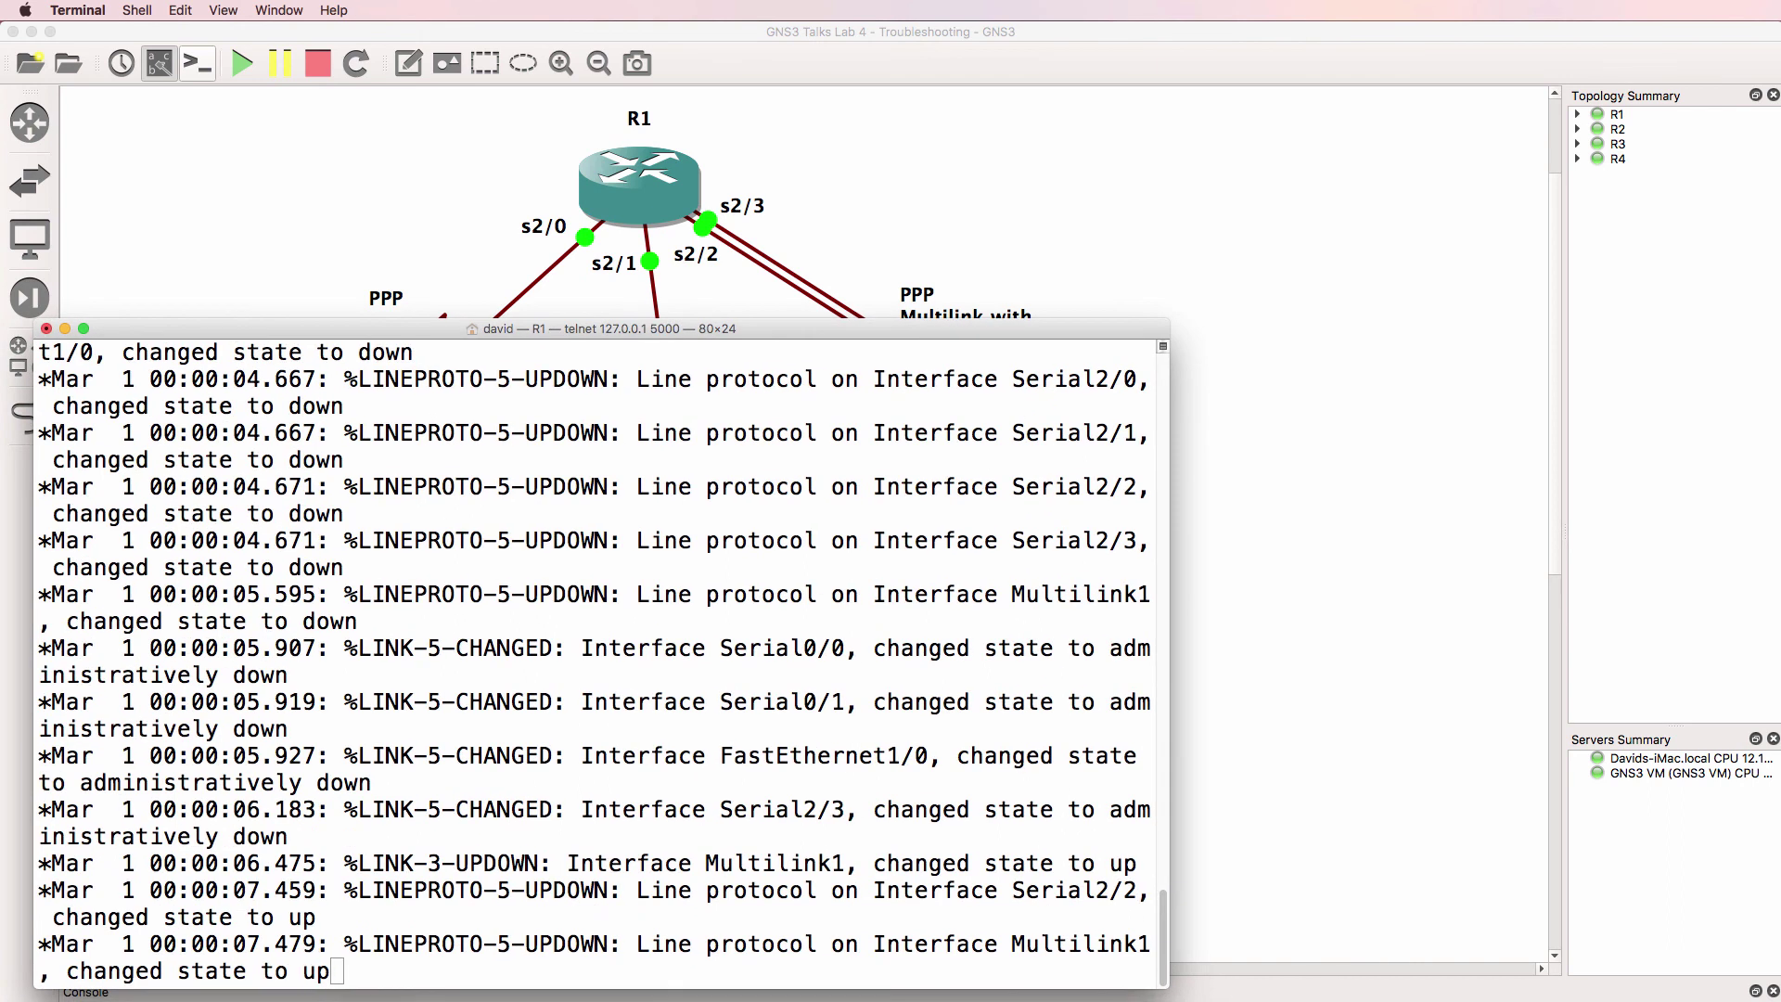
drag(1039, 376, 896, 318)
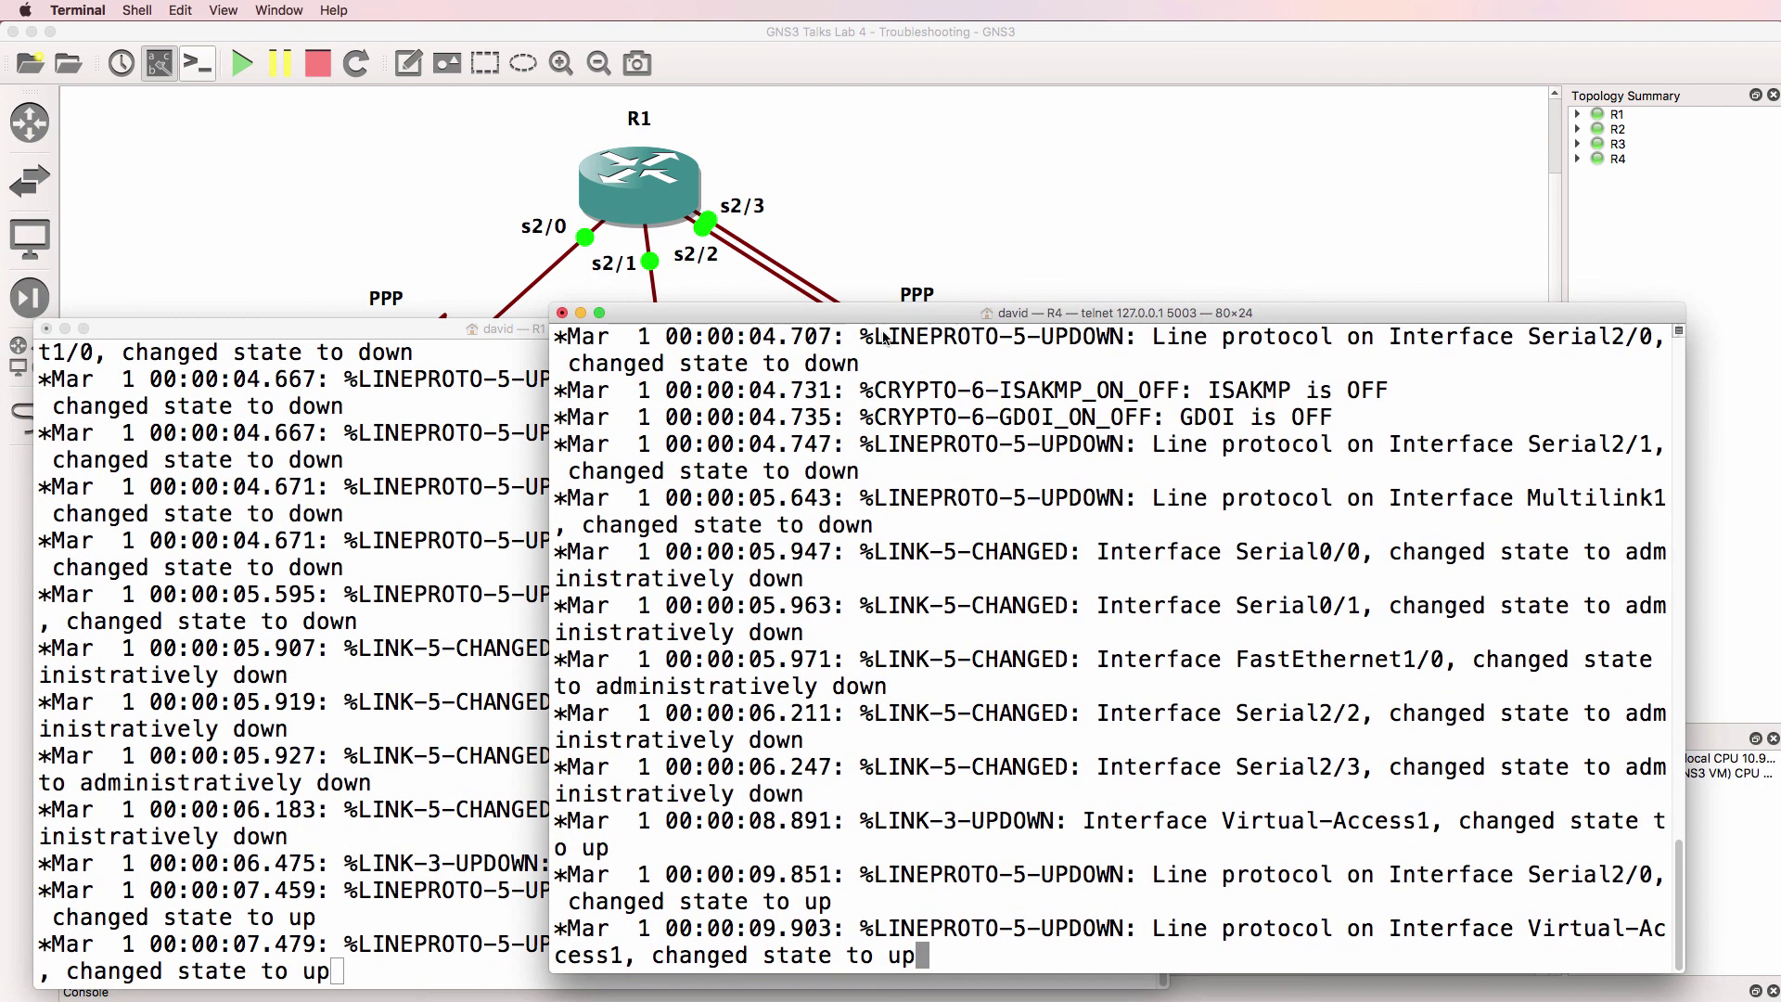
Step: Display R1's interface status summary with sh ip int brief
click(300, 566)
key(Return)
key(Return)
key(Return)
key(Return)
key(Return)
key(Return)
key(Return)
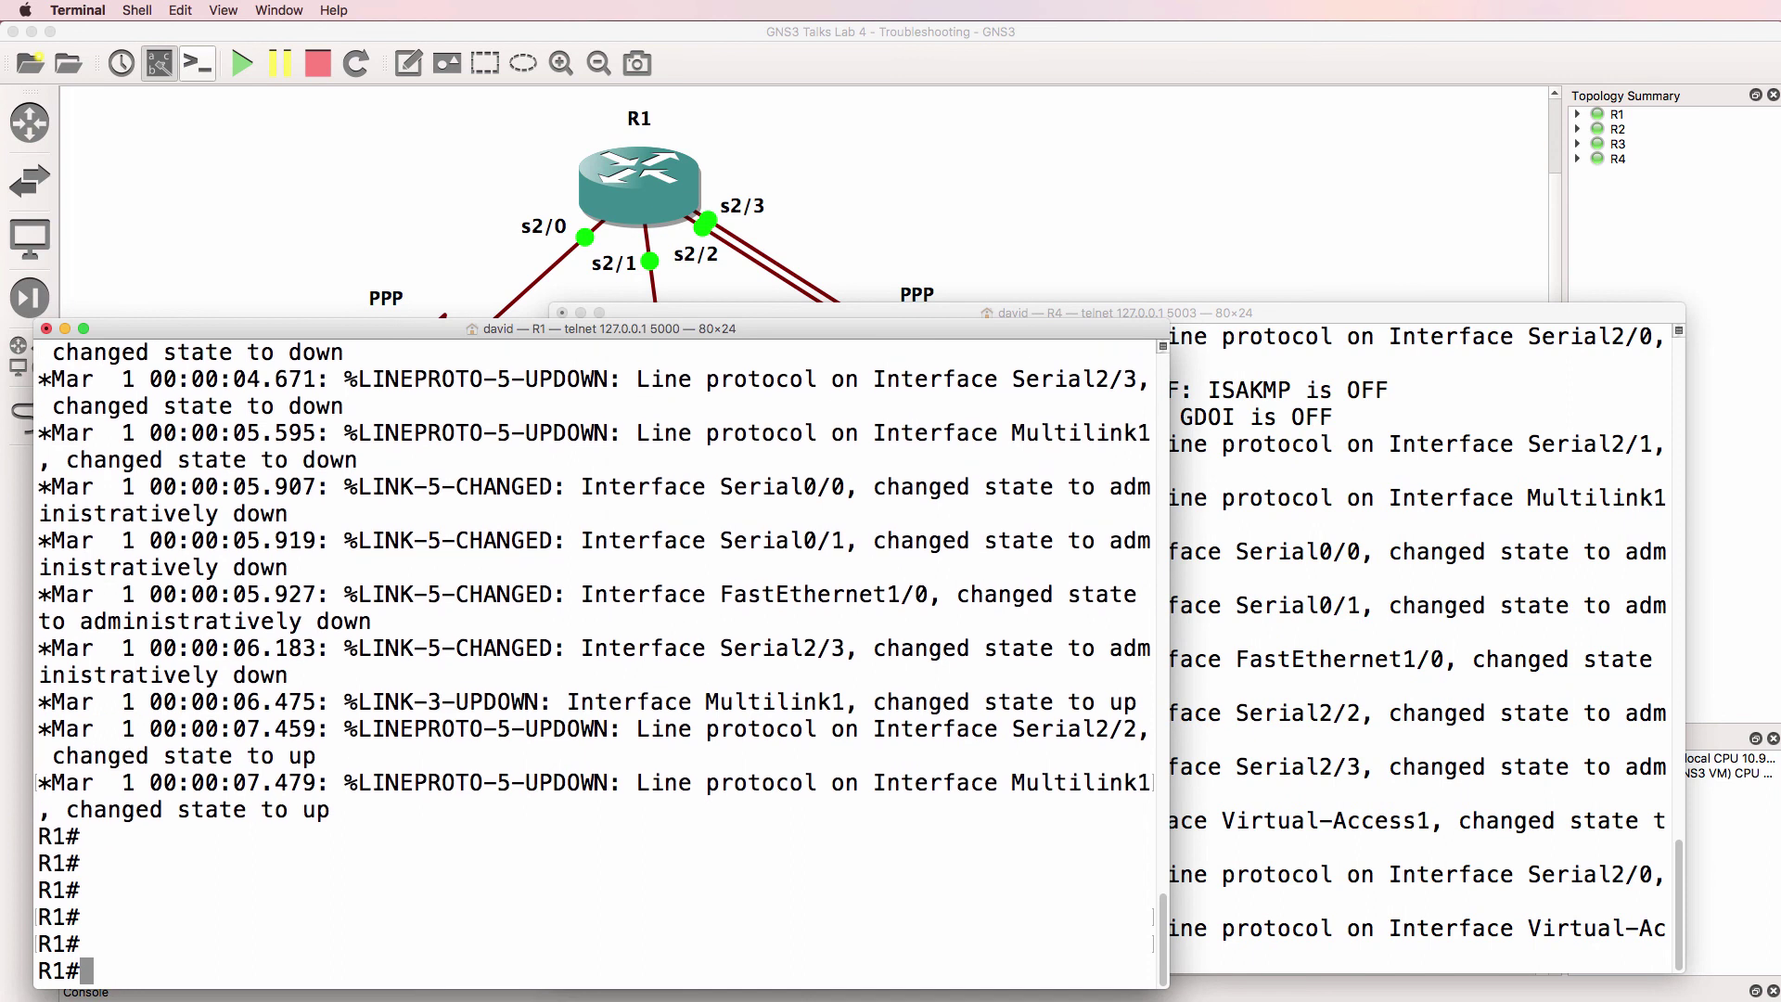
text(dh)
key(BackSpace)
key(BackSpace)
text(sh ip int brief)
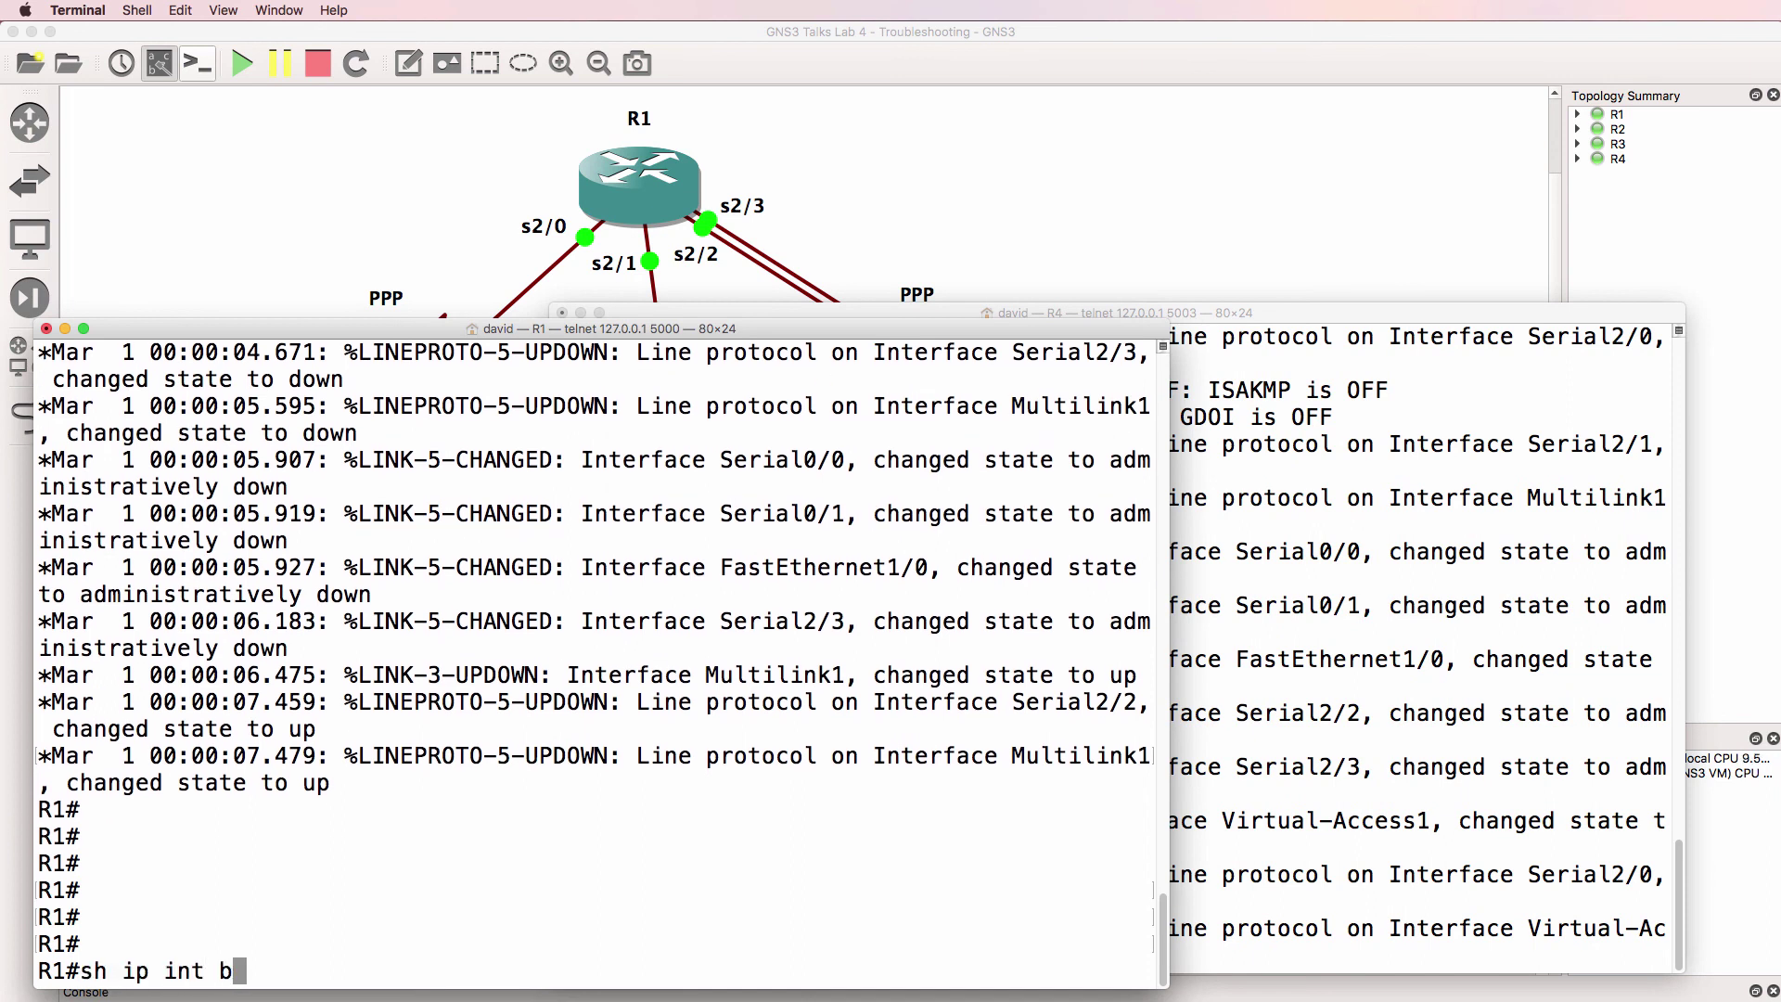
key(Return)
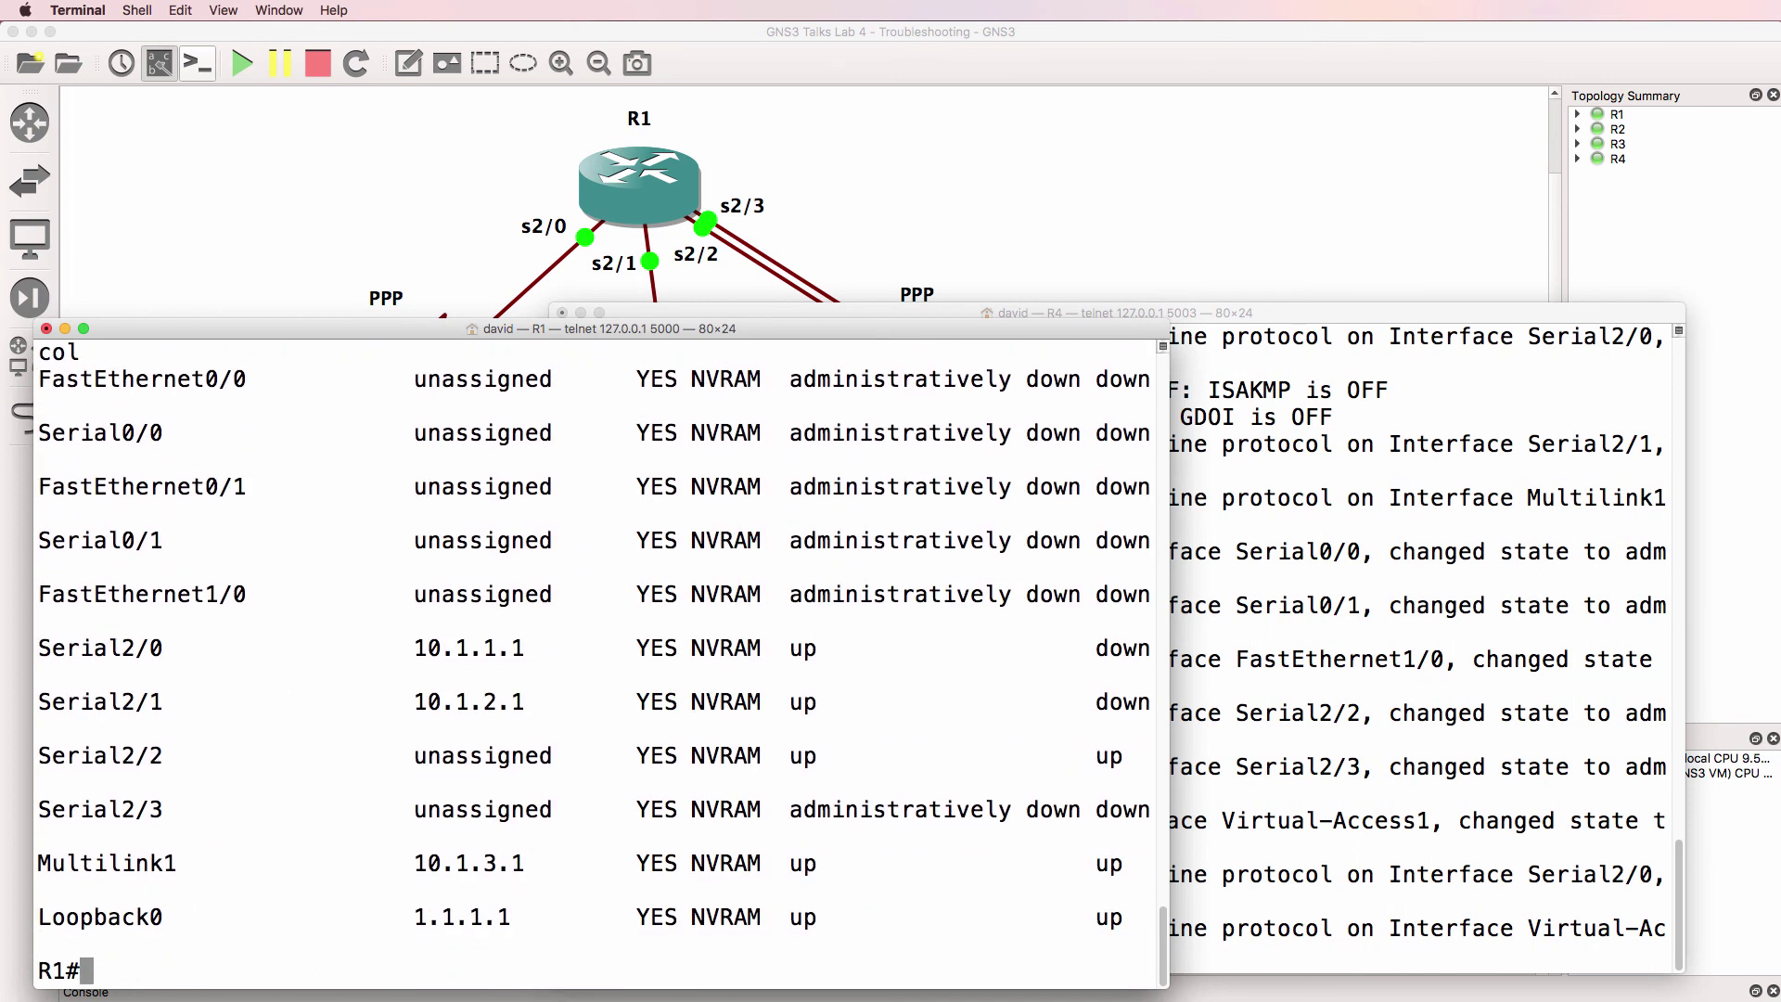
Step: Enable interface Serial2/3 on R1 with no shut and leave configuration mode
text(conf t)
key(Return)
text(int s2/3)
key(Return)
text(no shut)
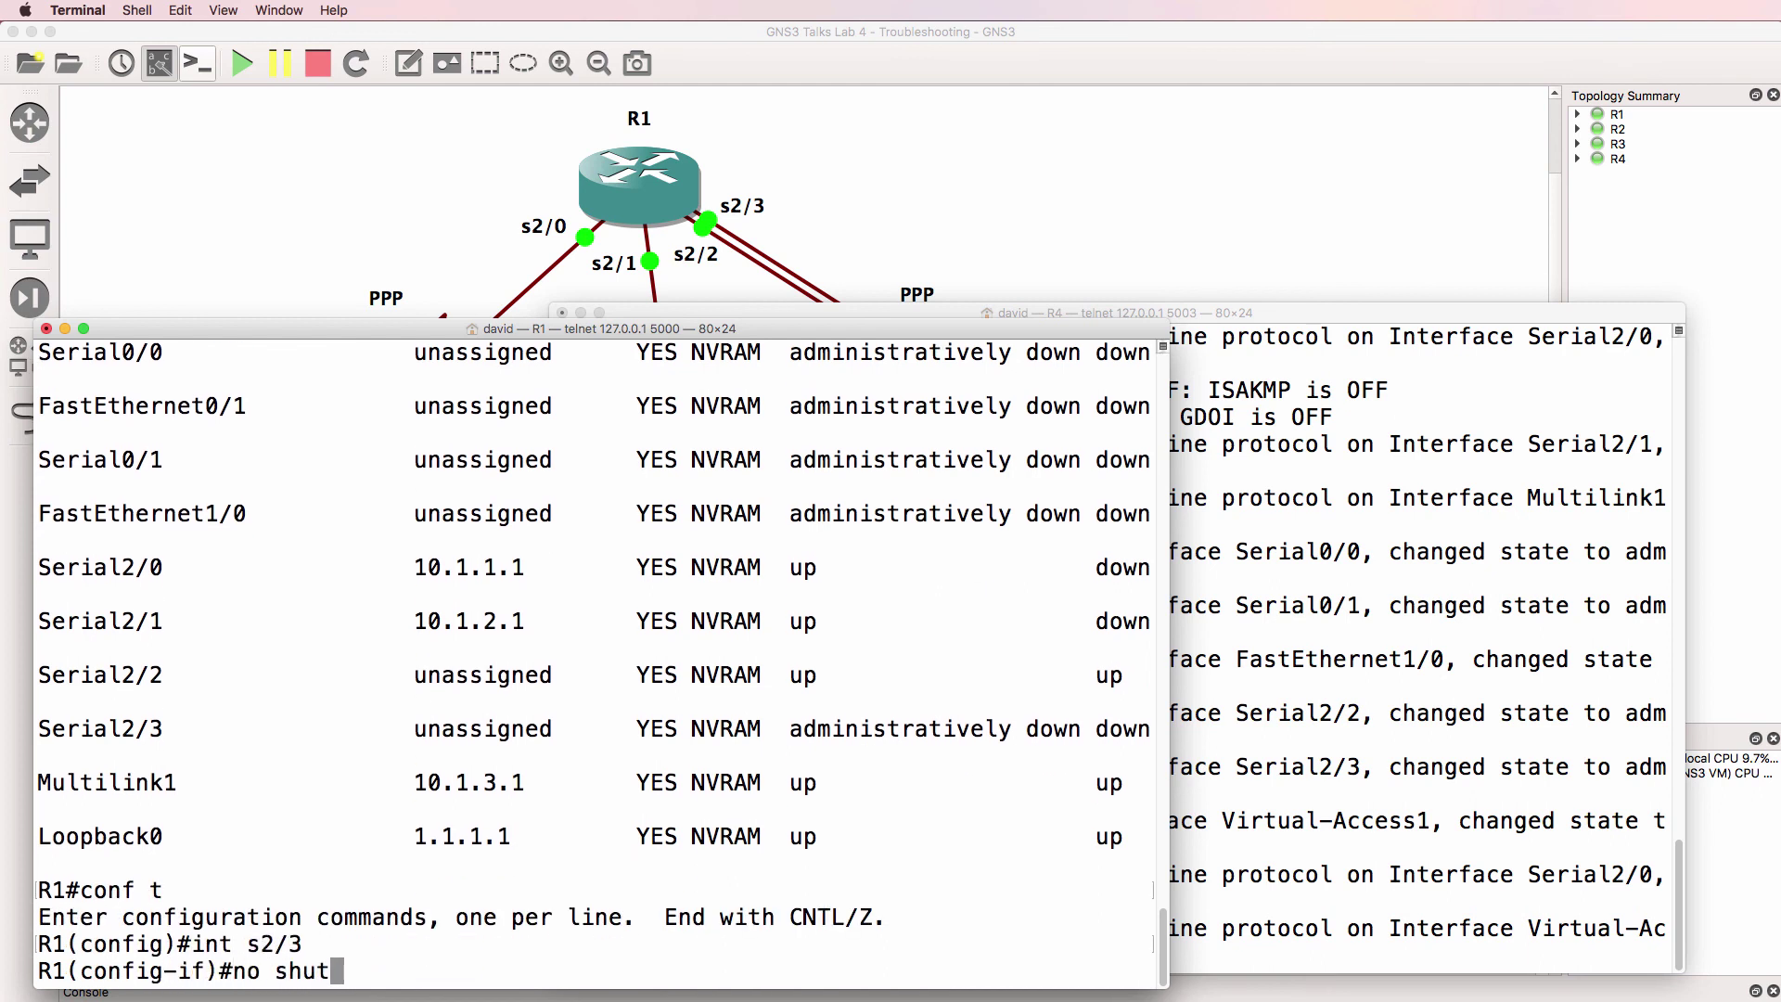
key(Return)
text(end)
key(Return)
Step: Display the PPP multilink status on R1 and check the Se2/3 member link
text(sh ppp mu)
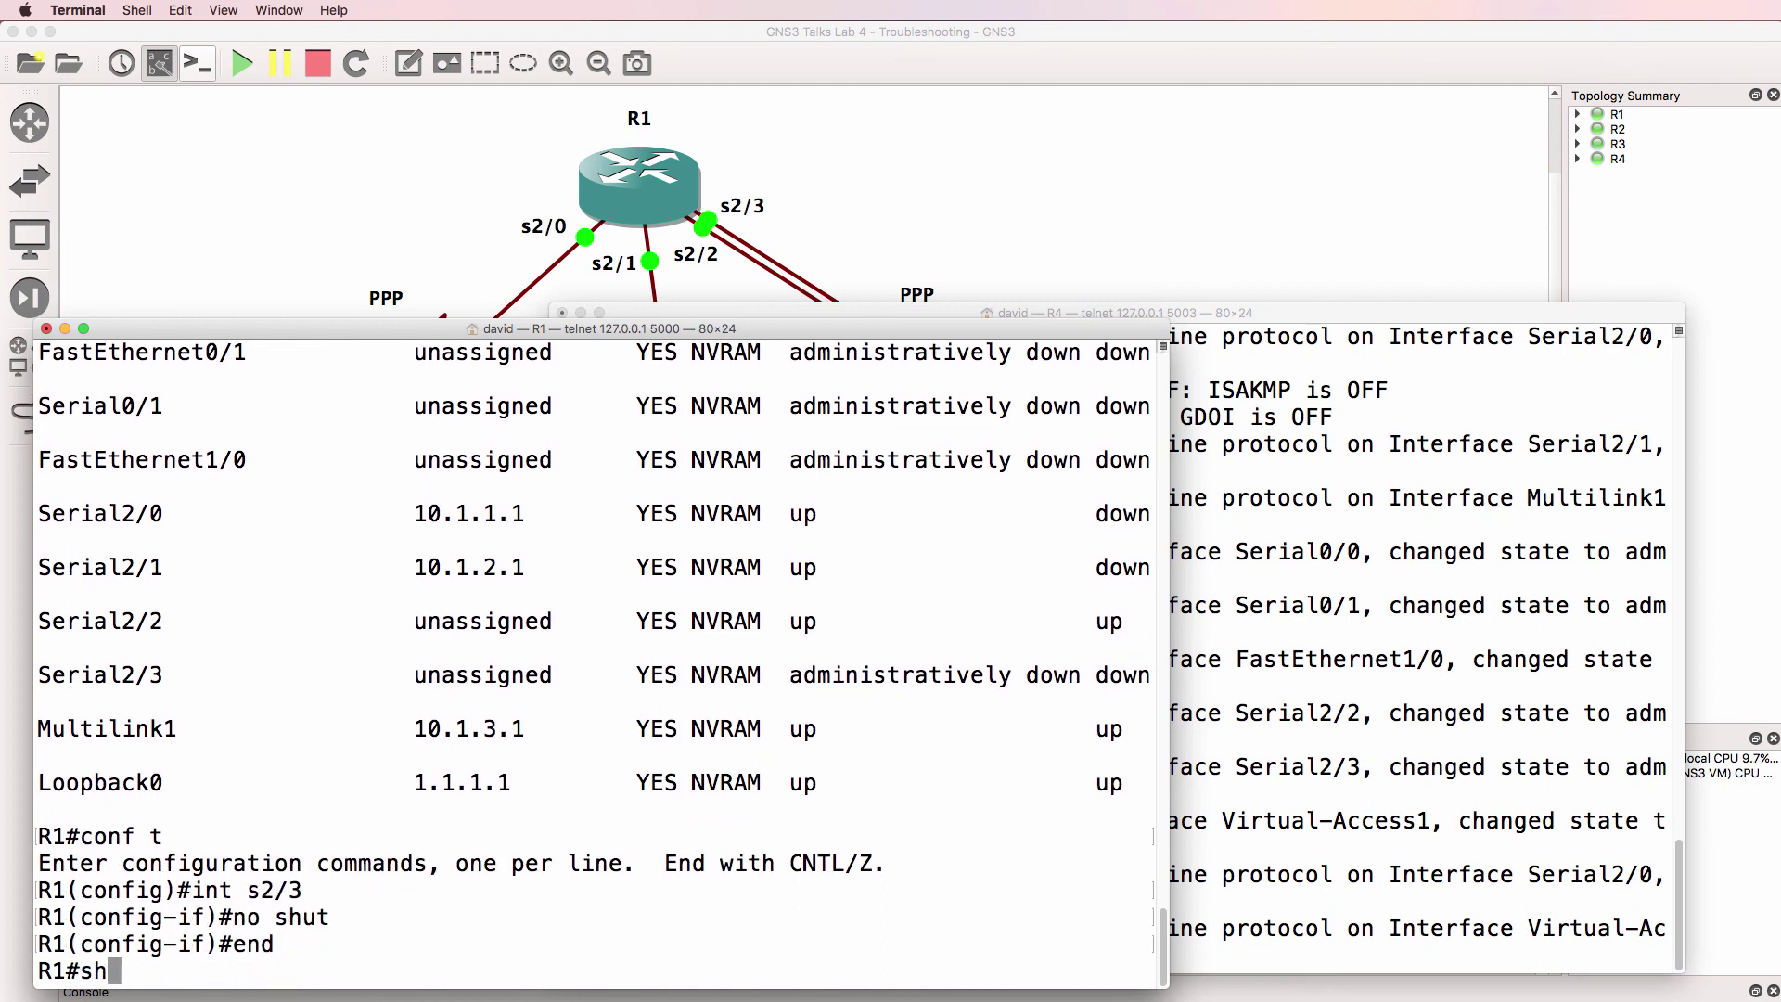
key(Tab)
key(Return)
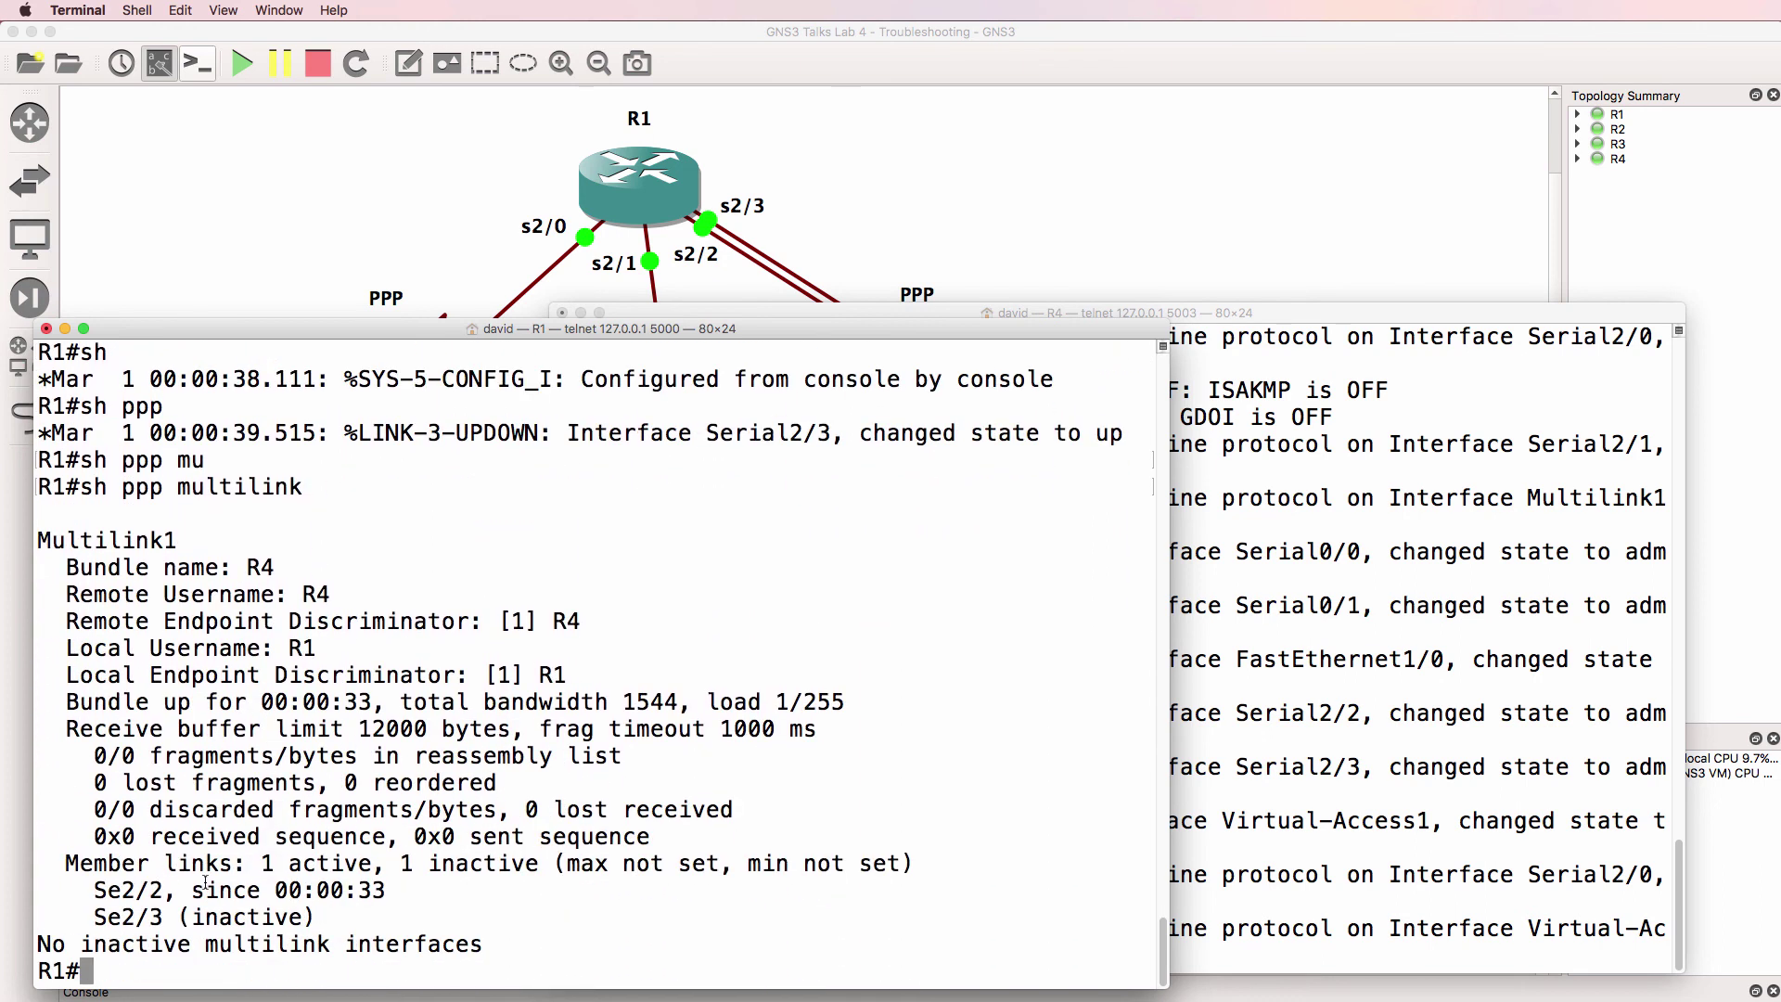
drag(317, 921, 97, 914)
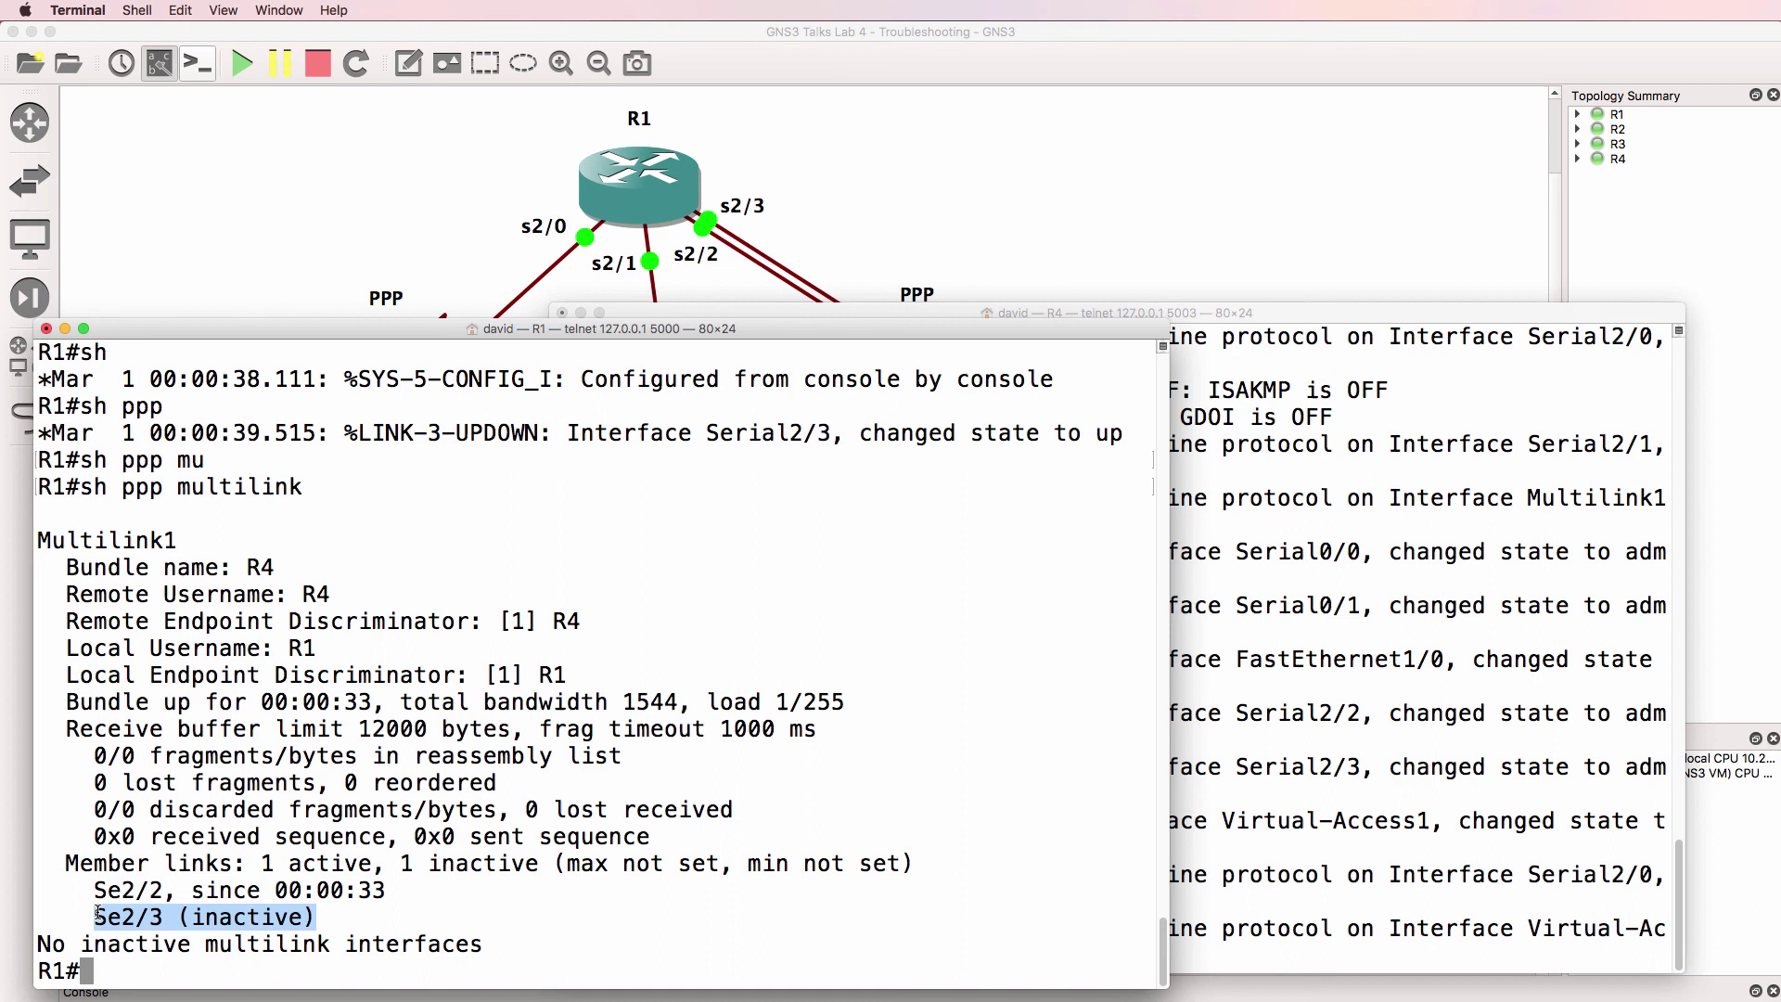
Step: Display the PPP multilink status on R4 with sh ppp multilink
click(1297, 608)
key(Return)
key(Return)
text(sh ip)
key(BackSpace)
key(BackSpace)
key(BackSpace)
text(pp)
key(BackSpace)
text(p mu)
key(Tab)
key(Return)
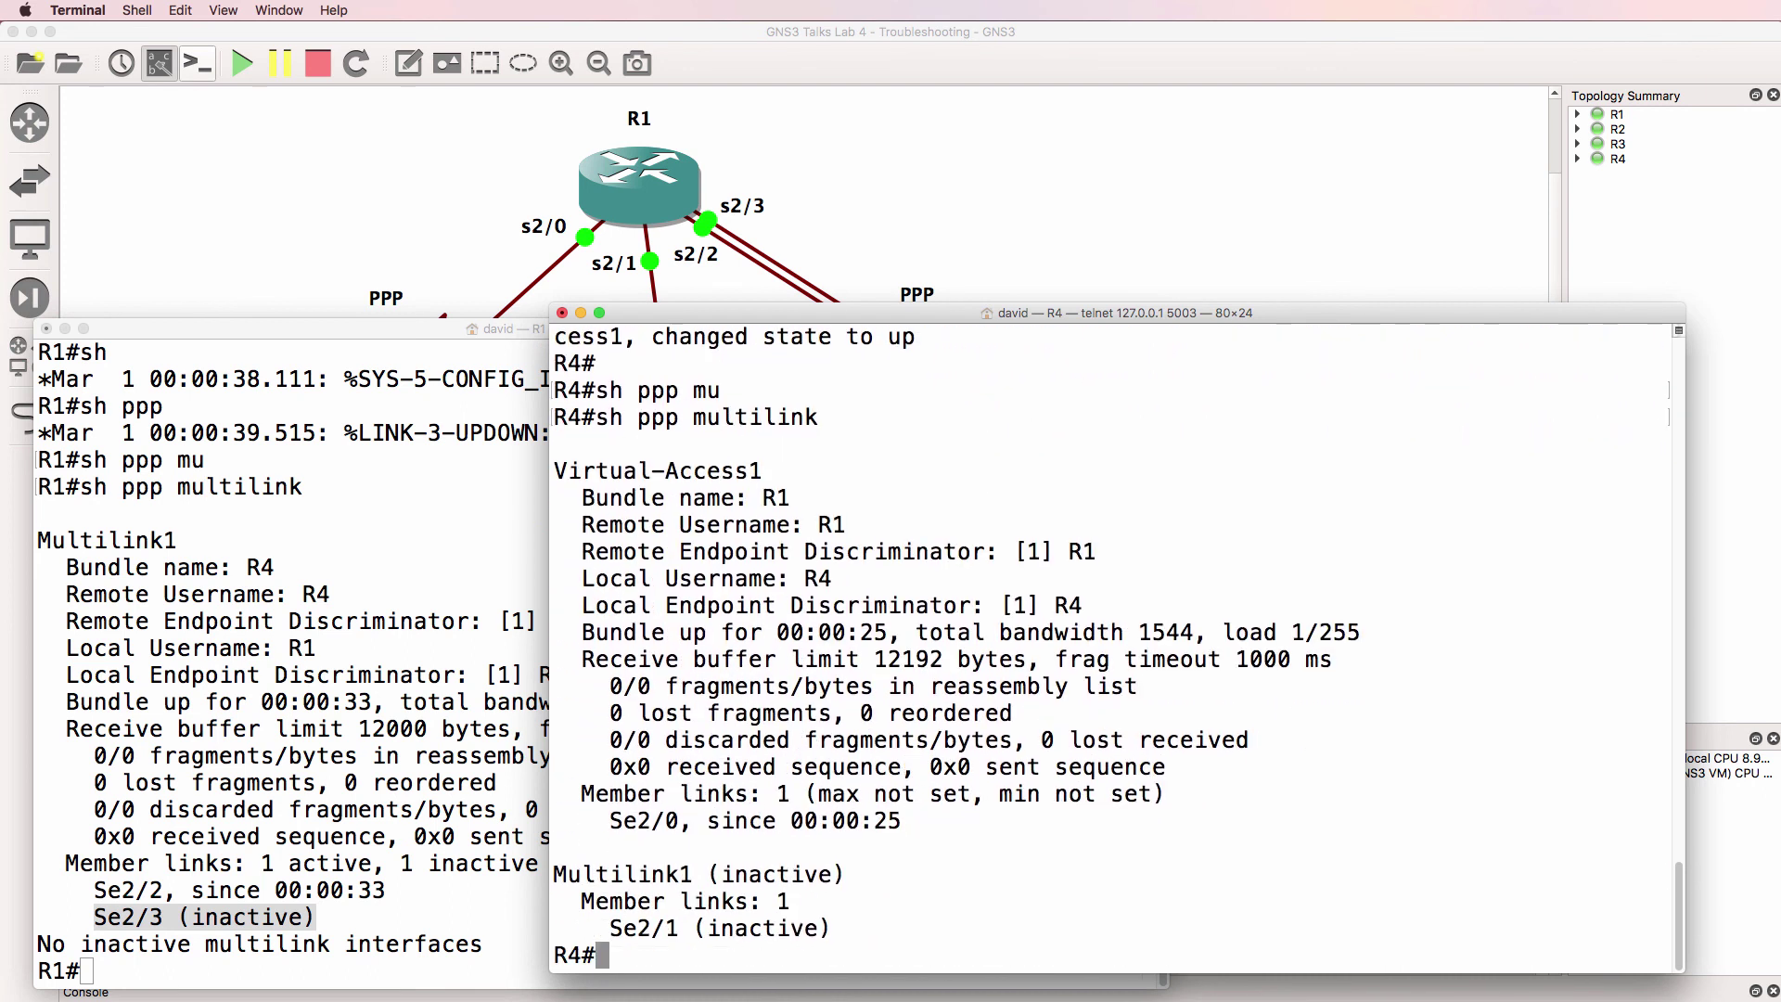
Step: Display the running configuration of interface Multilink1 on R1
click(353, 845)
text(sh run int m)
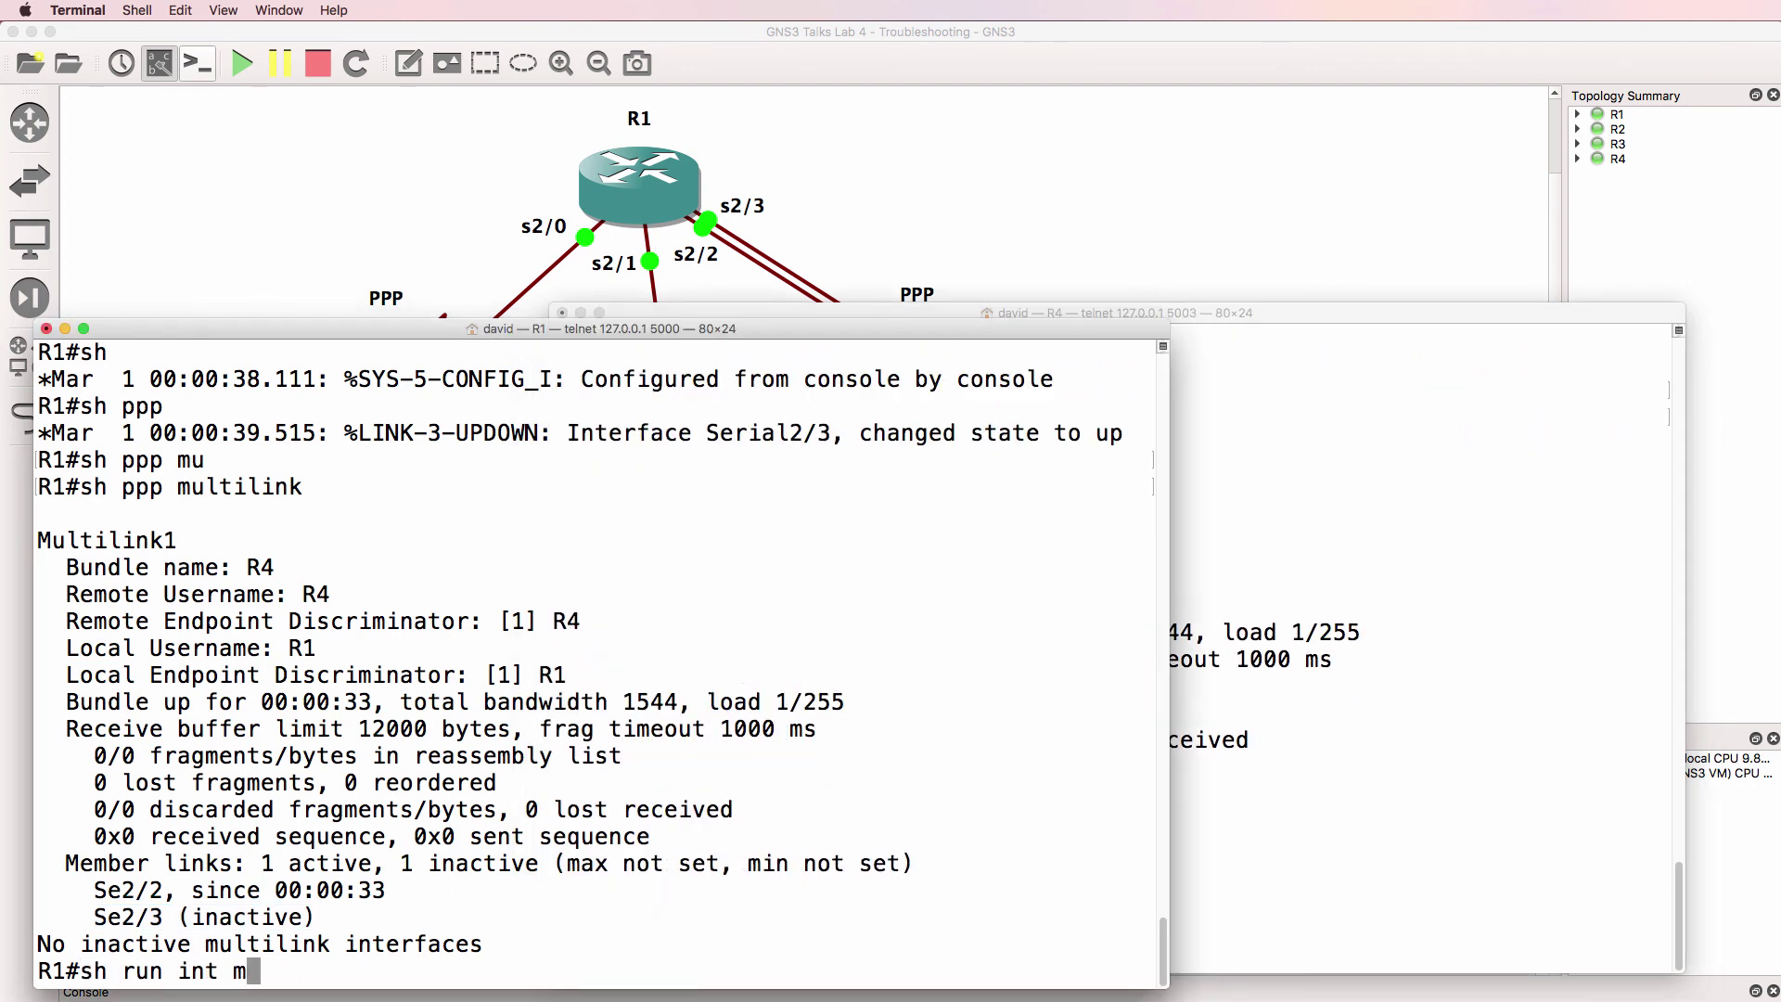
text(ult 1)
key(Return)
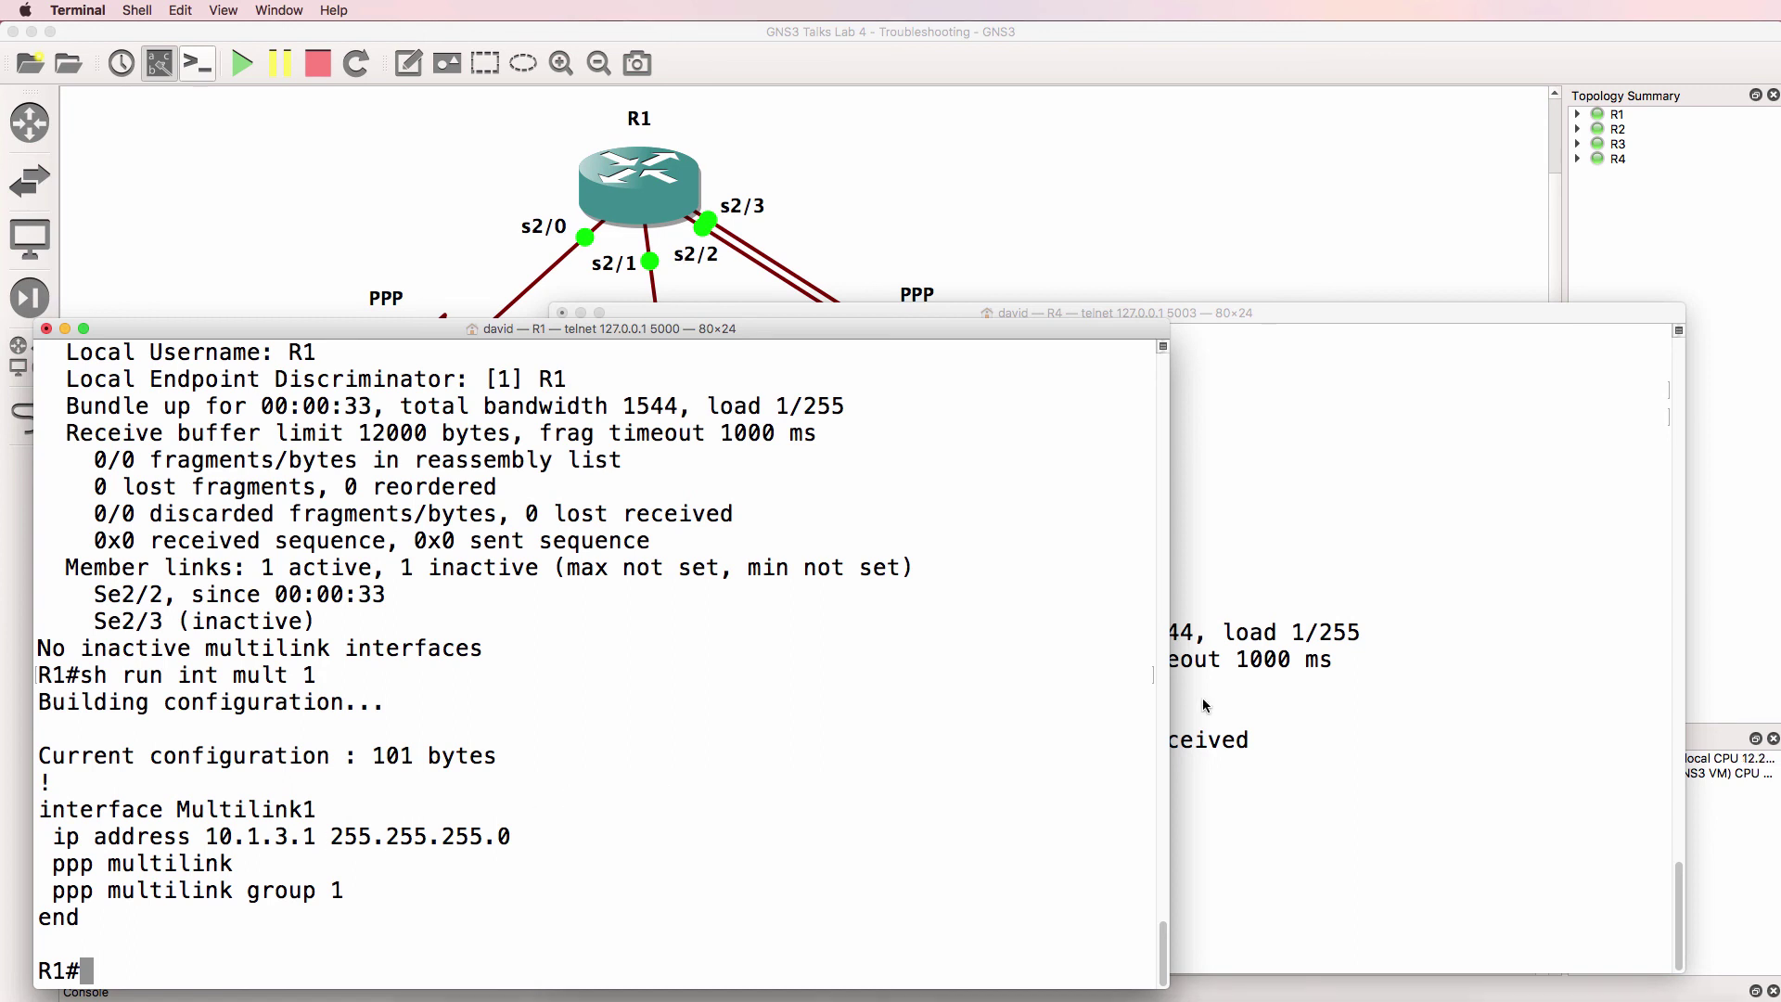
Step: Display the running configuration of interface Multilink1 on R4 for comparison with R1
click(1289, 702)
text(sh run int mu)
key(Tab)
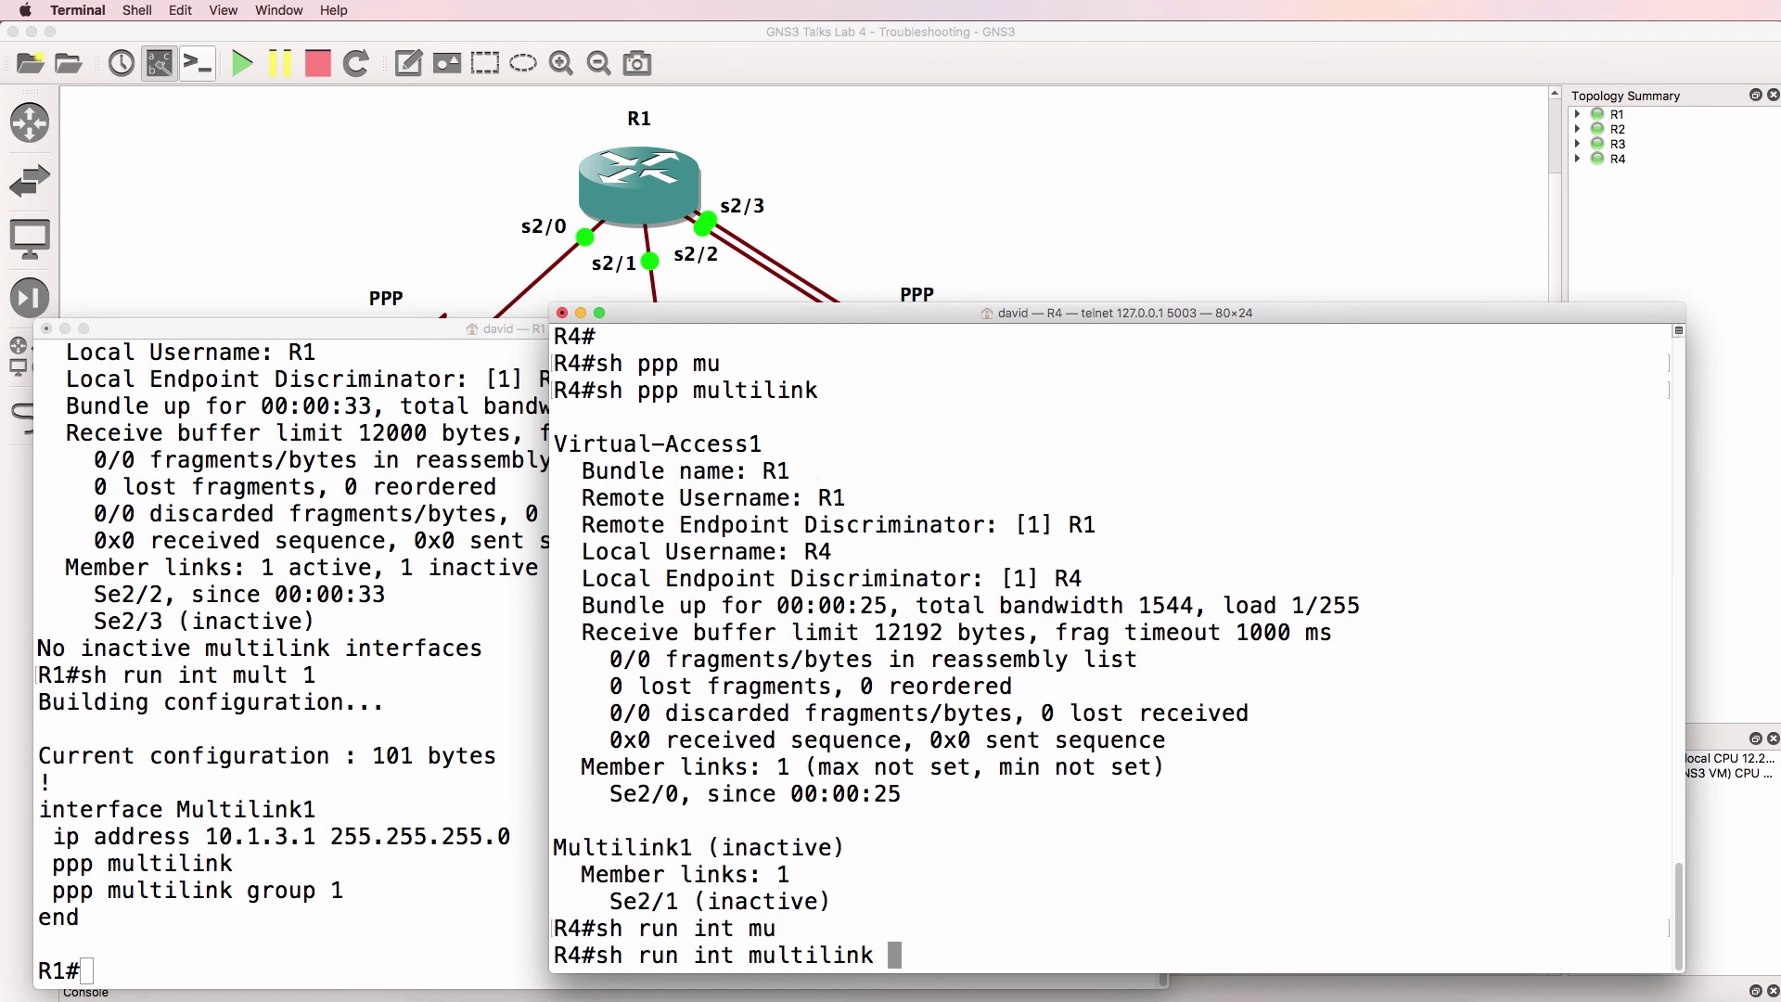
text(1)
key(Return)
Step: Set the IP address of R4's Multilink1 interface to 10.1.3.2 255.255.255.0 and leave configuration mode
text(conf t)
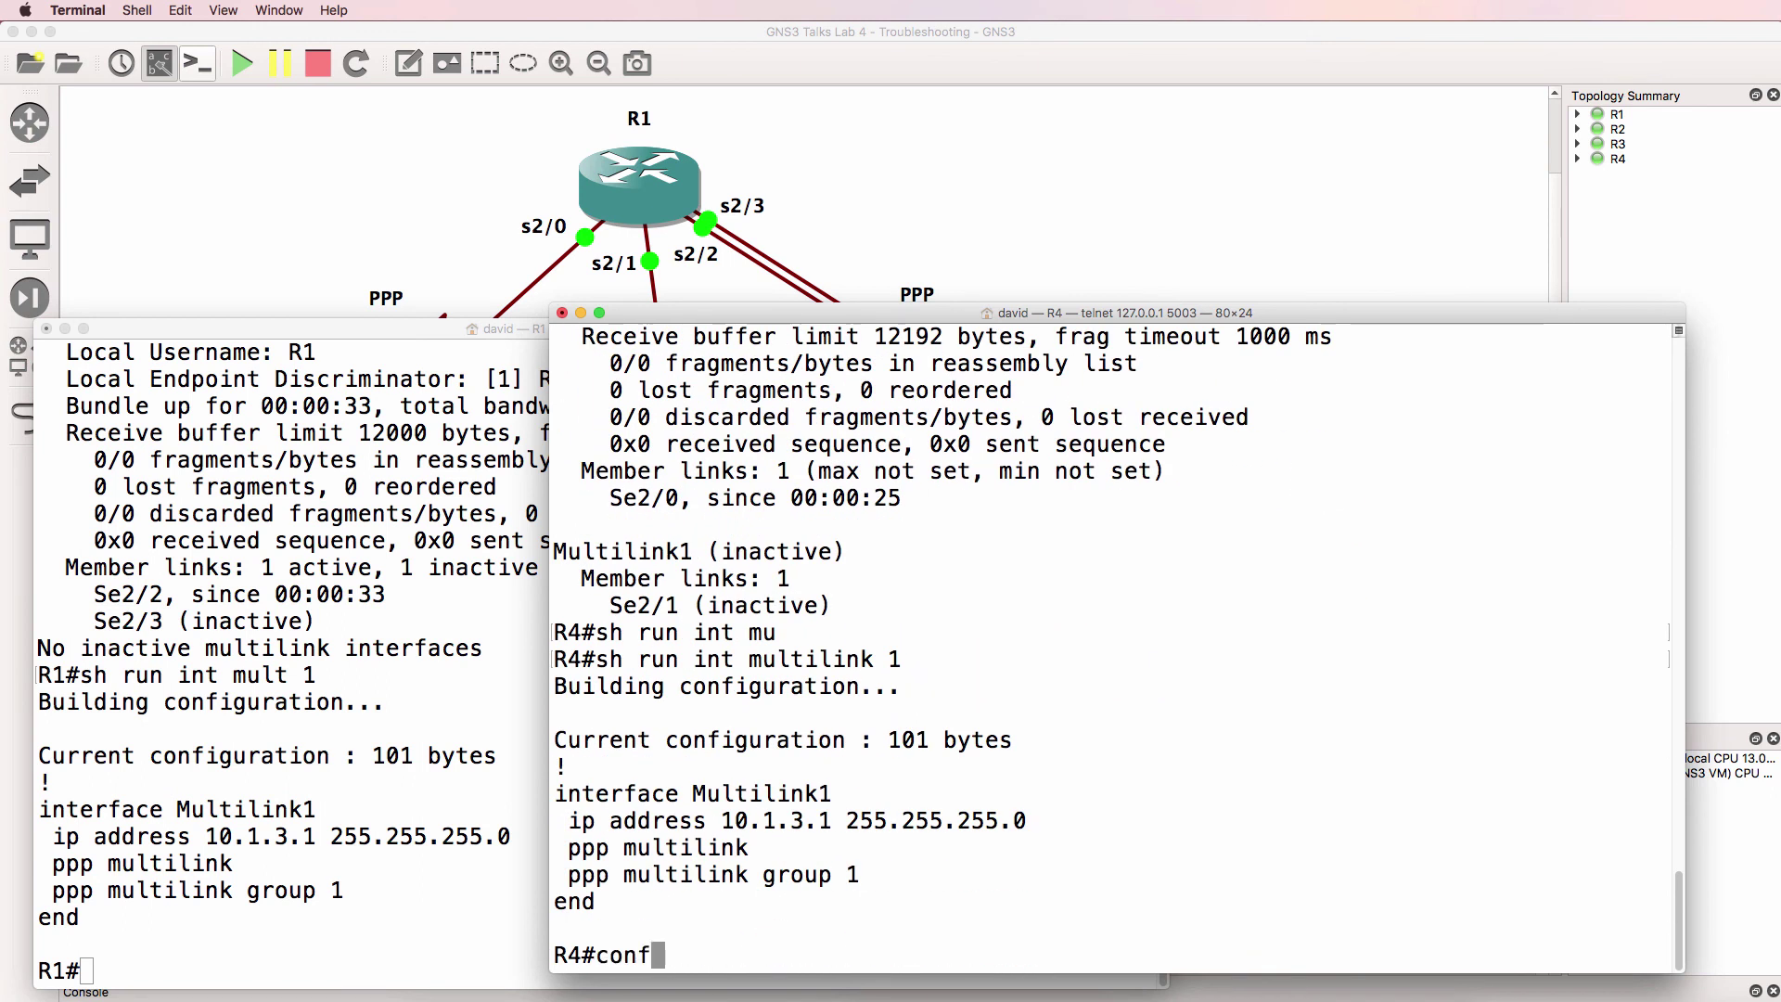
key(Return)
text(int multilink)
key(Tab)
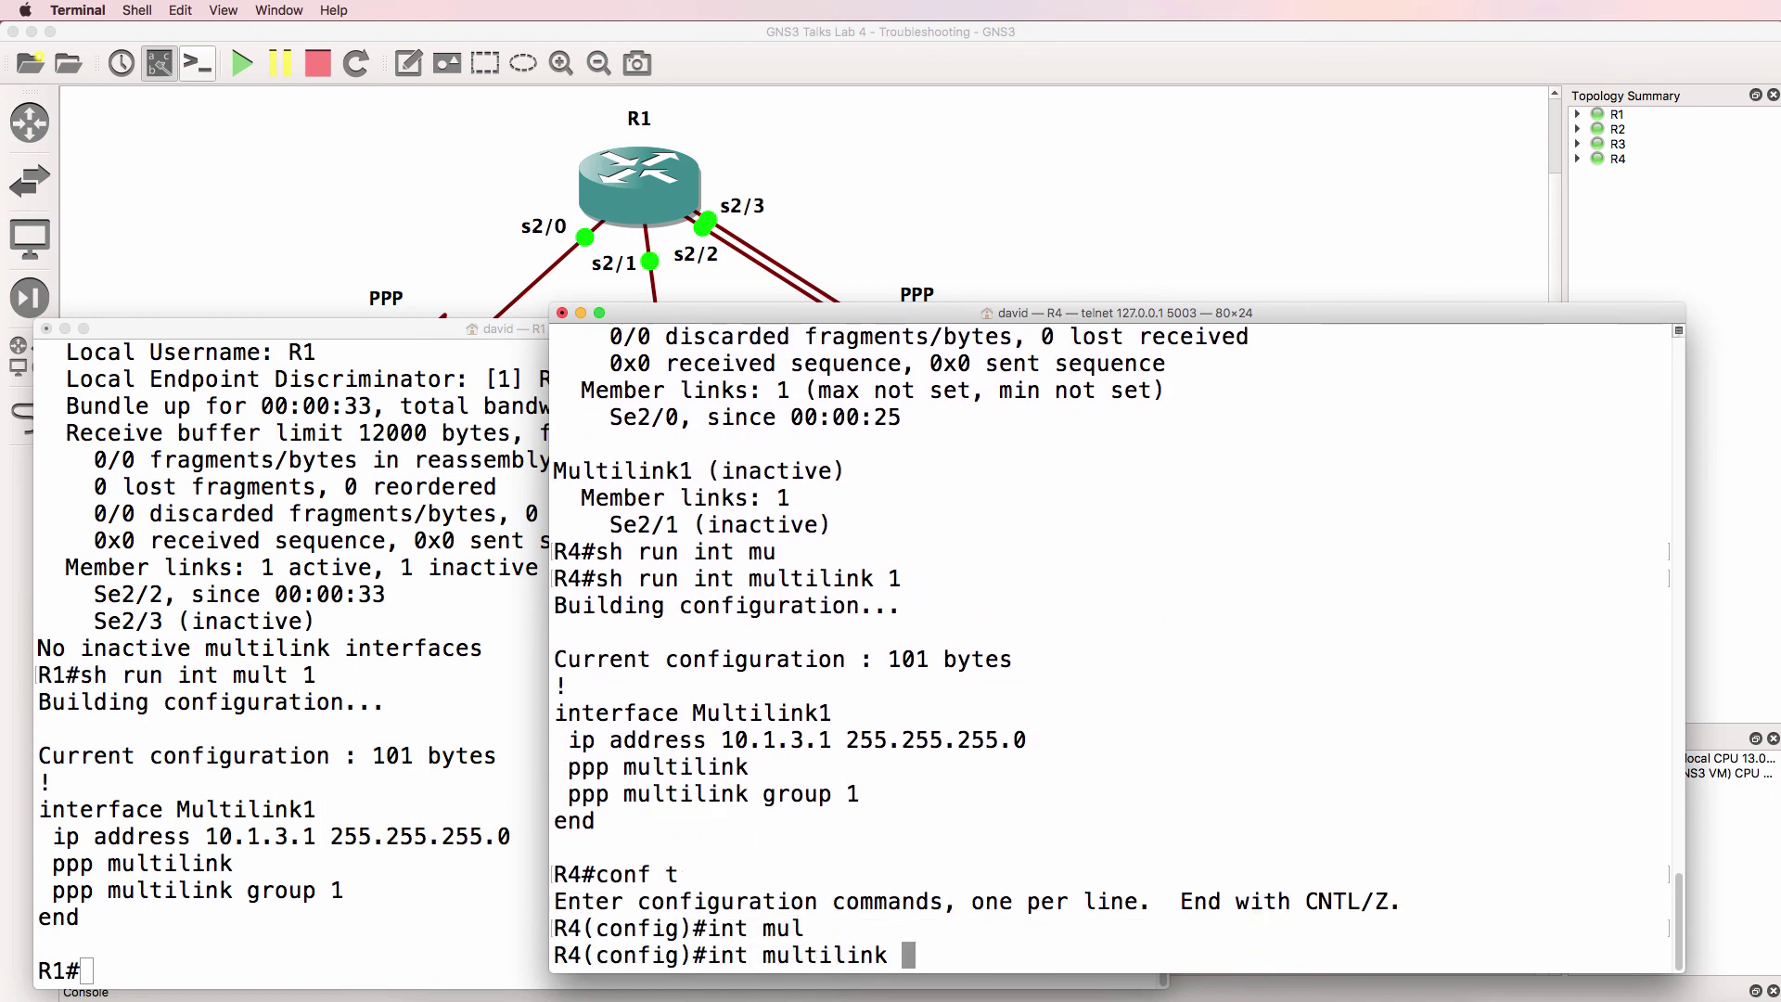
text(1)
key(Return)
text(ip add)
key(Tab)
text(10)
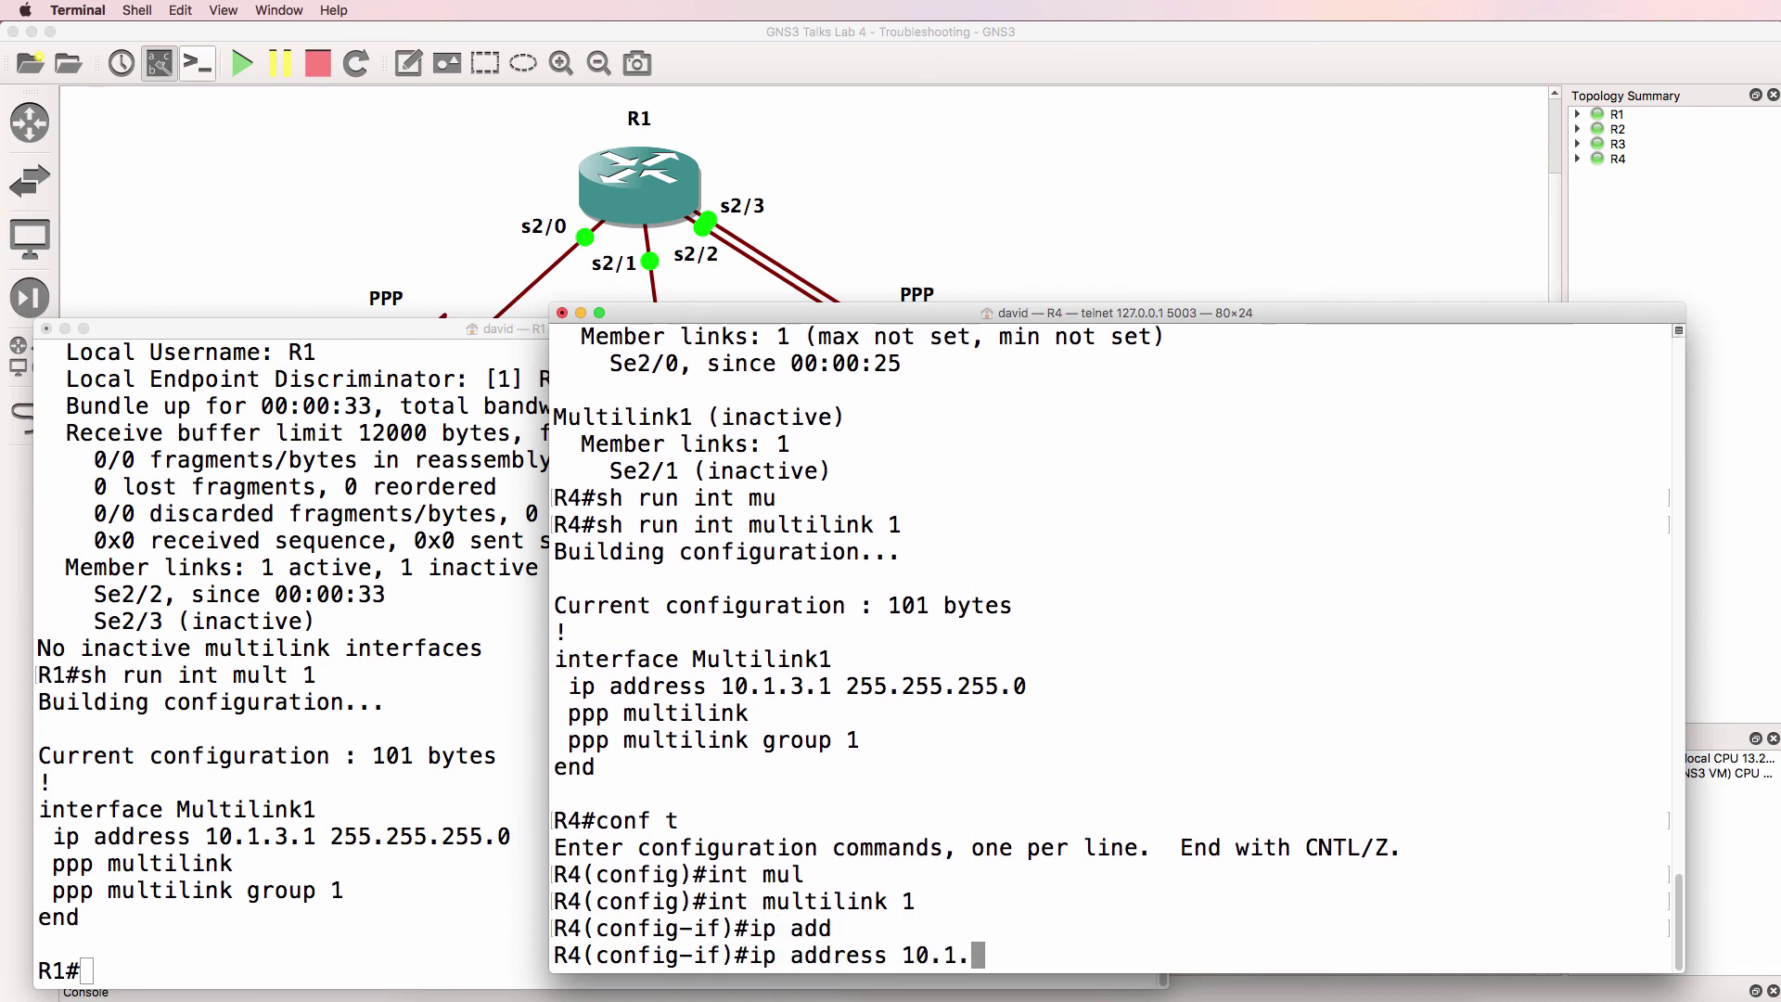
text(.1.3.2 255.255.255.0)
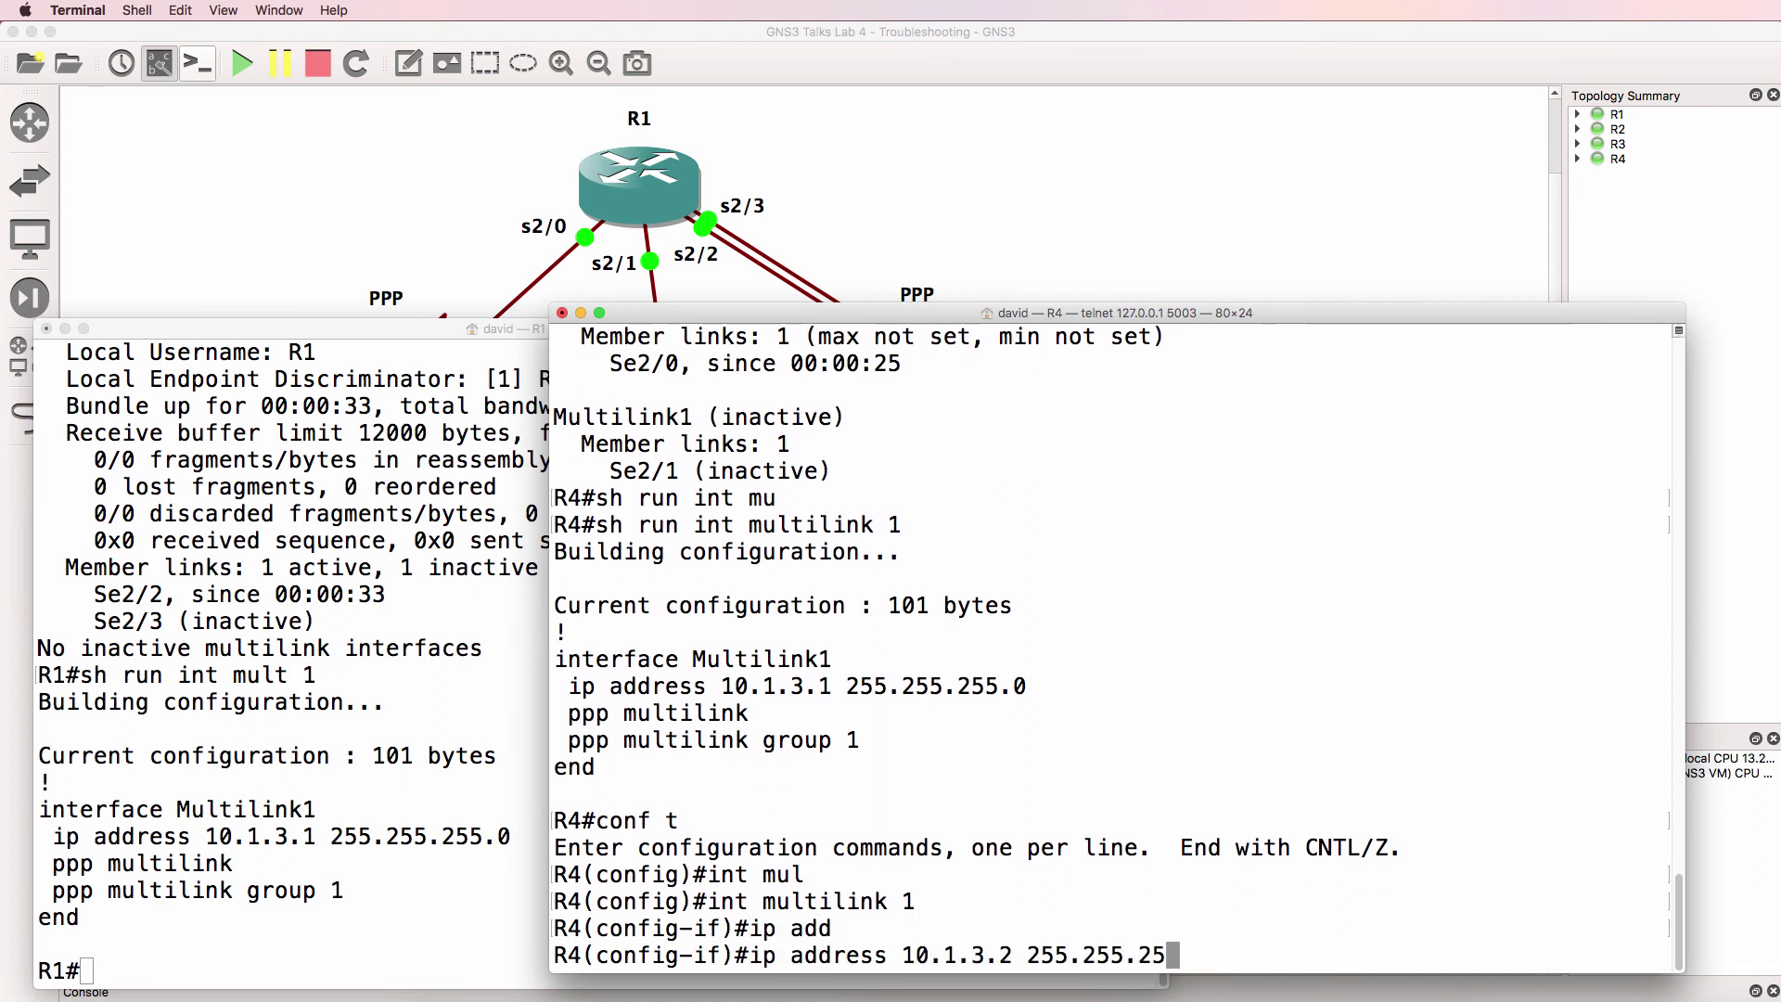
key(Return)
text(end)
key(Return)
Step: Check the new IP address in the running configuration of R4's Multilink1 interface
text(sh run int mu)
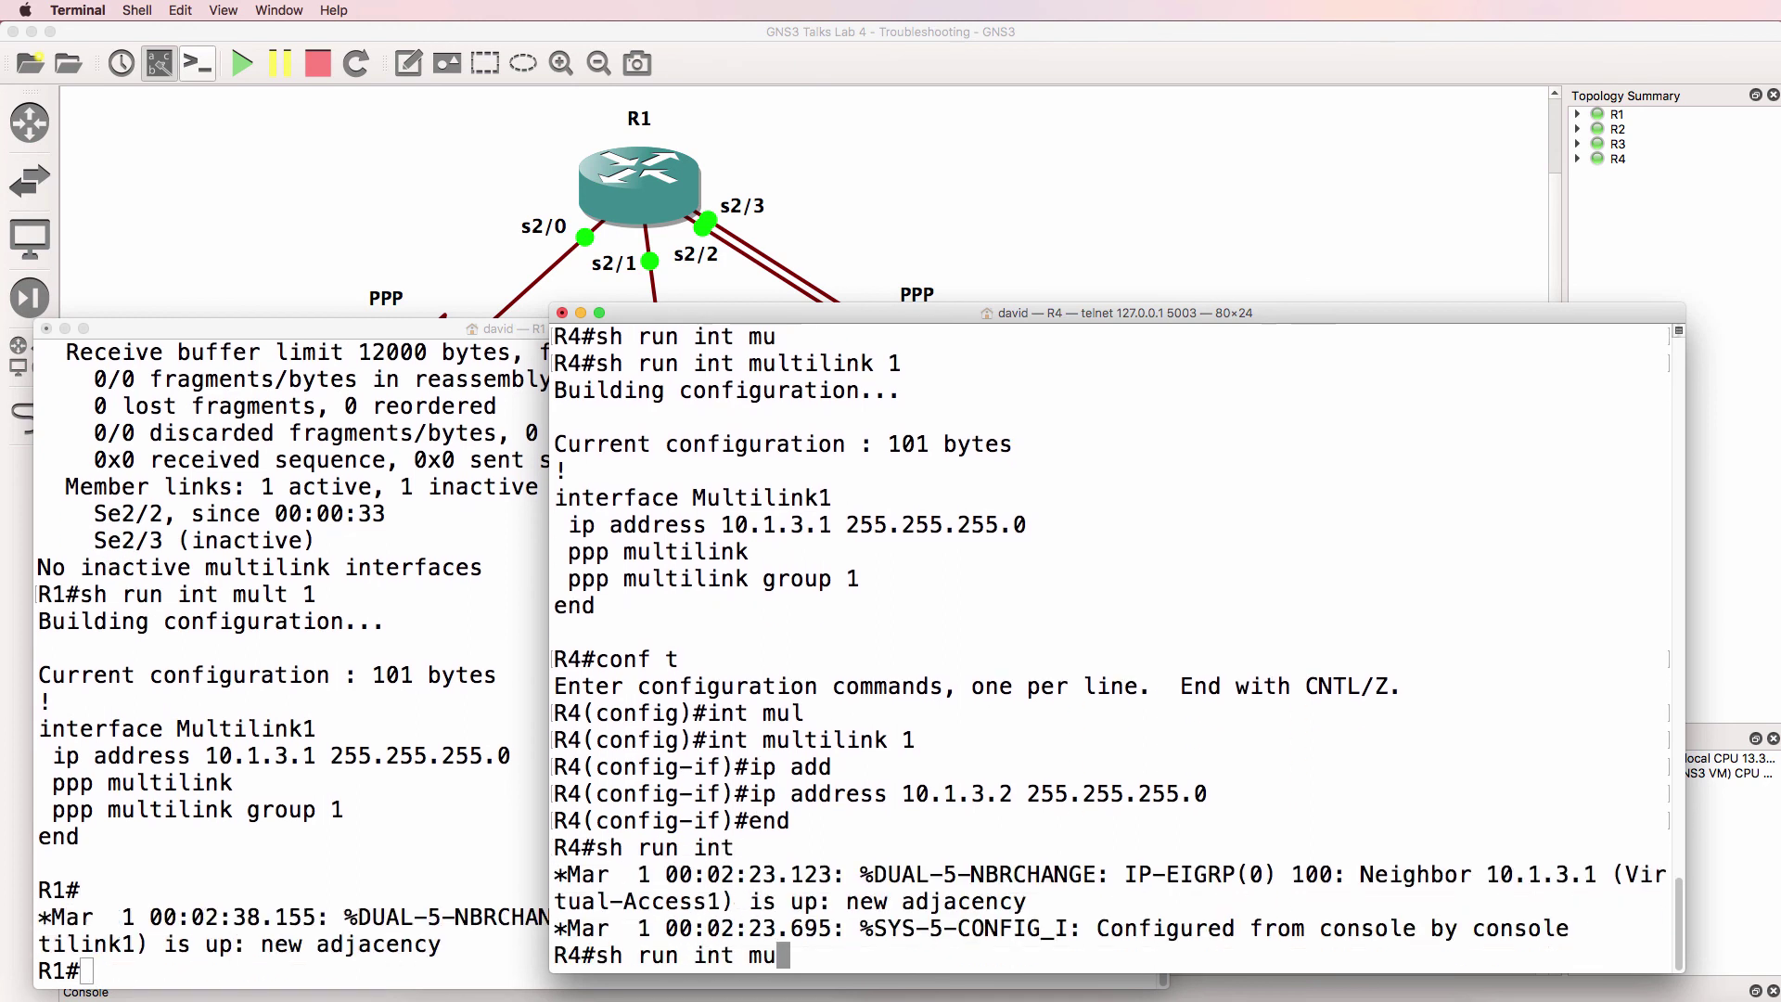
key(Tab)
text(1)
key(Return)
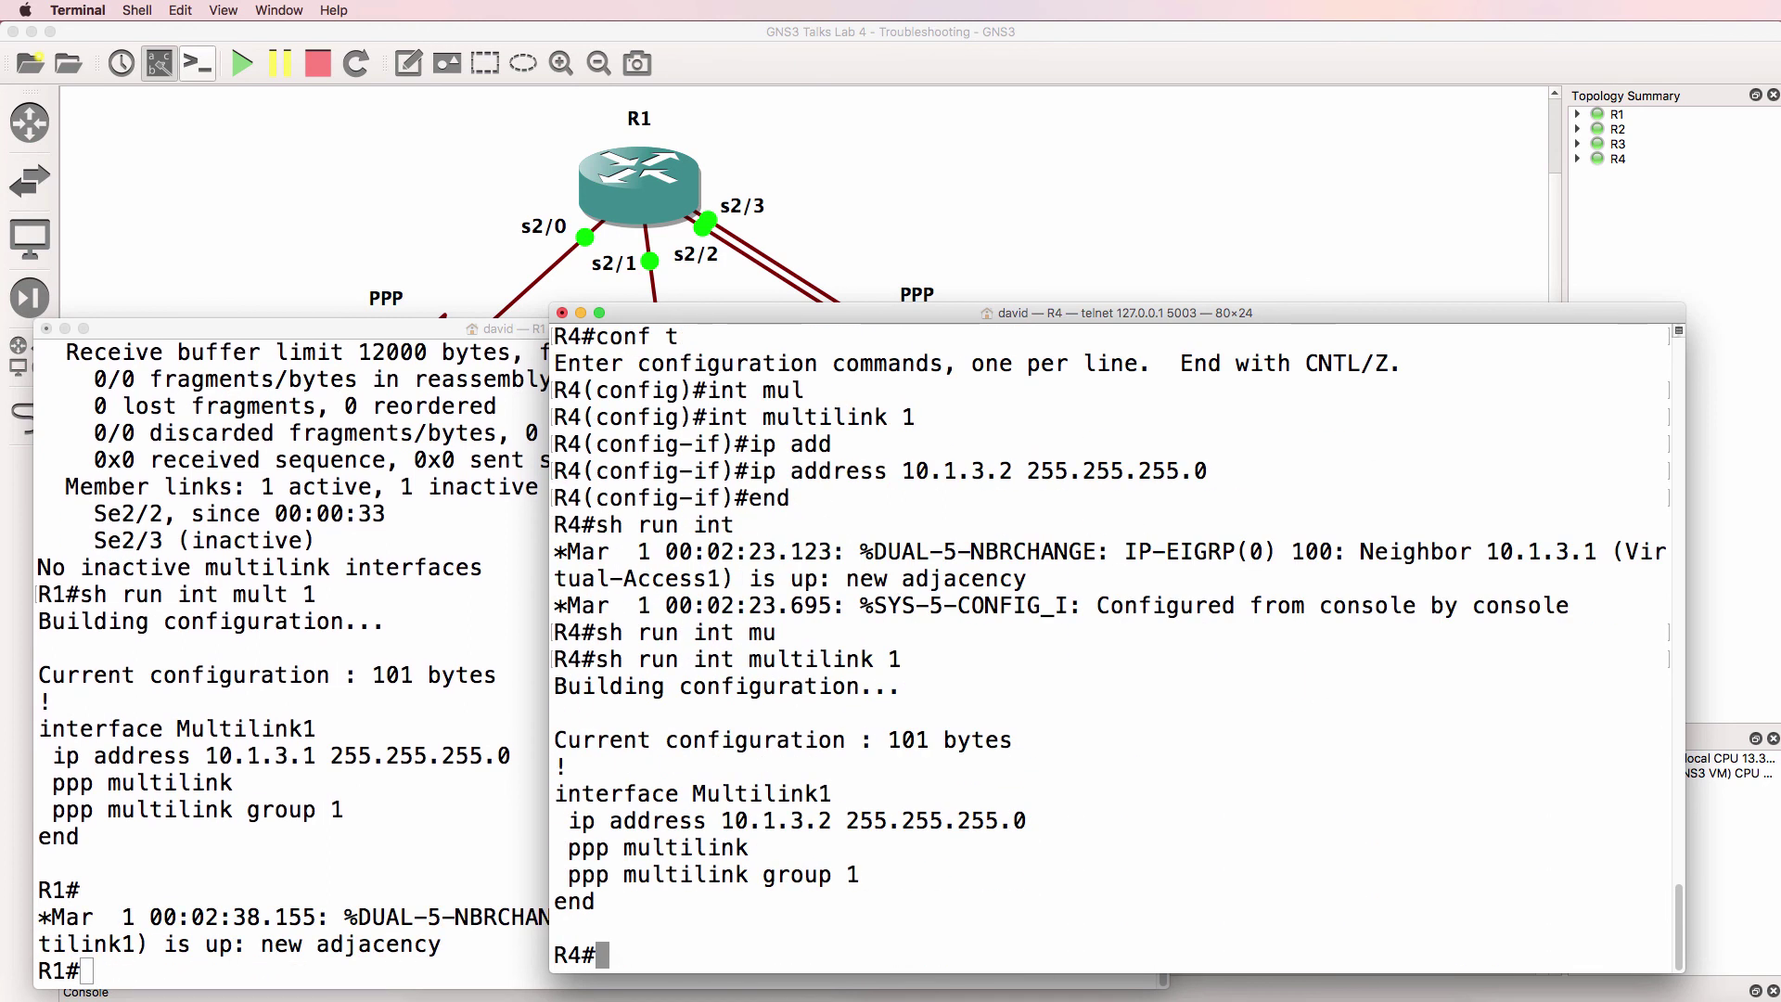
Step: Ping R1's multilink address 10.1.3.1 from R4
text(ping 10.1.1.)
key(BackSpace)
key(BackSpace)
text(3.2)
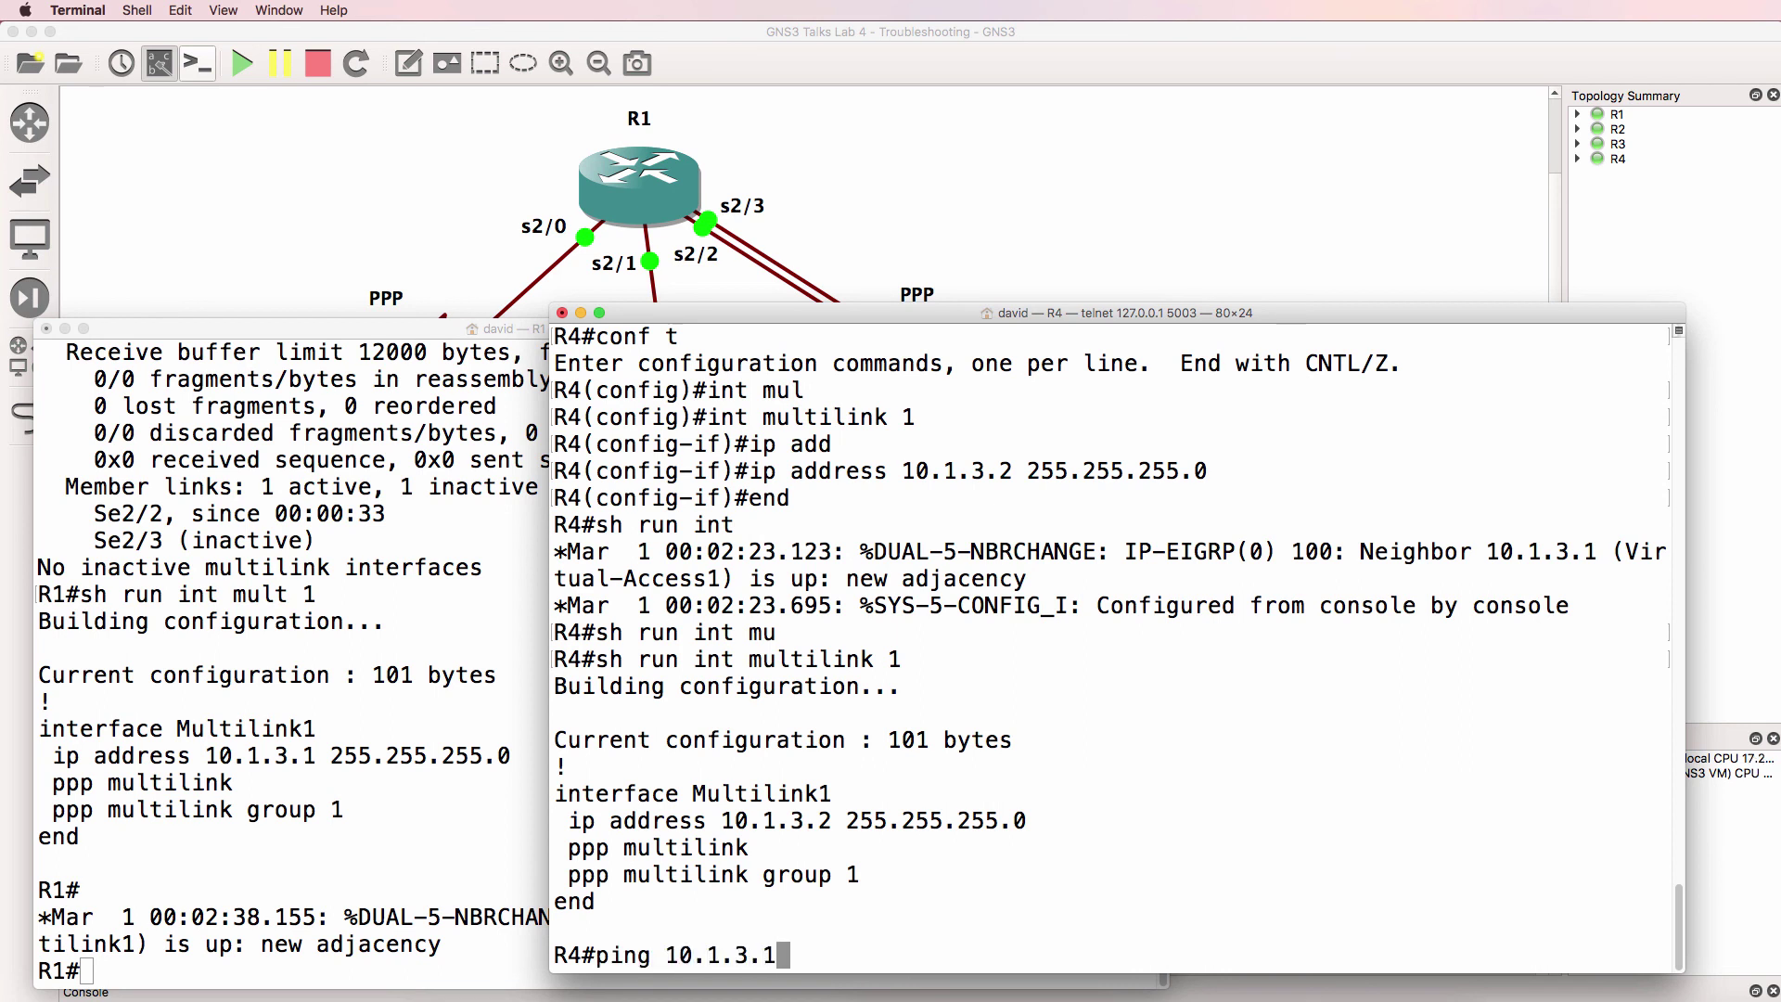
text(1)
key(Return)
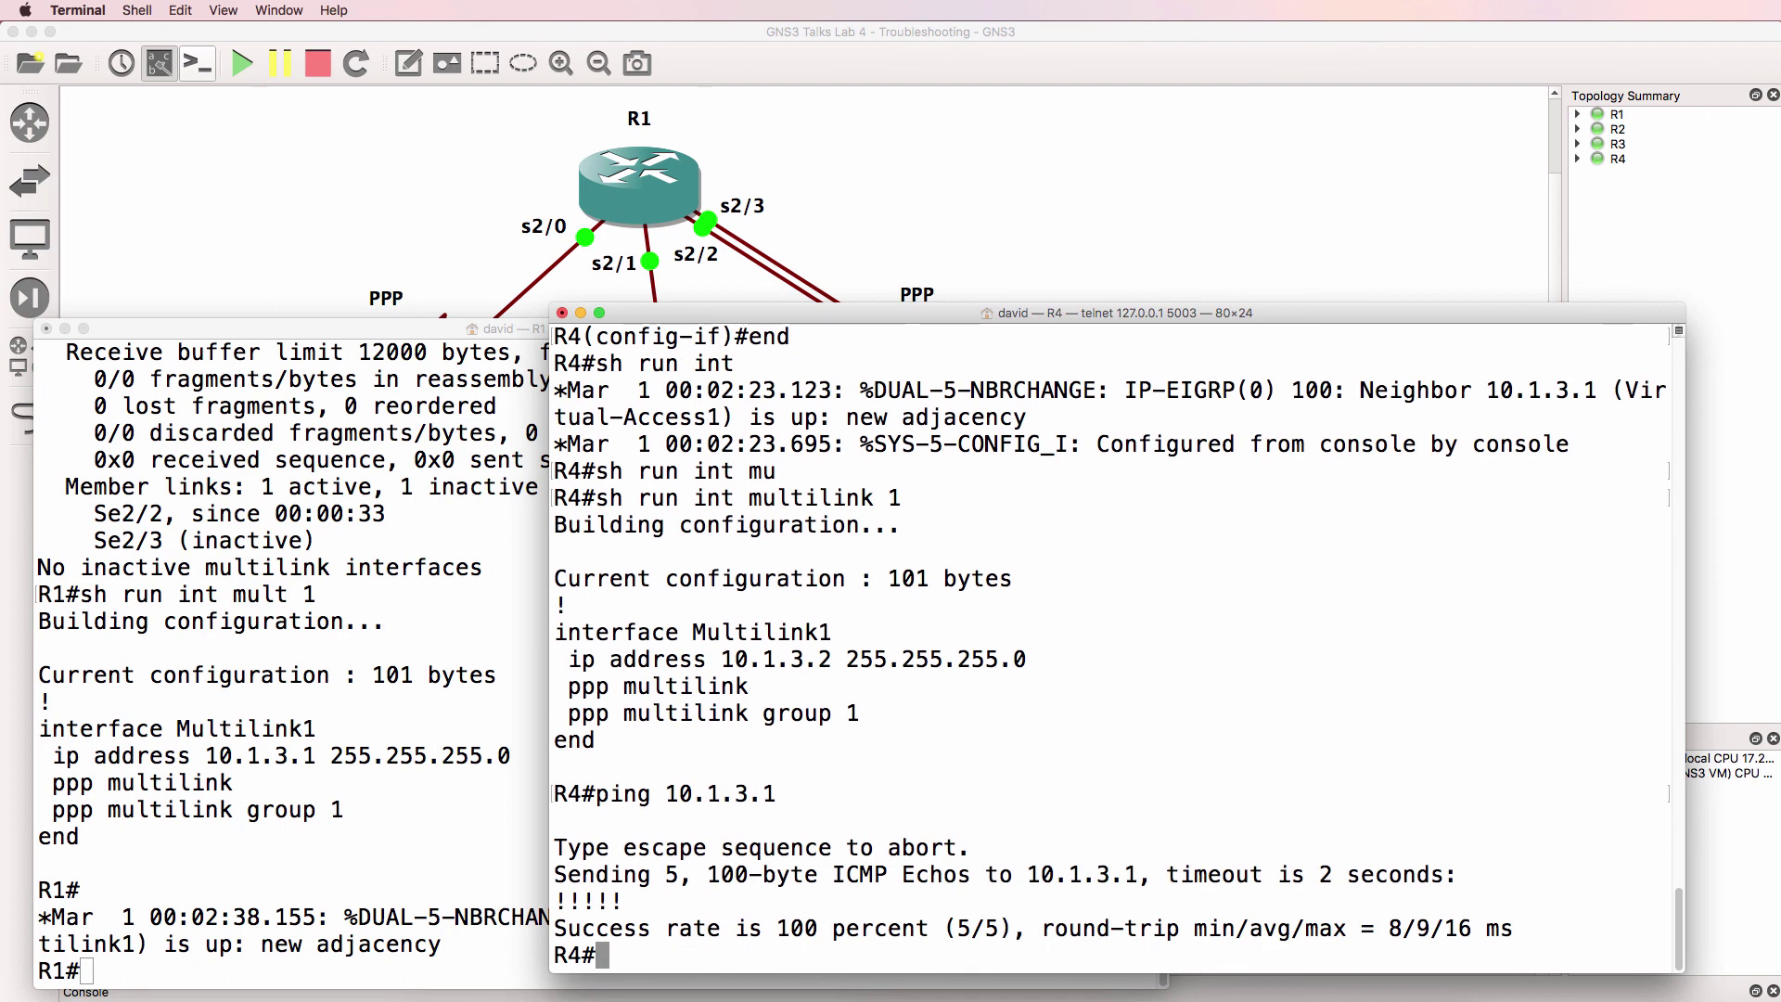
Step: Display R4's PPP multilink status again and compare the member links of Virtual-Access1 and Multilink1
text(sh pp)
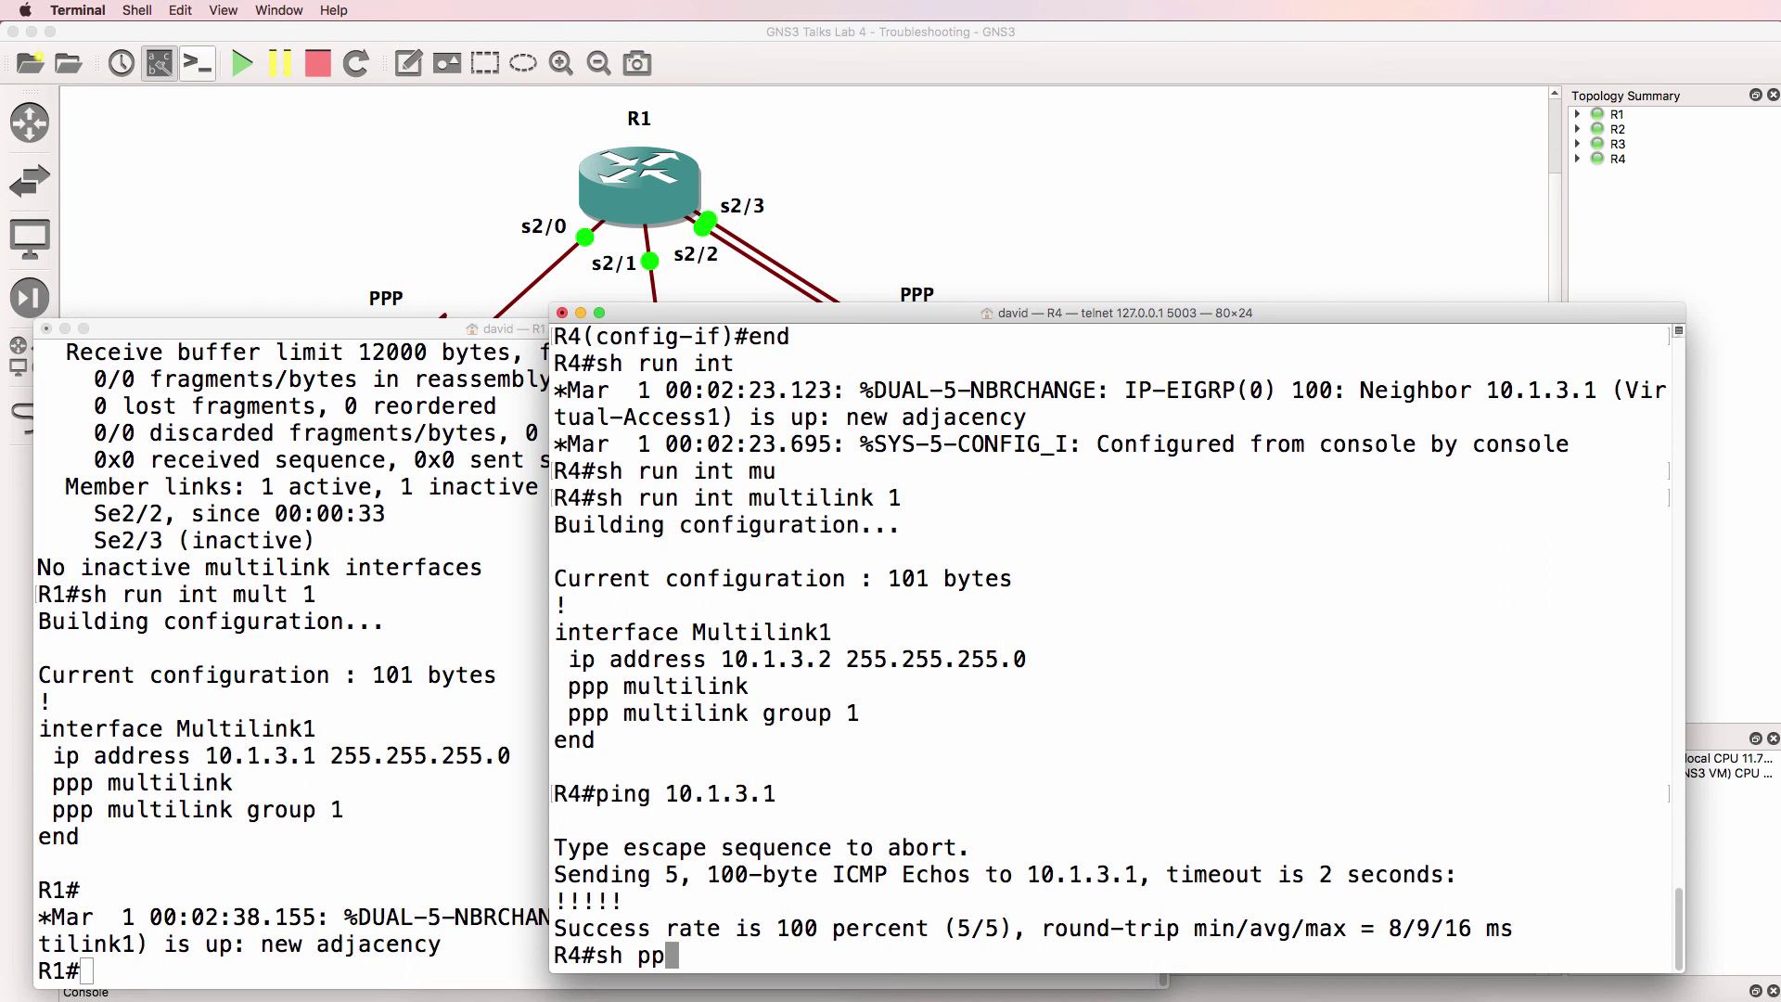
key(Tab)
key(Return)
text(u)
key(Up)
text(u)
key(Tab)
key(Return)
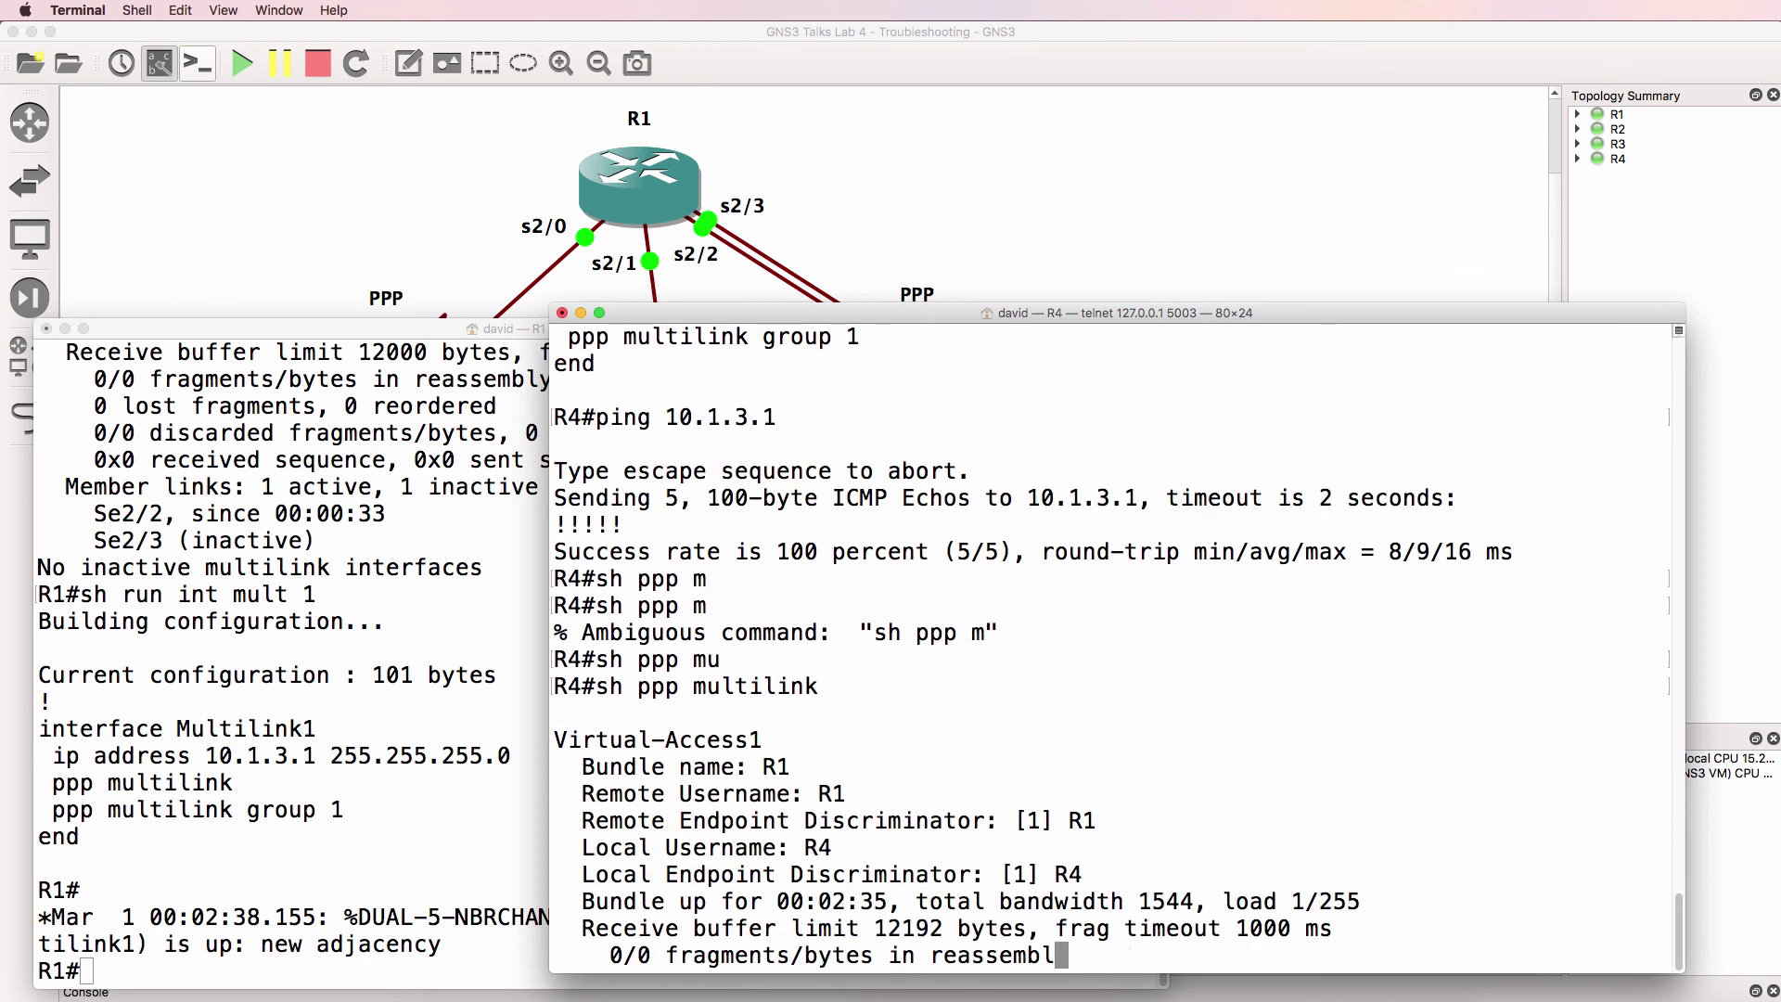
drag(582, 793, 1336, 818)
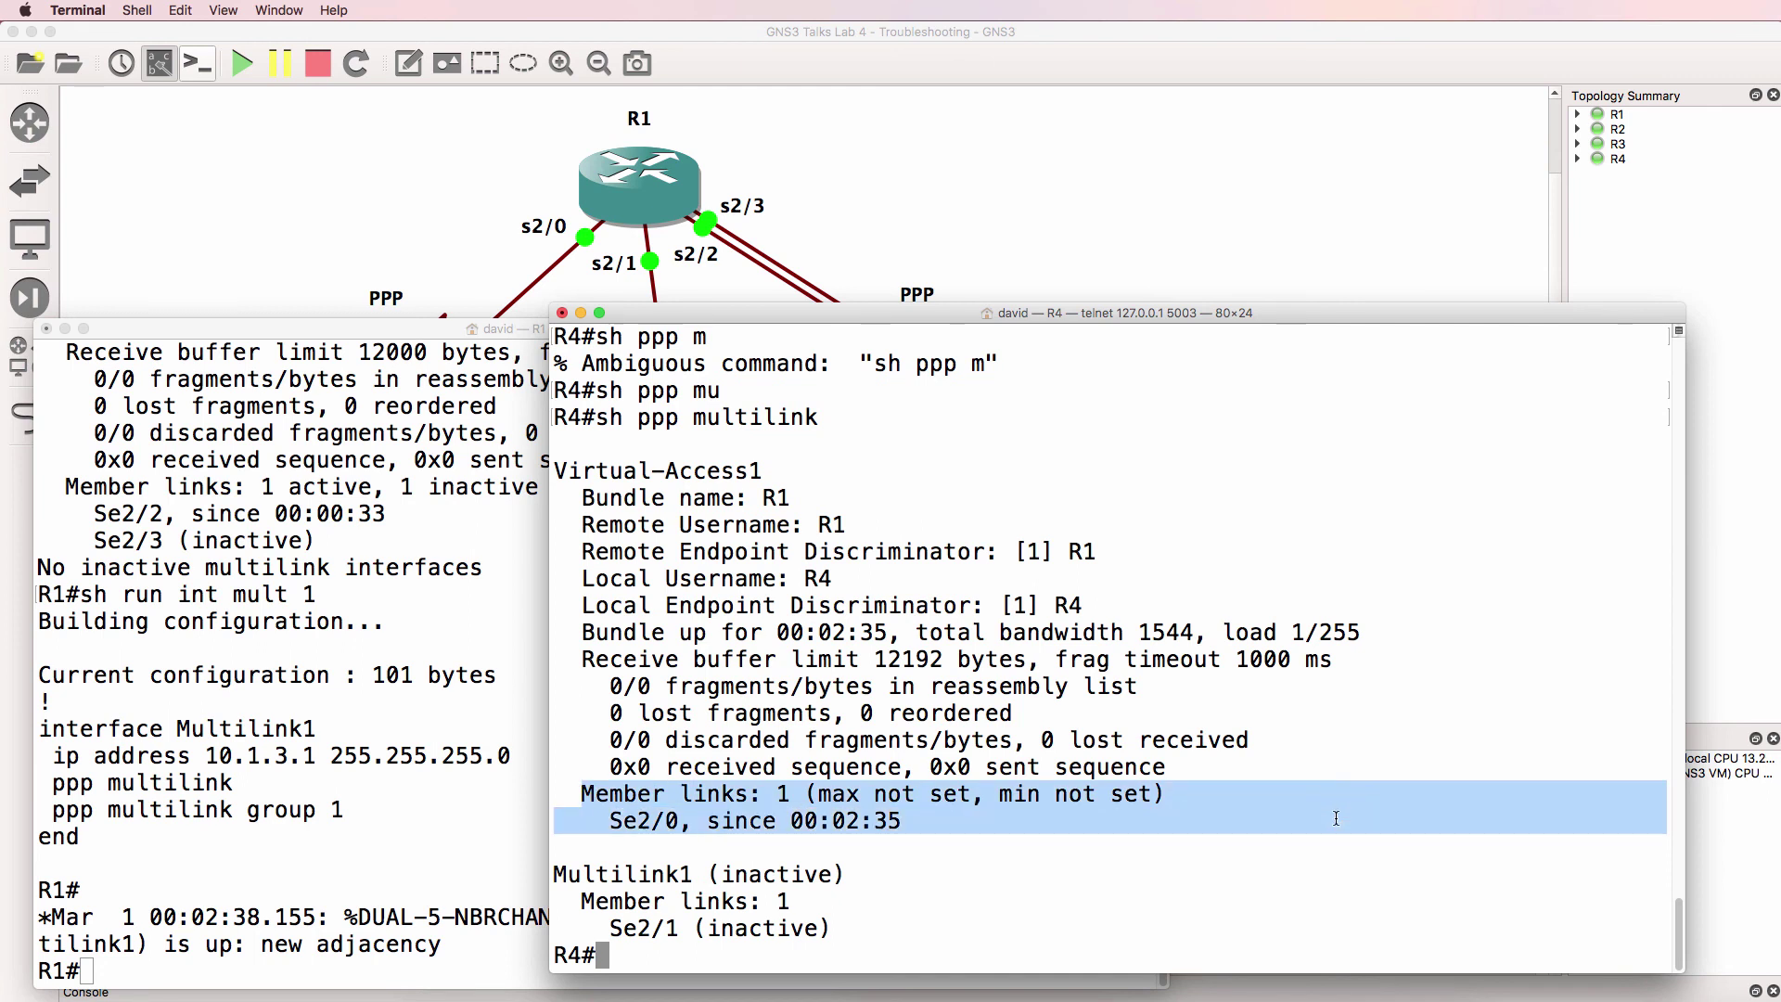
drag(822, 926, 485, 882)
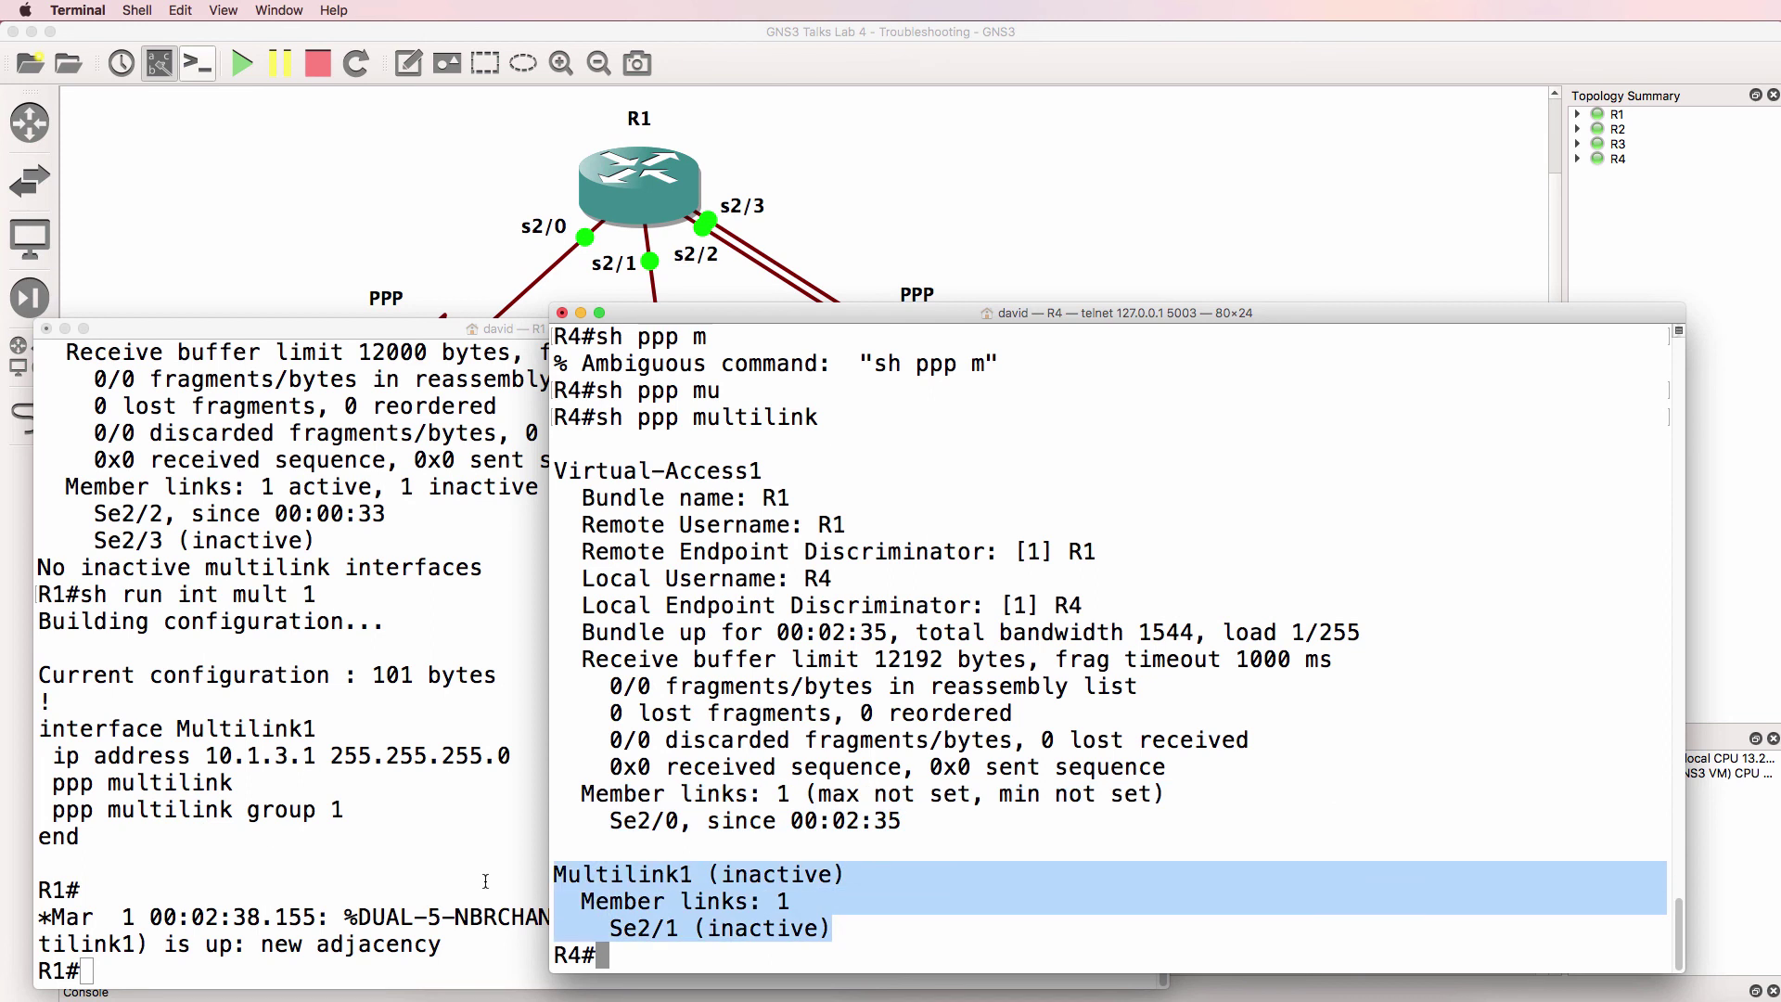
Step: Recheck the PPP multilink status and member links on R1 with sh ppp multilink
click(199, 839)
key(Return)
text(sh )
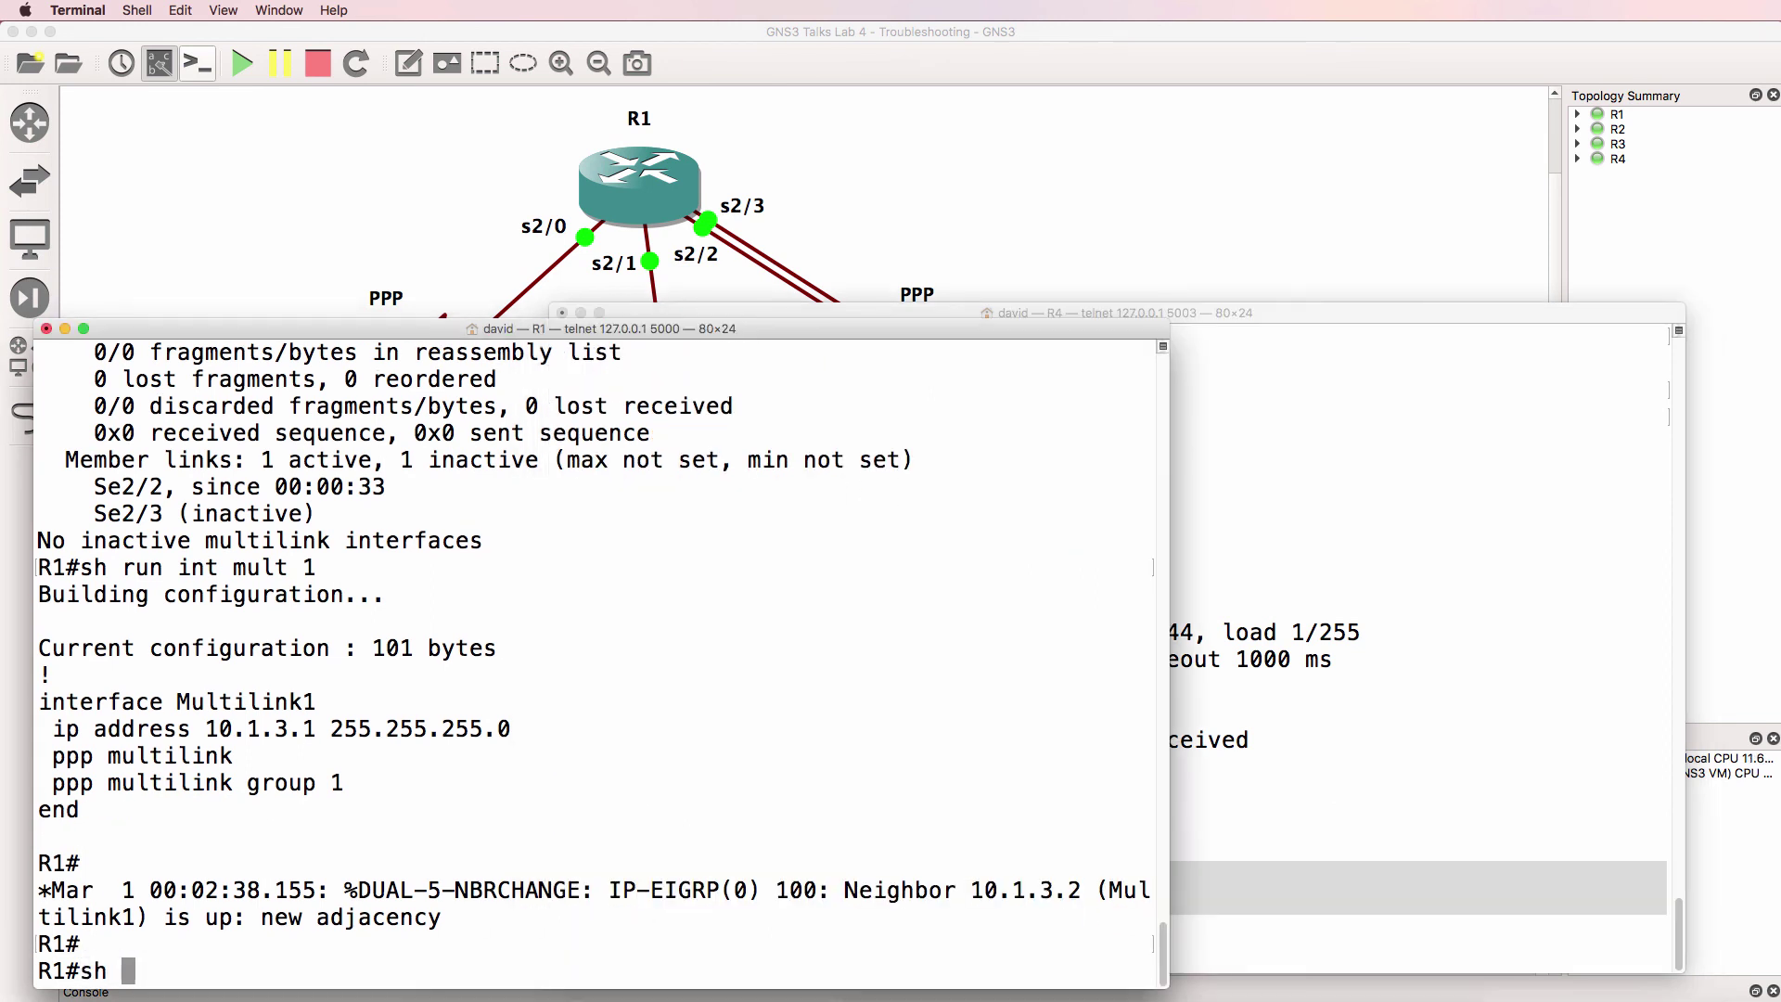
text(ppp mu)
key(Tab)
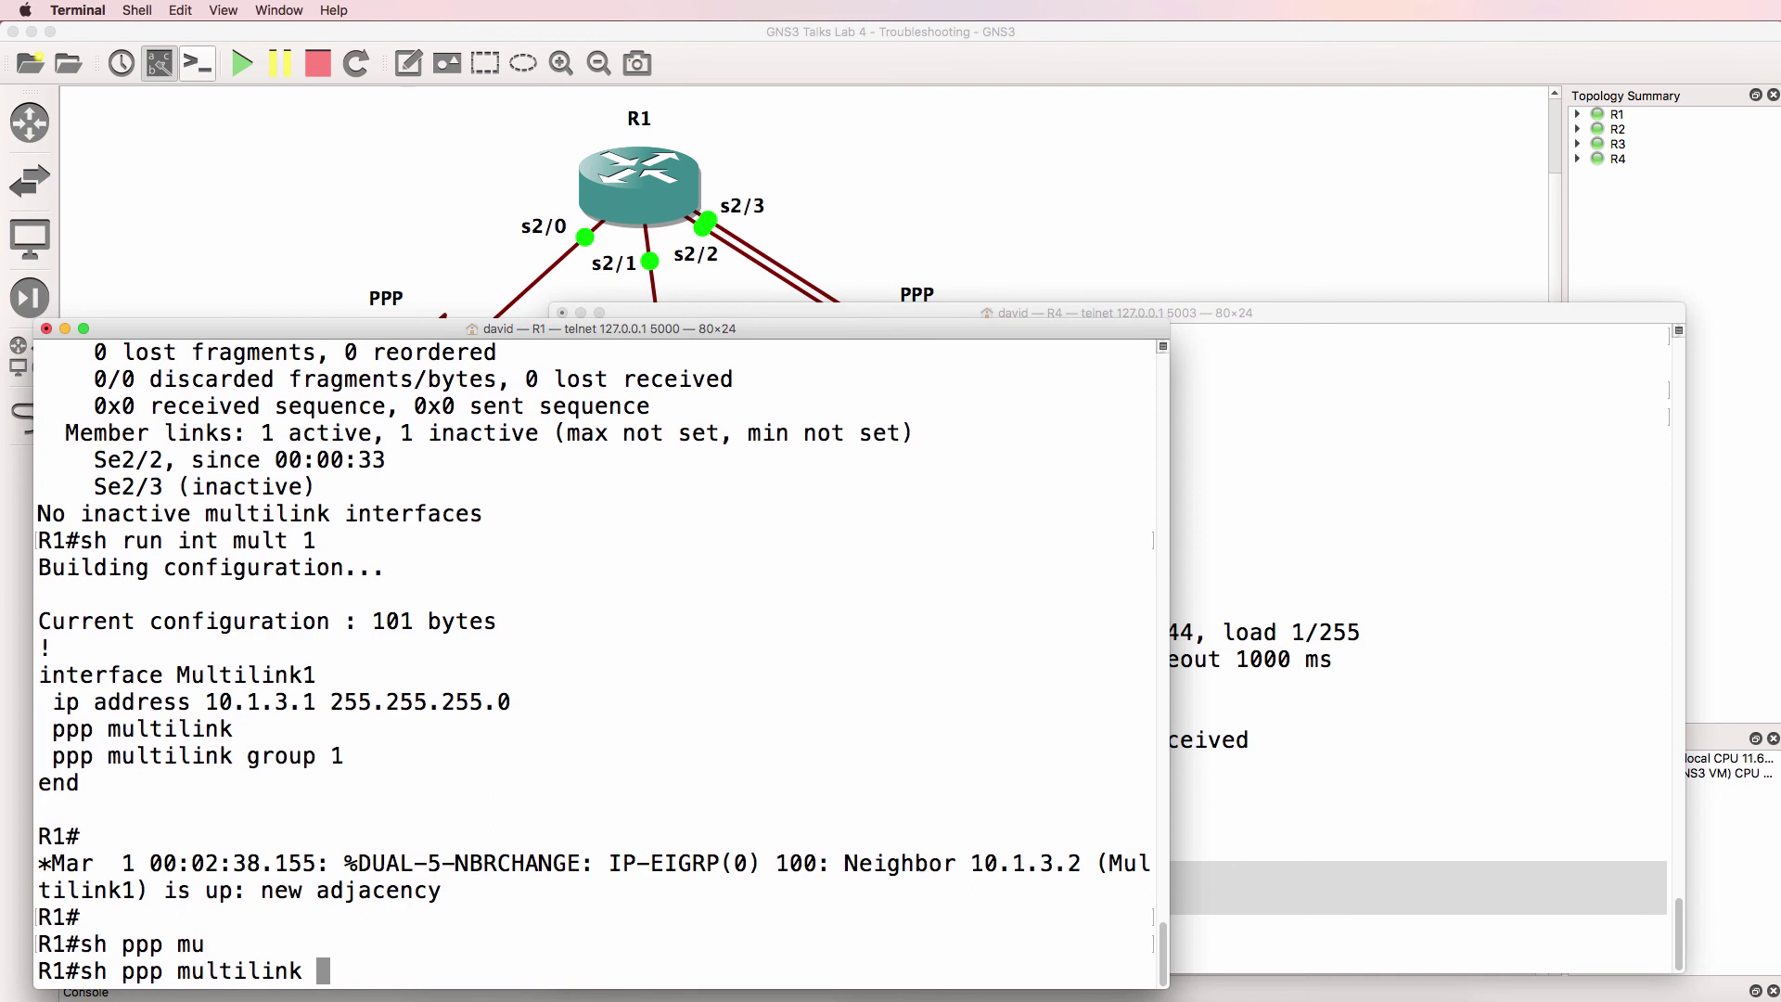
key(Return)
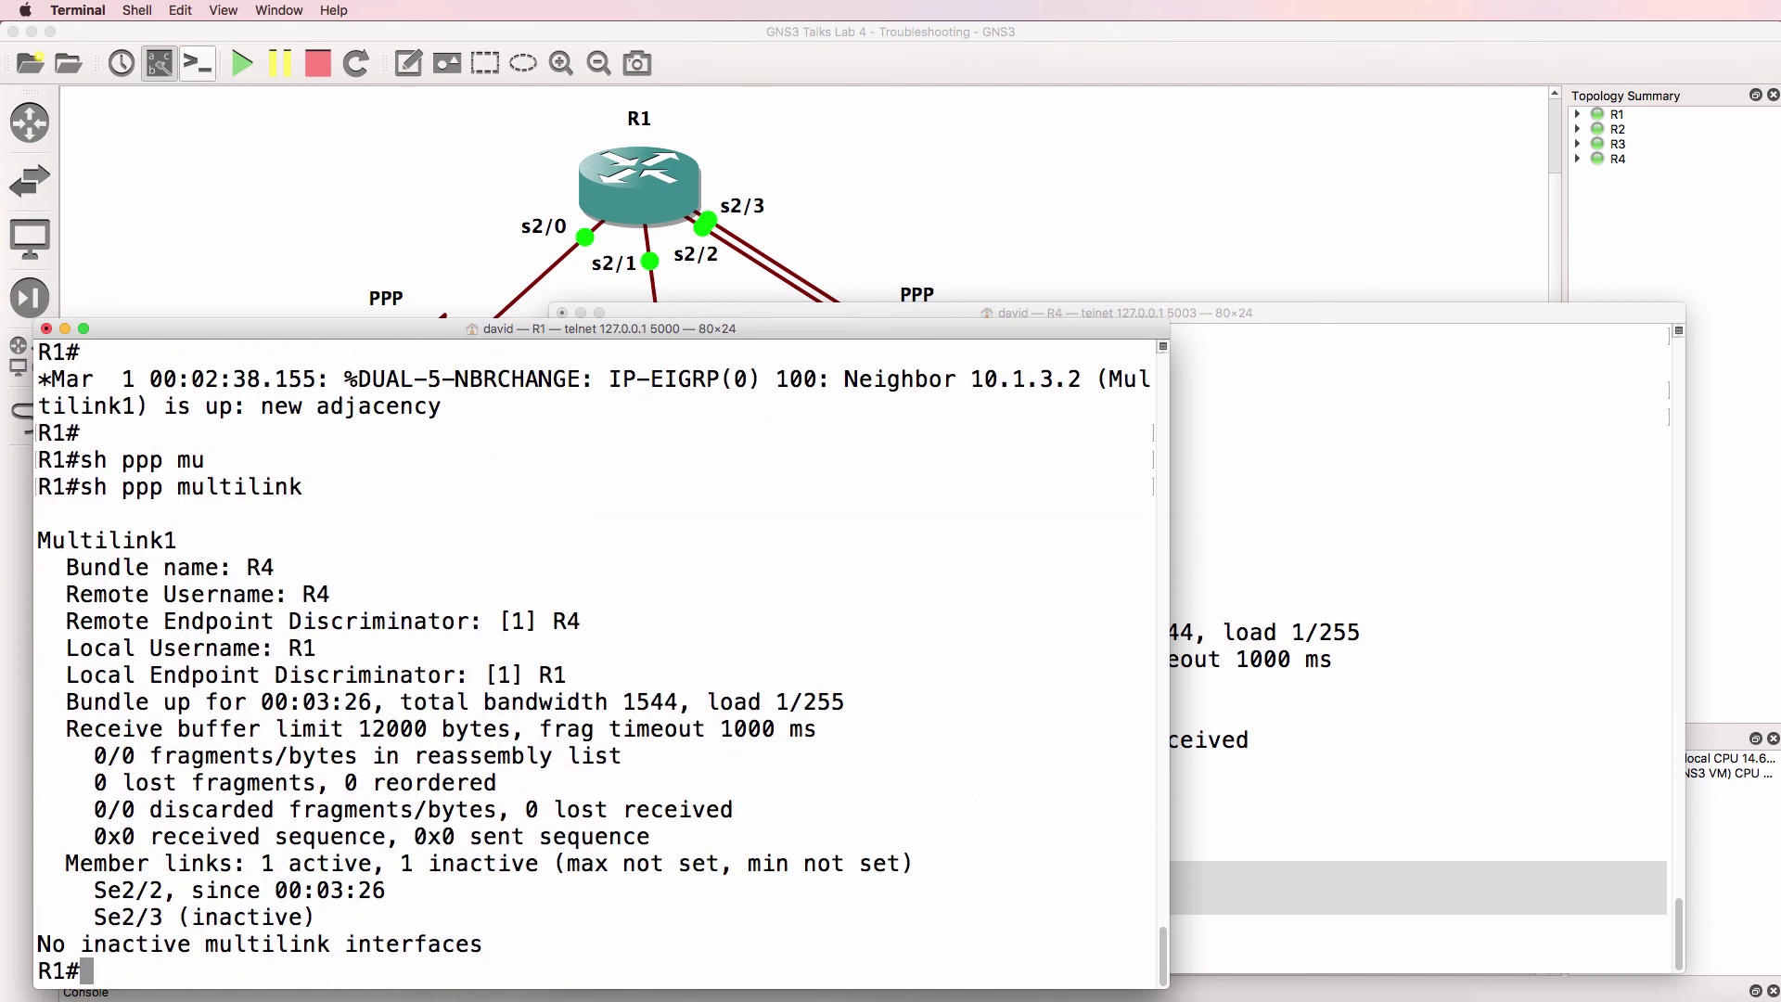
Step: Display the running configurations of R1's interfaces s2/2 and s2/3 to compare their PPP settings
text(sh run int s2/2)
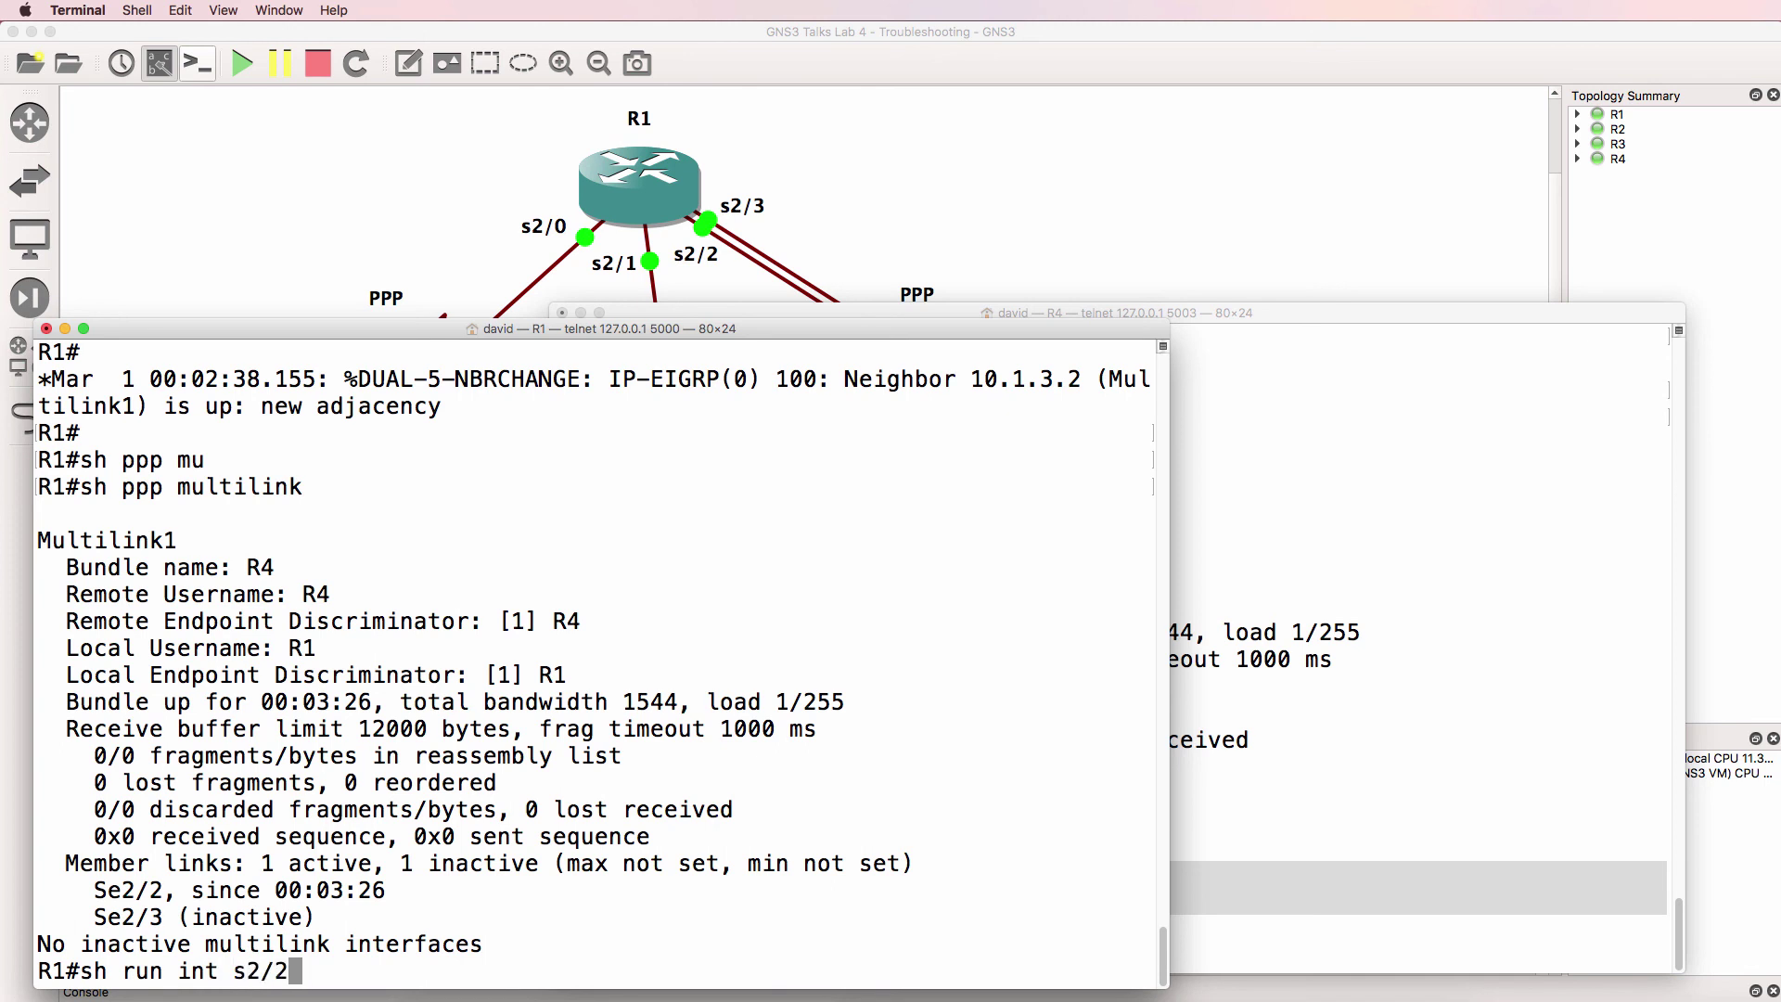
key(Return)
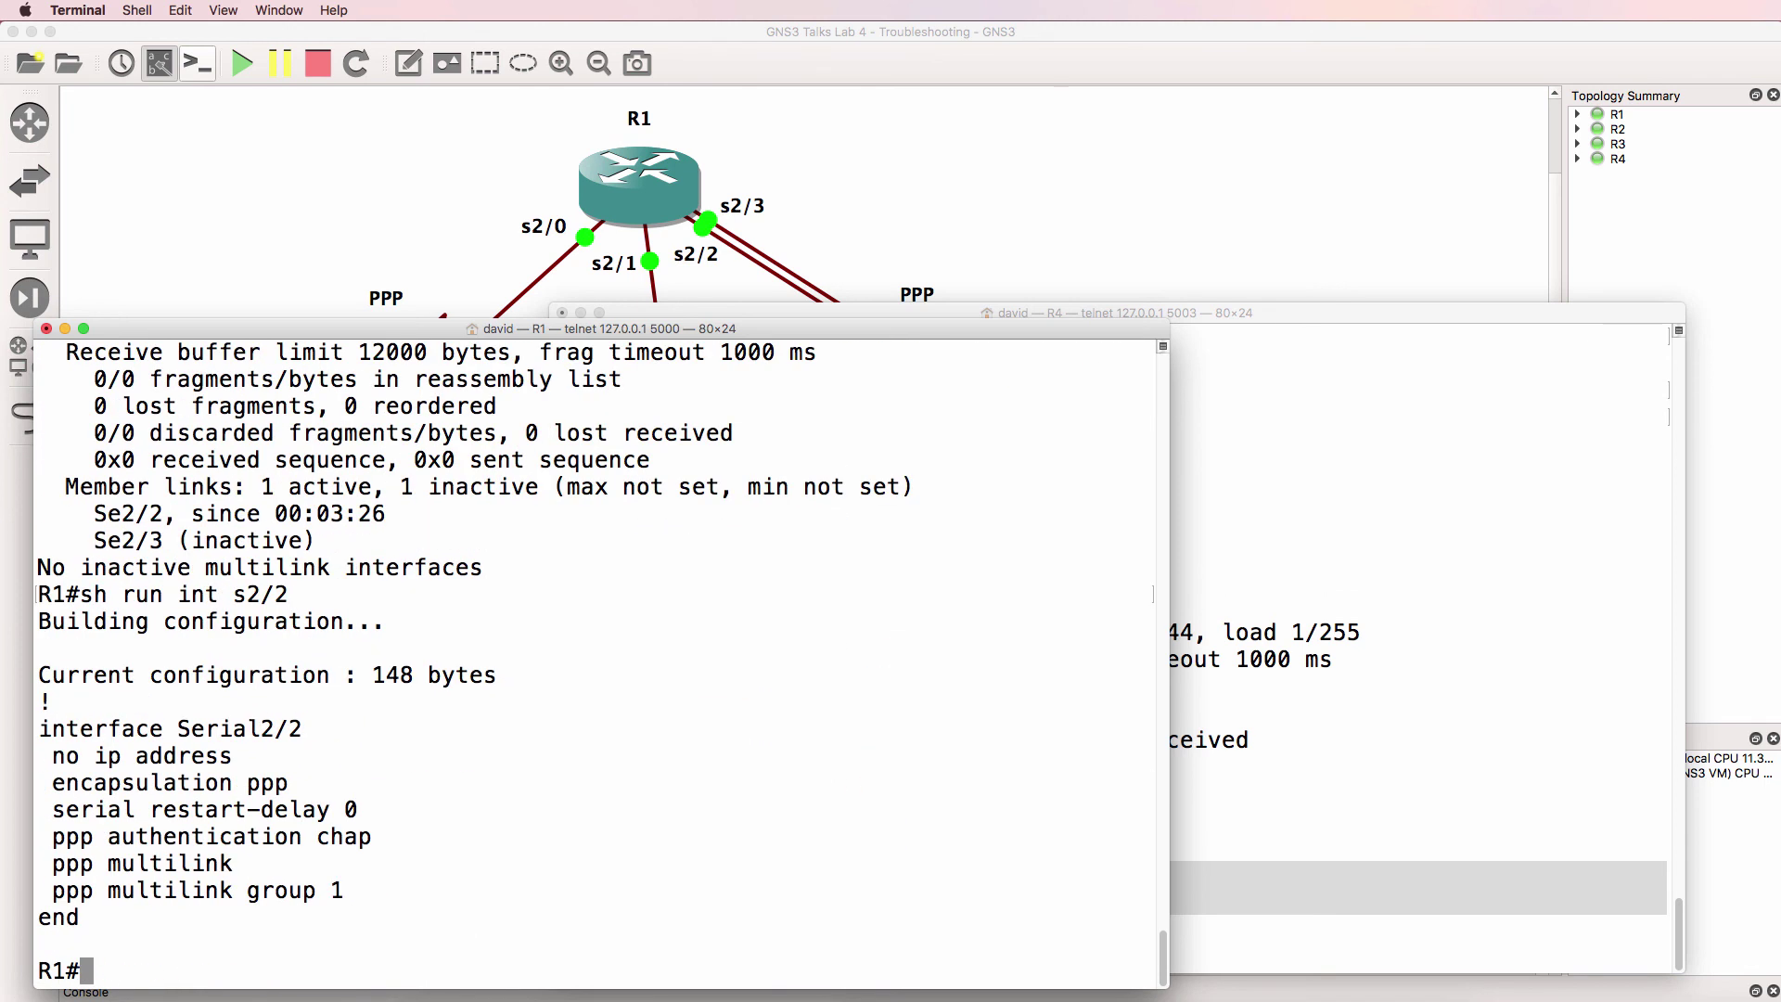
key(Up)
key(BackSpace)
text(3)
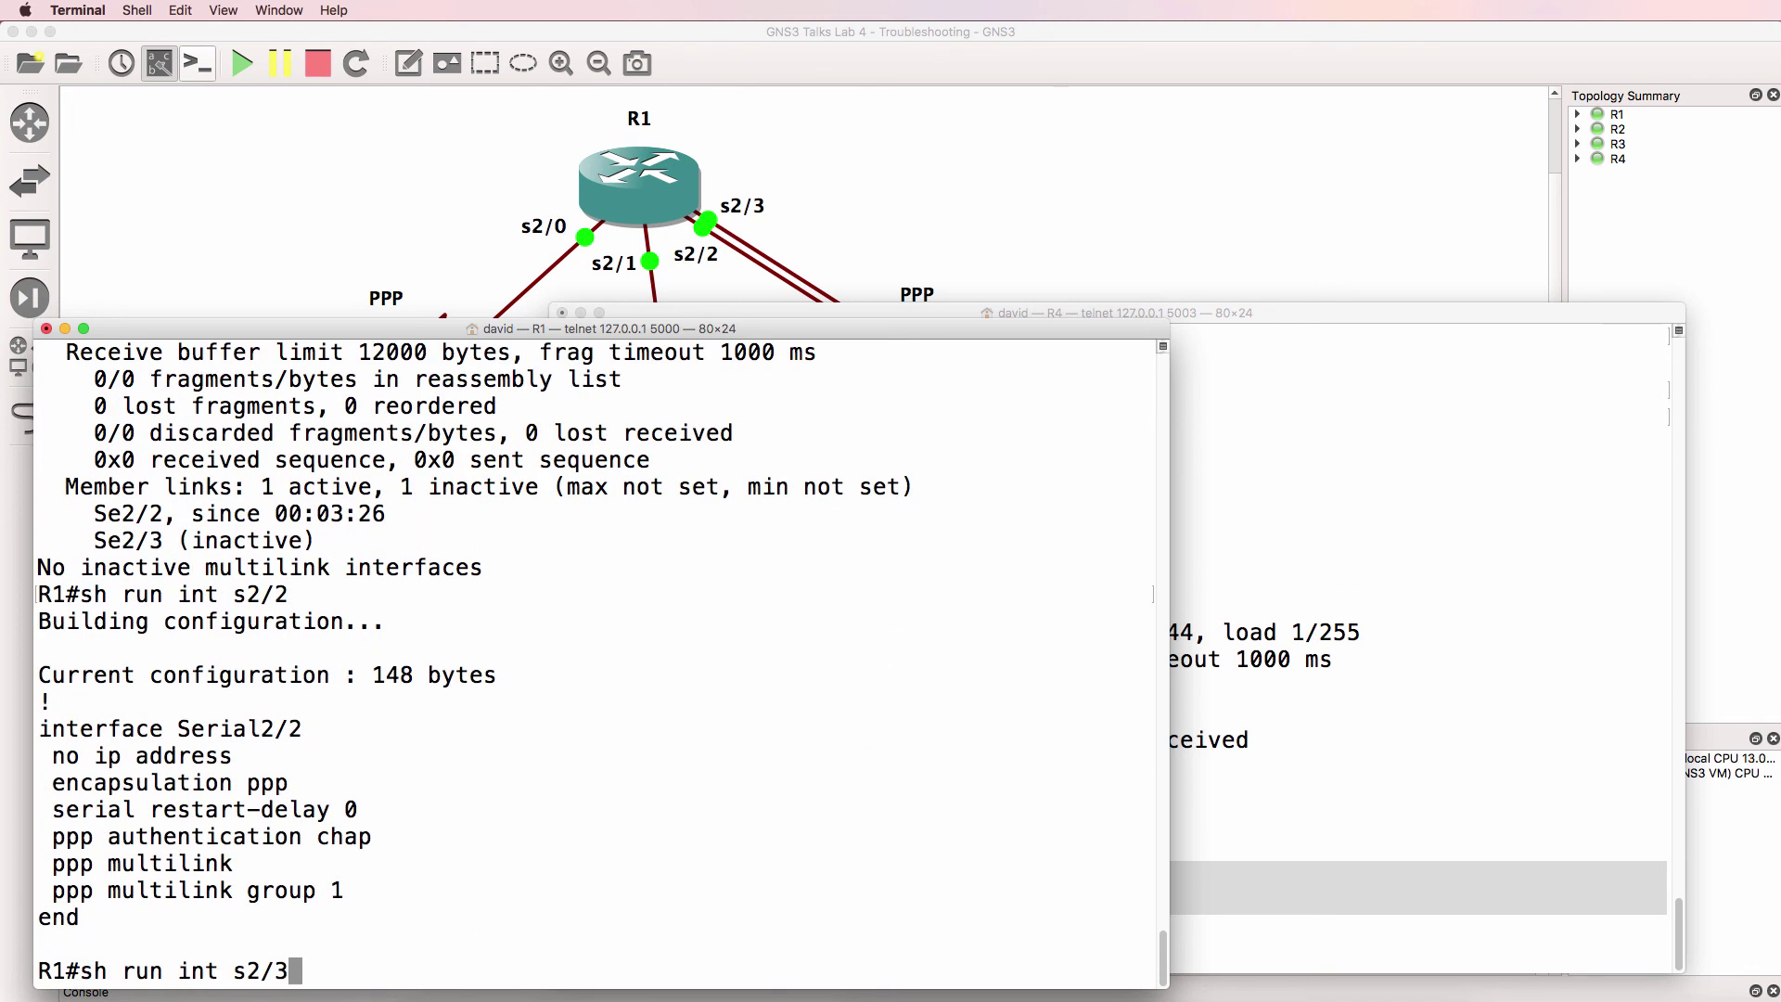
key(Return)
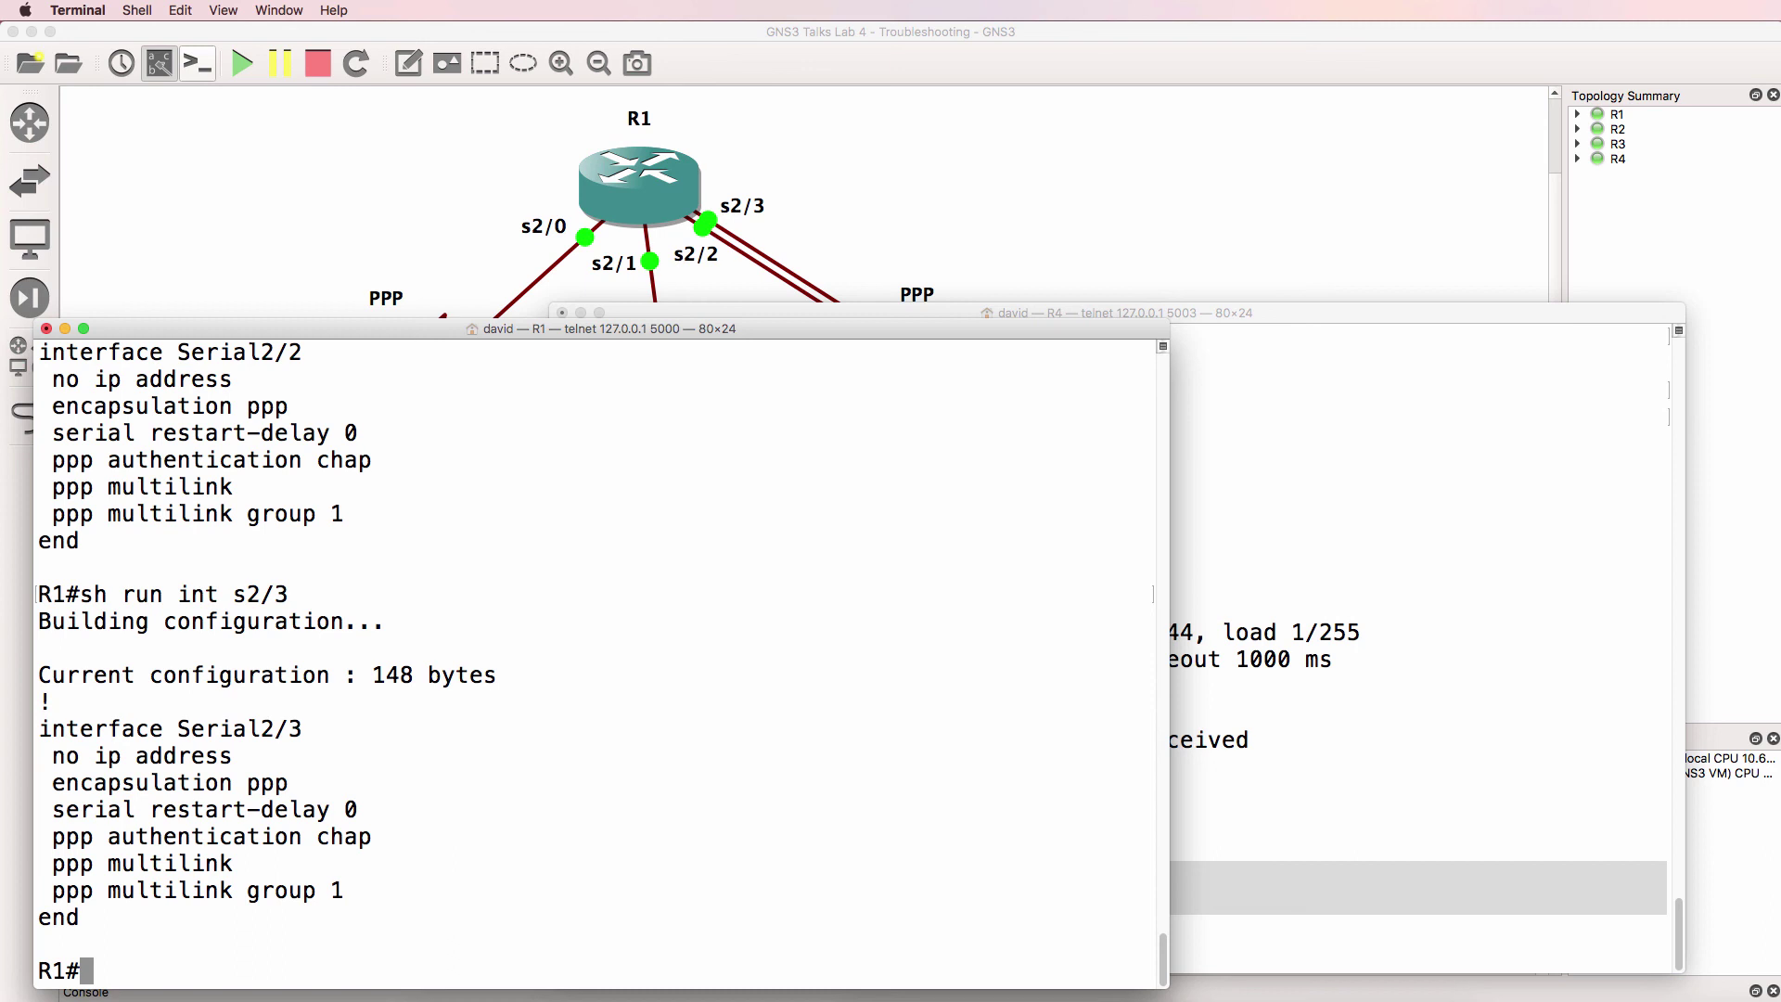
Step: Display the running configurations of R4's interfaces s2/0 and s2/1 to compare their PPP settings
click(1324, 426)
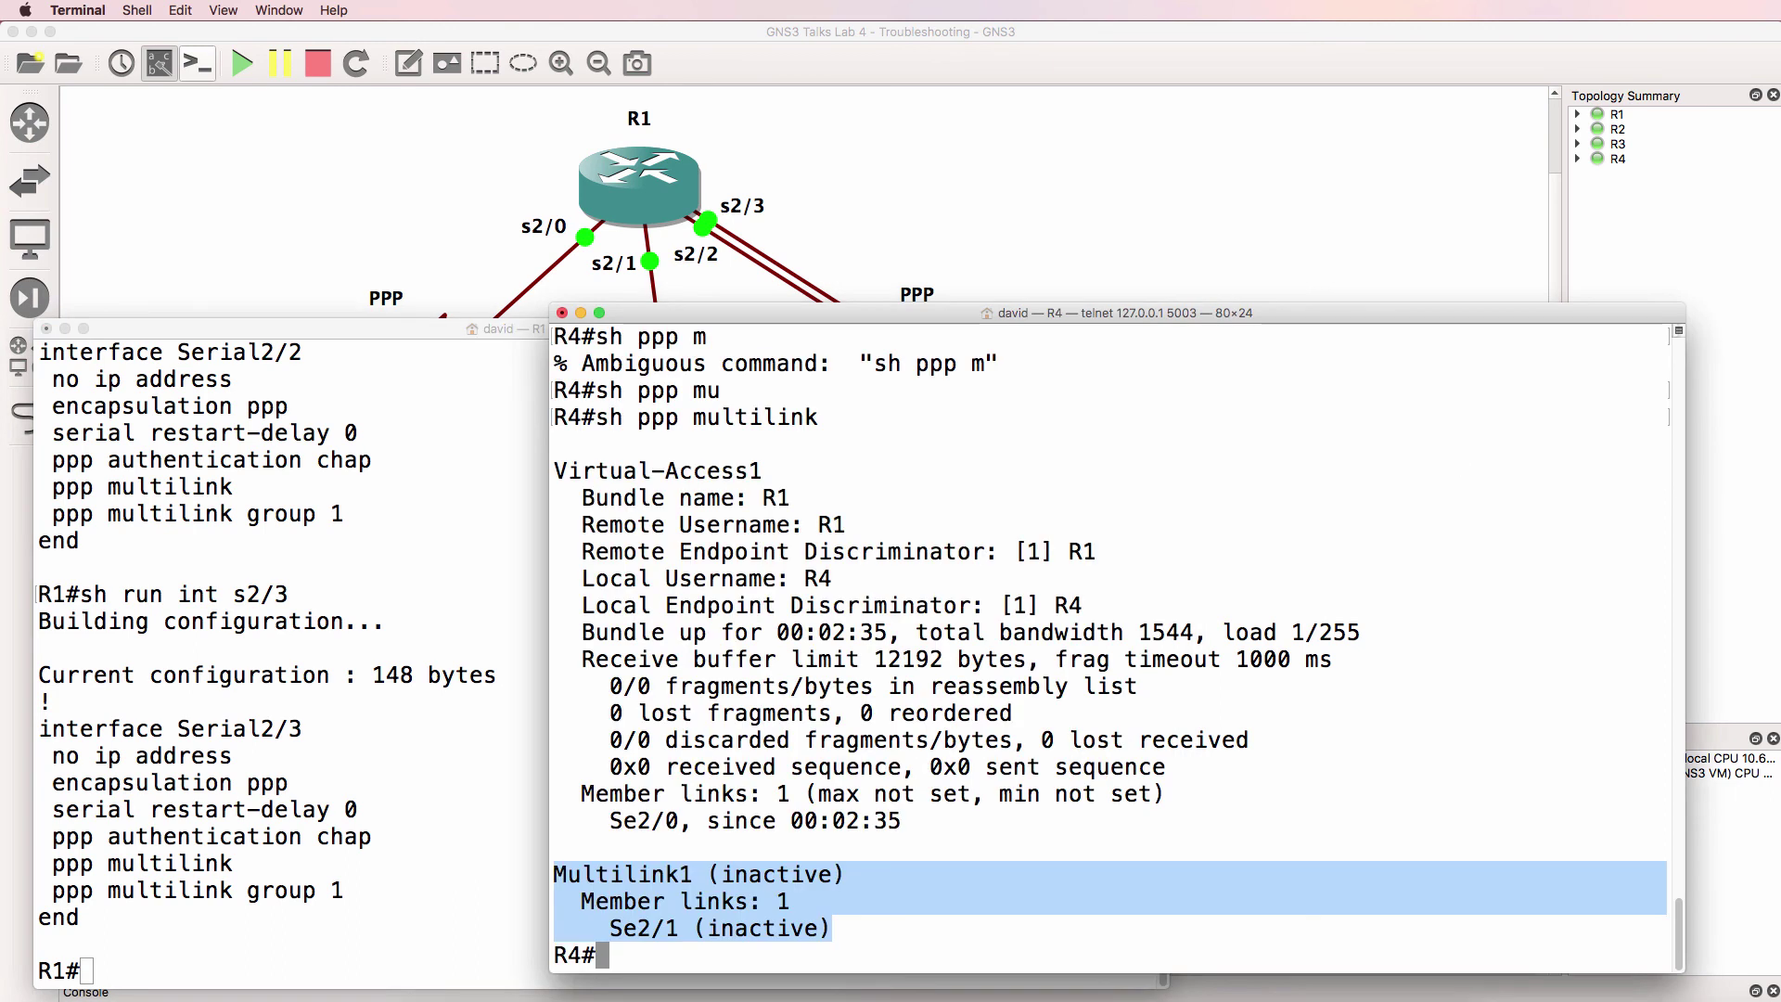
text(sh run int s)
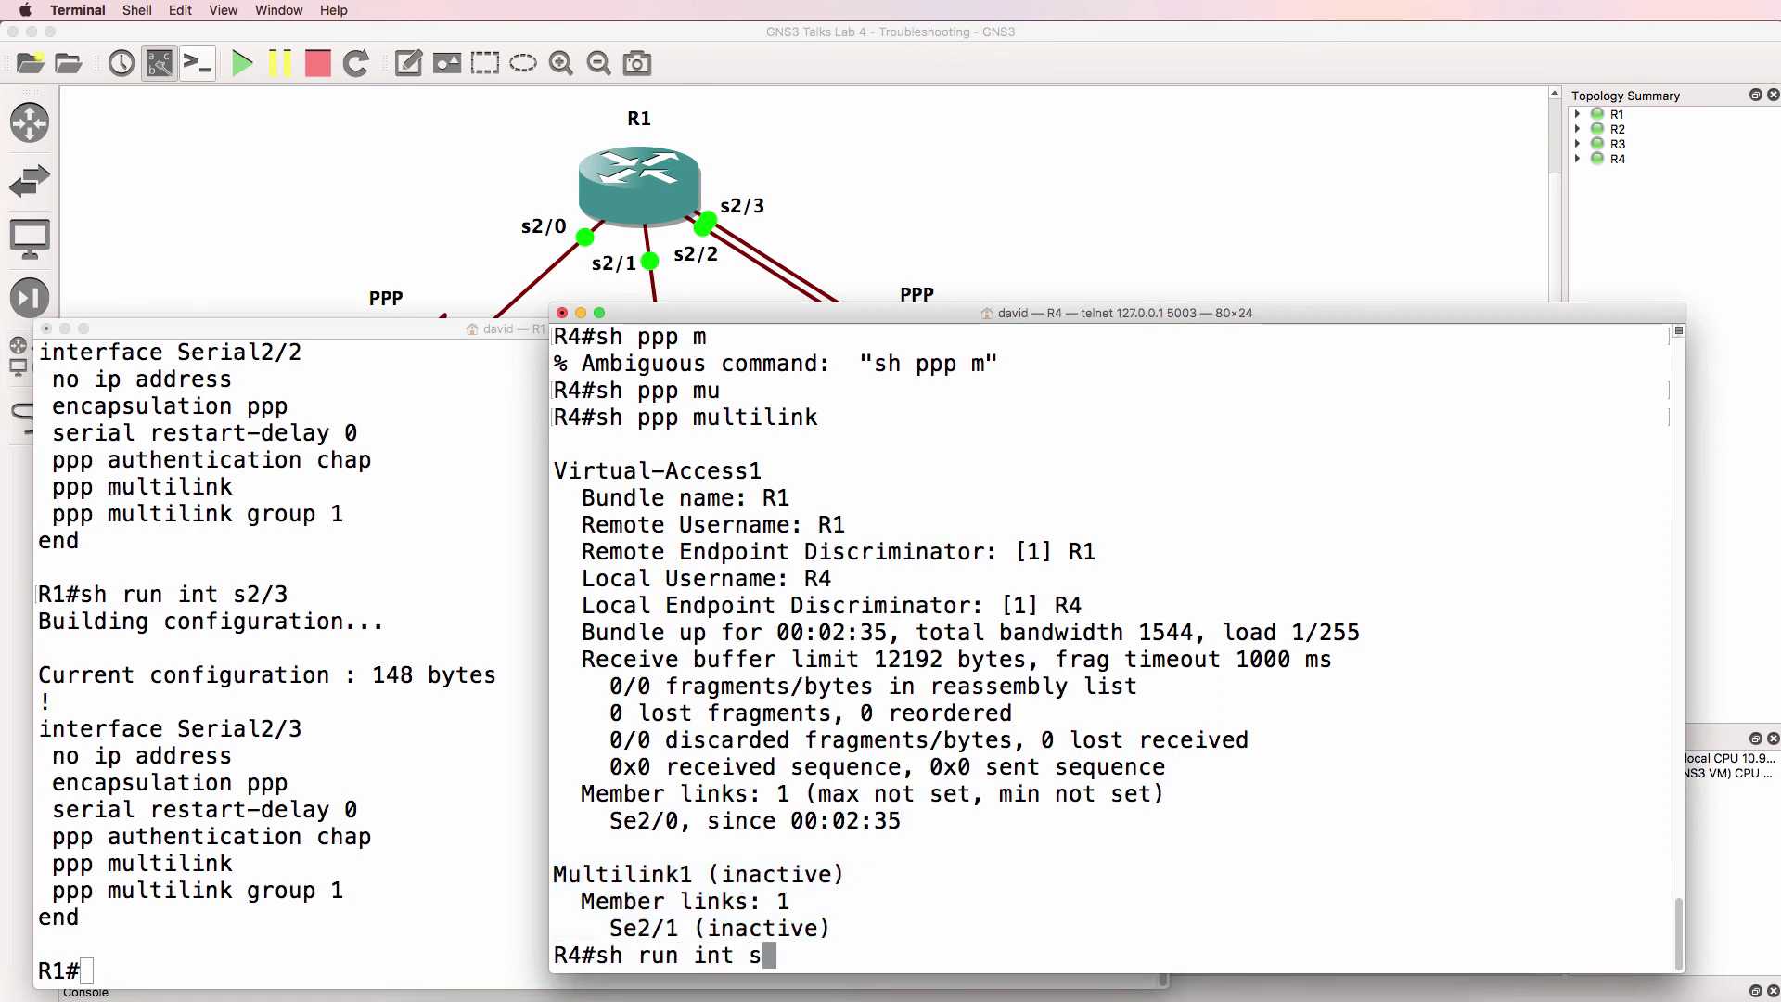
key(BackSpace)
key(BackSpace)
key(BackSpace)
key(BackSpace)
key(BackSpace)
key(BackSpace)
key(BackSpace)
key(BackSpace)
key(BackSpace)
key(BackSpace)
key(BackSpace)
key(BackSpace)
text(run int s2/0)
key(Return)
key(Up)
text(1)
key(Return)
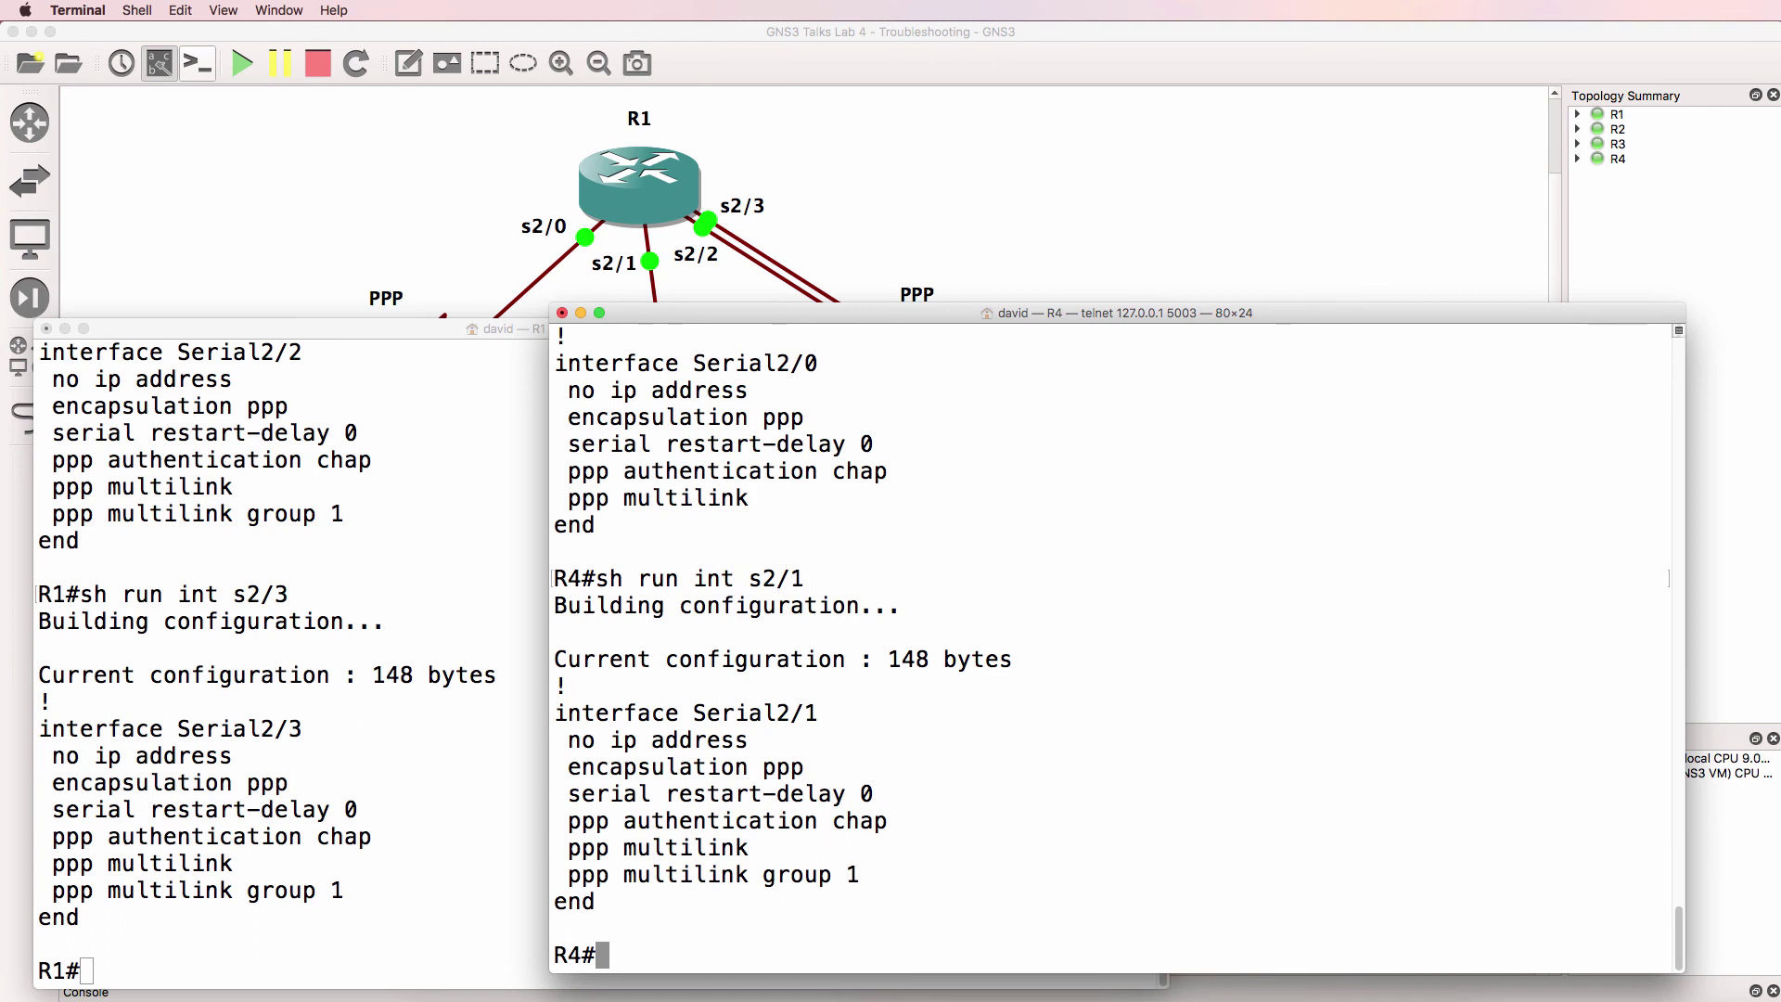
Step: Show R4's PPP multilink status and check its member links against the running configuration of Serial2/0 above
text(sh ppp mu)
key(Tab)
key(Return)
drag(835, 937, 556, 874)
drag(1031, 824, 563, 796)
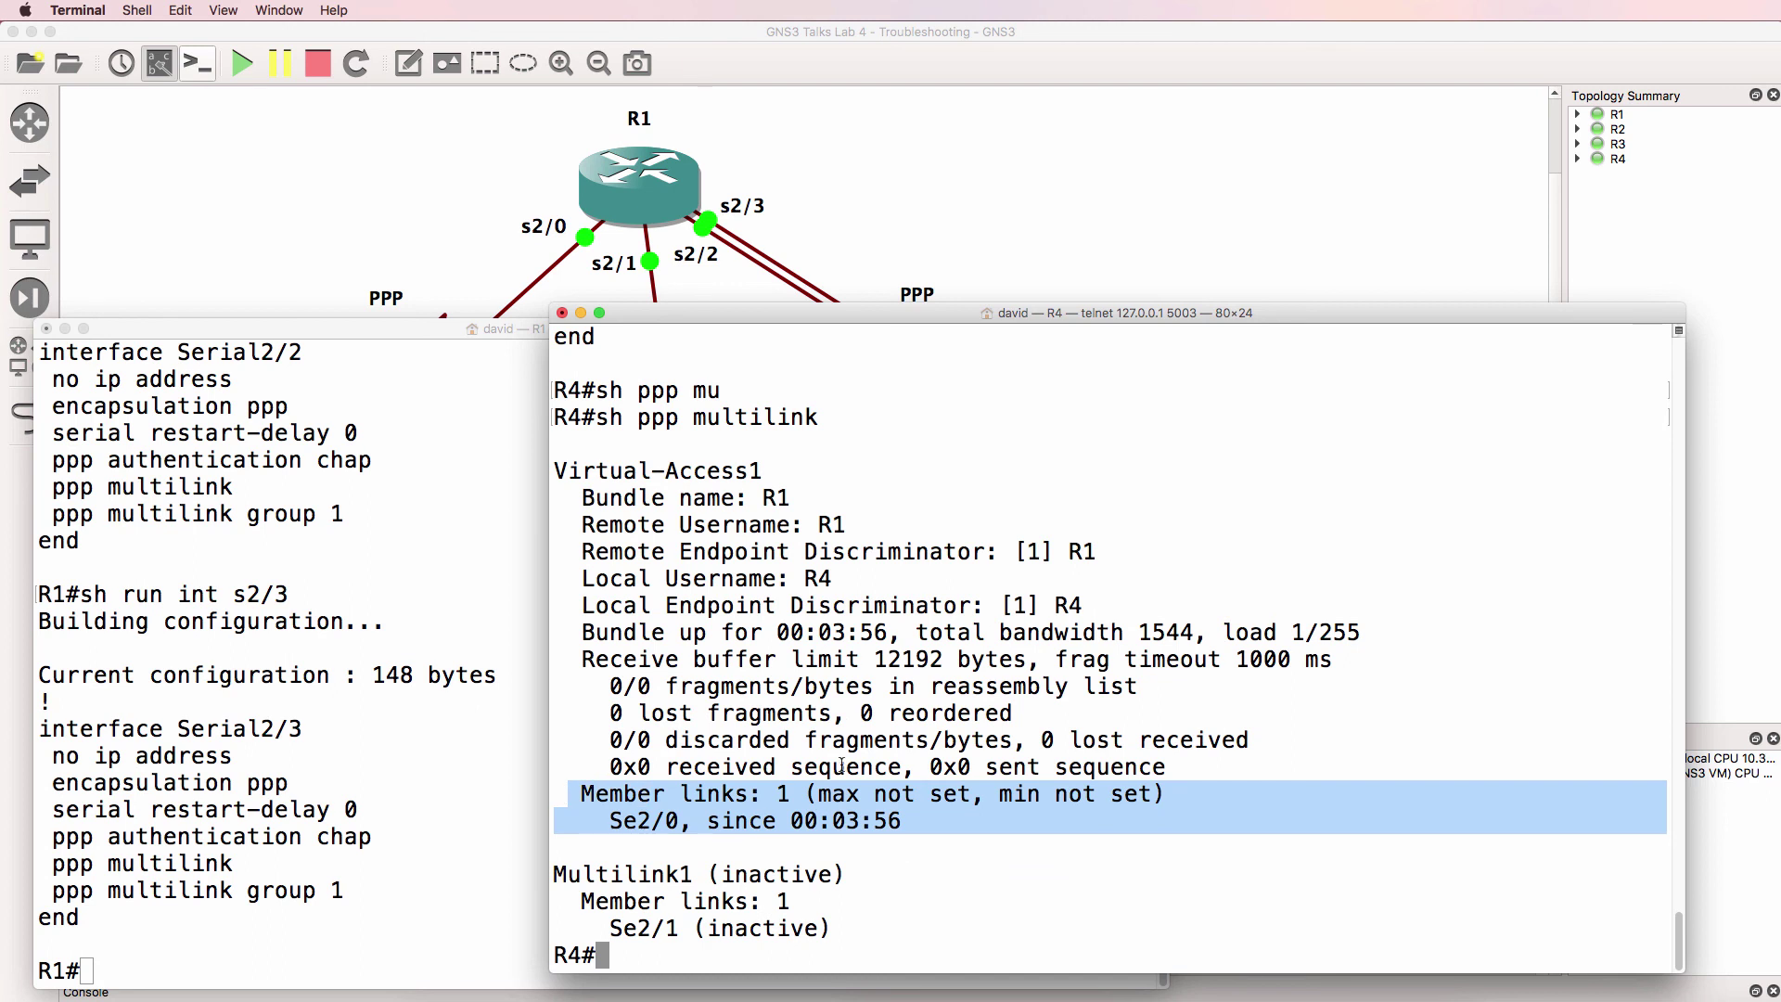
scroll(842, 766, up, 10)
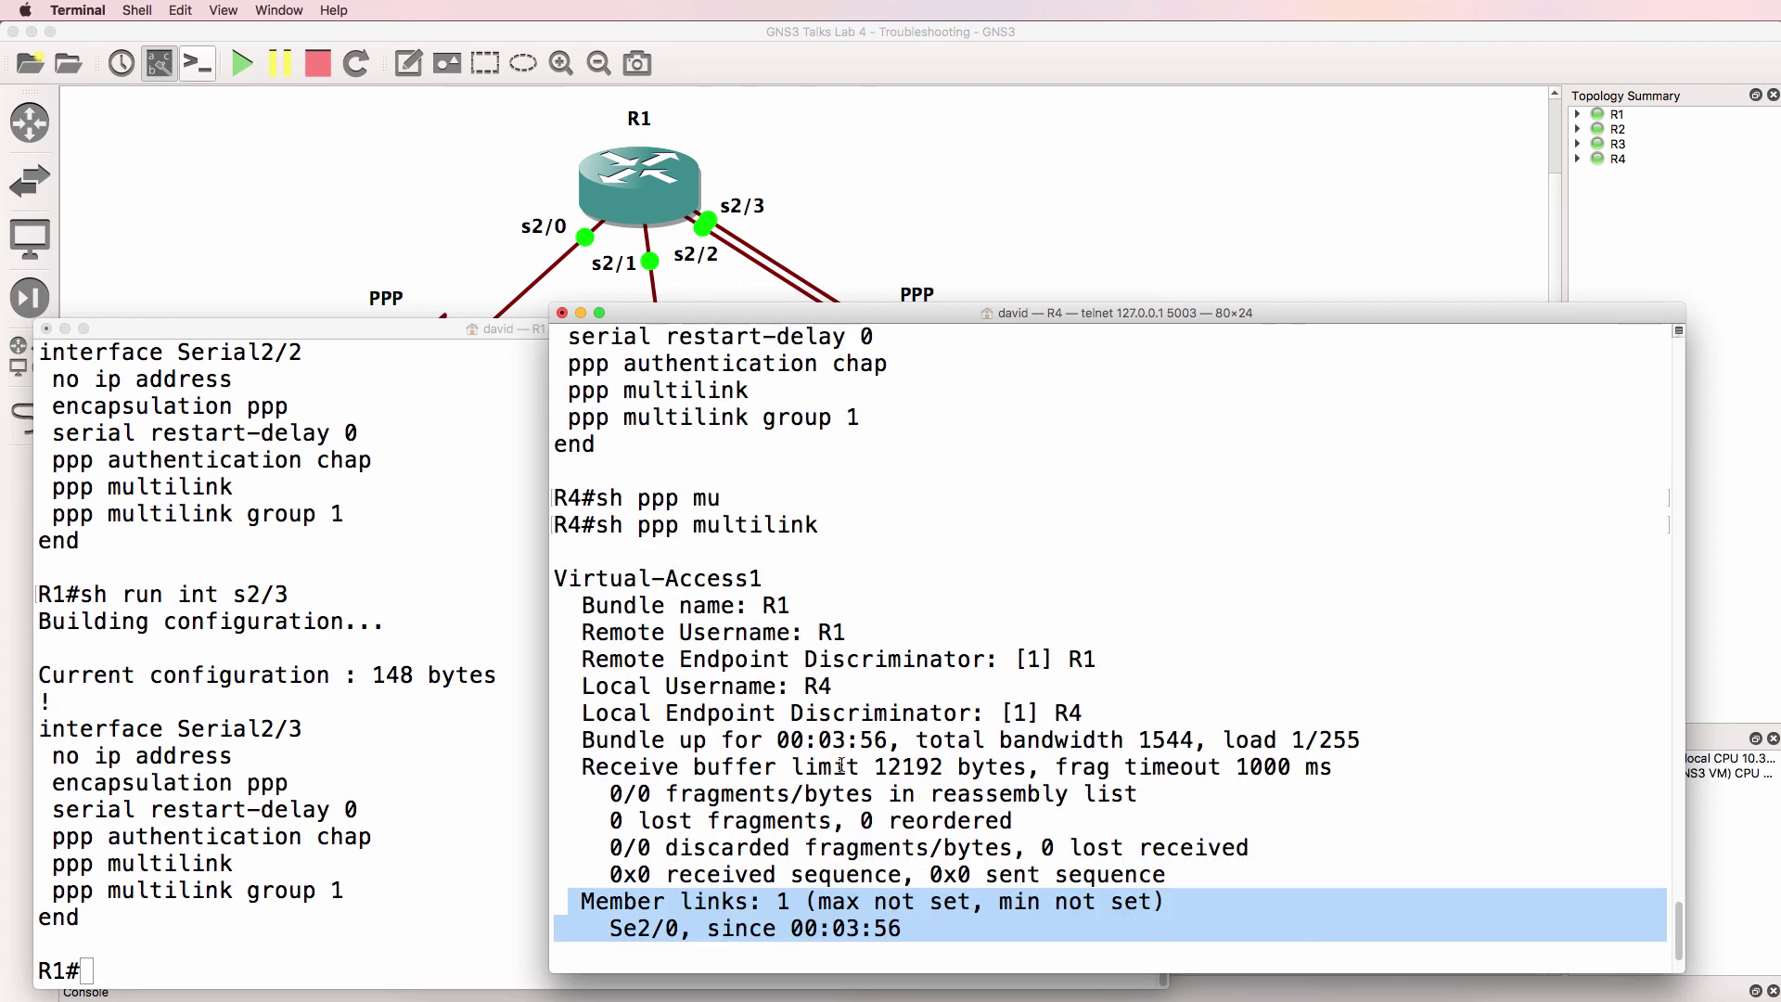
drag(774, 639, 551, 499)
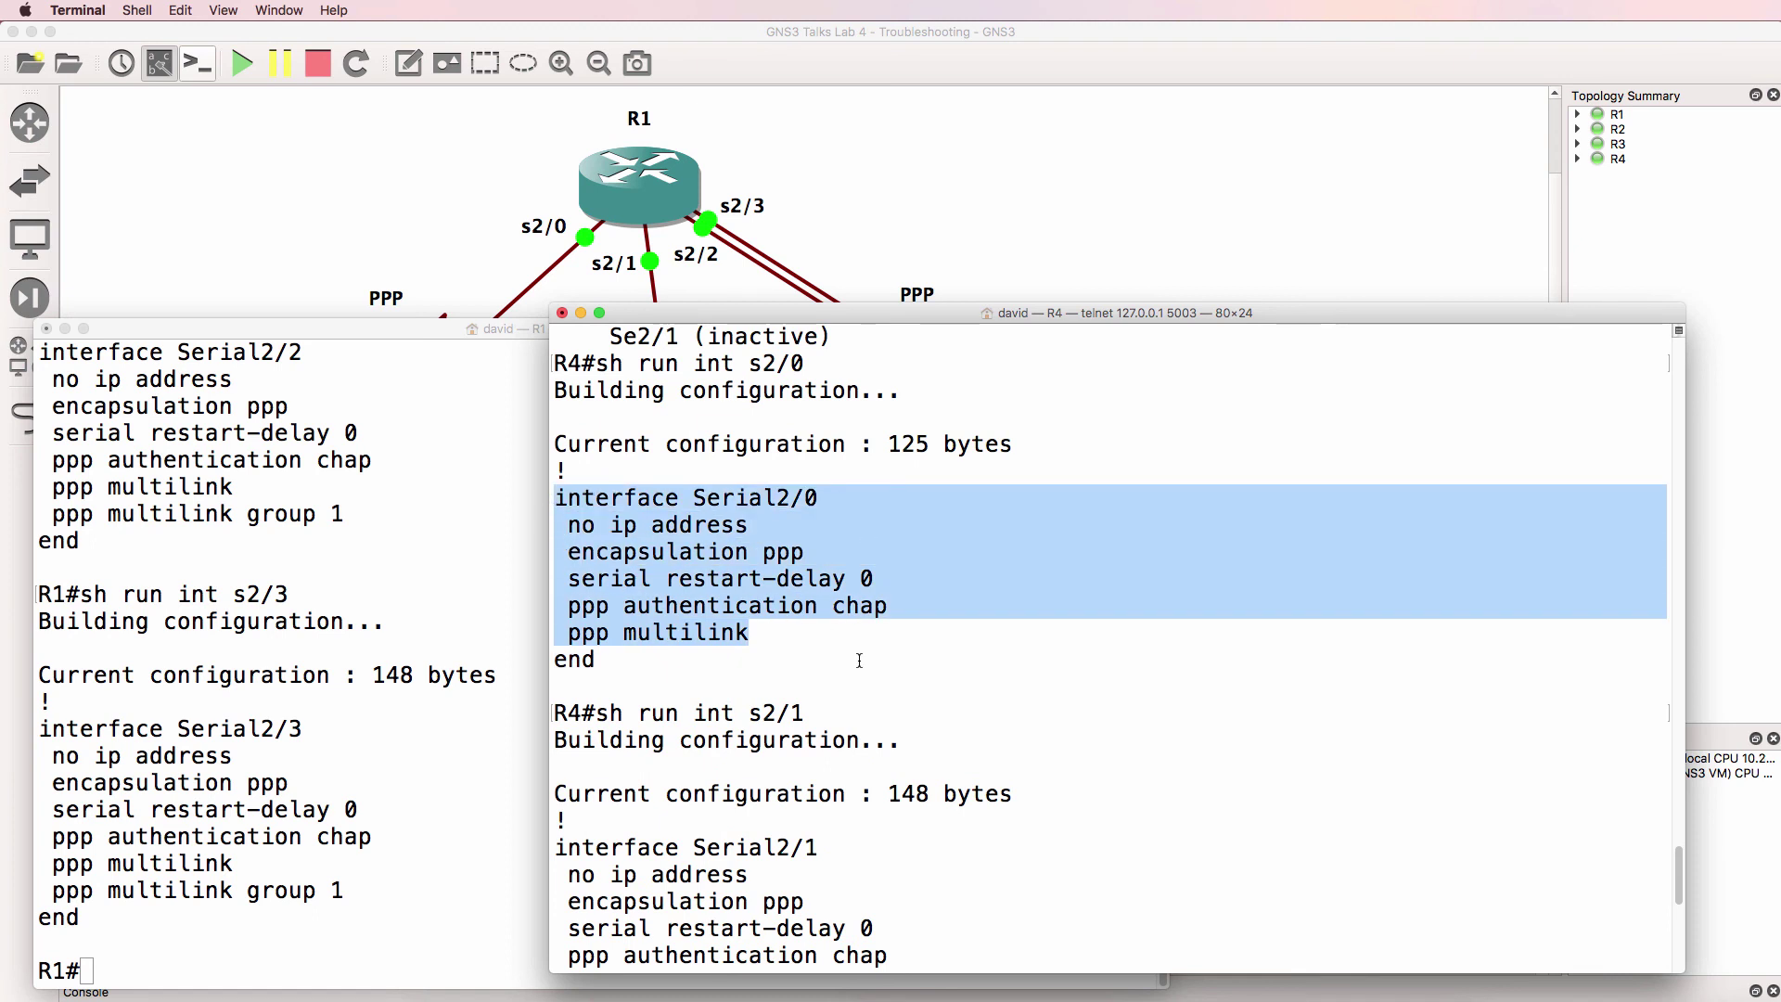
Step: Add ppp multilink group 1 to R4's interface s2/0 and return to privileged mode
scroll(859, 659, down, 2)
text(conf t)
key(Return)
text(int s1/)
key(BackSpace)
key(BackSpace)
text(2/0)
key(Return)
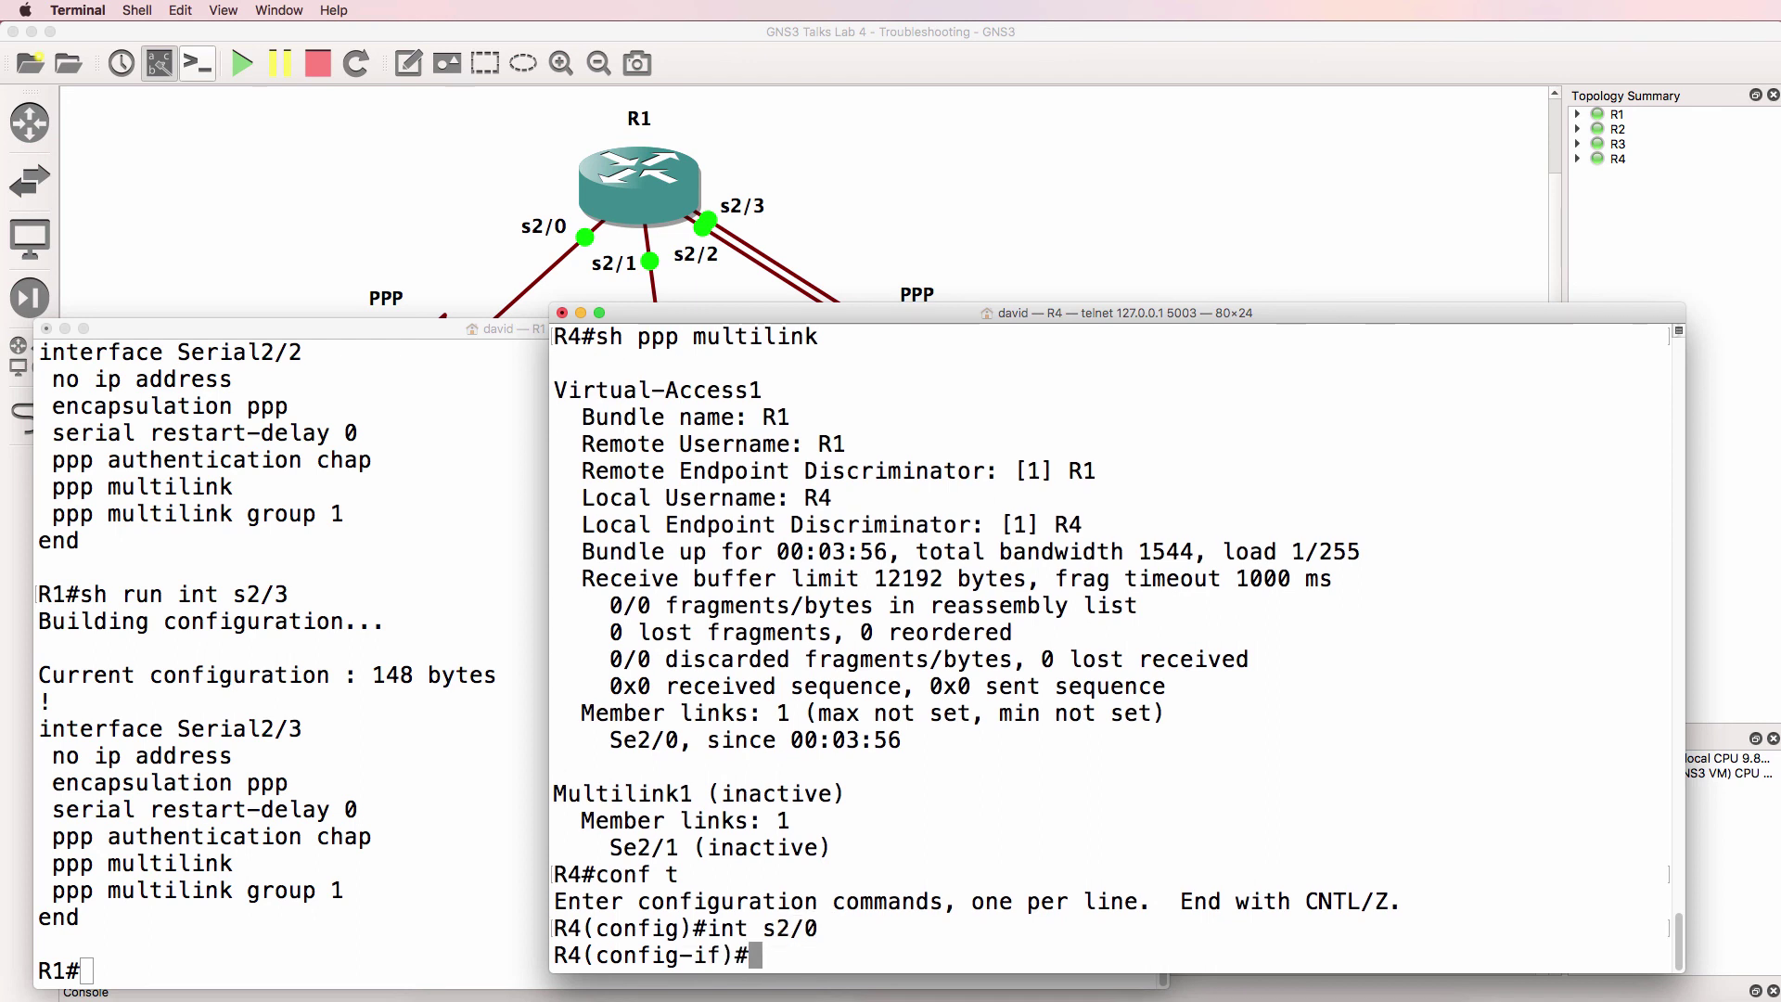
text(mu)
key(Tab)
text(g)
key(Tab)
text(1)
key(Return)
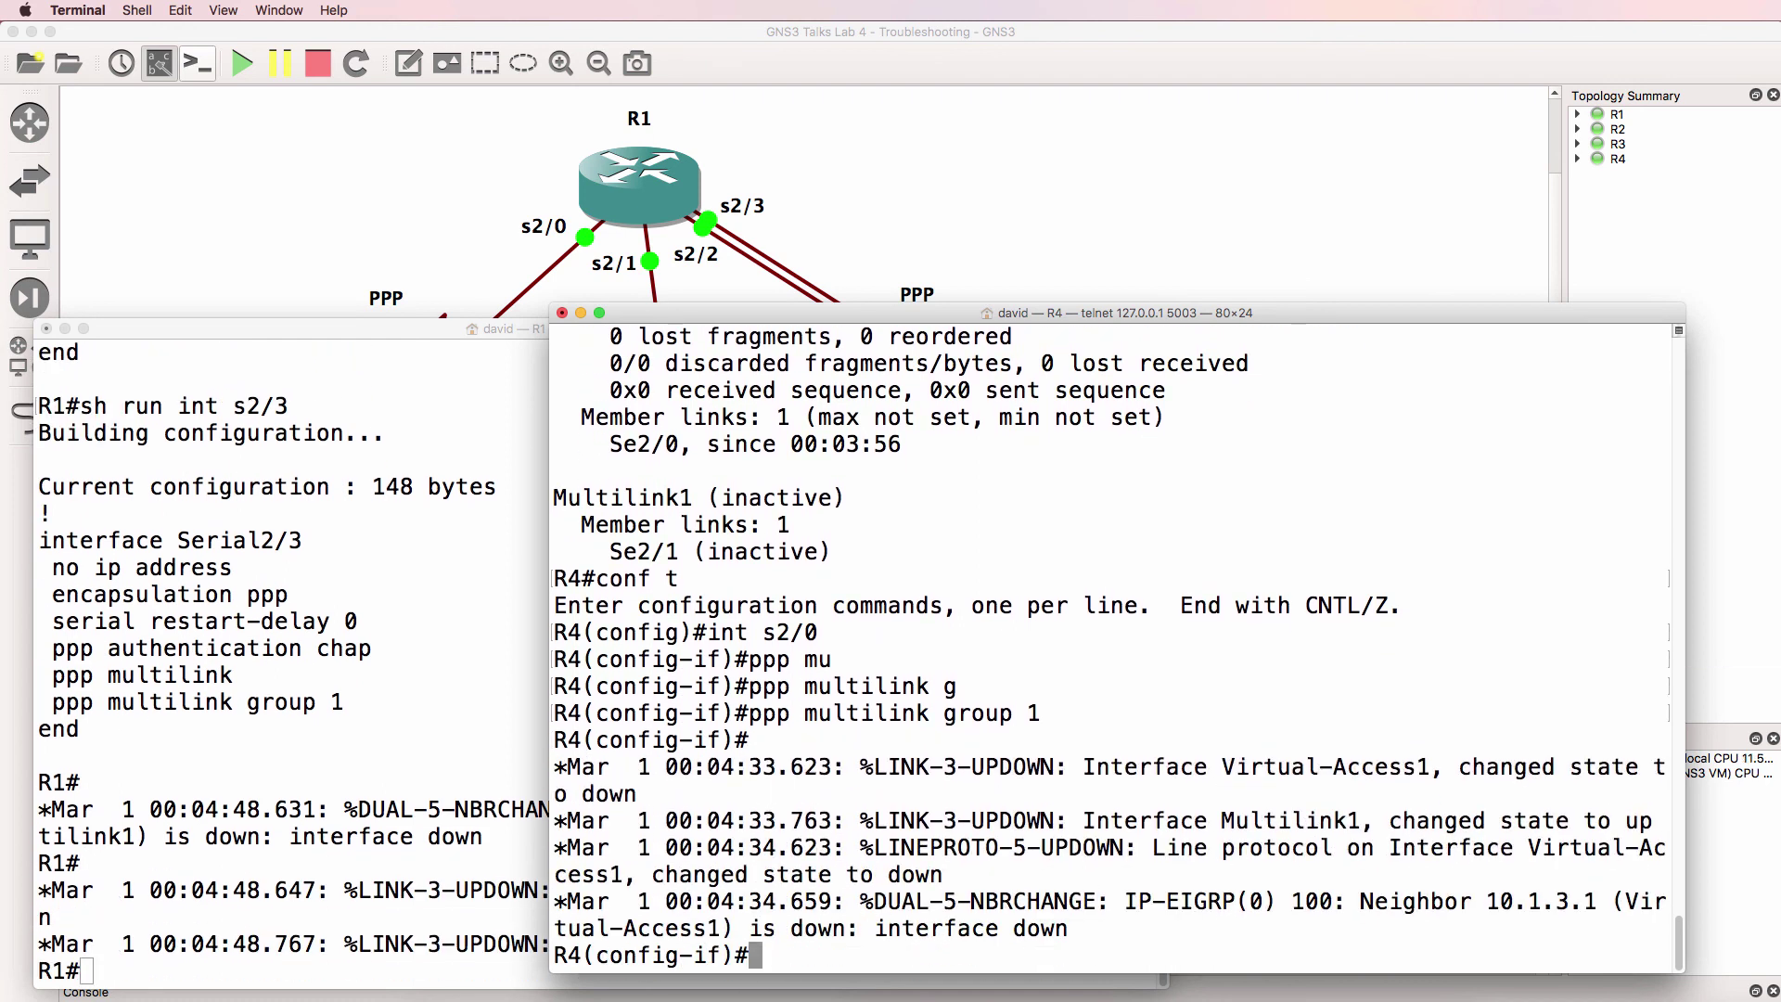
text(end)
key(Return)
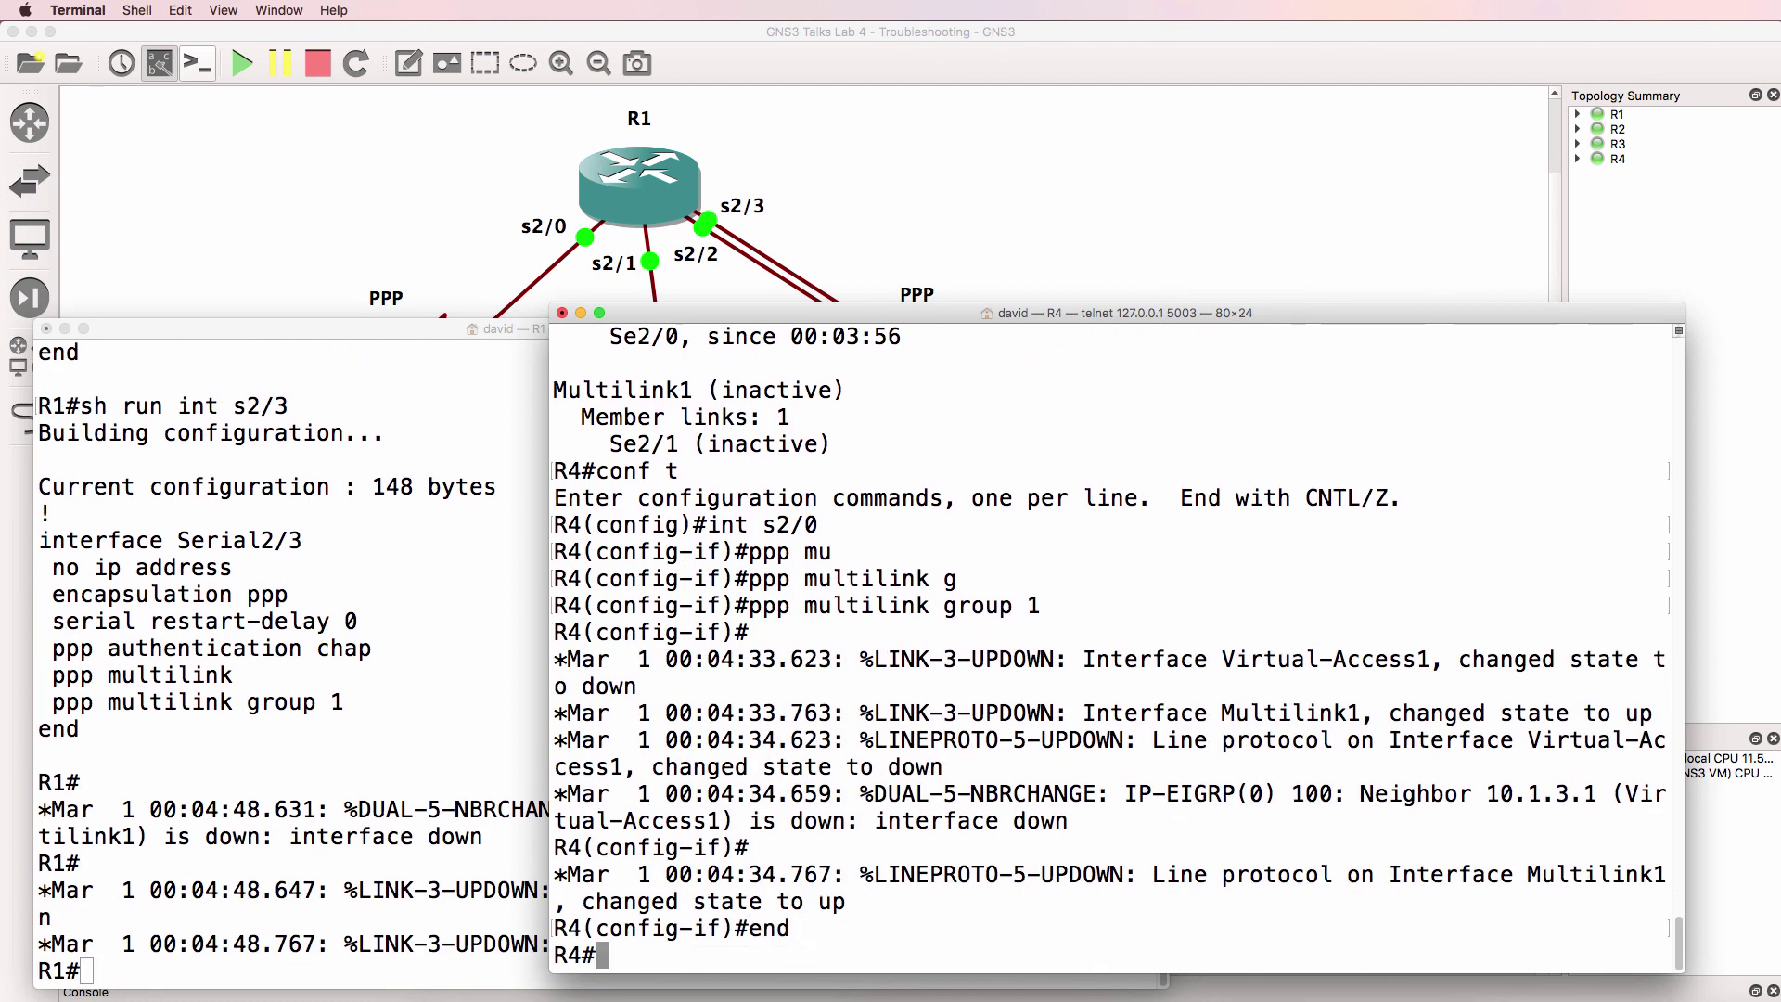
Step: Run sh ppp multilink on R4 to verify the Multilink1 member links after the group change
key(Return)
key(Return)
text(sh ppp multilink)
key(Tab)
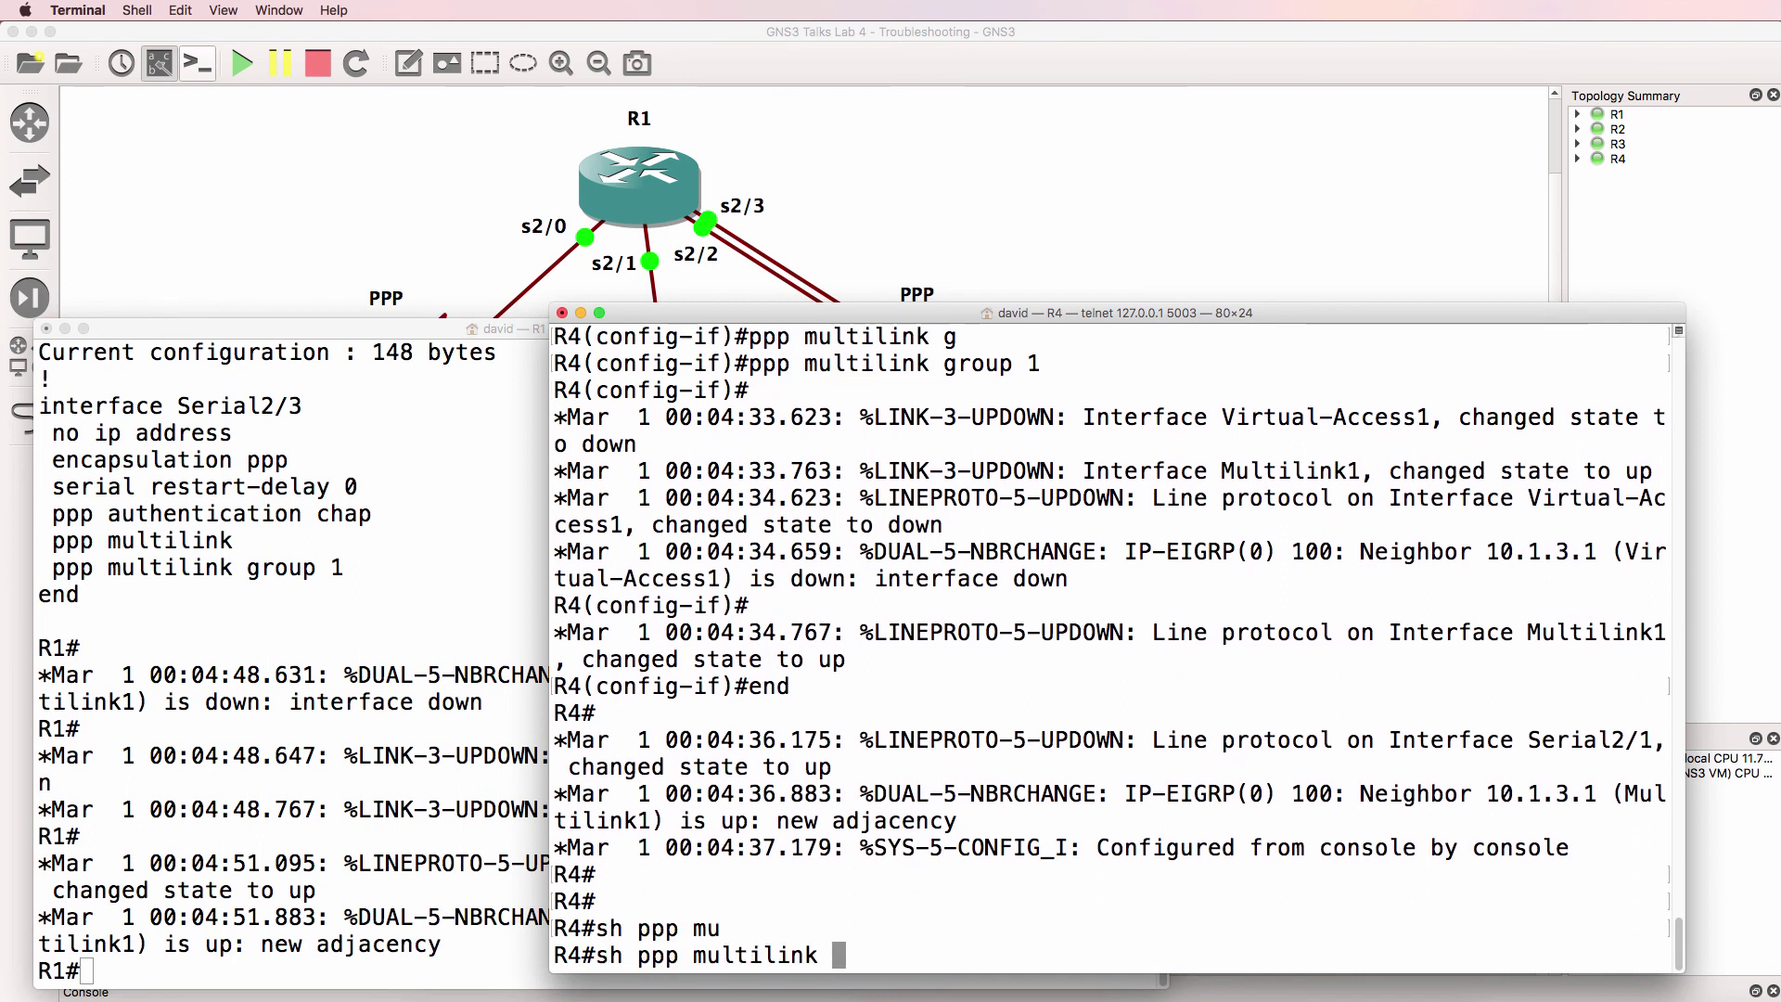
key(Return)
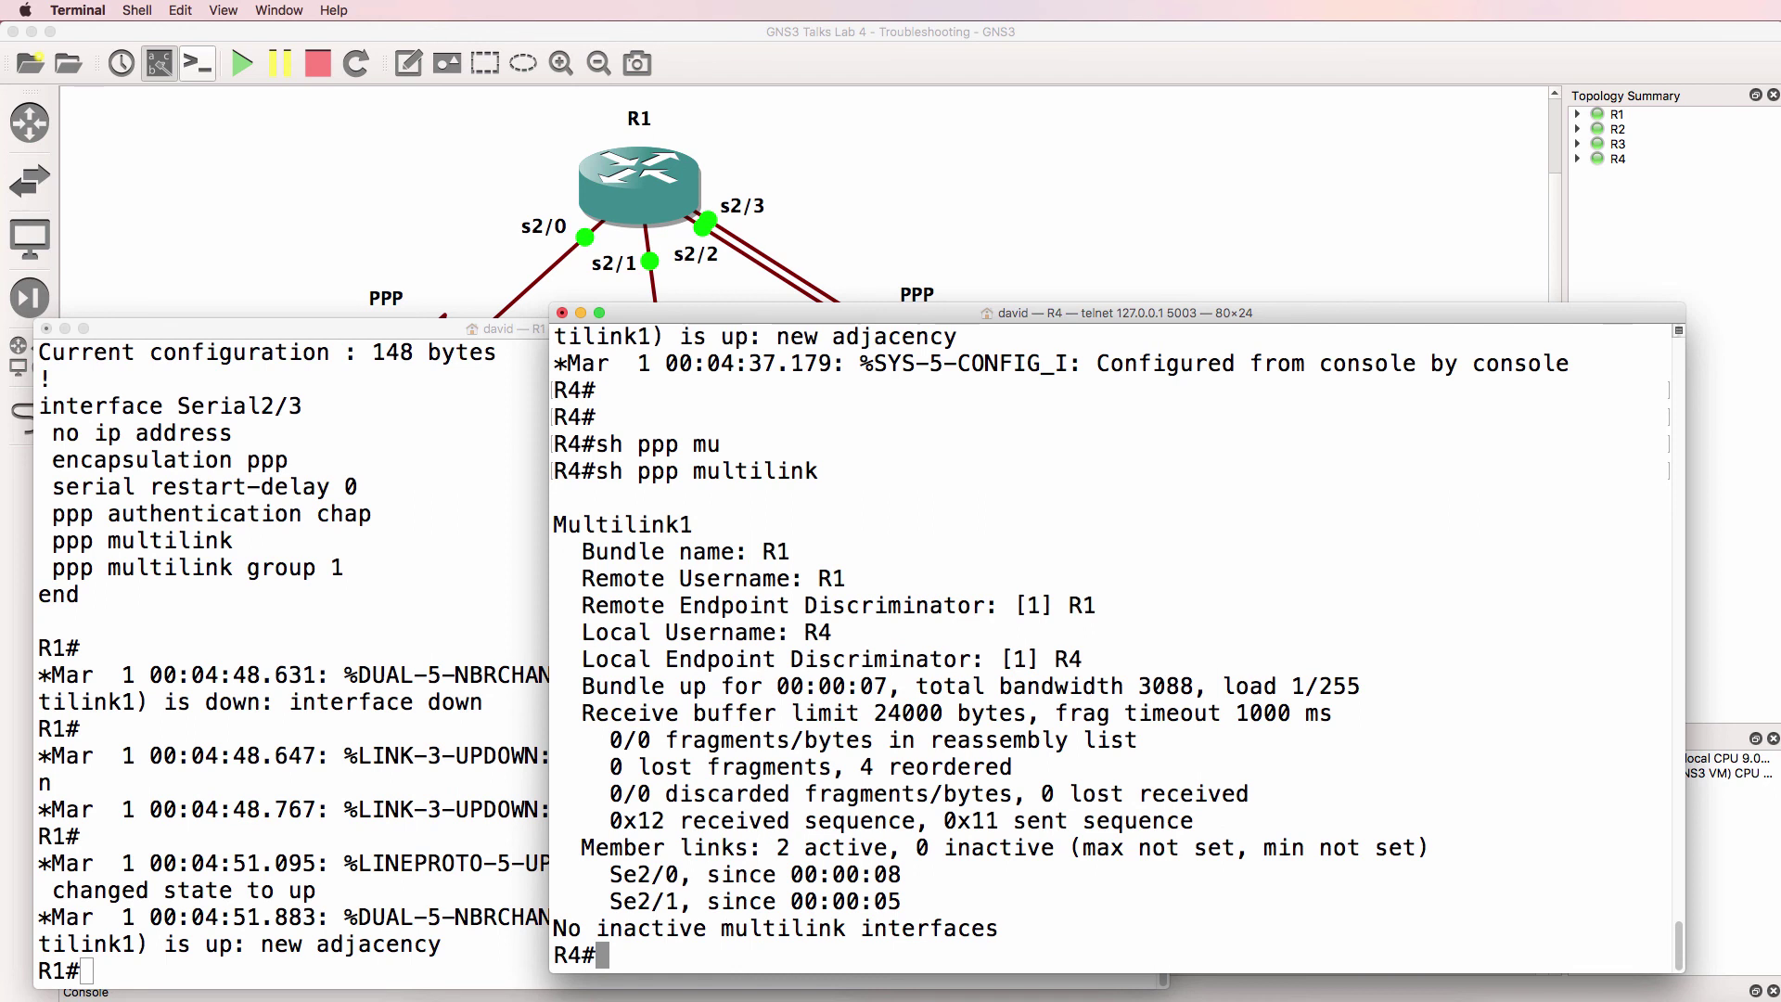
Step: Run sh ppp multilink on R1 to verify the member links of its Multilink1 bundle
click(259, 754)
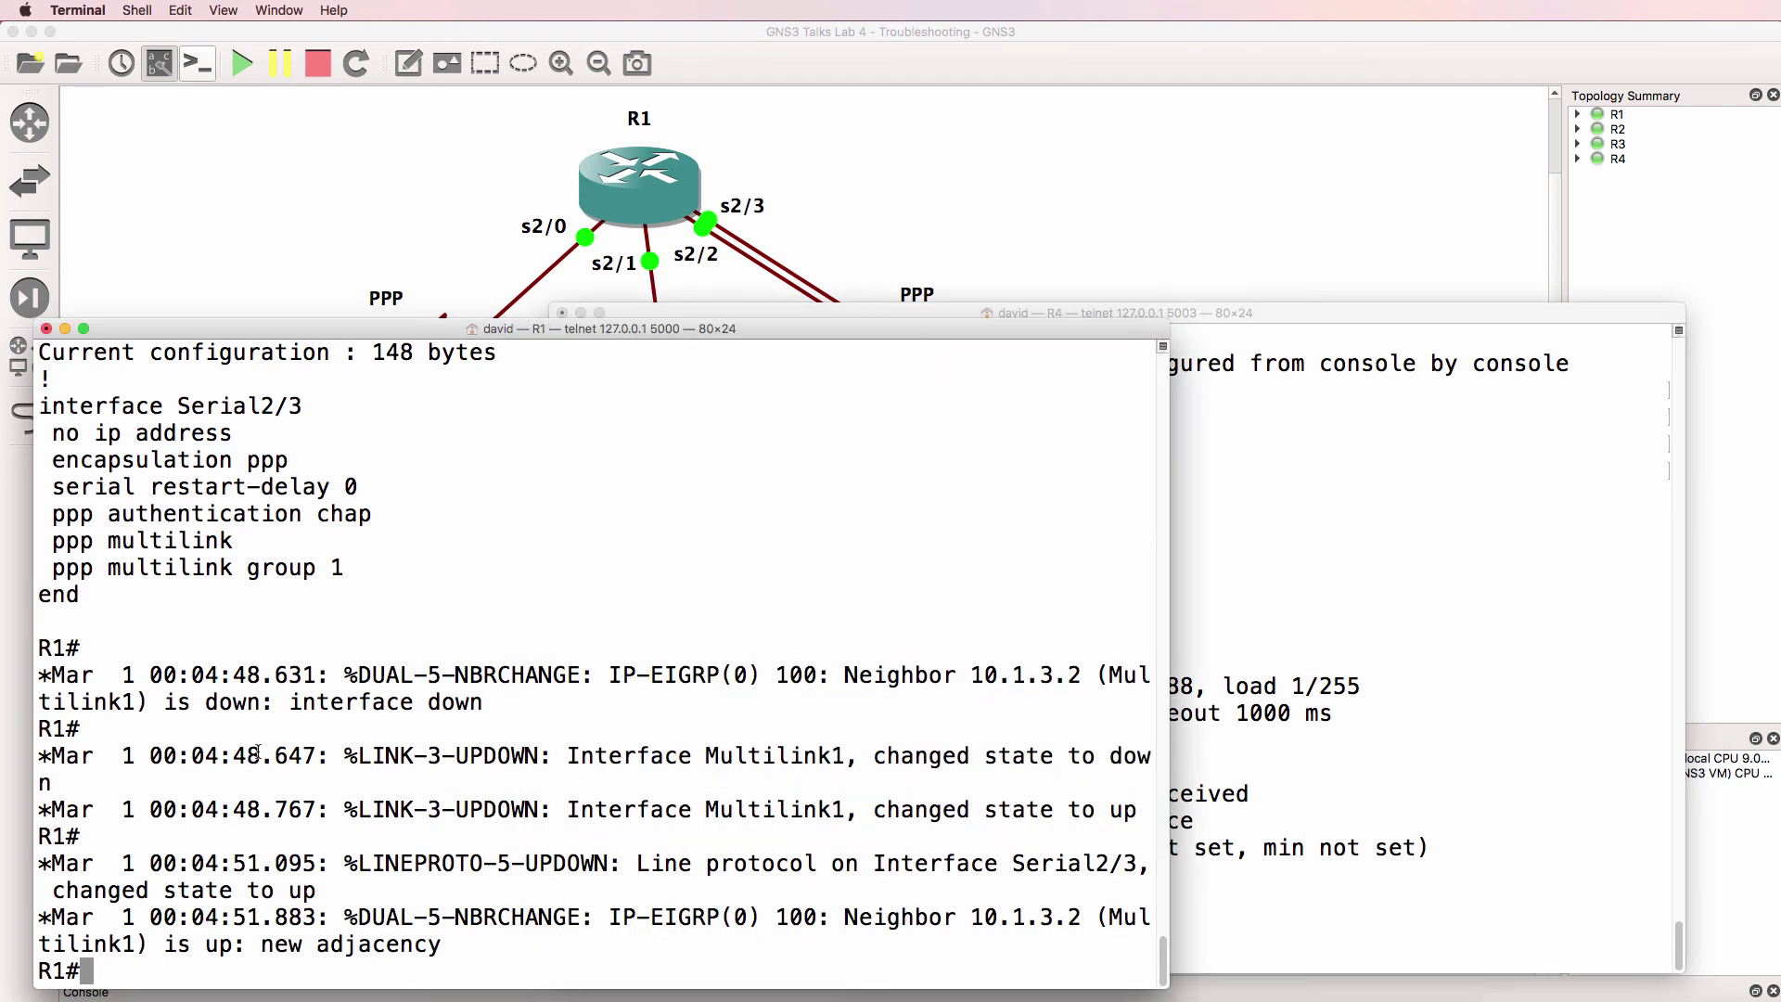
text(sh ppp mu)
key(Tab)
key(Return)
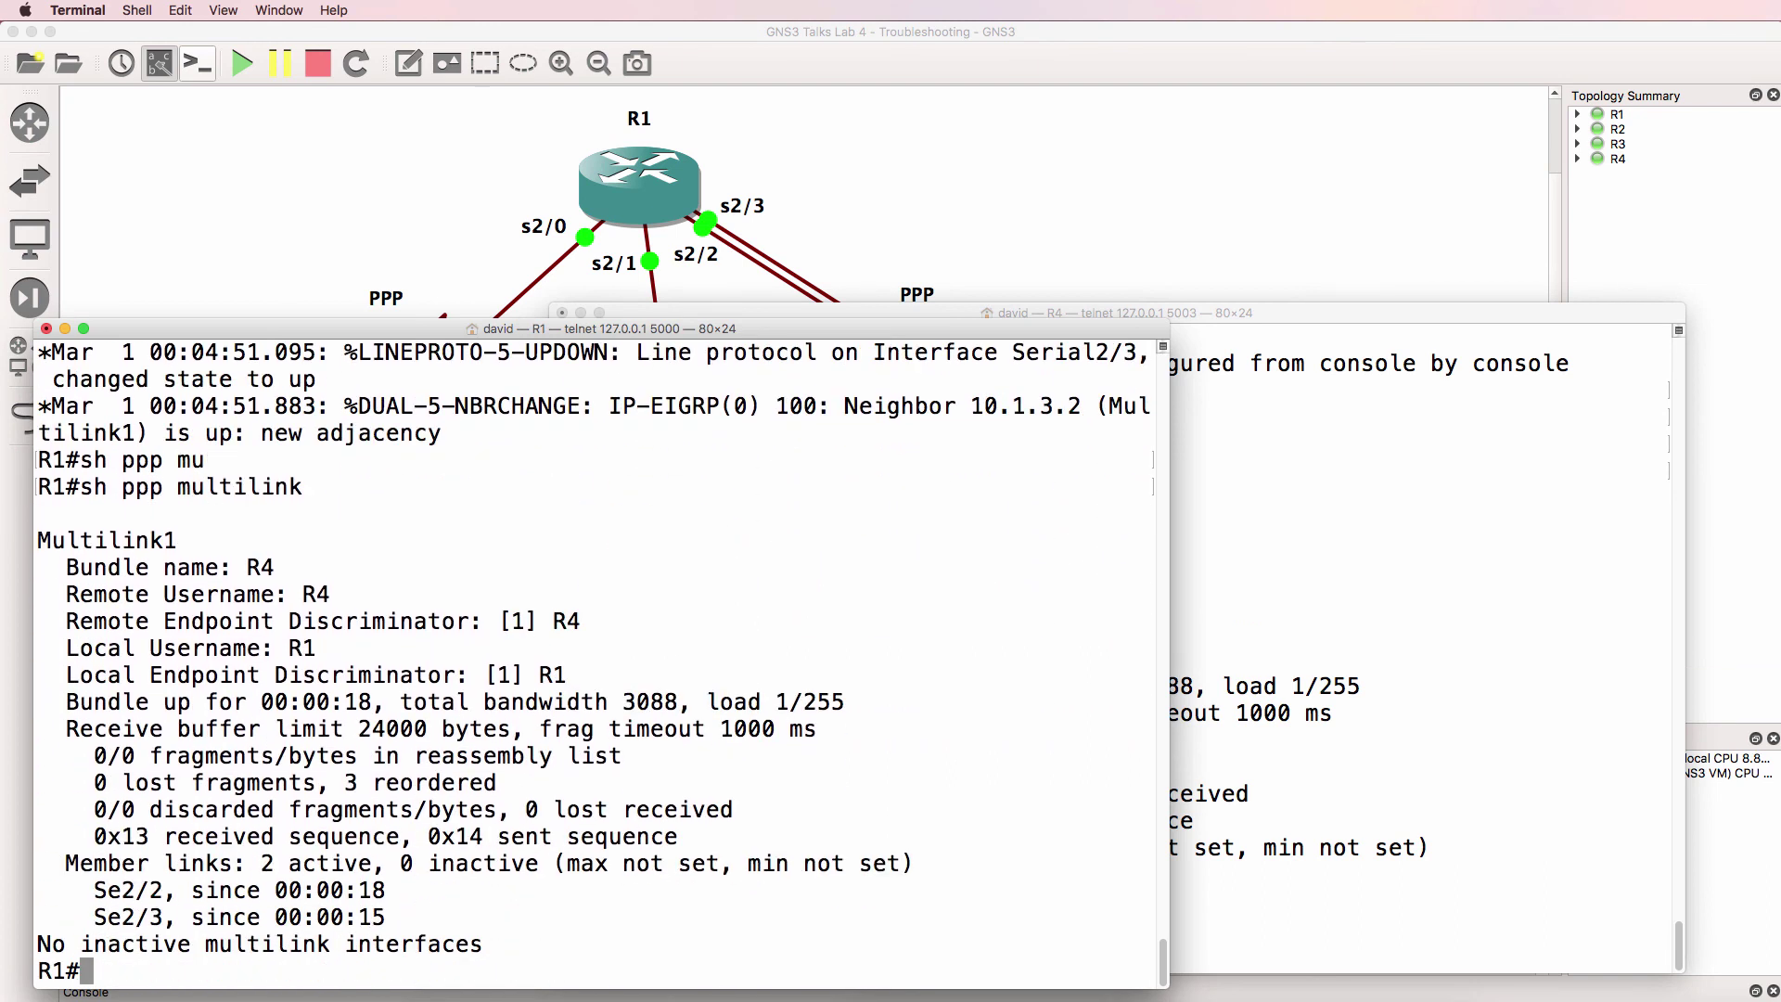
Step: List the CDP neighbors on R4 with sh cdp neighbors
click(1343, 656)
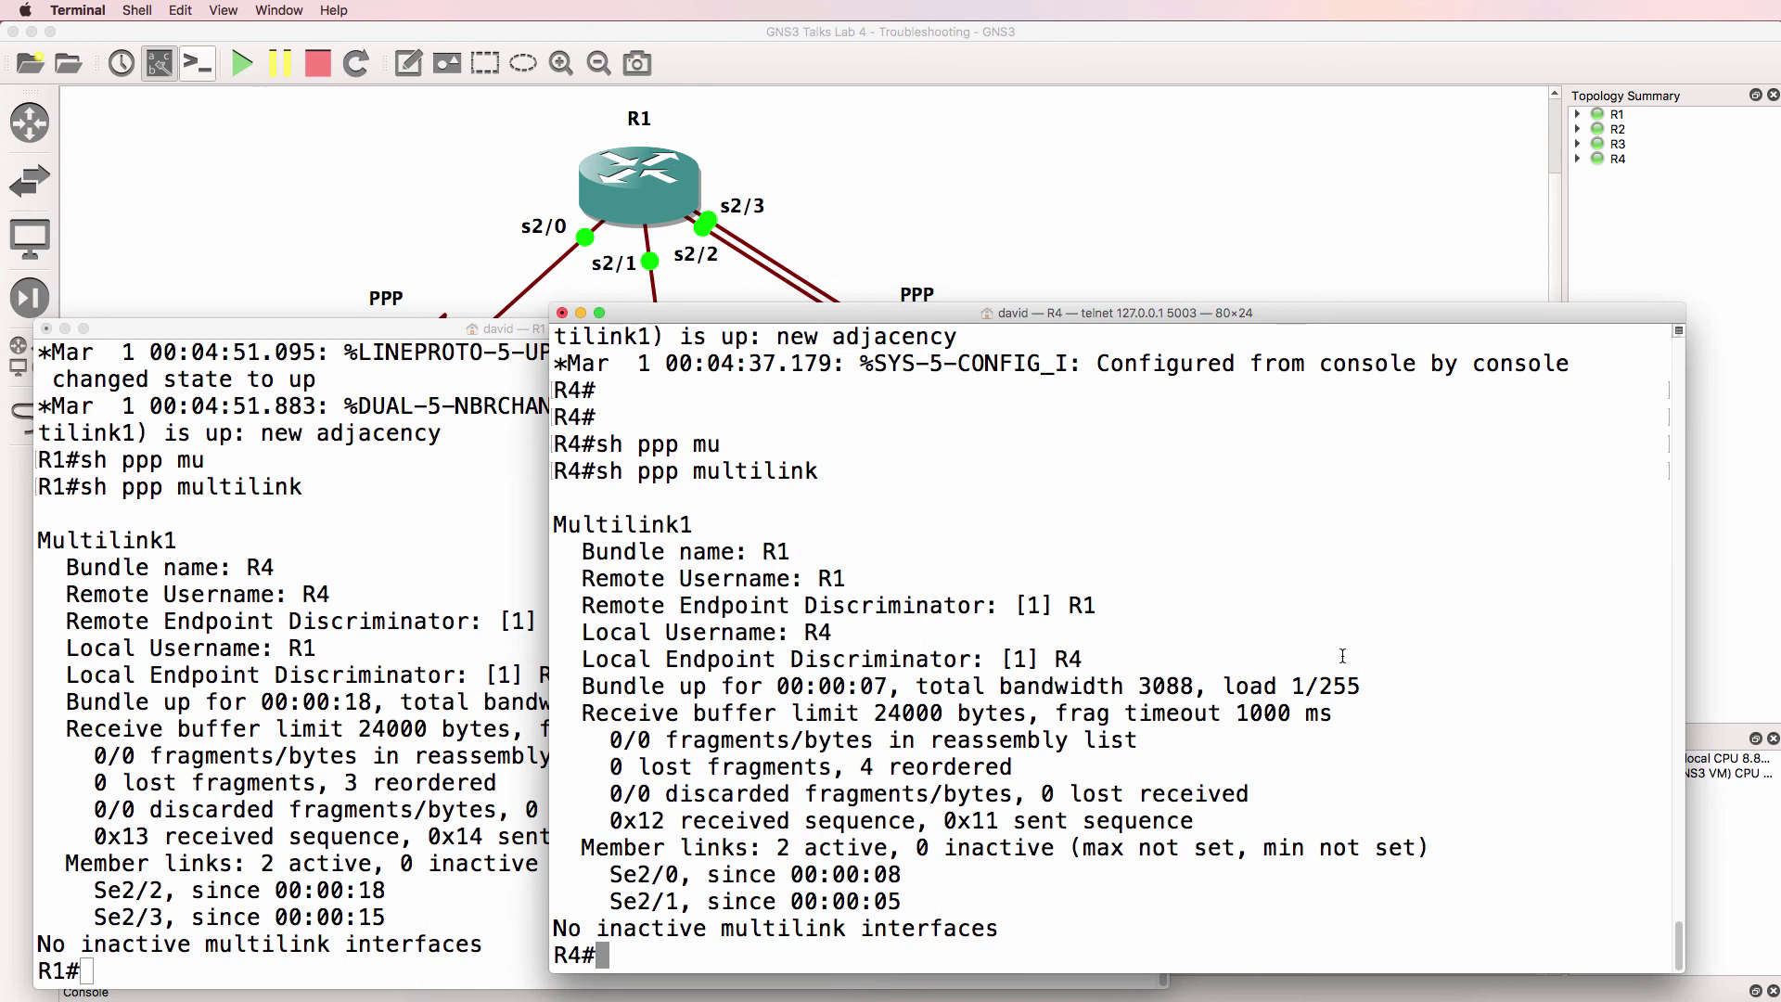
text(sh cdp ne)
key(BackSpace)
key(BackSpace)
key(BackSpace)
key(BackSpace)
text(p nei)
key(Return)
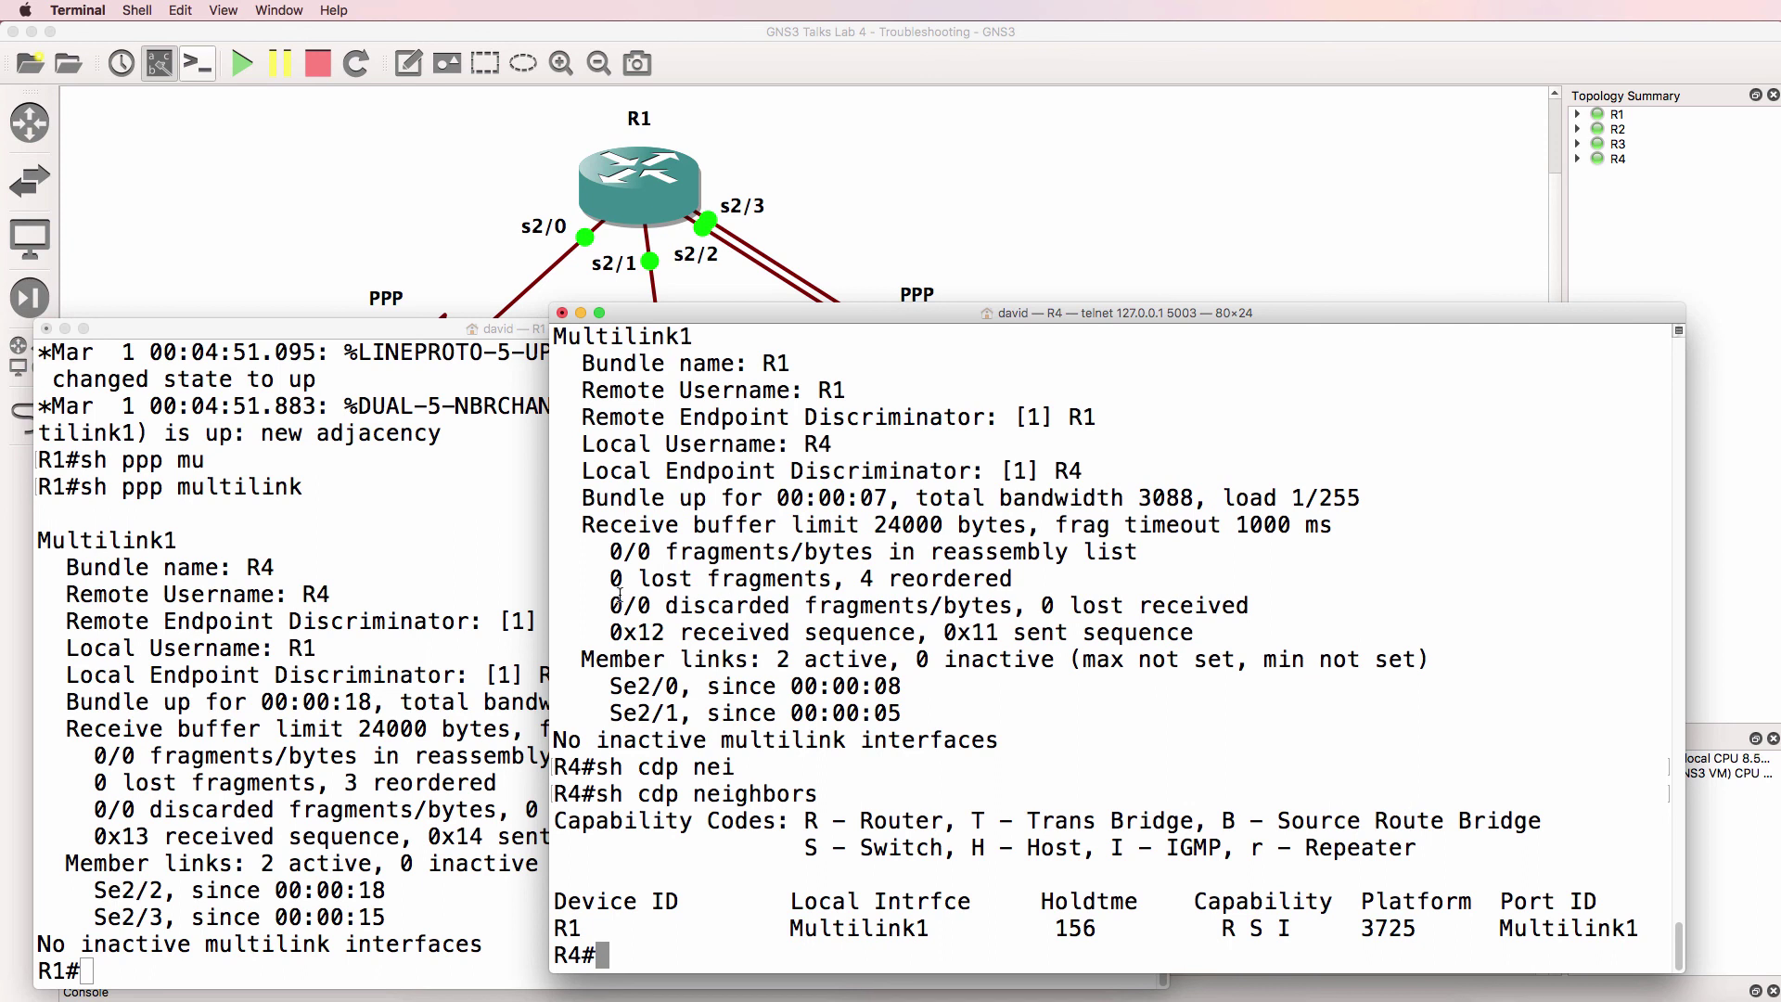
Step: List R1's CDP neighbors and ping R4's multilink address 10.1.3.2 from R1
click(207, 615)
text(sh cdp nei)
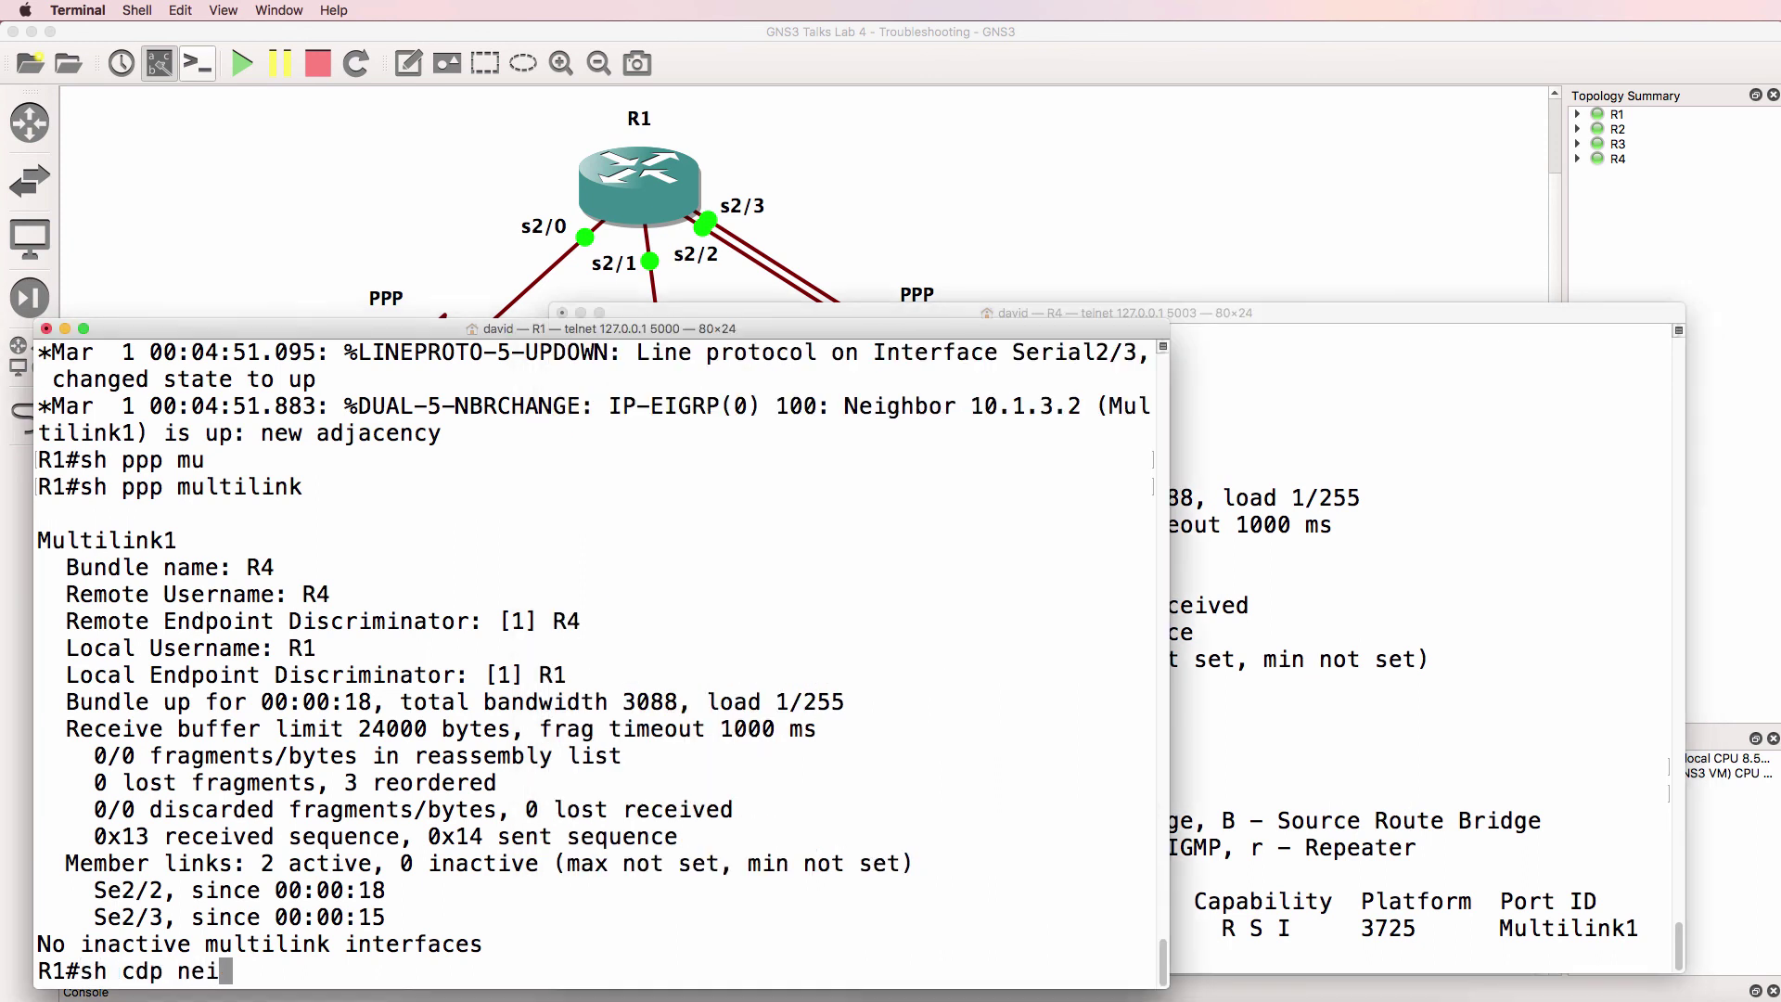
key(Return)
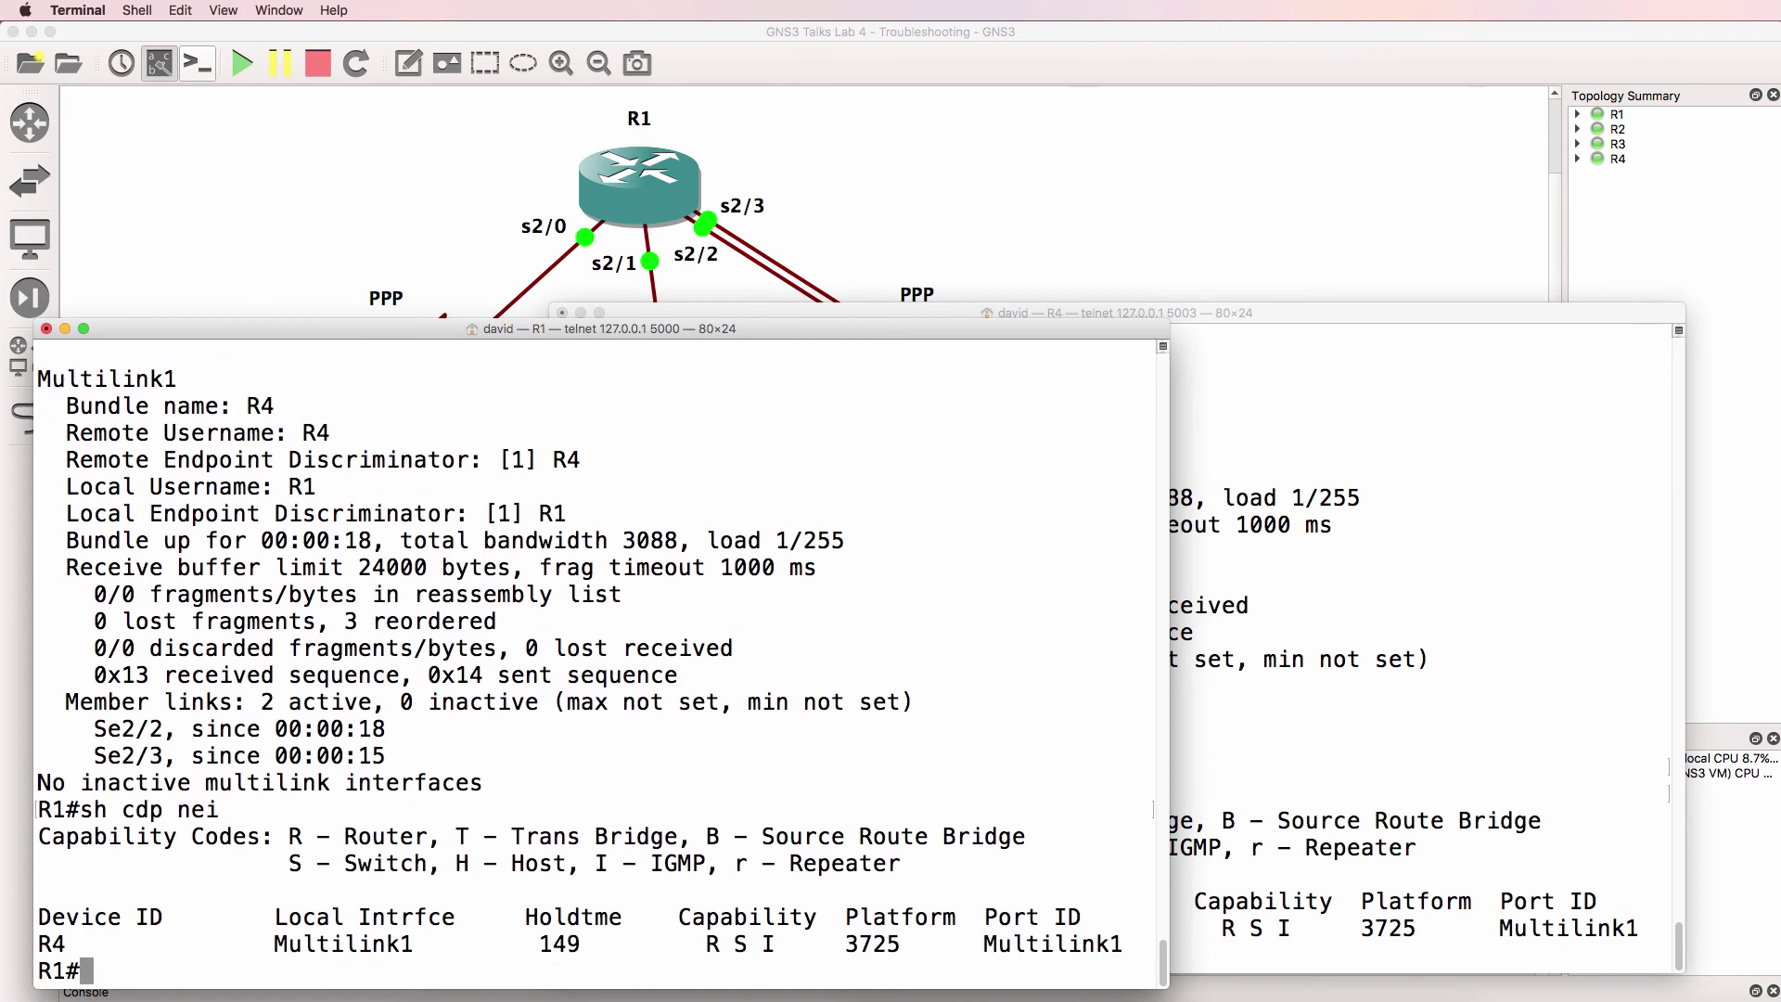
text(ping 10.1.3.2)
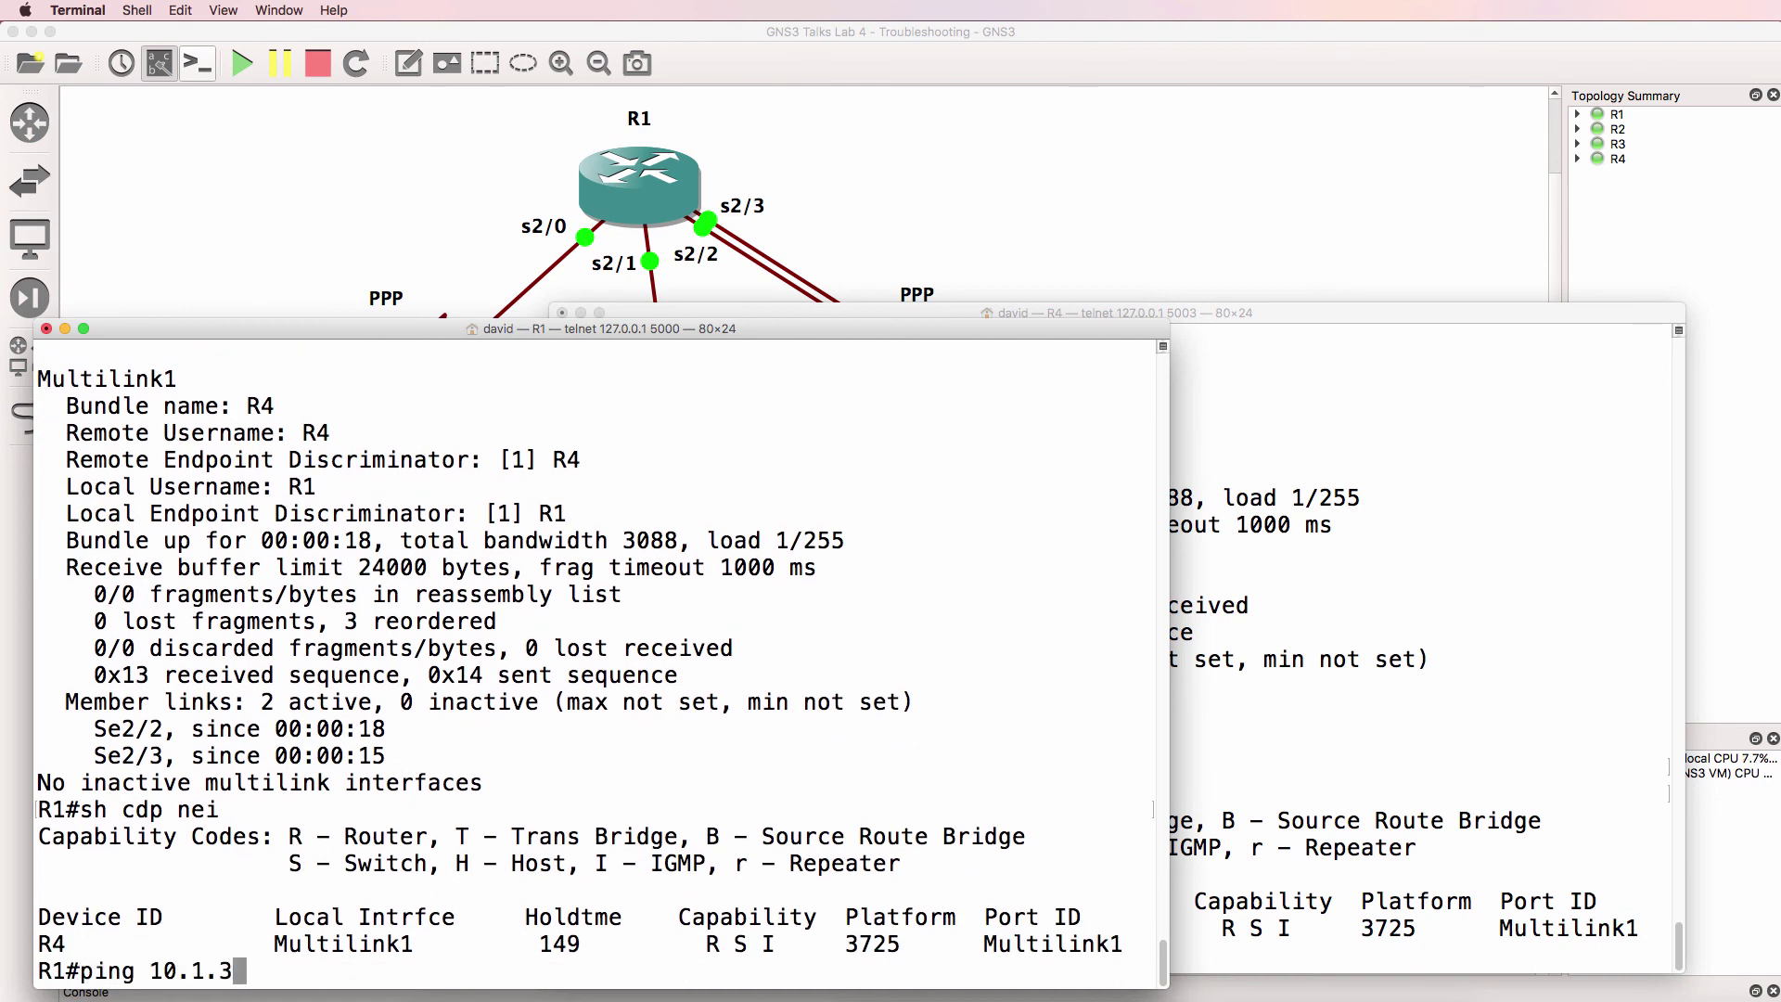
key(Return)
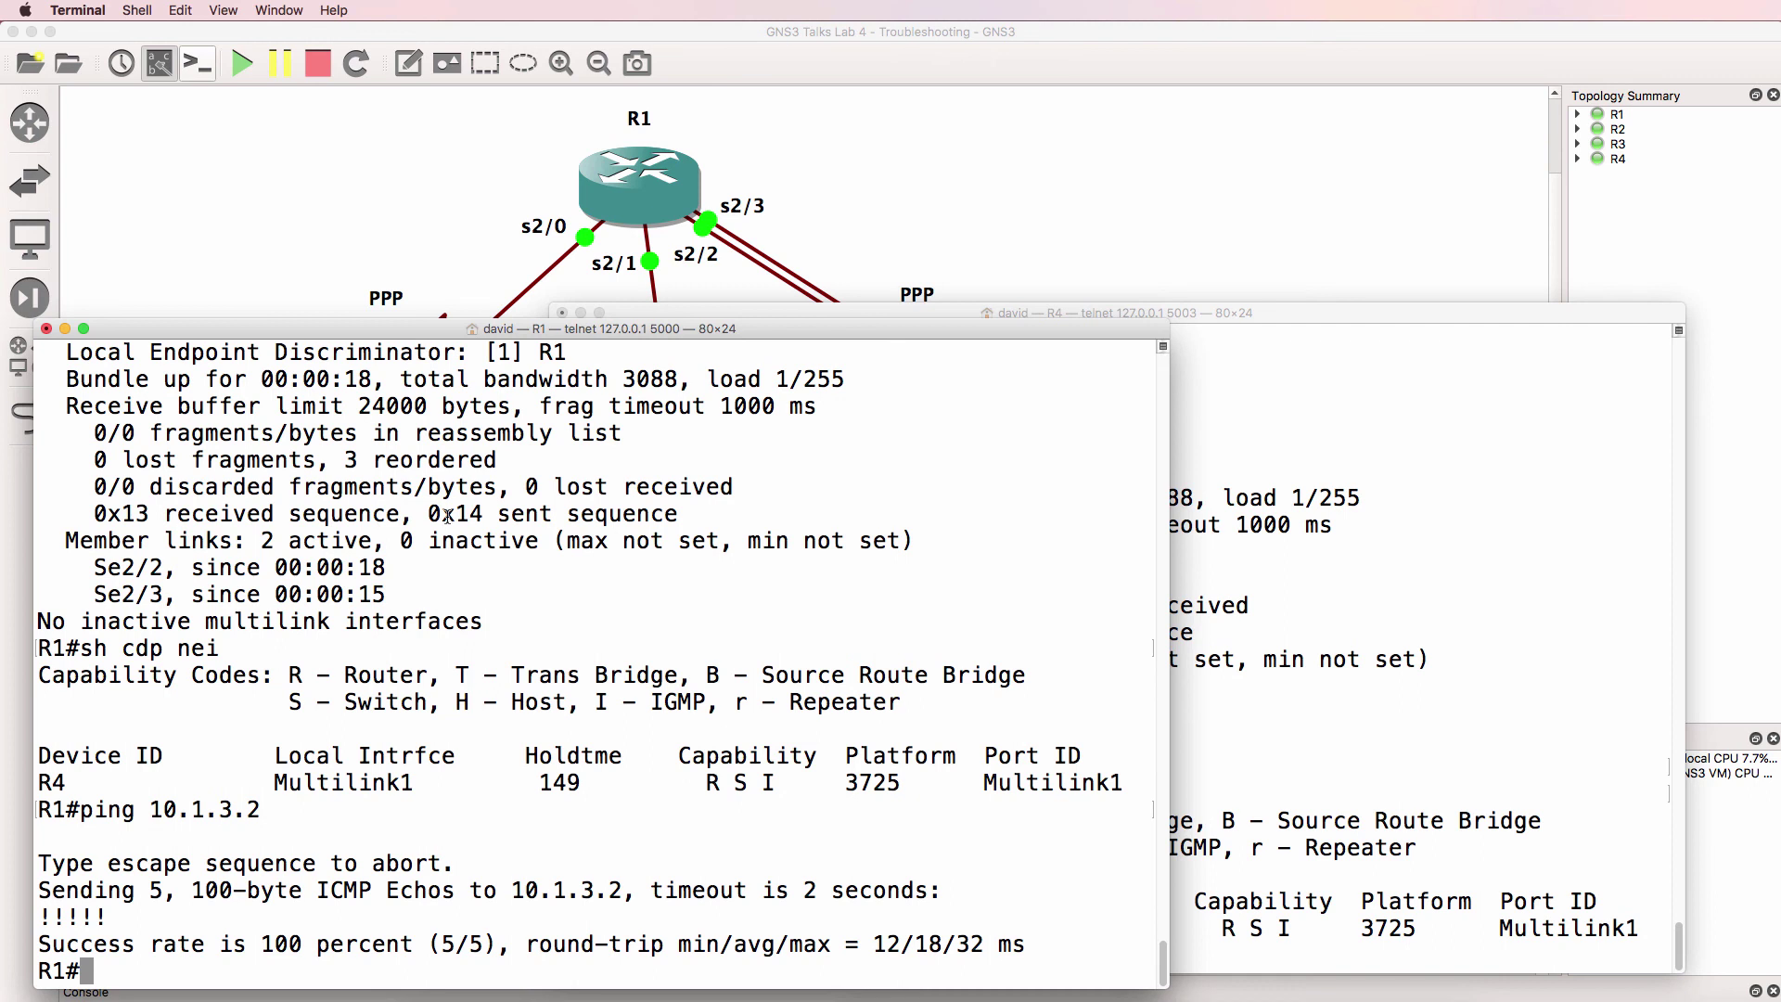
Step: Display R4's IP routing table and check the outgoing interface of the EIGRP route to 1.1.1.1
click(1289, 486)
text(sh ip route)
key(Return)
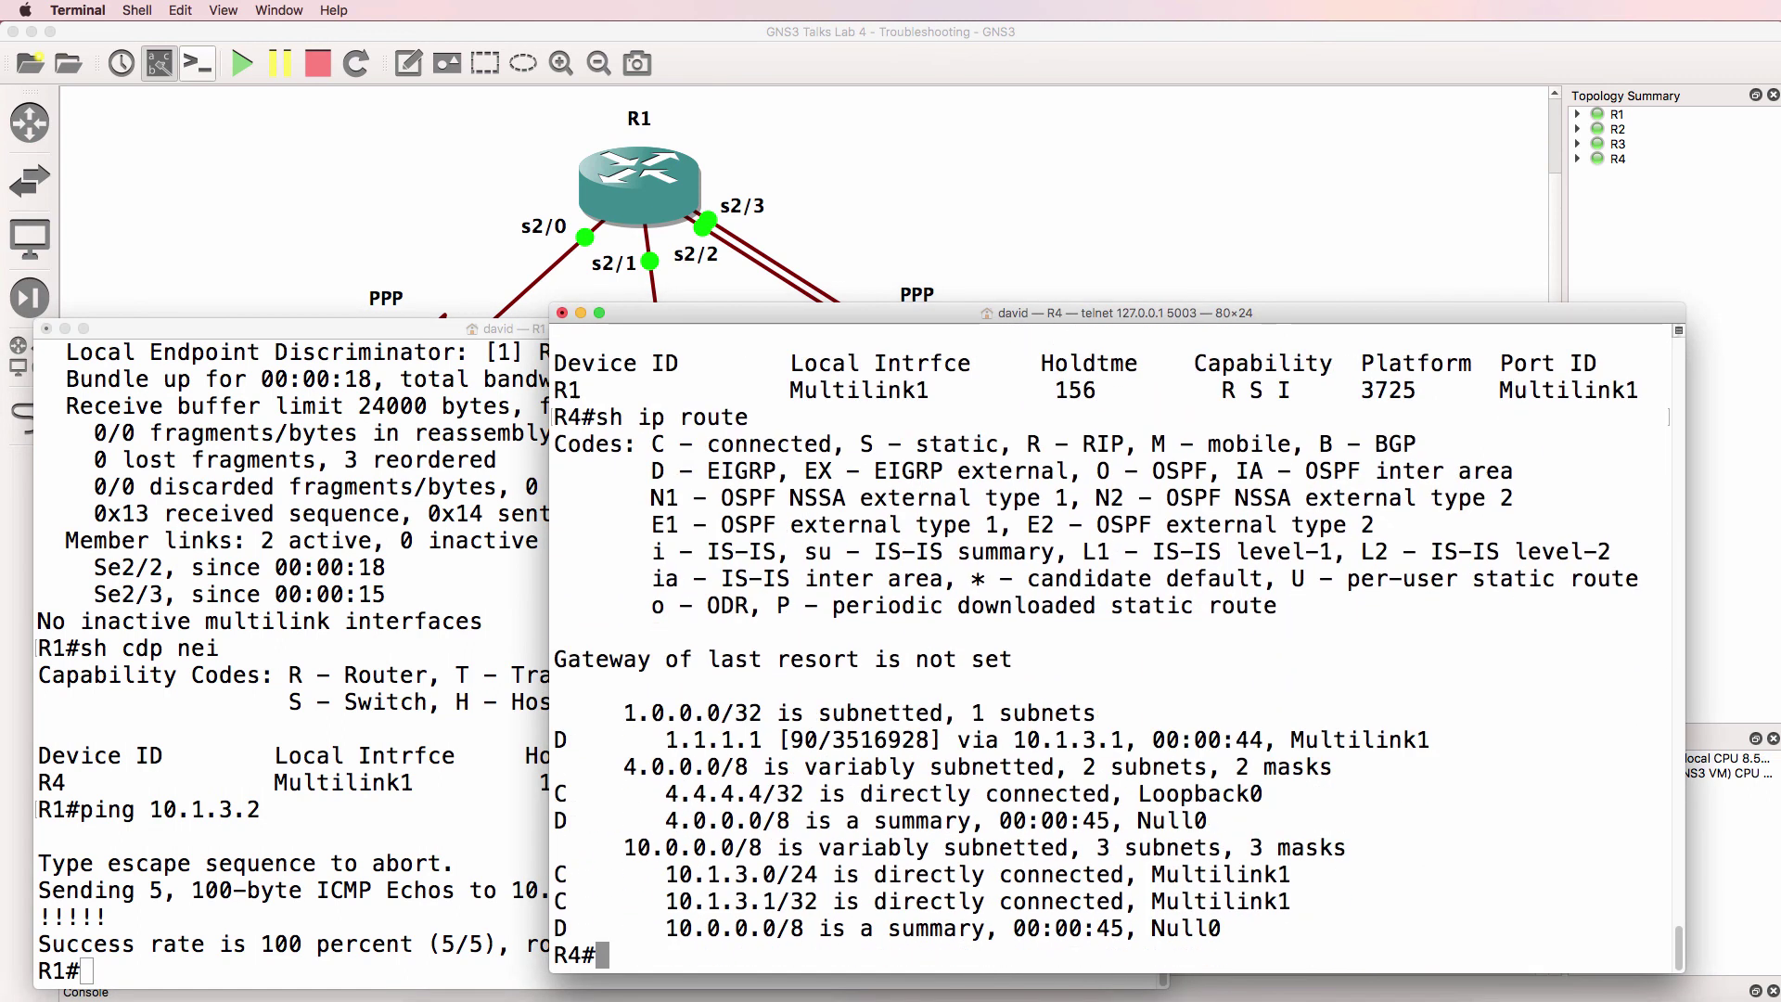
drag(1449, 747, 1295, 742)
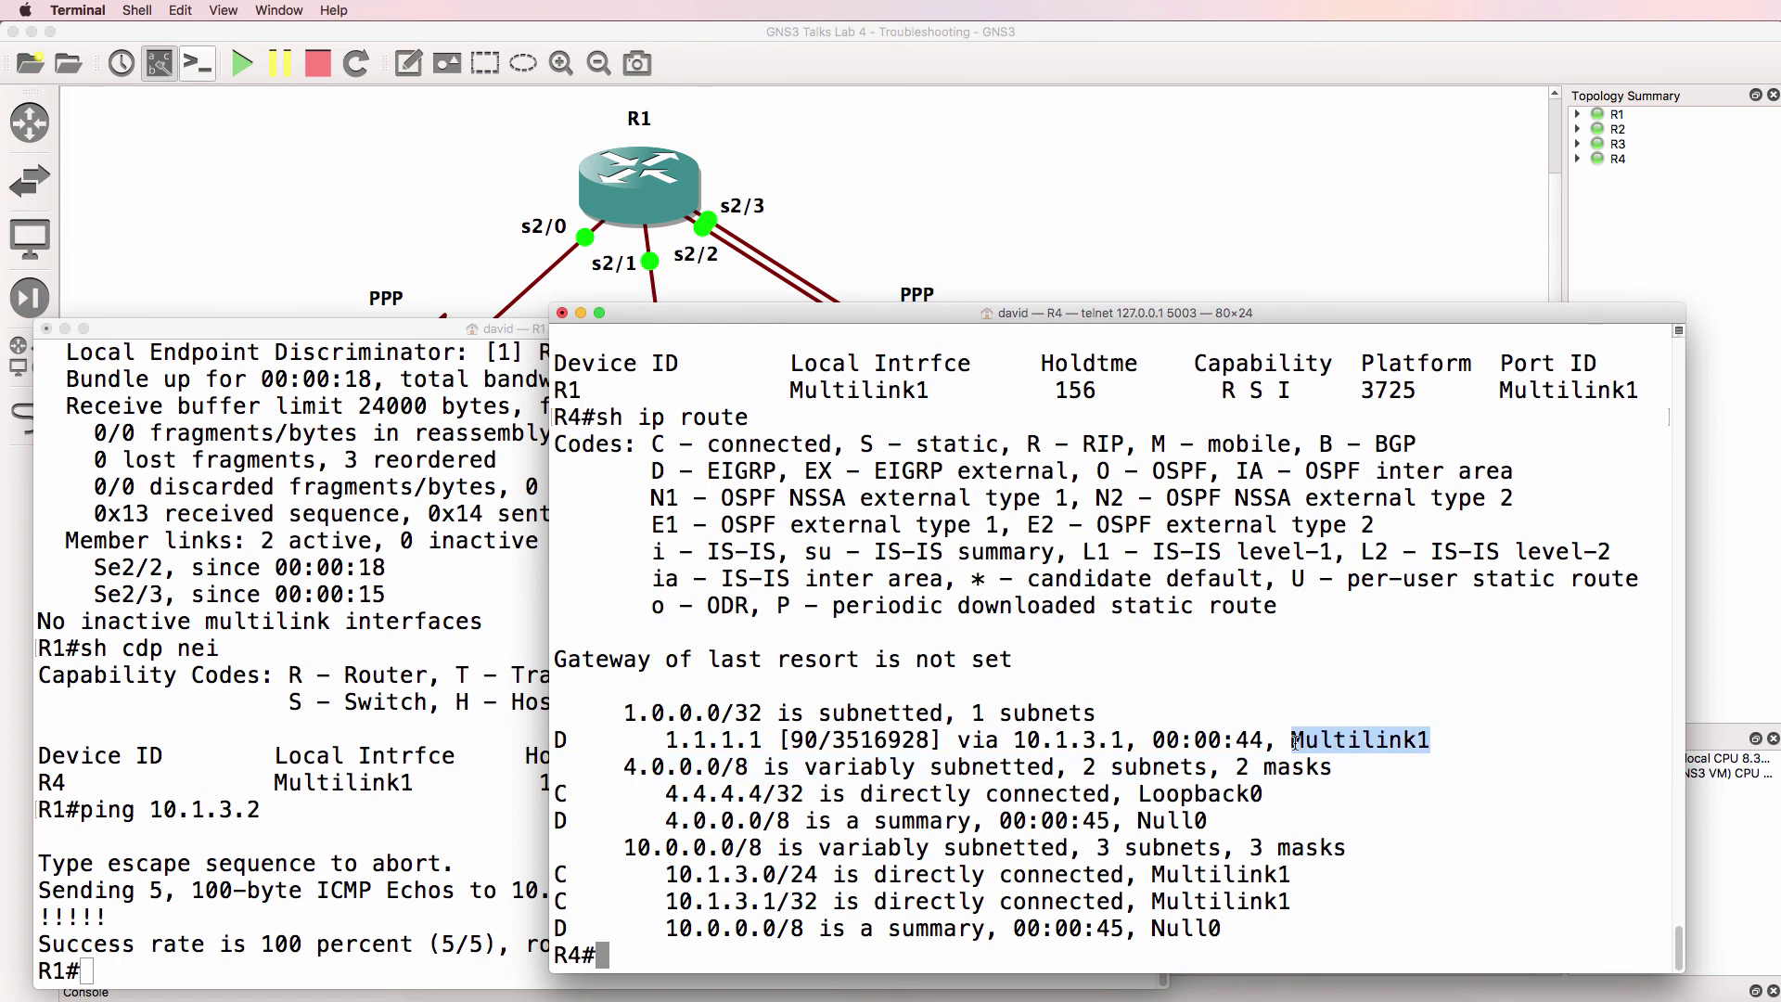
Step: Display the running configuration of R4's multilink 1 interface
click(1296, 742)
text(sh run int mu)
key(Tab)
key(Return)
key(Up)
text(1)
key(Return)
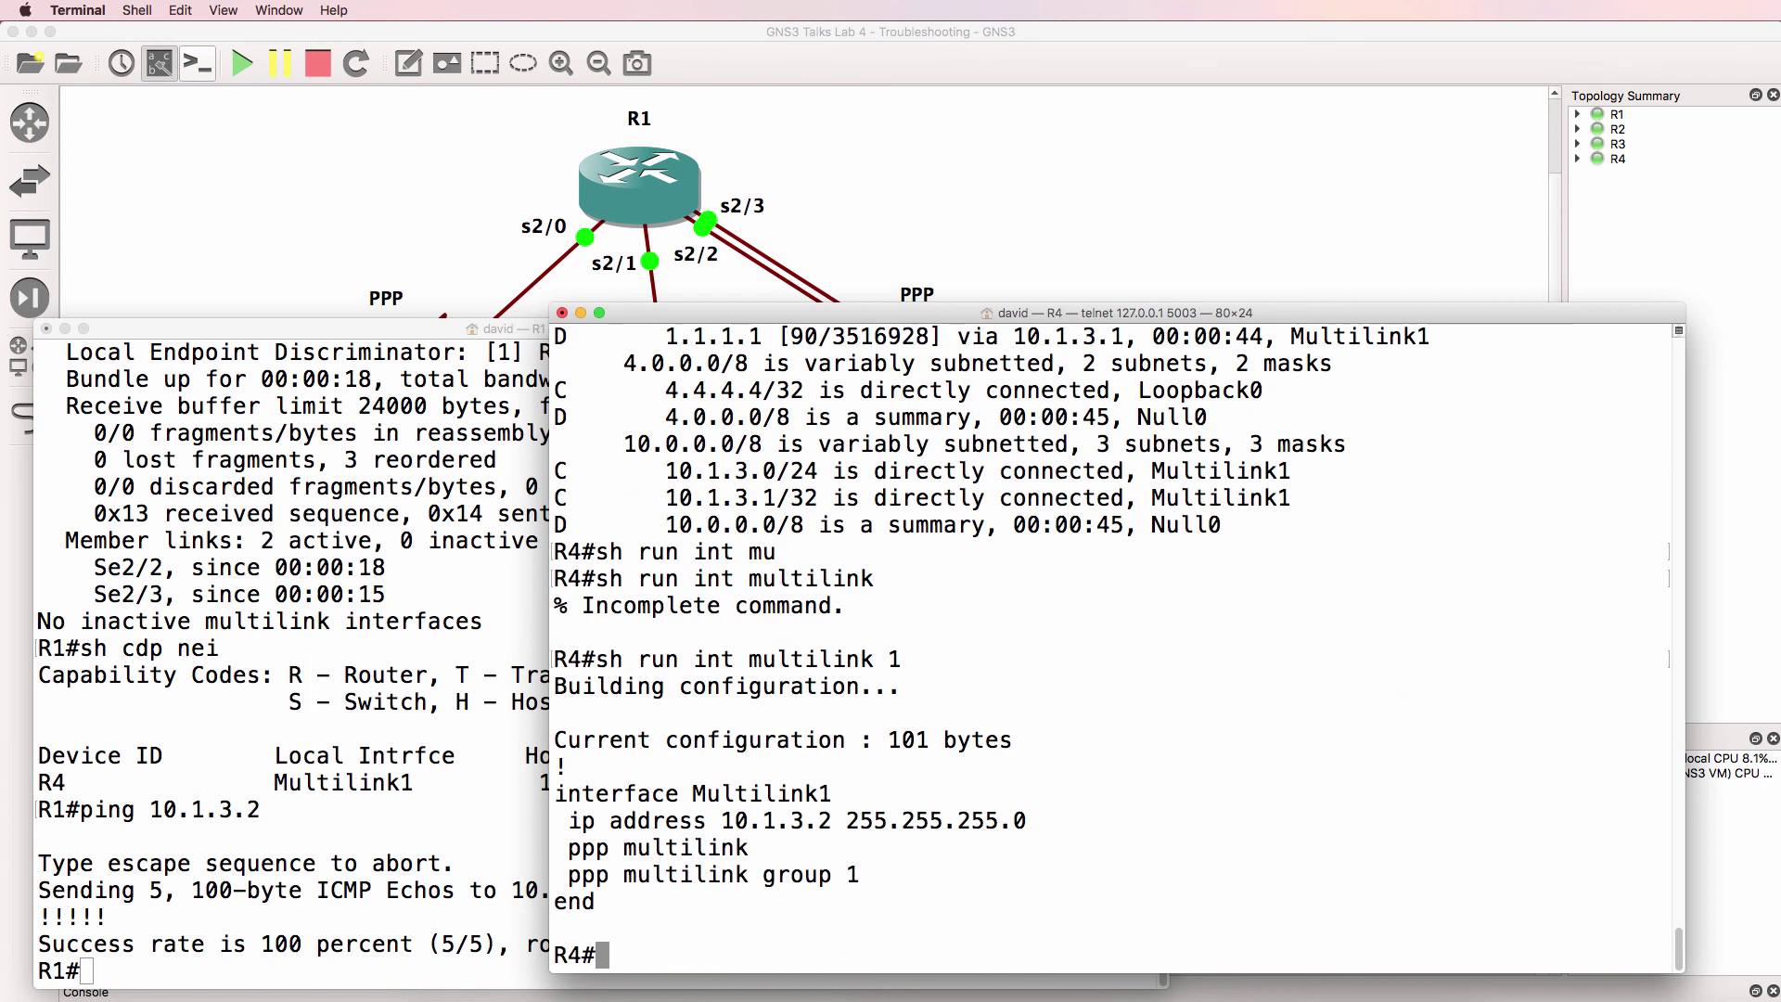
Step: Show the running configurations of R4's s2/0 and s2/1, and highlight the IP address line in the earlier Multilink1 output
text(sh int)
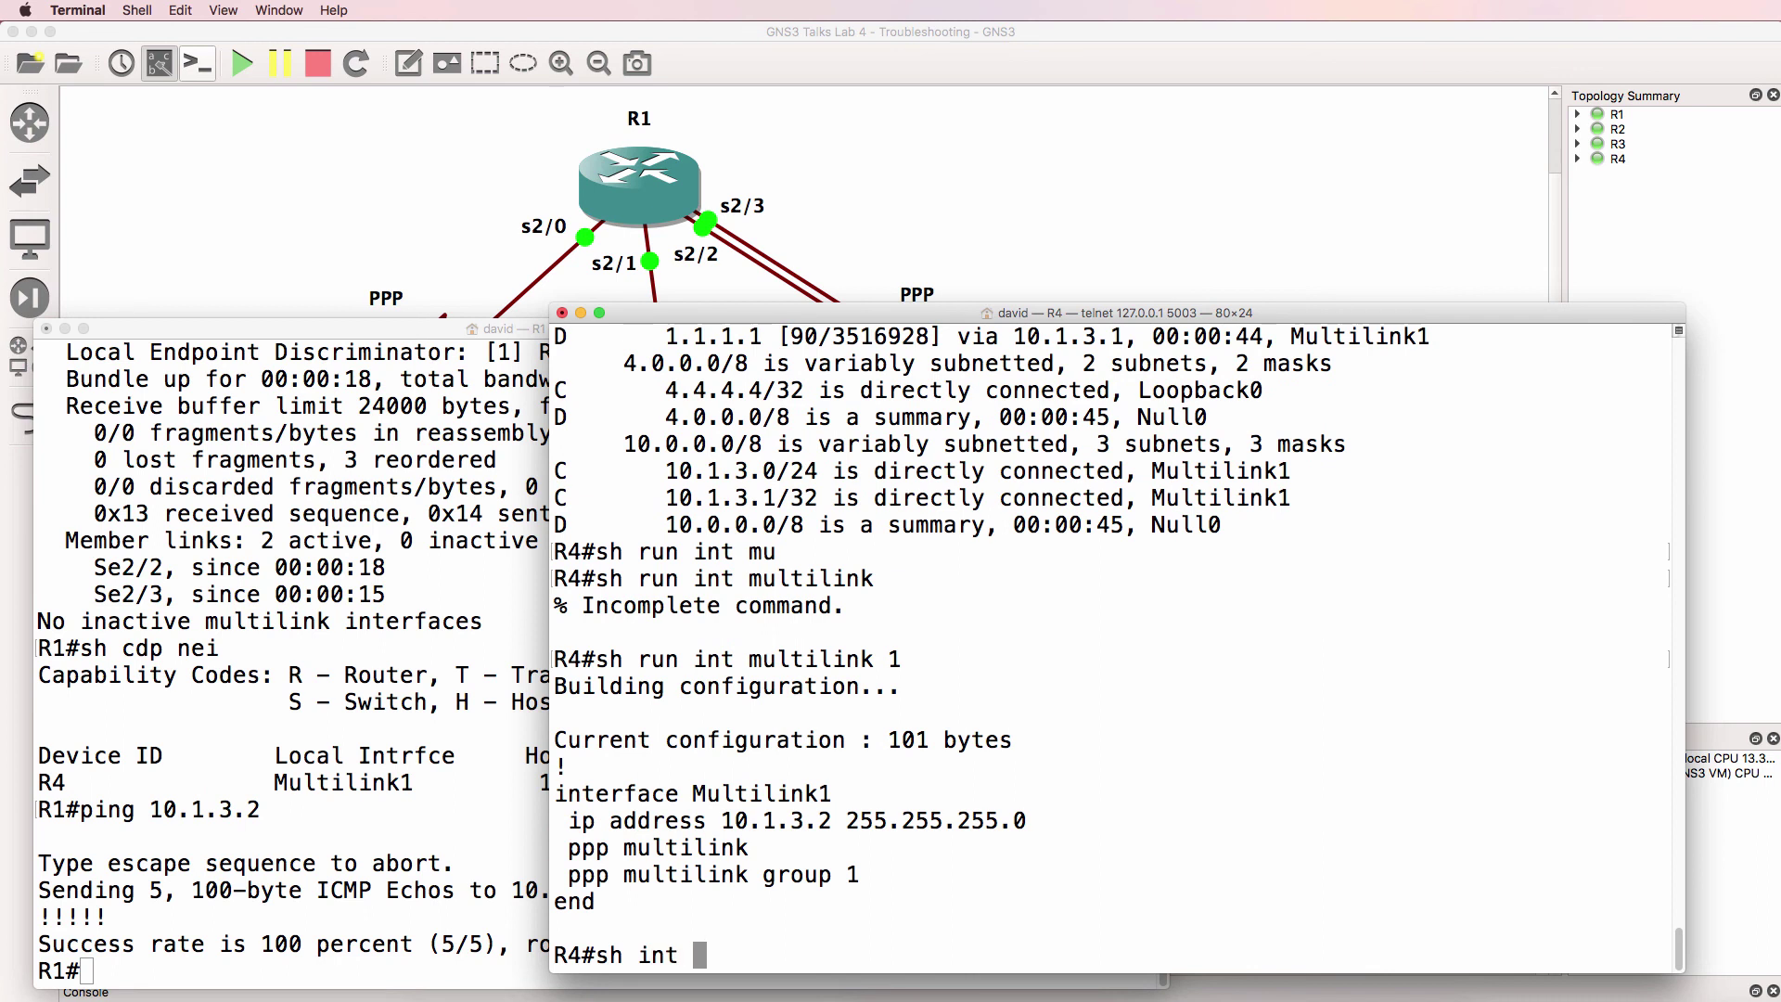
key(BackSpace)
key(BackSpace)
key(BackSpace)
text(run i)
key(BackSpace)
text(un int s2/0)
key(Return)
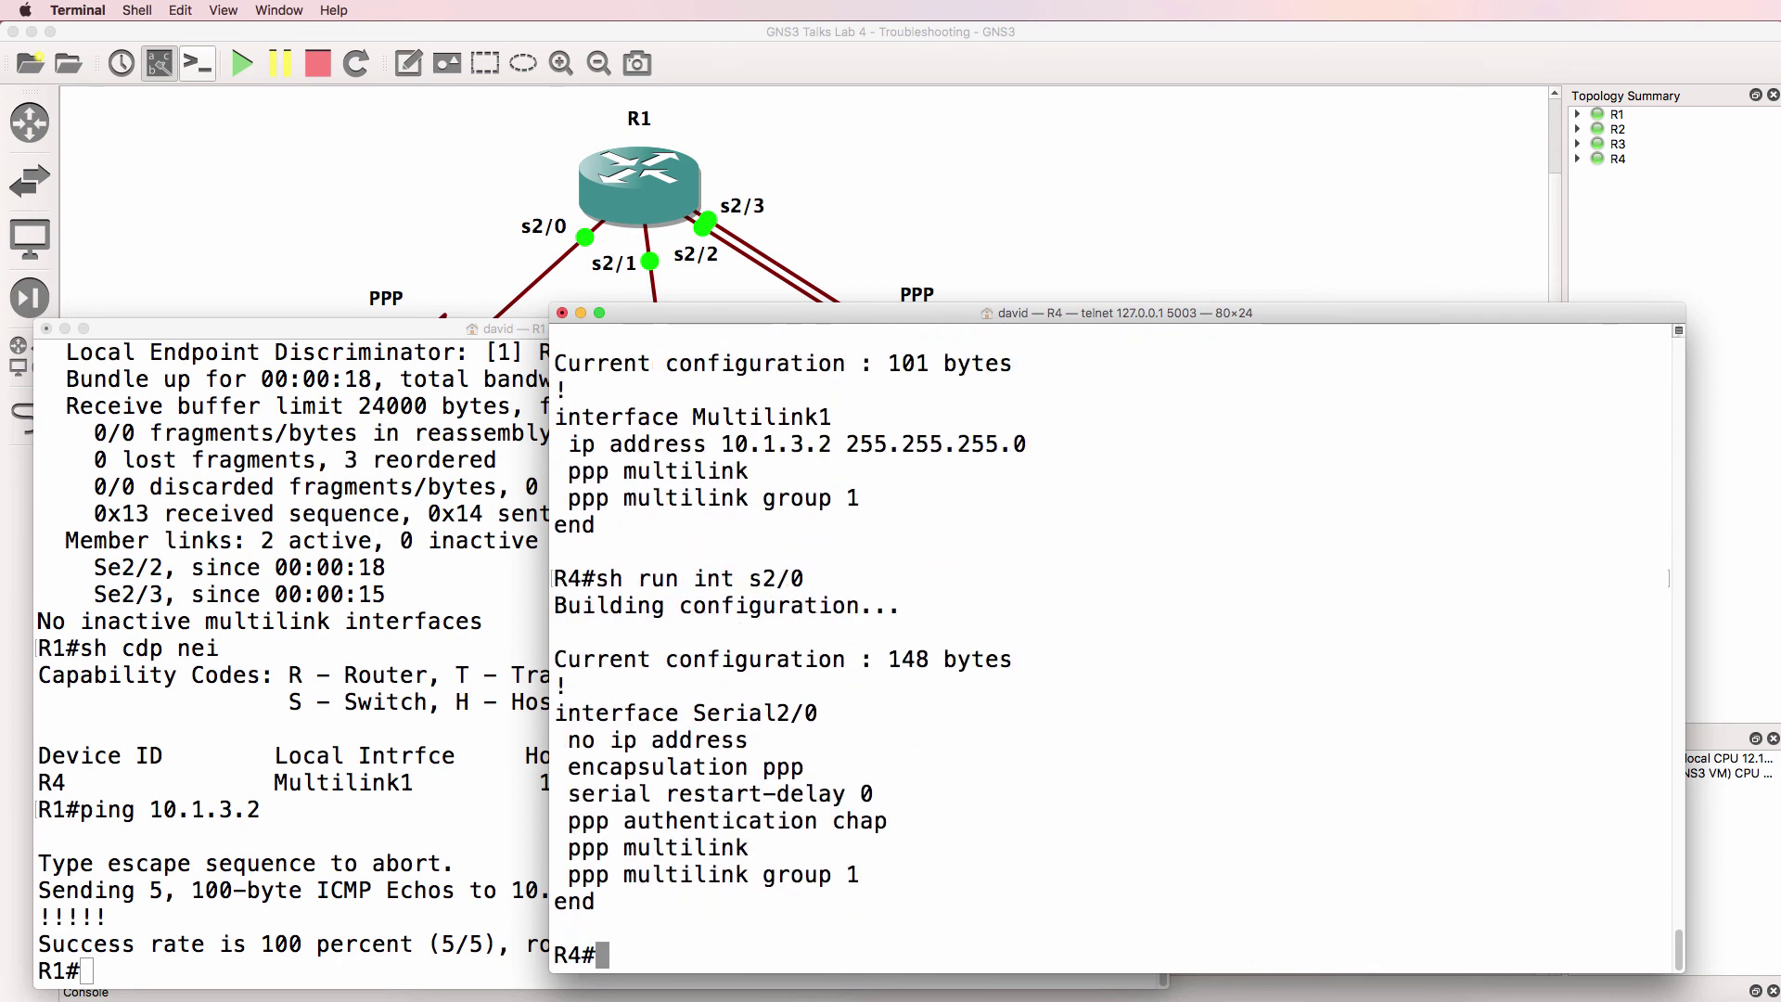
key(Up)
key(BackSpace)
text(1)
key(Return)
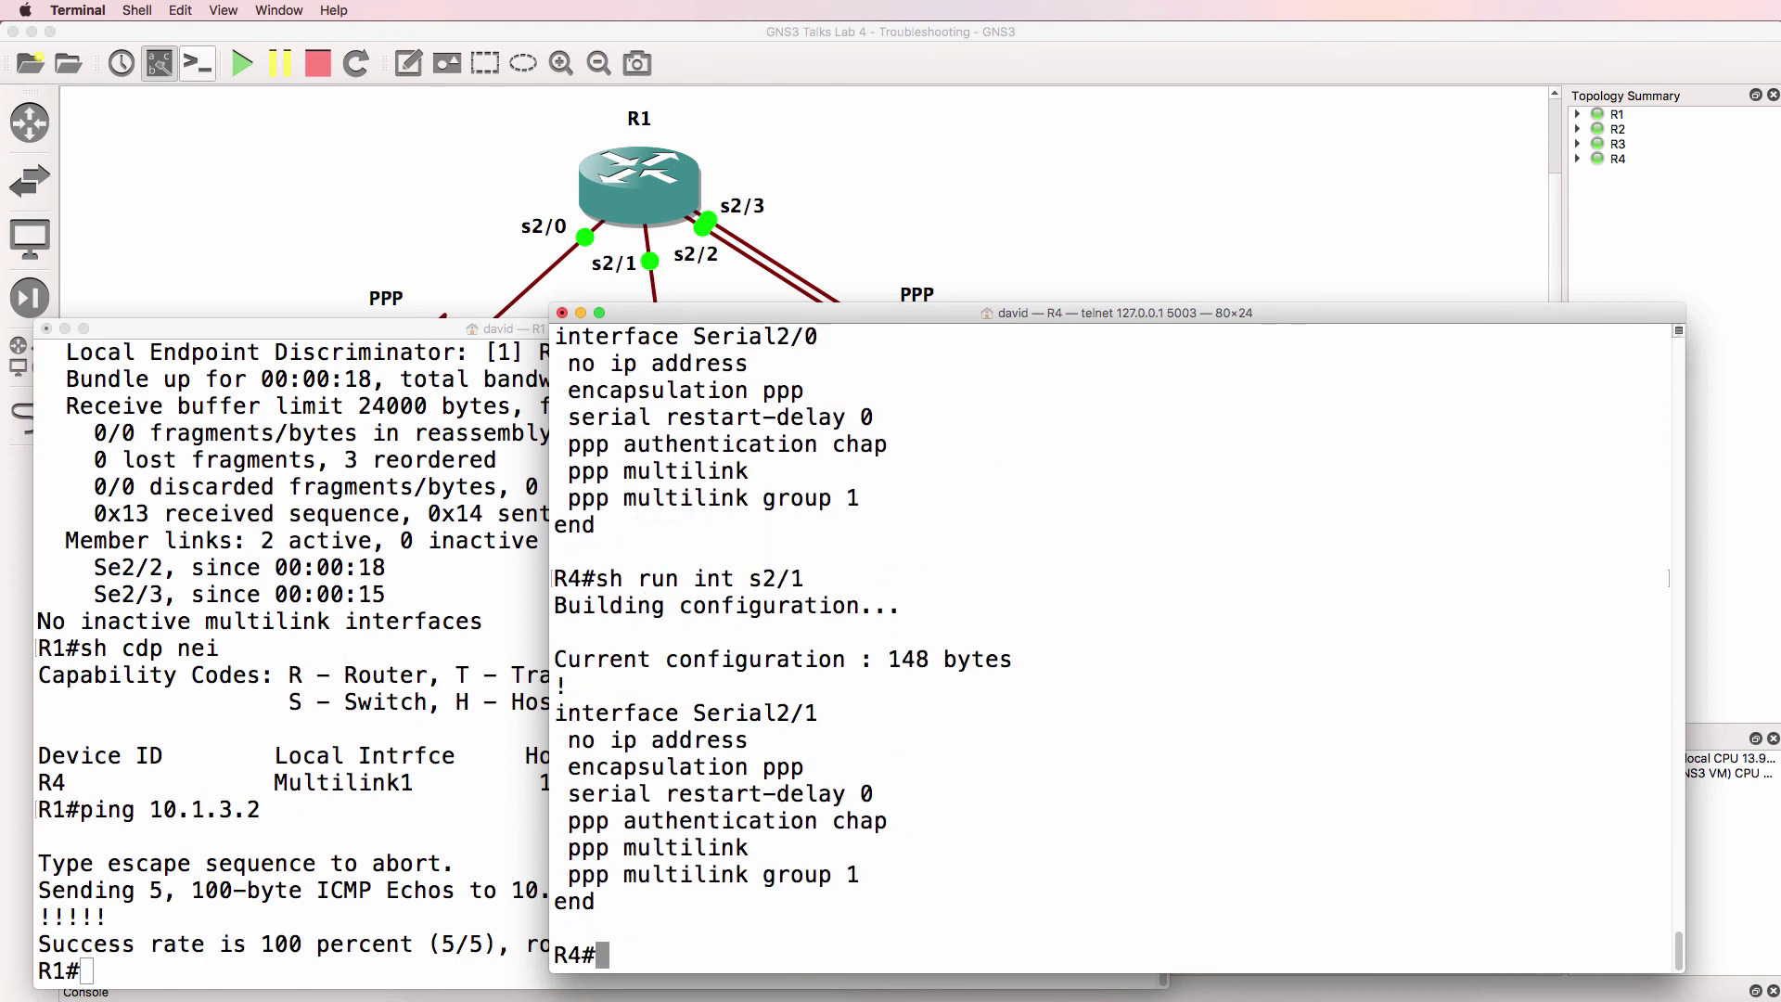
scroll(1281, 734, up, 6)
triple_click(1340, 539)
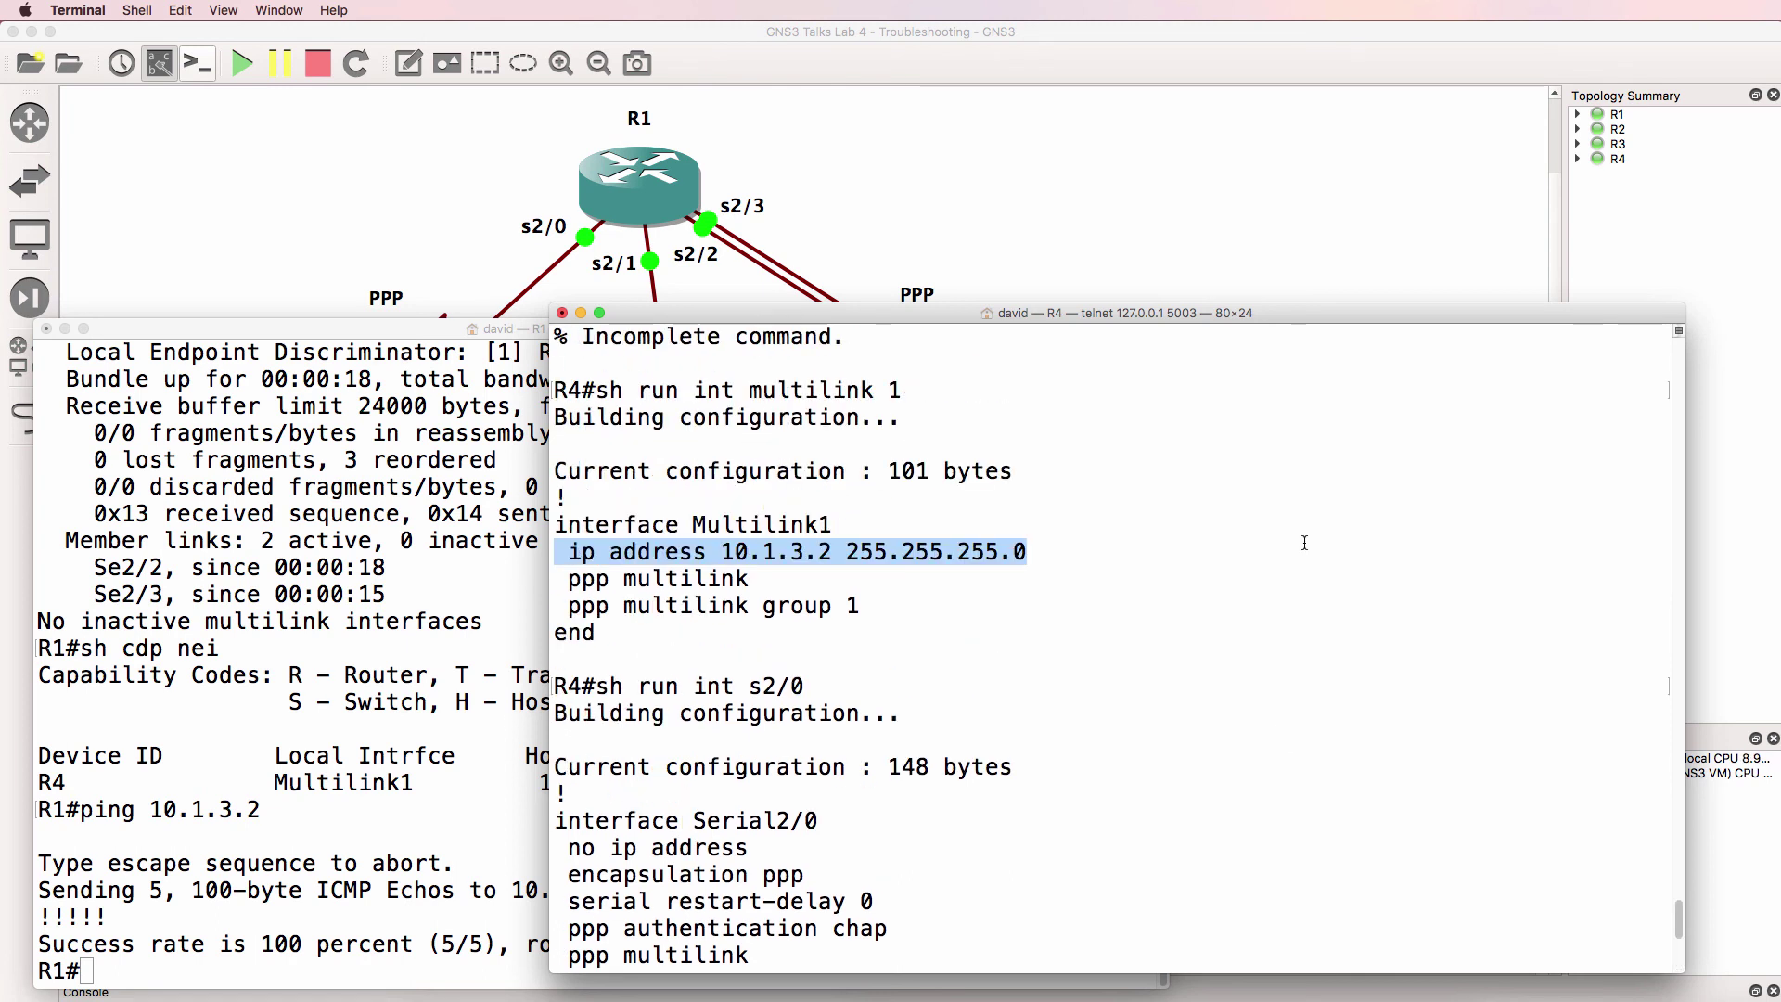
Step: Look over the lab topology in GNS3, return to R1's console and list its CDP neighbors again
click(241, 651)
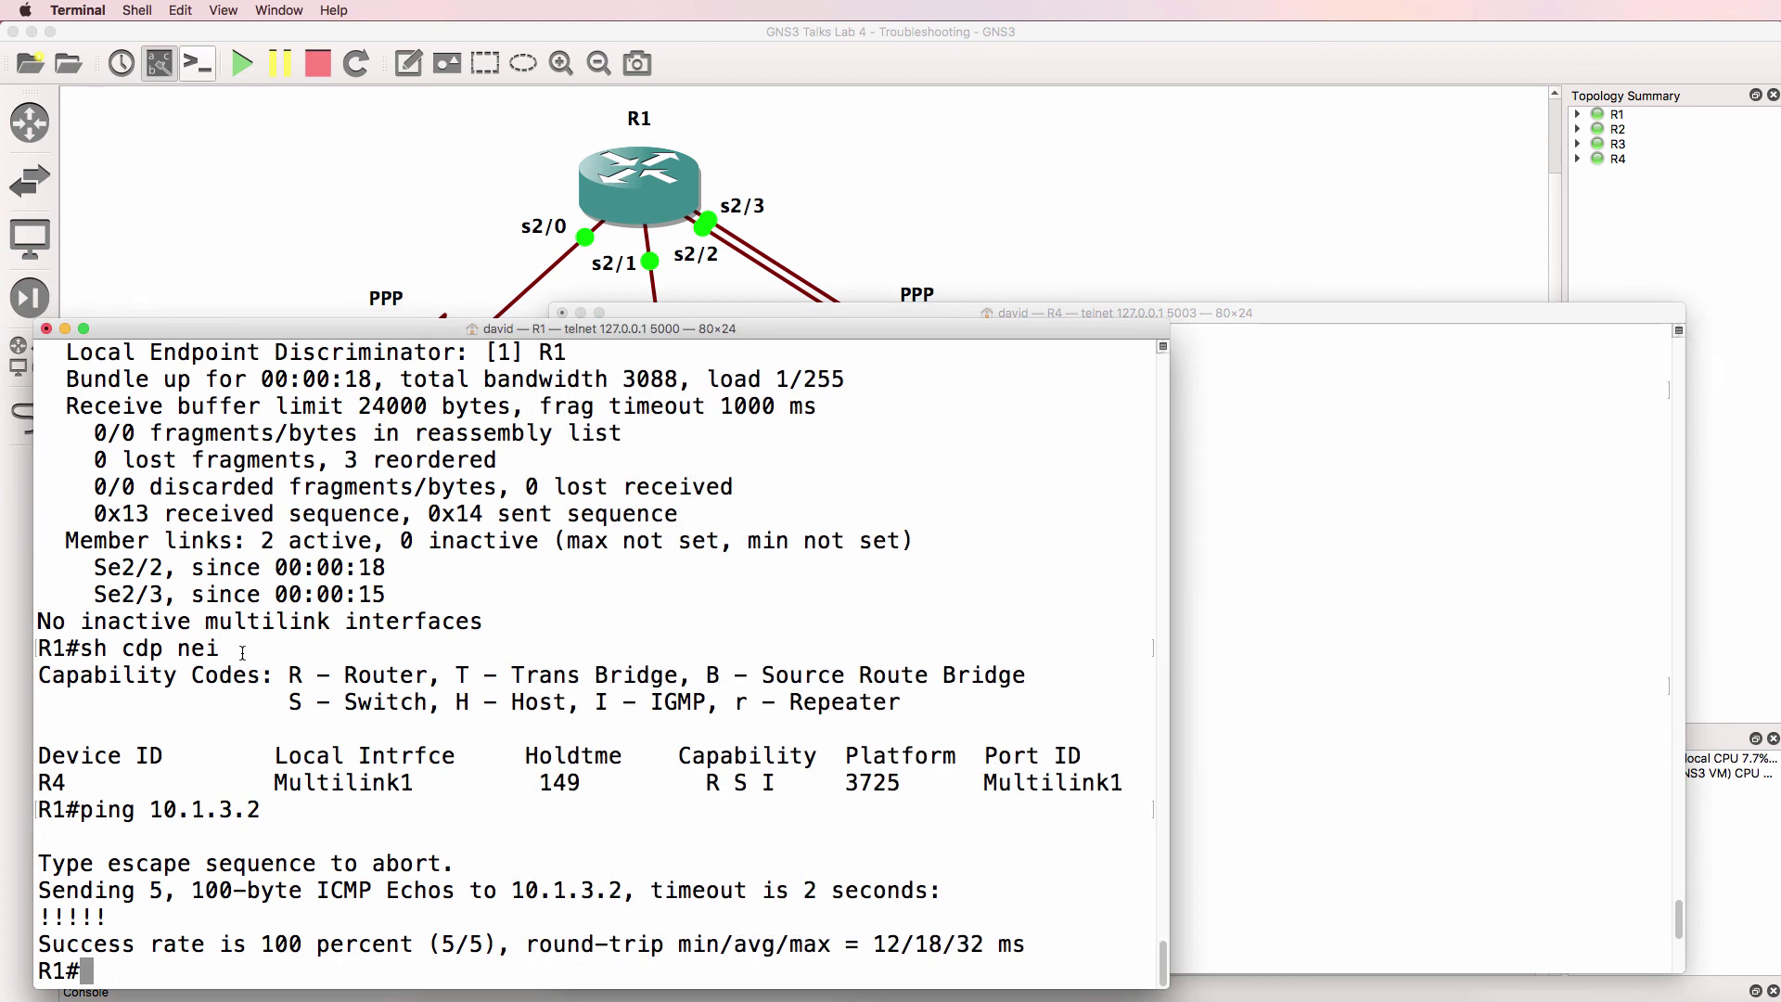
click(872, 59)
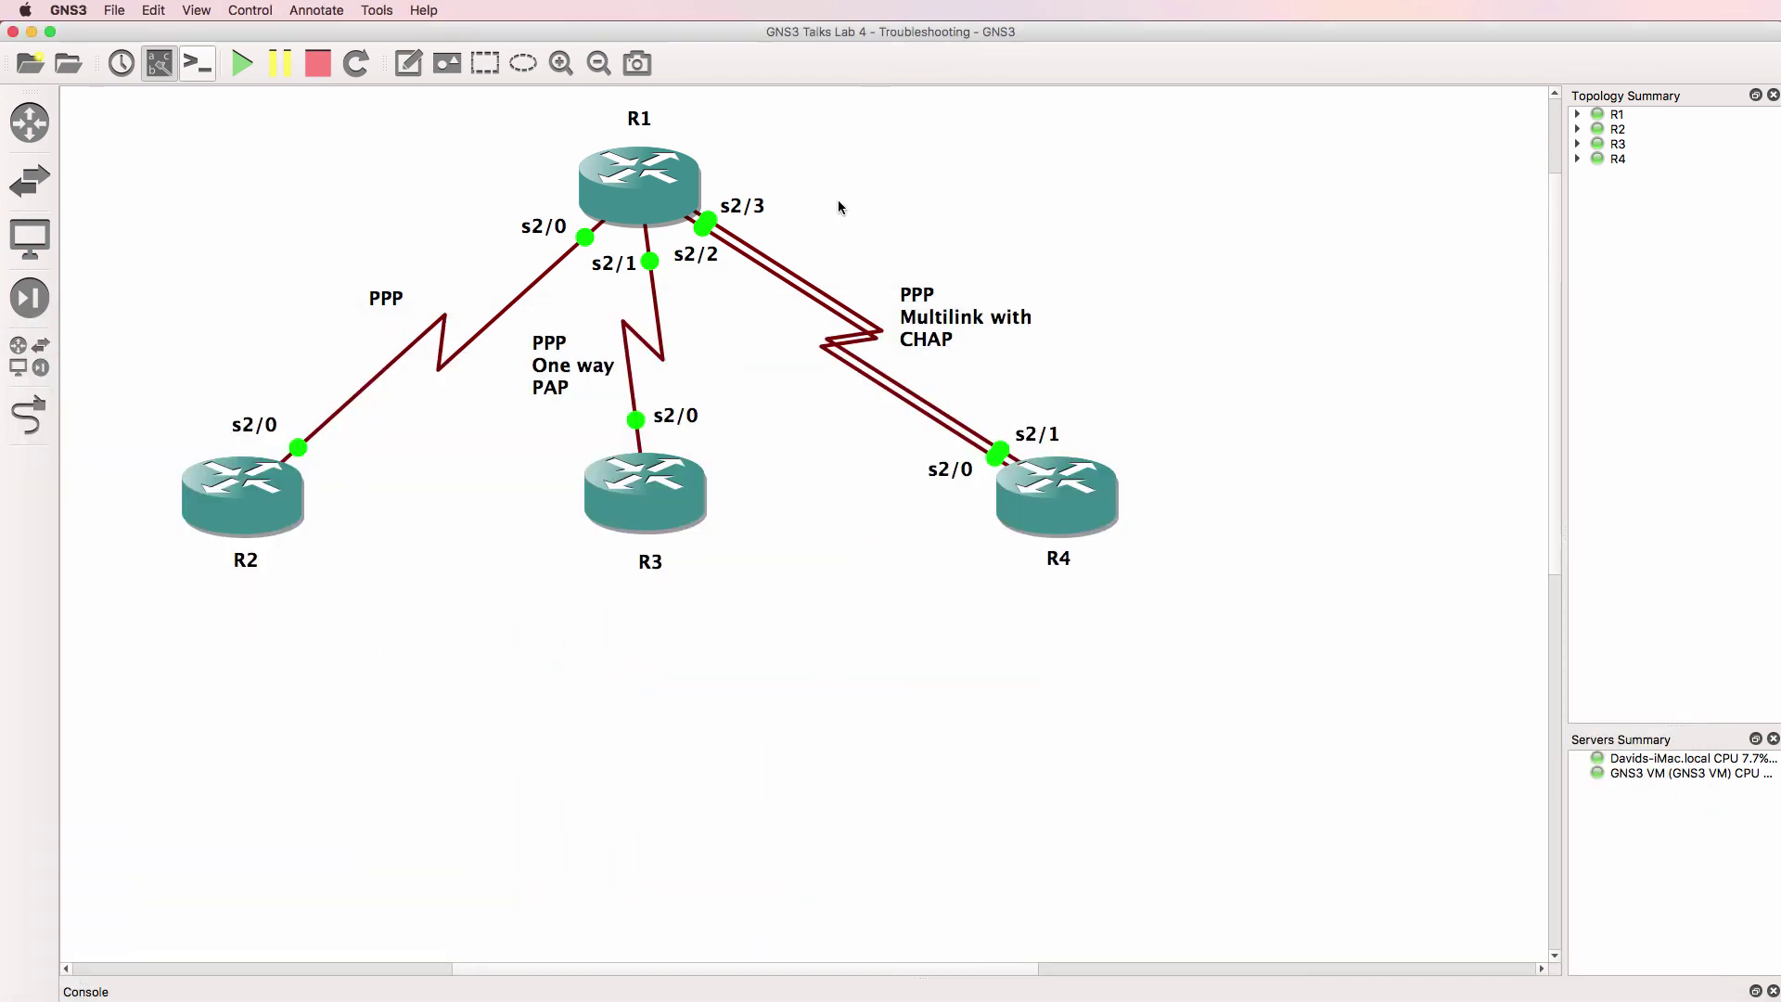
key(super+Tab)
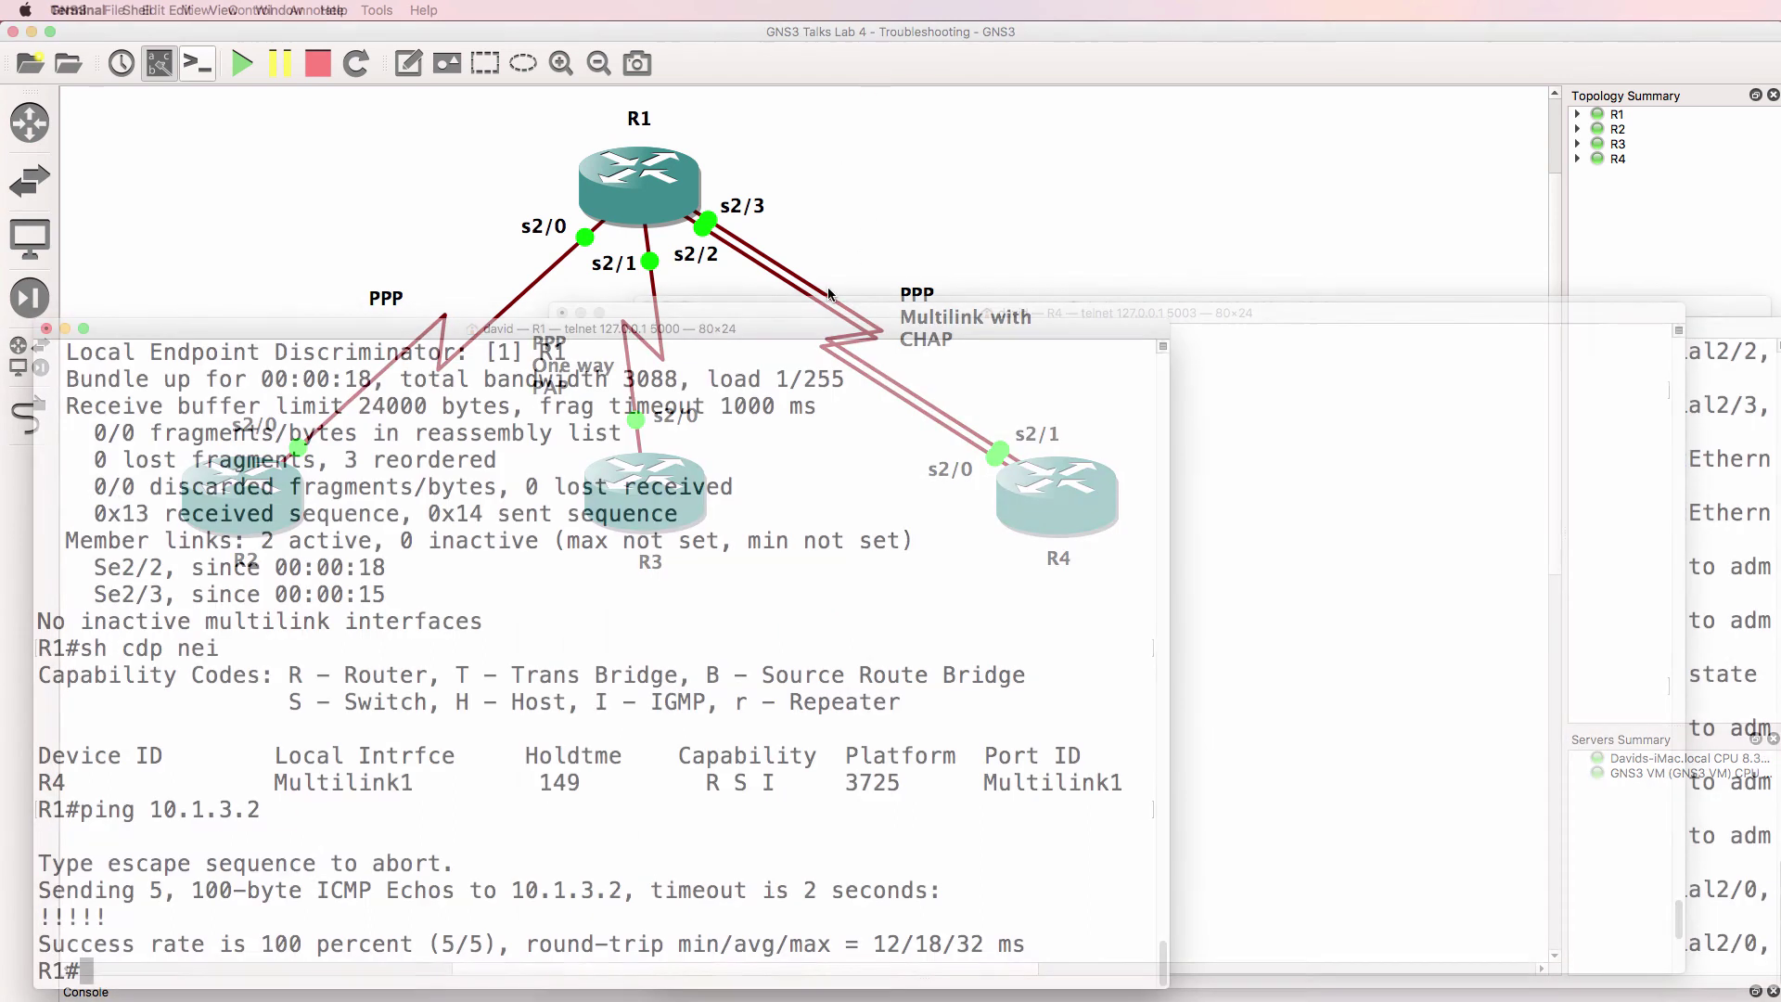
text(sh cdp nei)
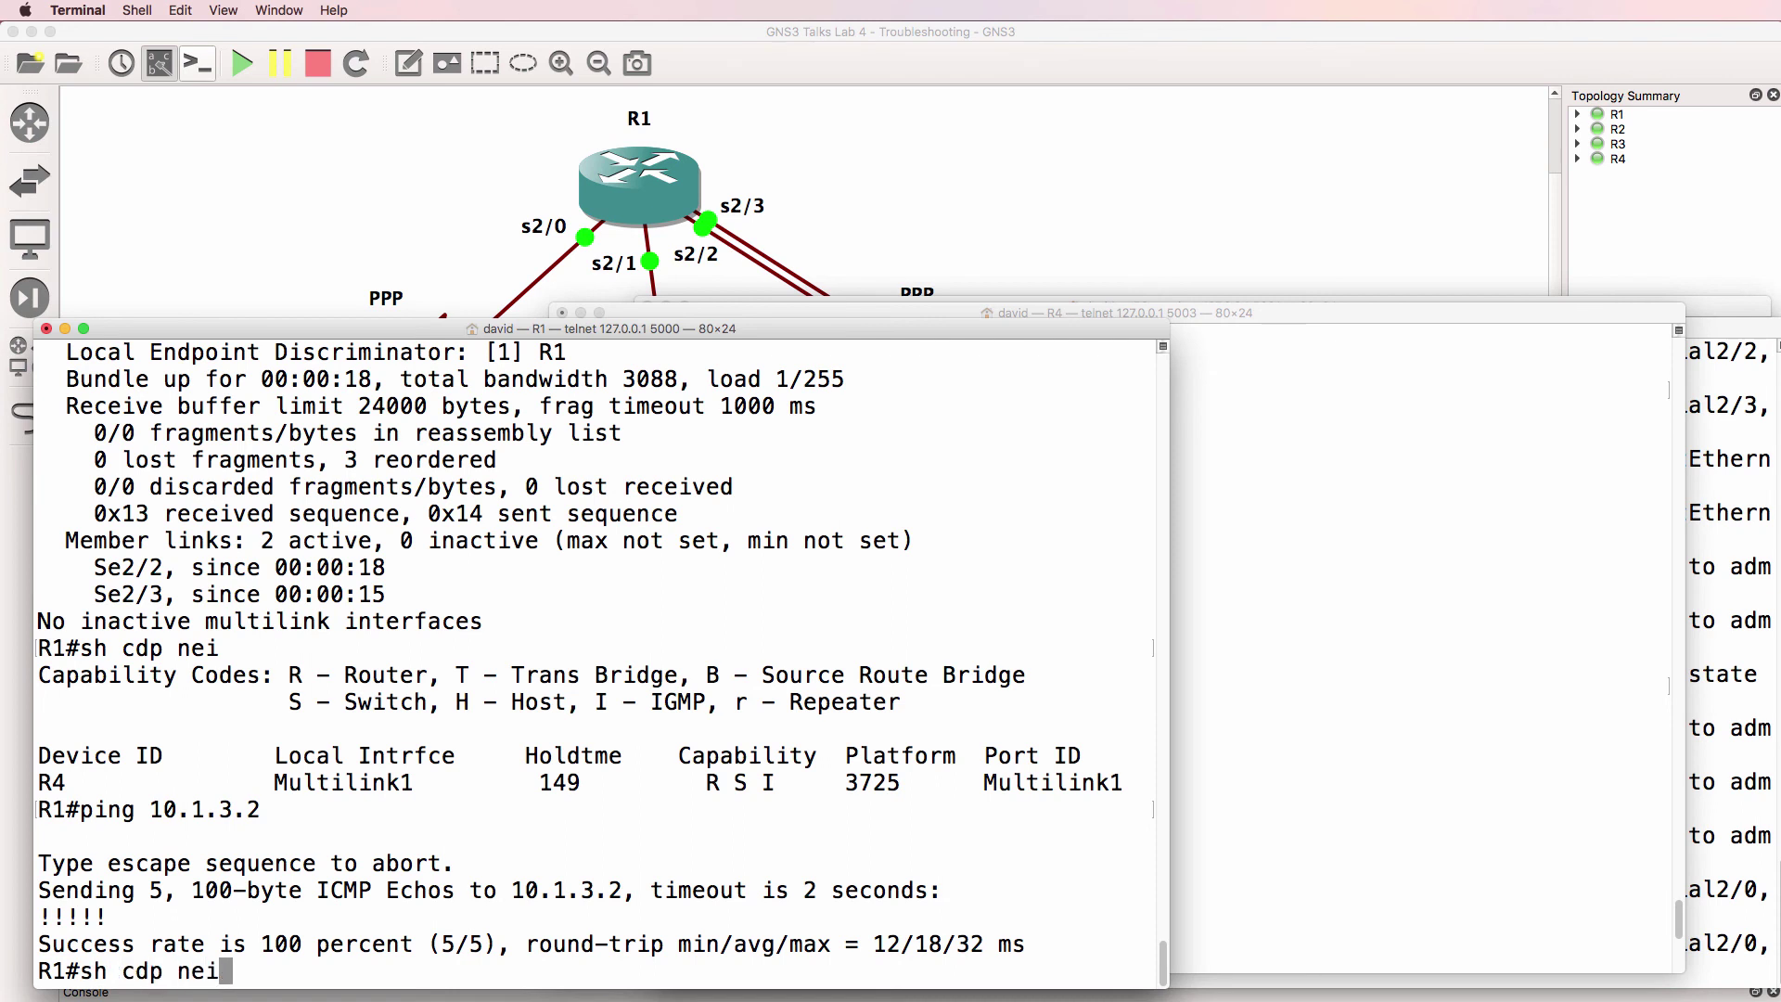
key(Return)
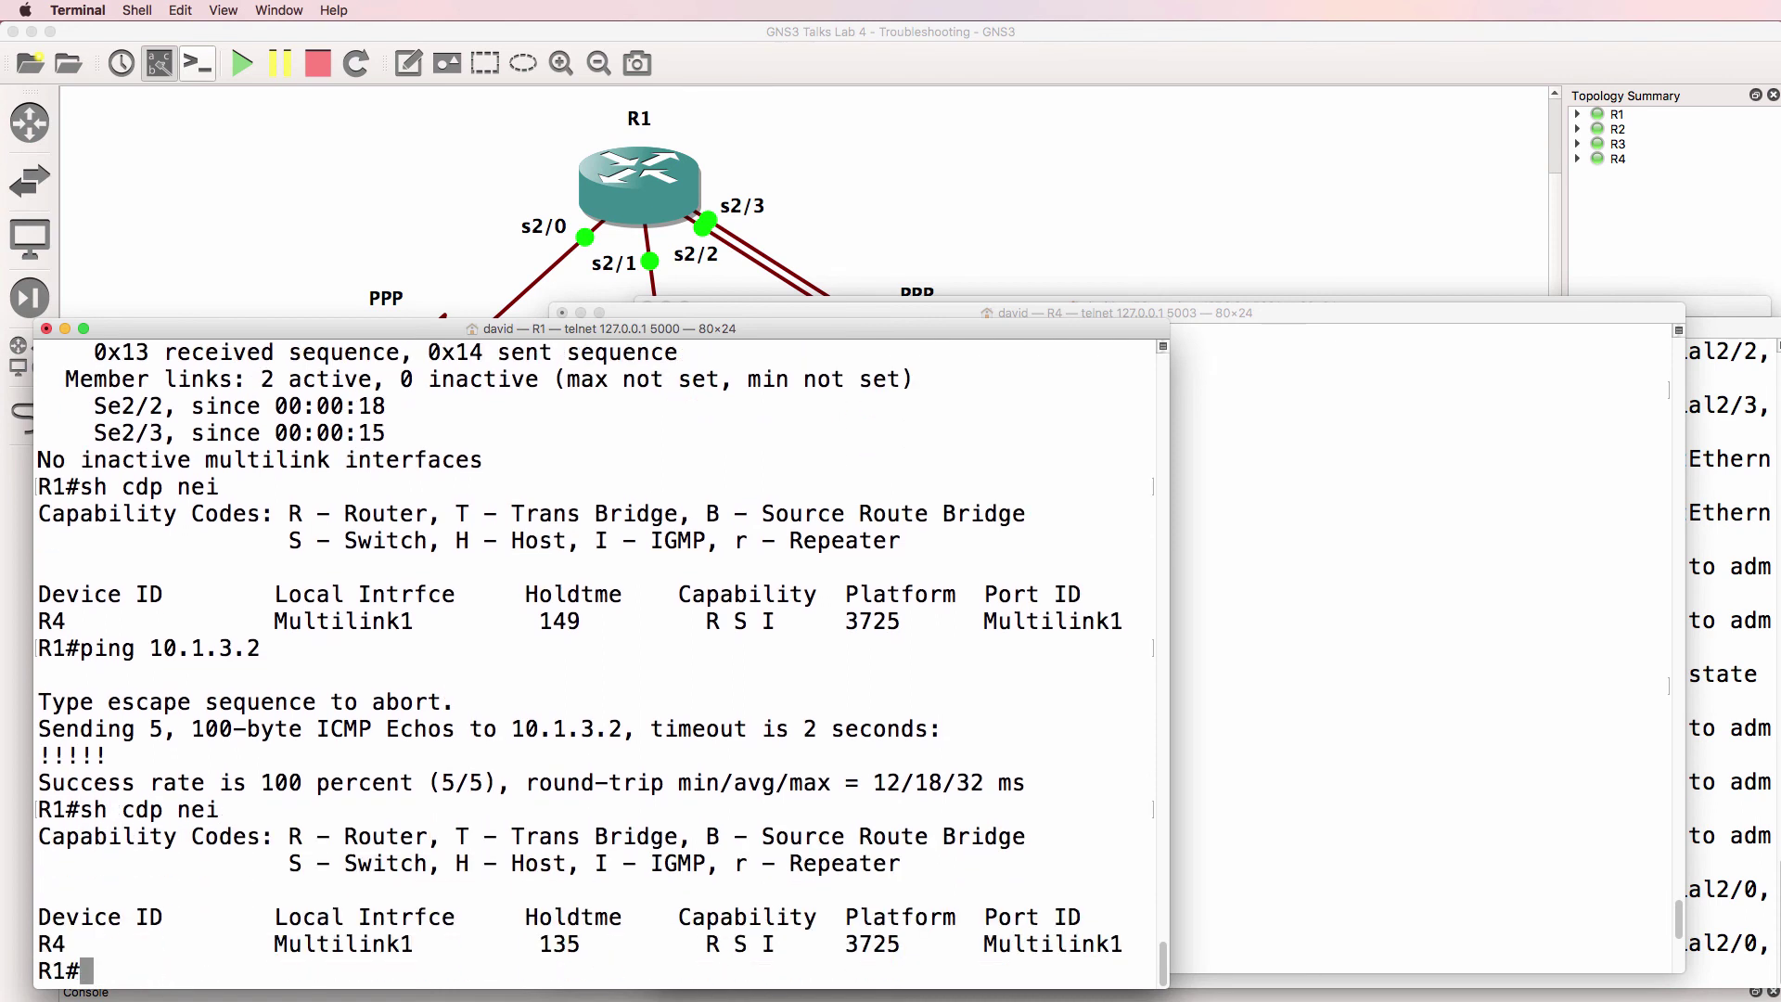
Step: Show the interface status of s2/0 and s2/1 on R1 to check the links to R2 and R3
text(sh int s2/0)
key(Return)
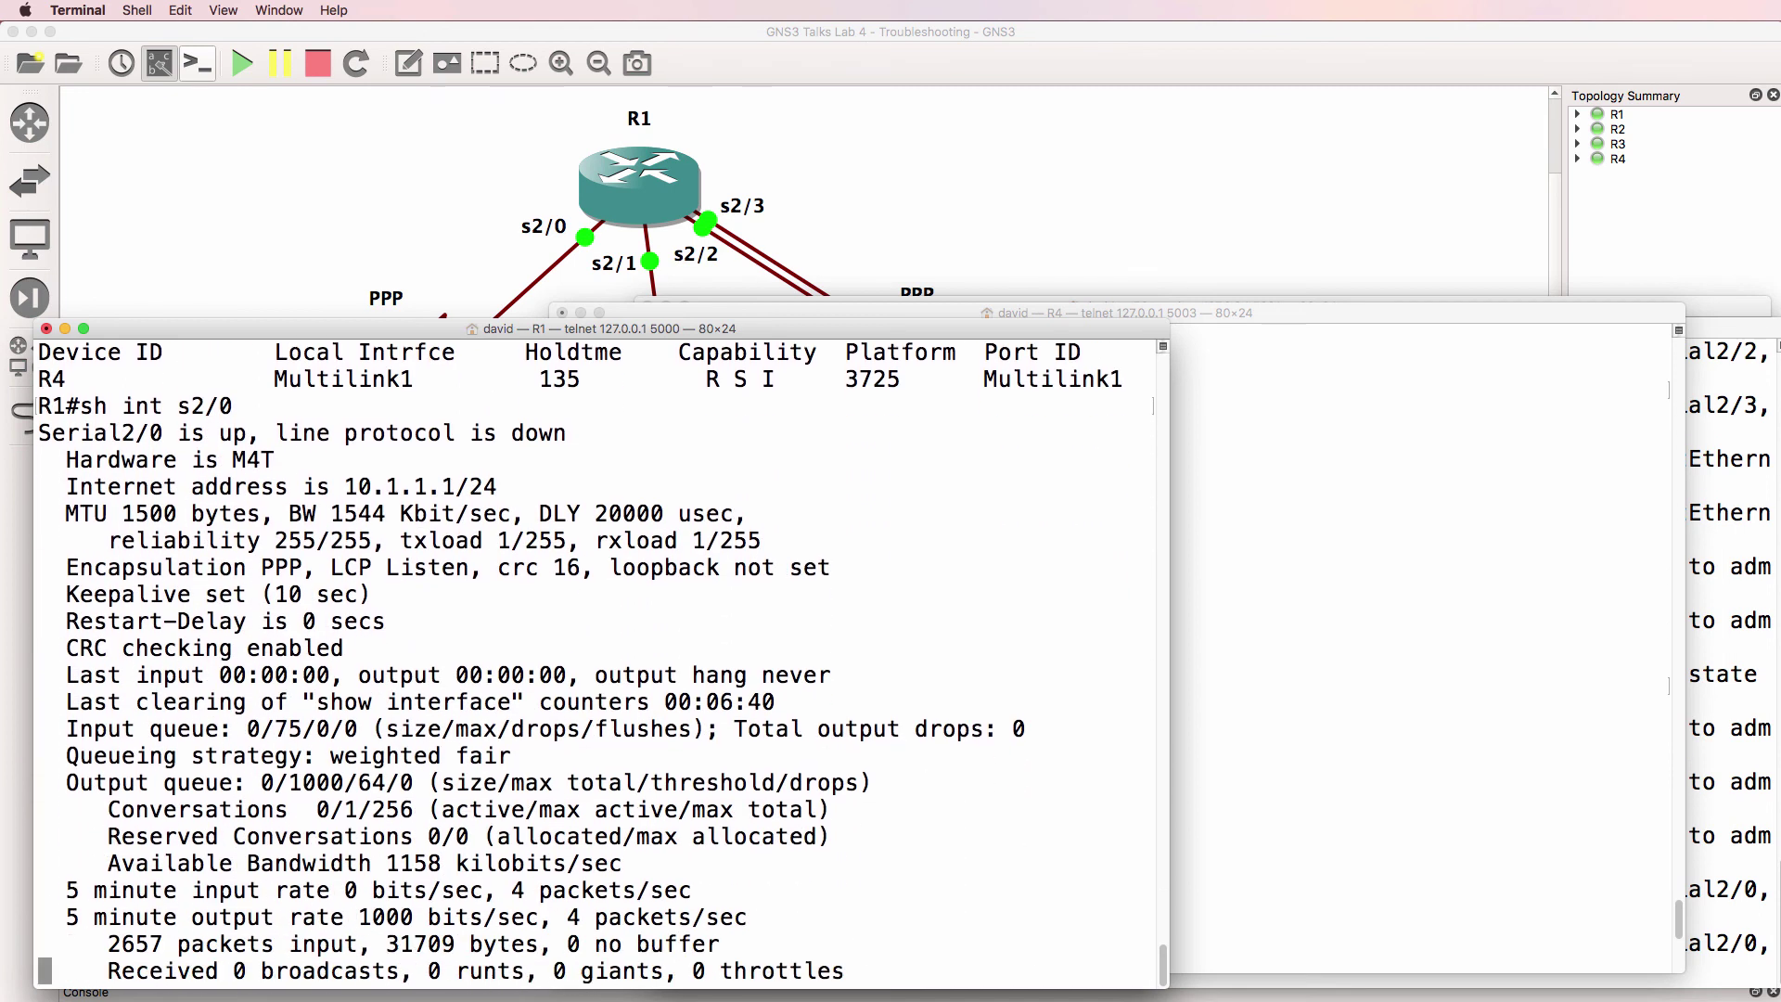
key(q)
key(Up)
key(BackSpace)
text(1#sh int s2/1)
key(Return)
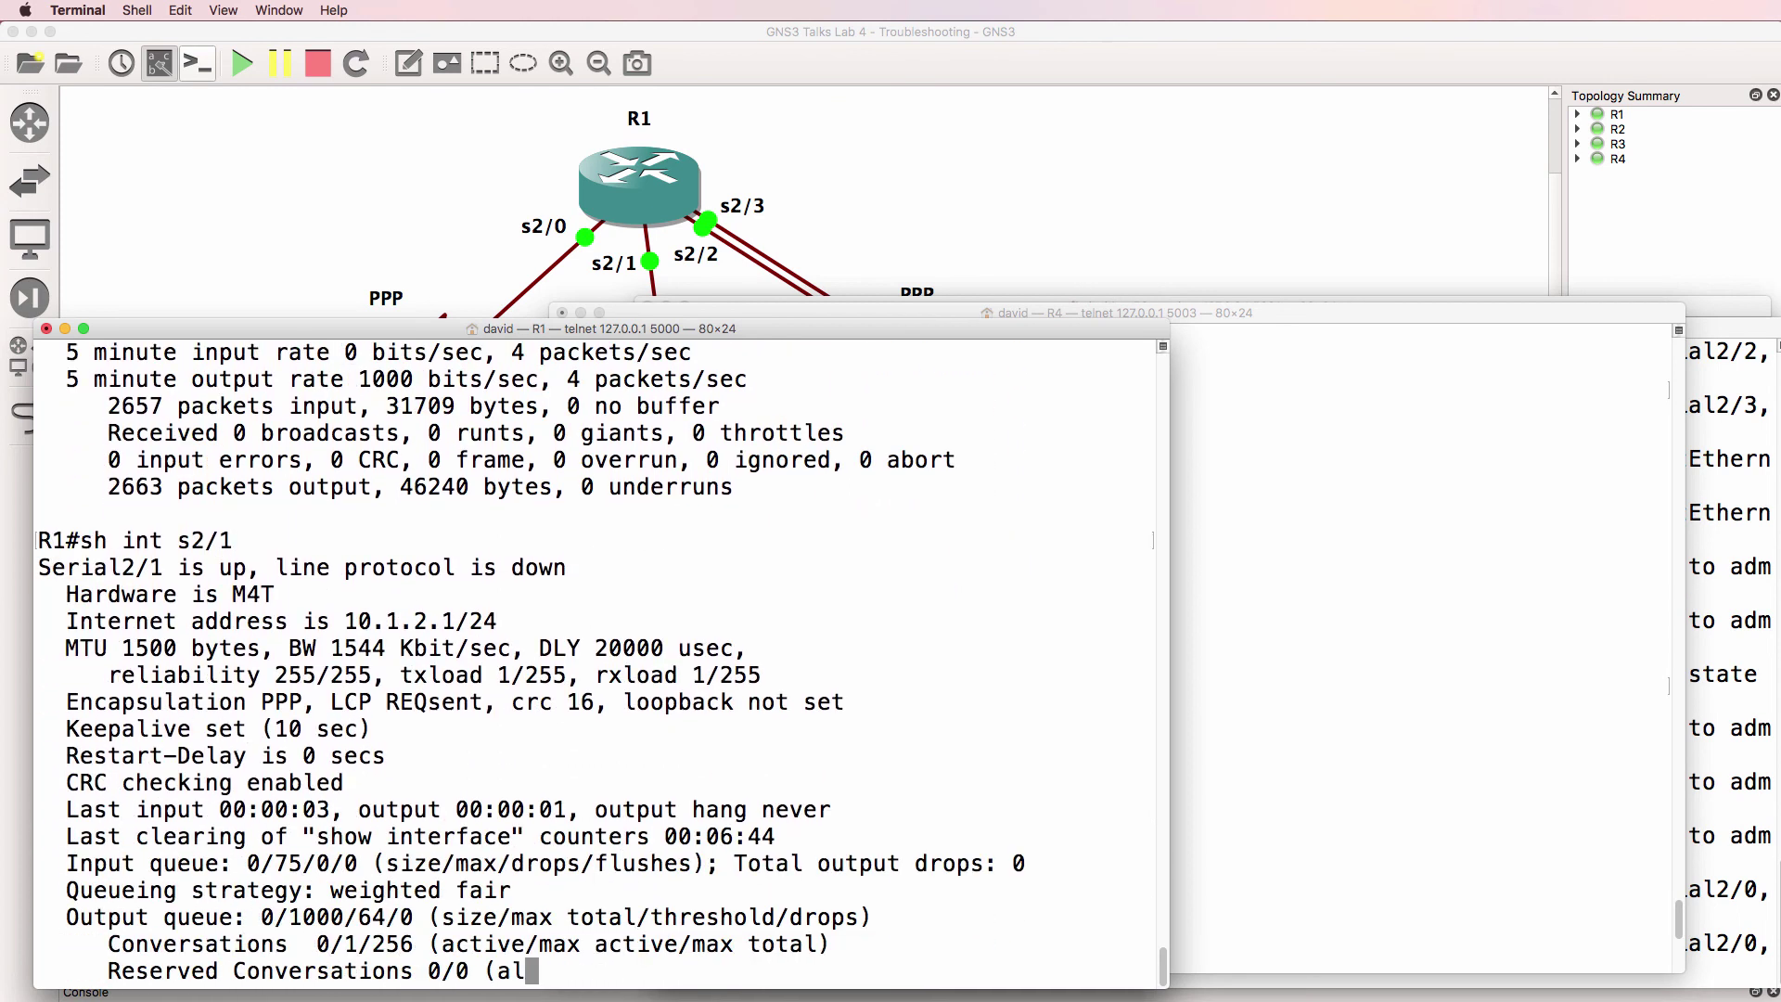